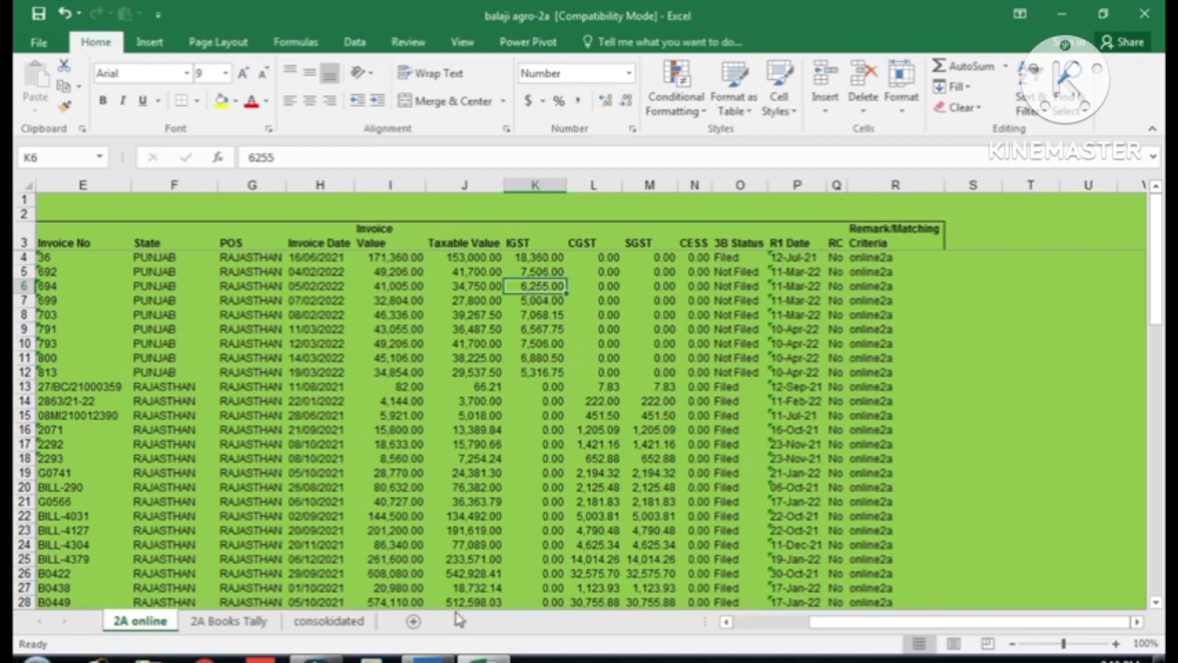
- Switch to TallyPrime and open the GSTR-2 report from the statutory GST reports
{"action": "left_click", "coordinate": [430, 659]}
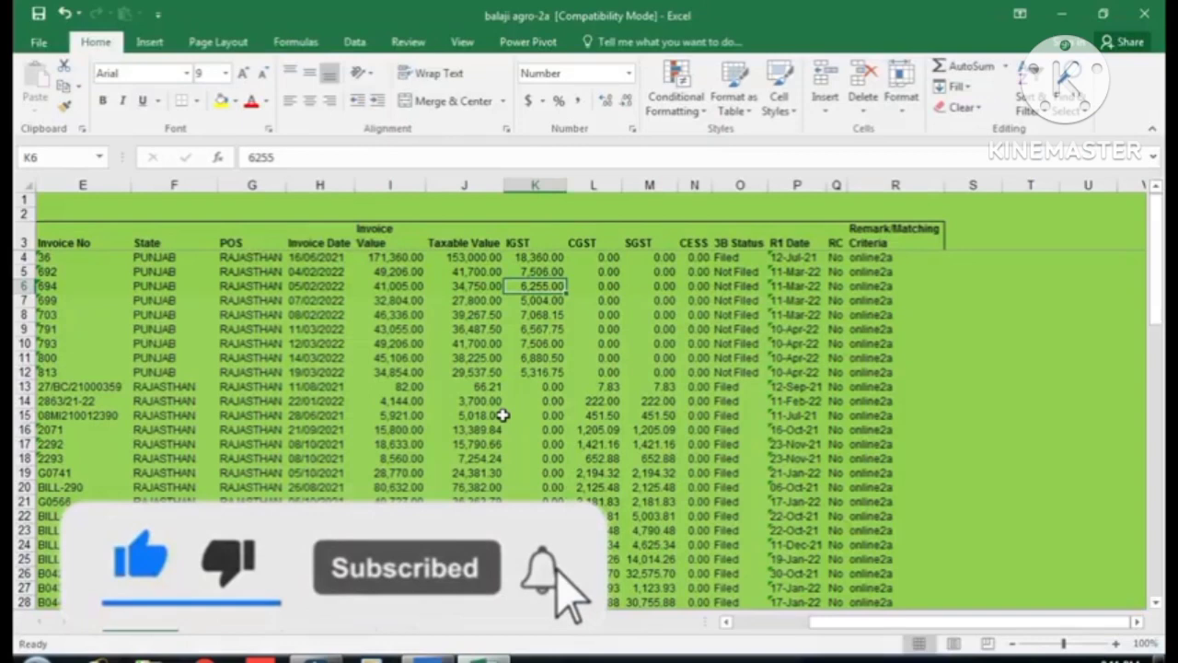
{"action": "left_click", "coordinate": [503, 415]}
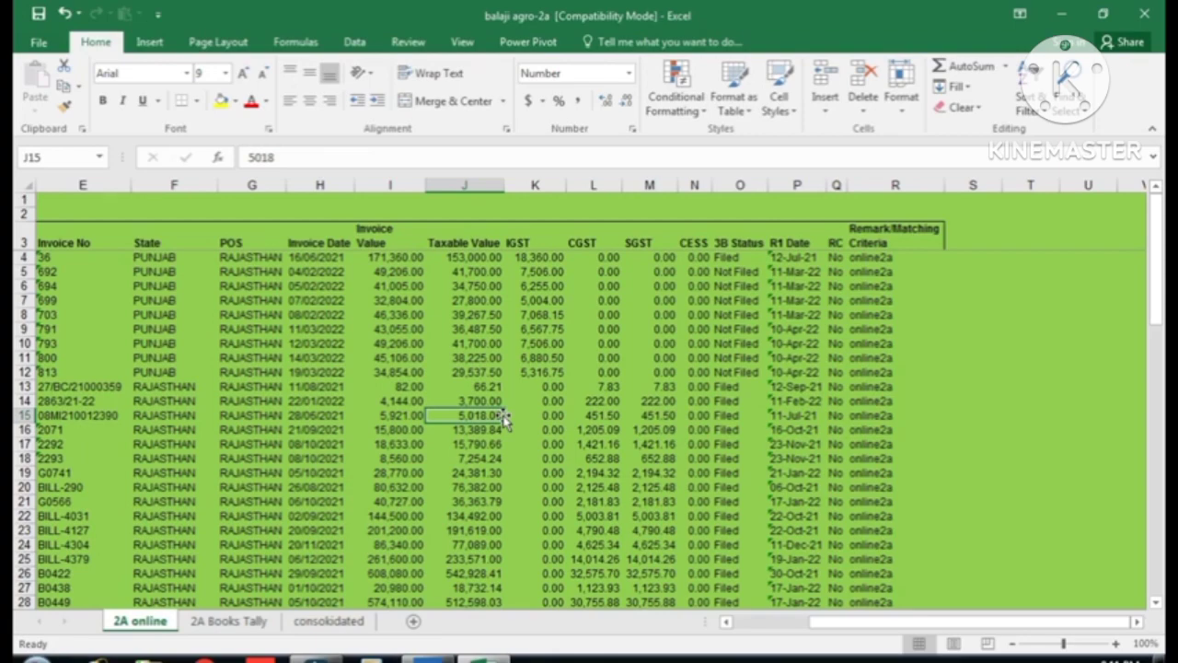
{"action": "left_click", "coordinate": [429, 659]}
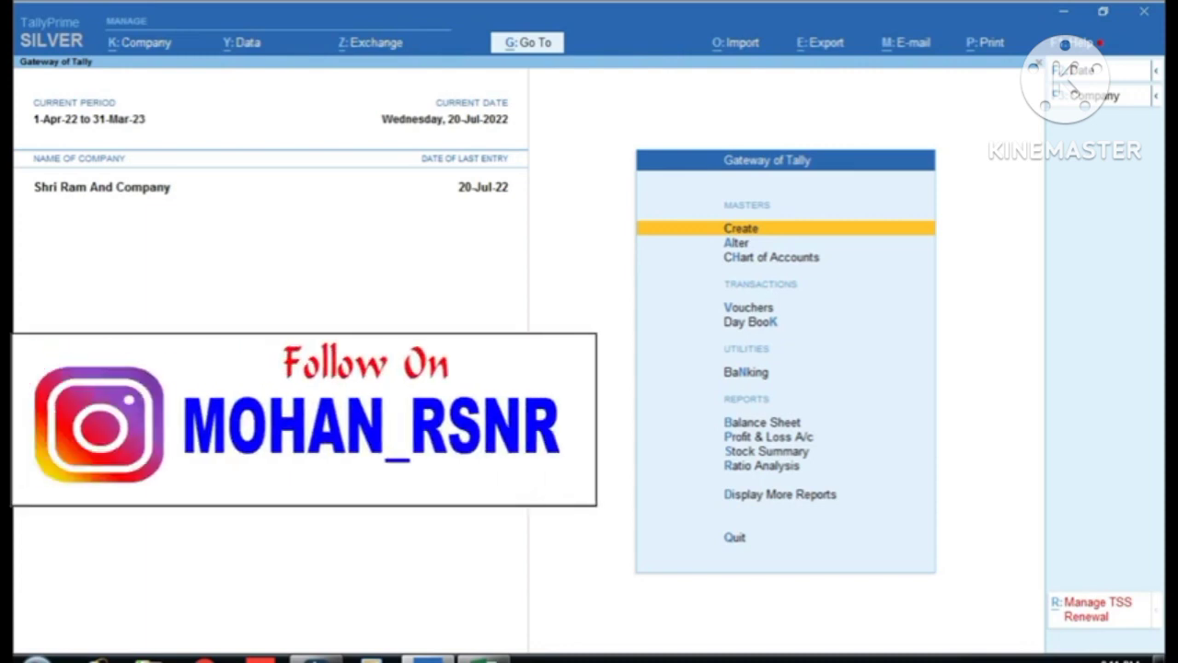
{"action": "key", "text": "d"}
{"action": "key", "text": "y"}
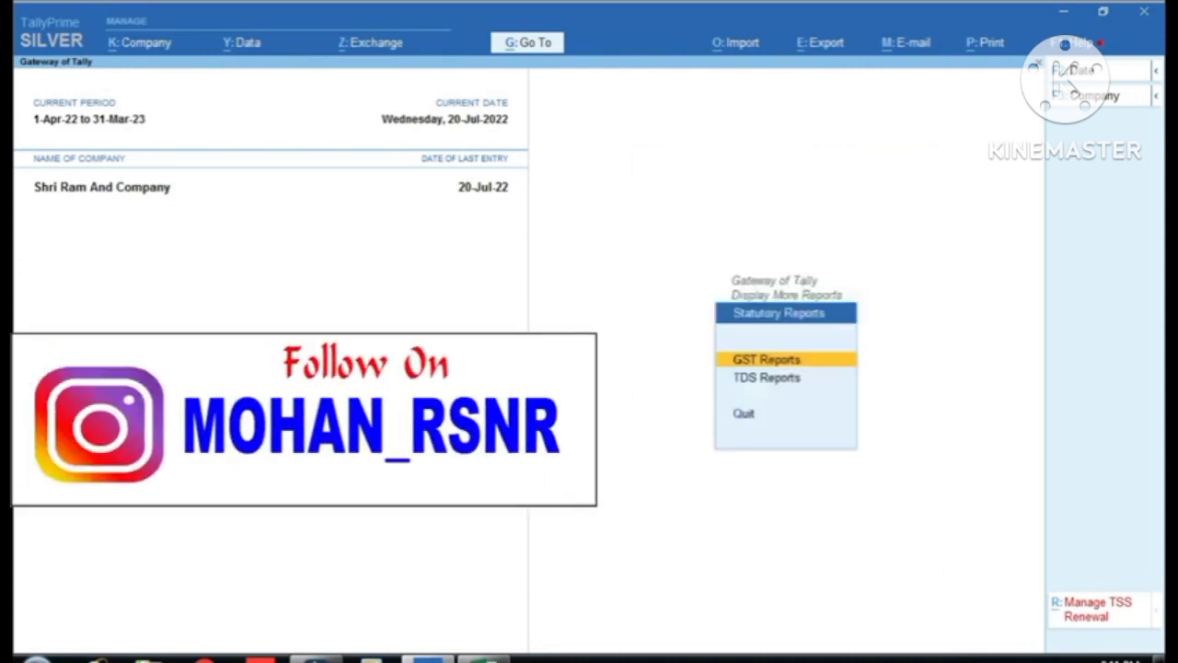
{"action": "key", "text": "Return"}
{"action": "key", "text": "Down"}
{"action": "key", "text": "Return"}
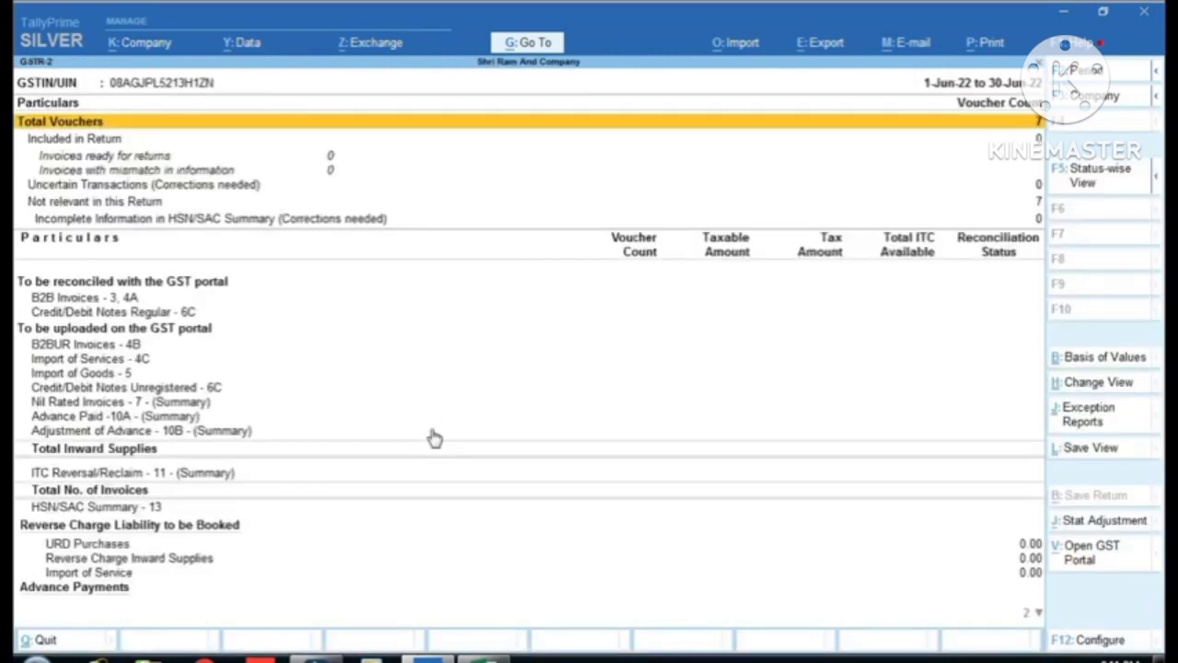
- Set the GSTR-2 report period to 1-Apr-22 to 20-Jul-22
{"action": "key", "text": "F2"}
{"action": "key", "text": "space"}
{"action": "key", "text": "Return"}
{"action": "key", "text": "Return"}
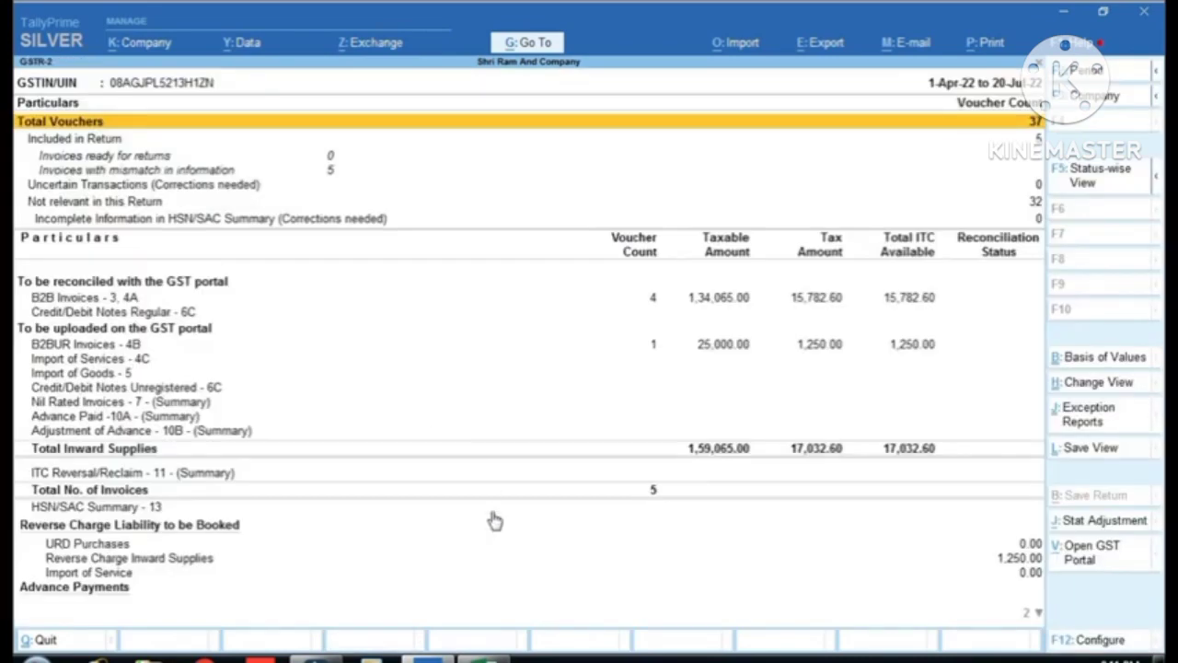
- Switch to Excel and look at the 2A online invoice list alongside the GSTR-2 report in TallyPrime
{"action": "left_click", "coordinate": [481, 655]}
{"action": "left_click", "coordinate": [262, 457]}
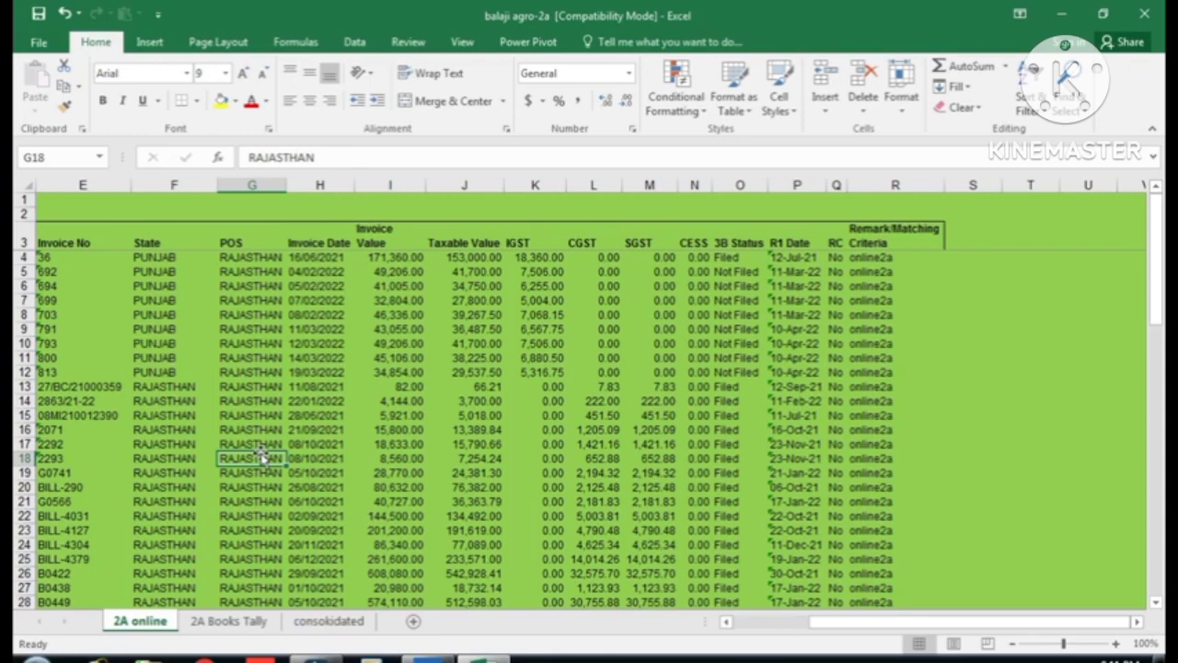
{"action": "left_click", "coordinate": [429, 657]}
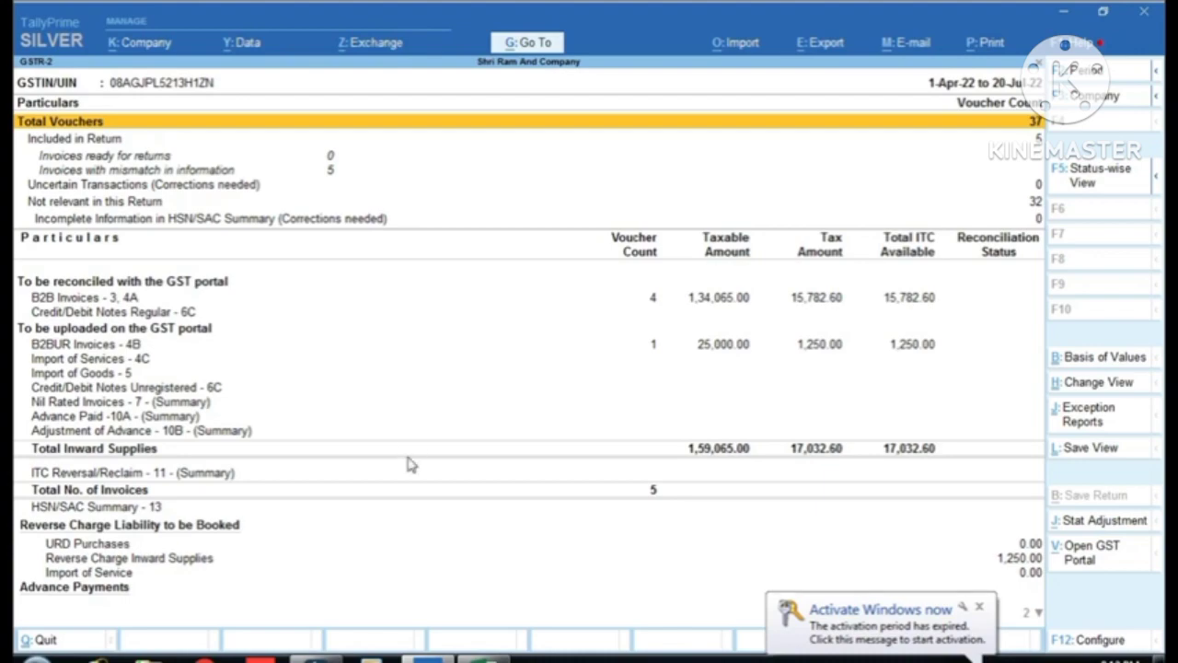
{"action": "left_click", "coordinate": [484, 658]}
{"action": "left_click", "coordinate": [190, 443]}
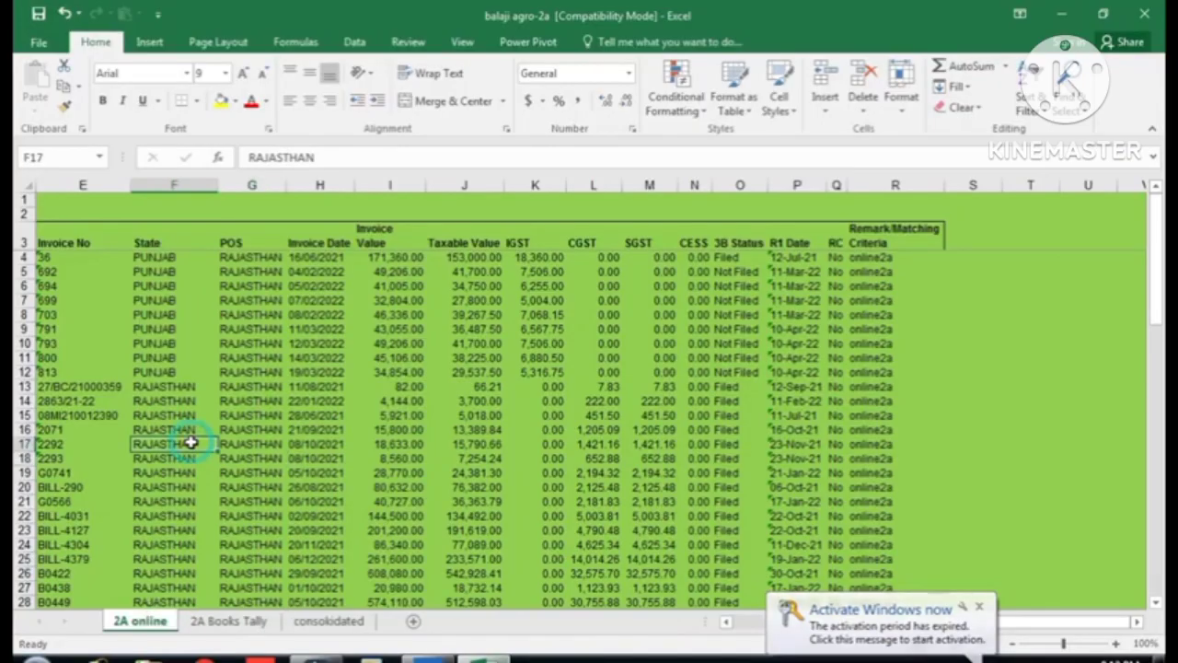
- View the 2A Books Tally sheet in Excel and compare it with the GSTR-2 report in TallyPrime
{"action": "left_click", "coordinate": [238, 623]}
{"action": "left_click", "coordinate": [361, 363]}
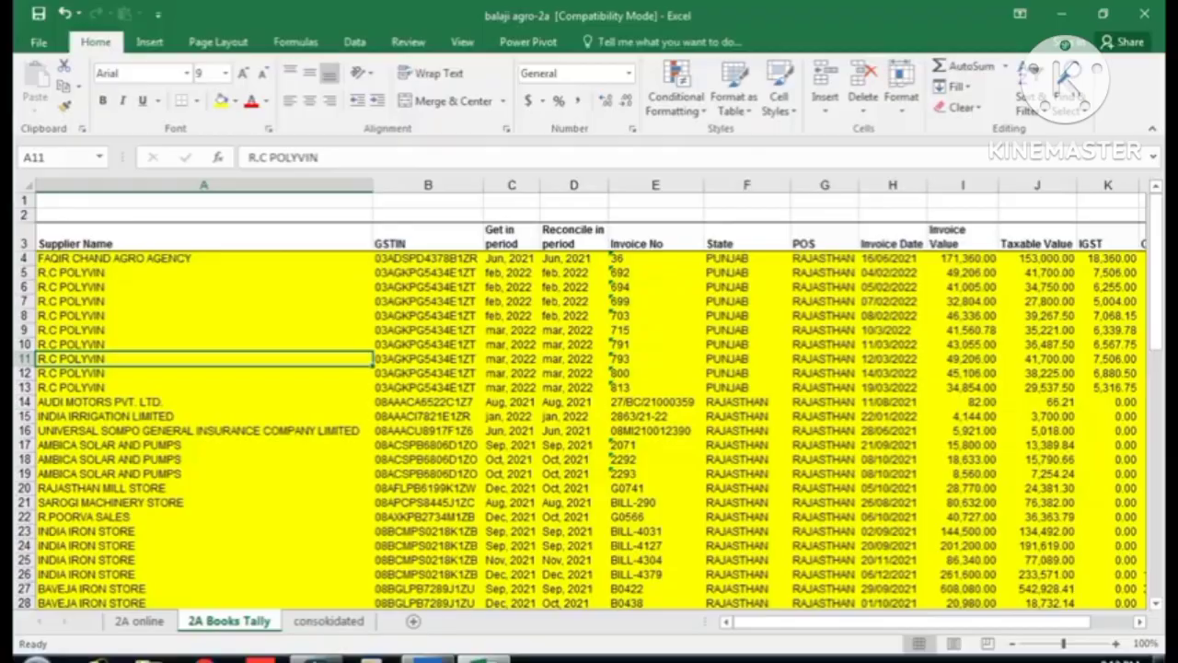
{"action": "left_click", "coordinate": [430, 659]}
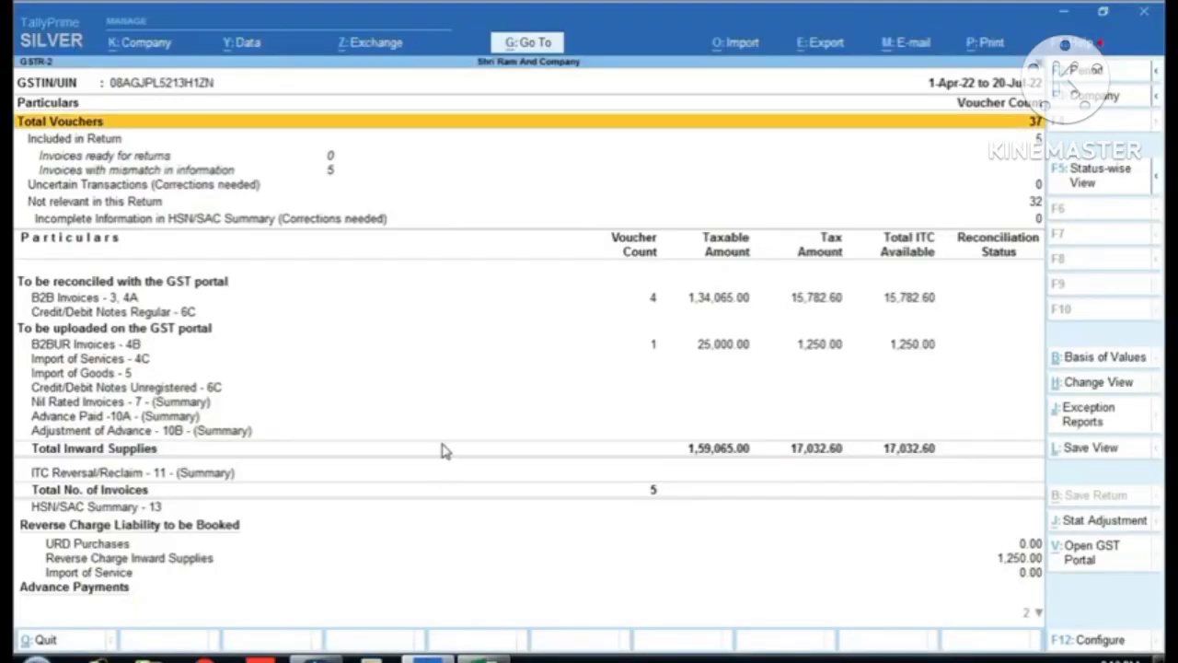
{"action": "left_click", "coordinate": [496, 659]}
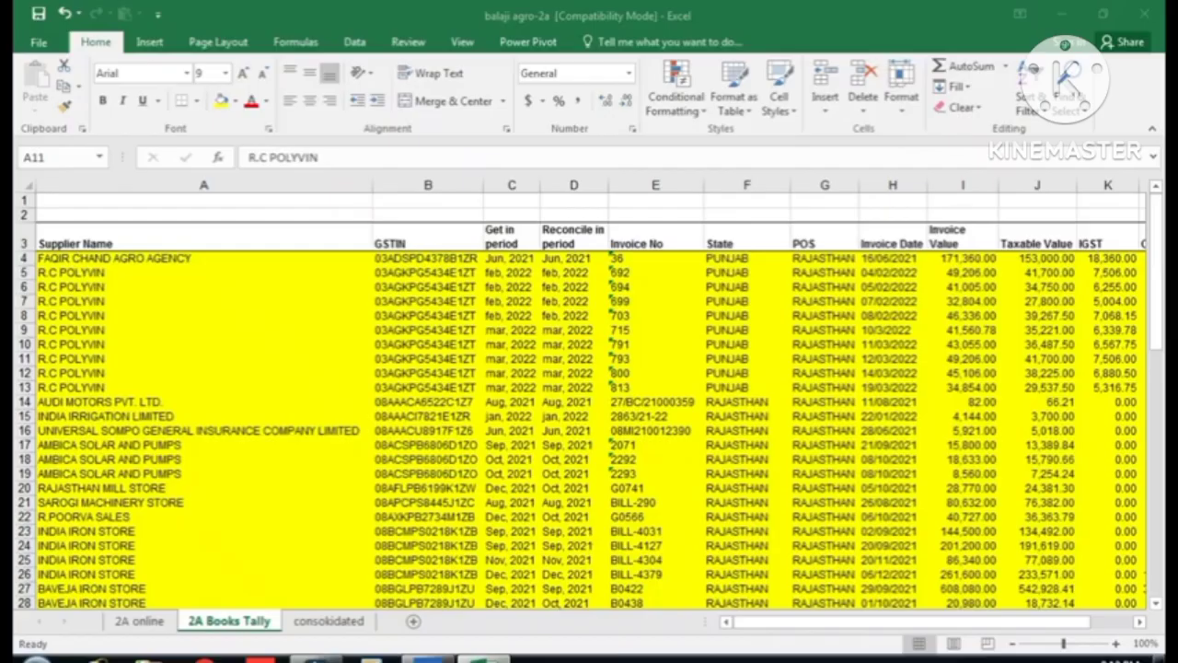
{"action": "left_click", "coordinate": [240, 301]}
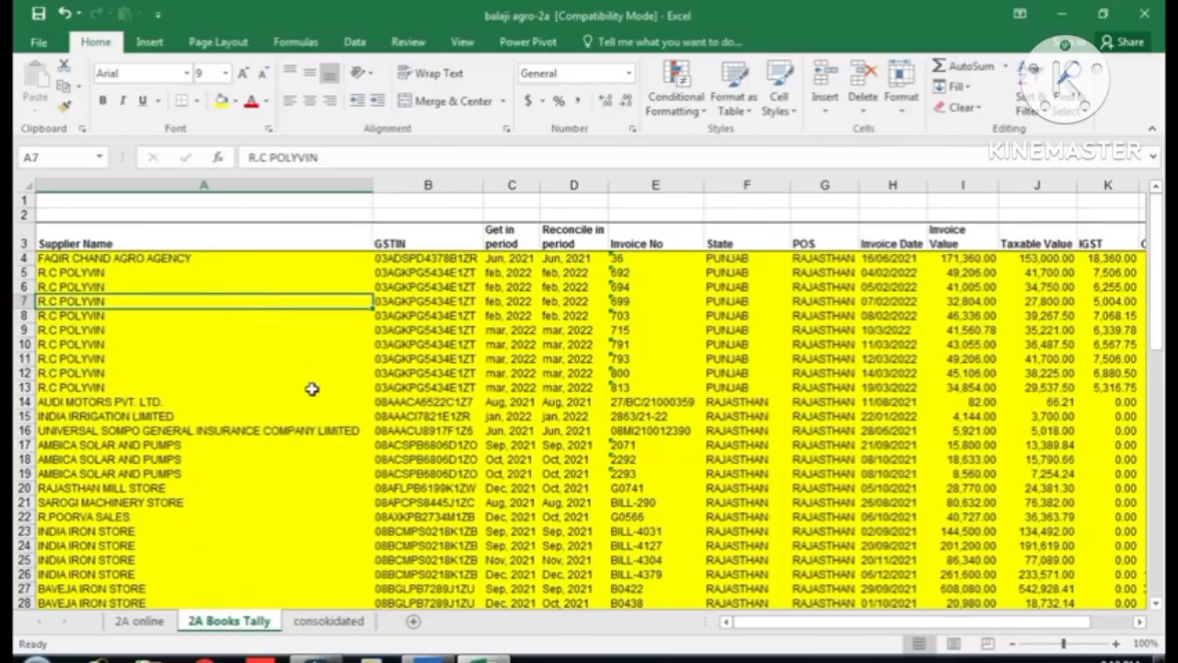
- Review the invoice data on the 2A online sheet and view the consokidated sheet
{"action": "left_click", "coordinate": [140, 621]}
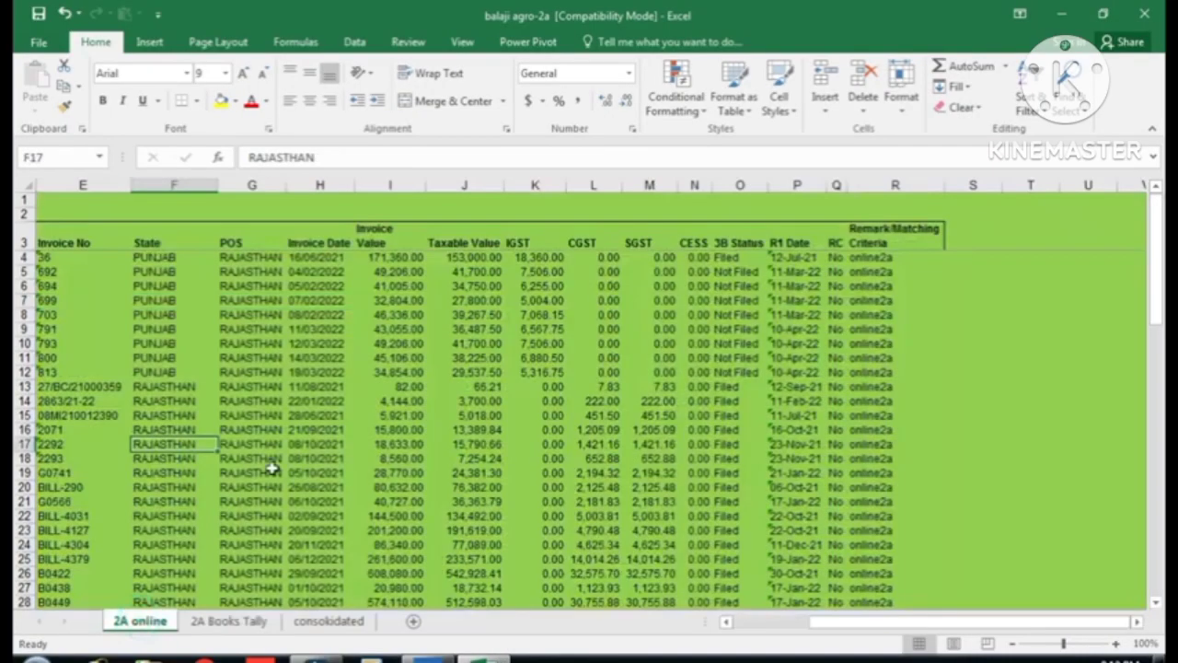
{"action": "left_click", "coordinate": [297, 429]}
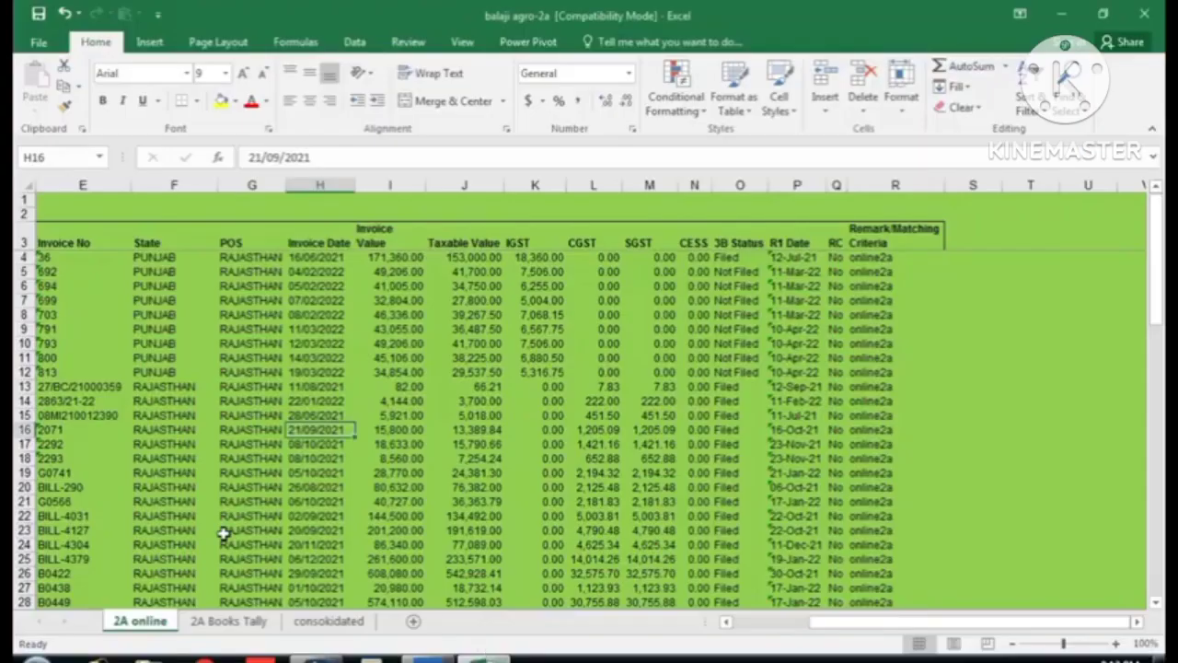
{"action": "left_click", "coordinate": [117, 514]}
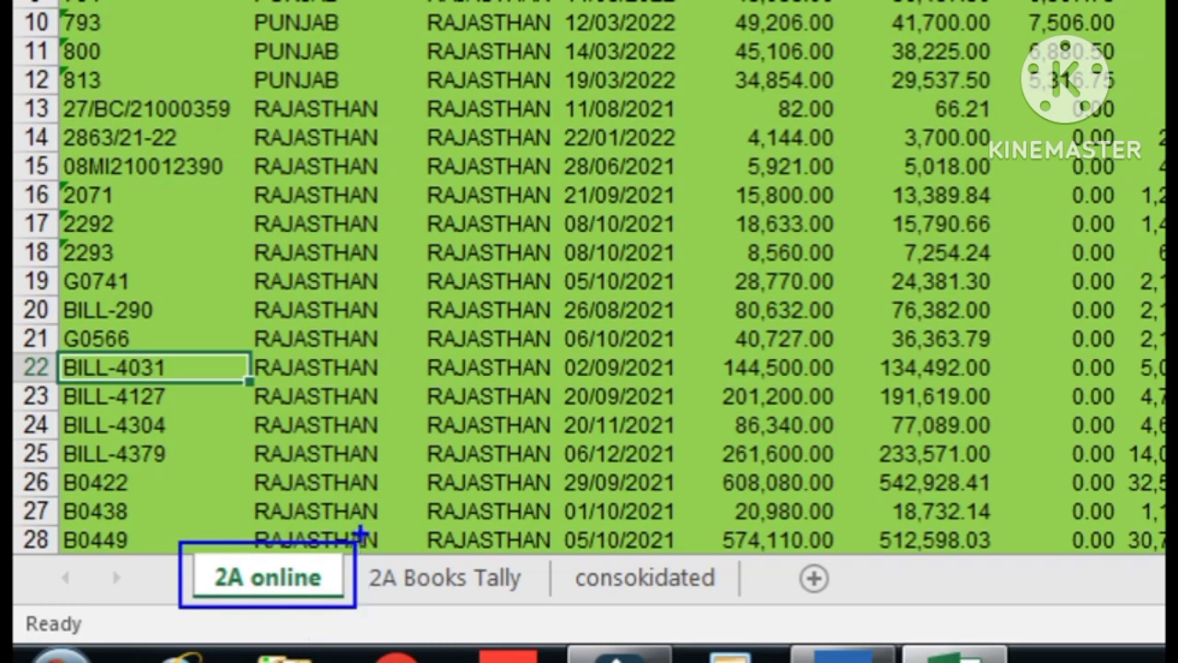
{"action": "left_click_drag", "start_coordinate": [361, 534], "coordinate": [187, 599]}
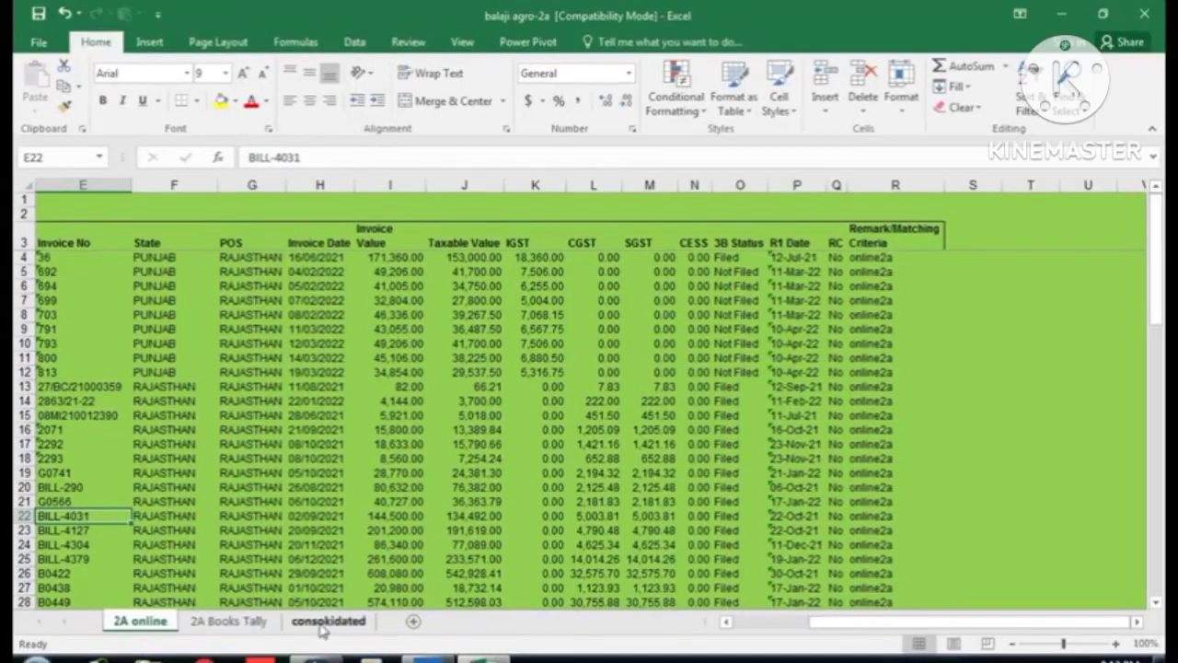
{"action": "left_click", "coordinate": [644, 577]}
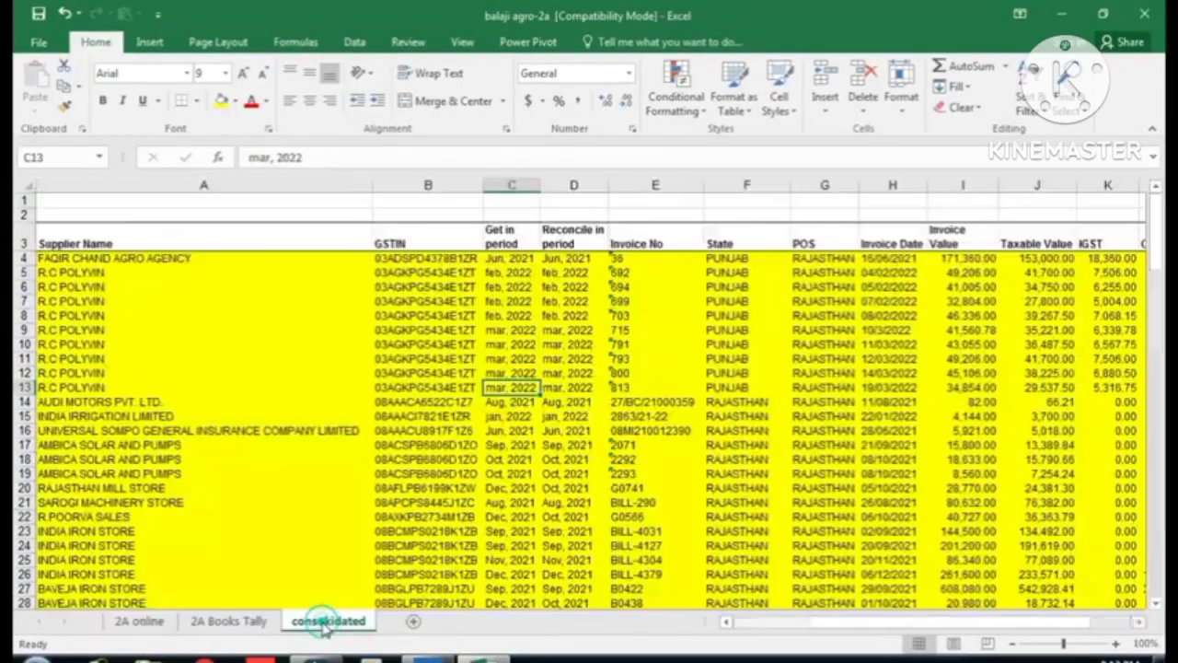
- On the 2A online sheet, total the Taxable Value column in J80 with =SUM(J4:J79)
{"action": "left_click", "coordinate": [146, 621]}
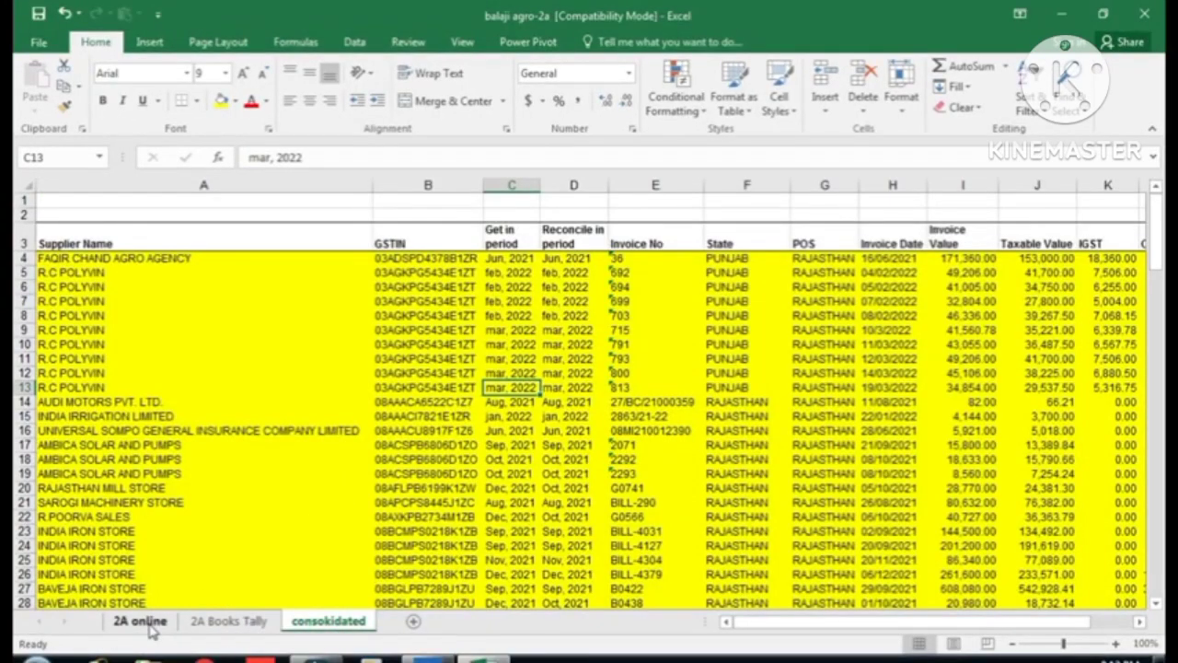
{"action": "scroll", "coordinate": [437, 390], "scroll_direction": "down", "scroll_amount": 15}
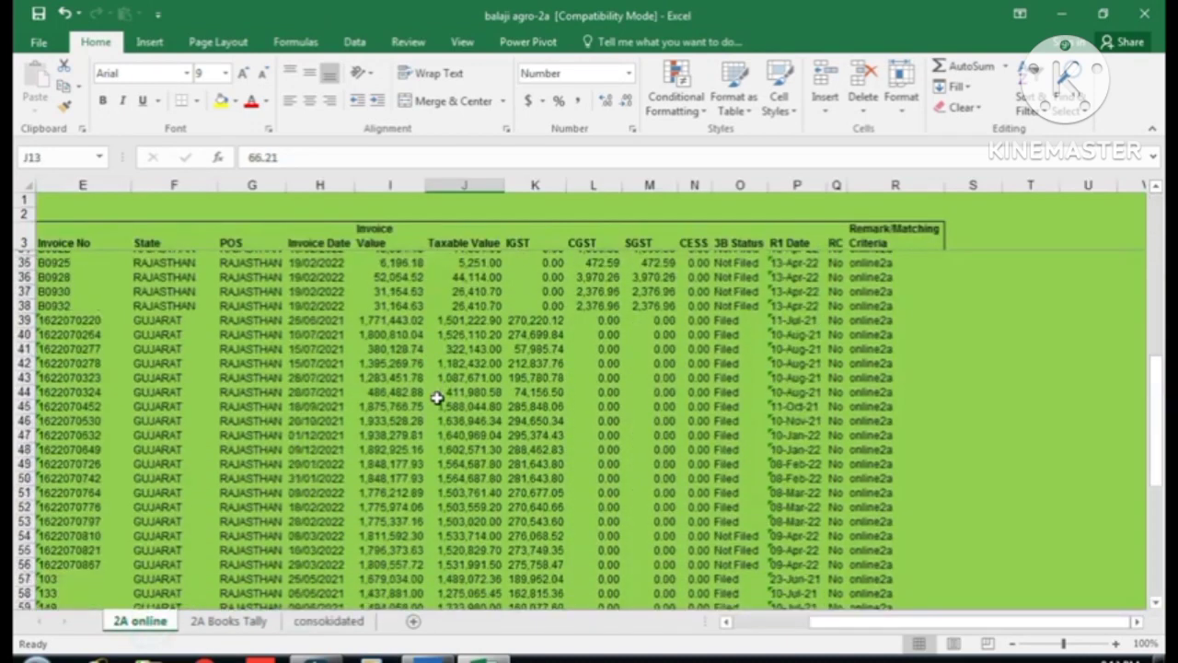
{"action": "scroll", "coordinate": [436, 398], "scroll_direction": "down", "scroll_amount": 4}
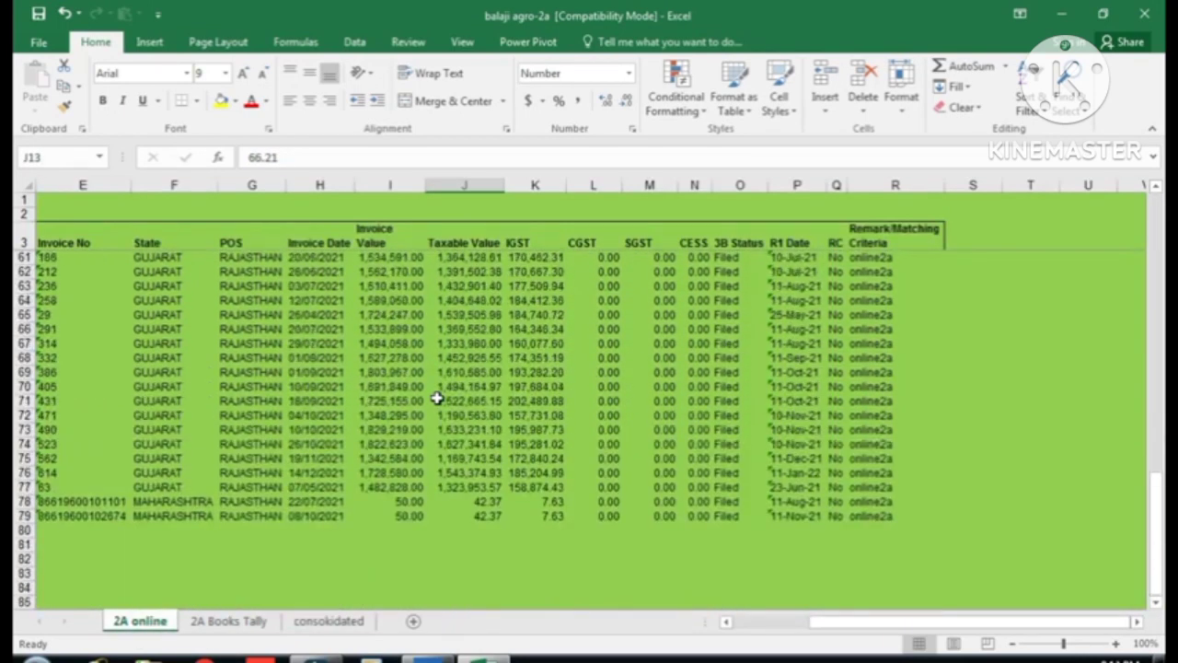
{"action": "left_click", "coordinate": [471, 531]}
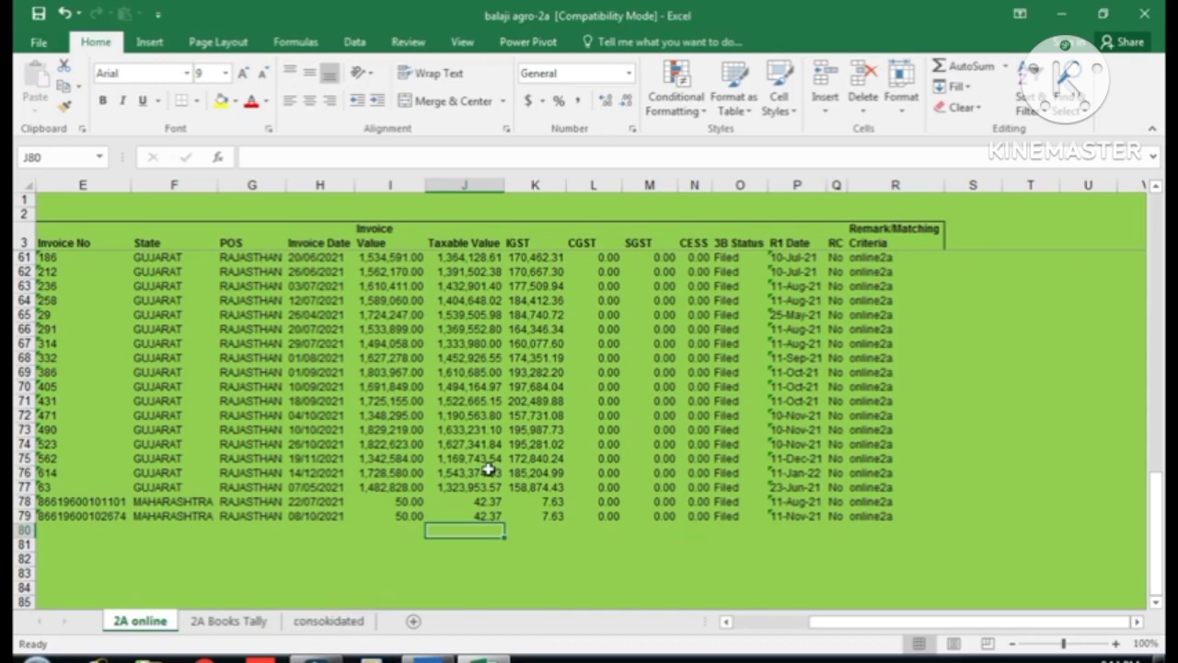
{"action": "key", "text": "alt+equal"}
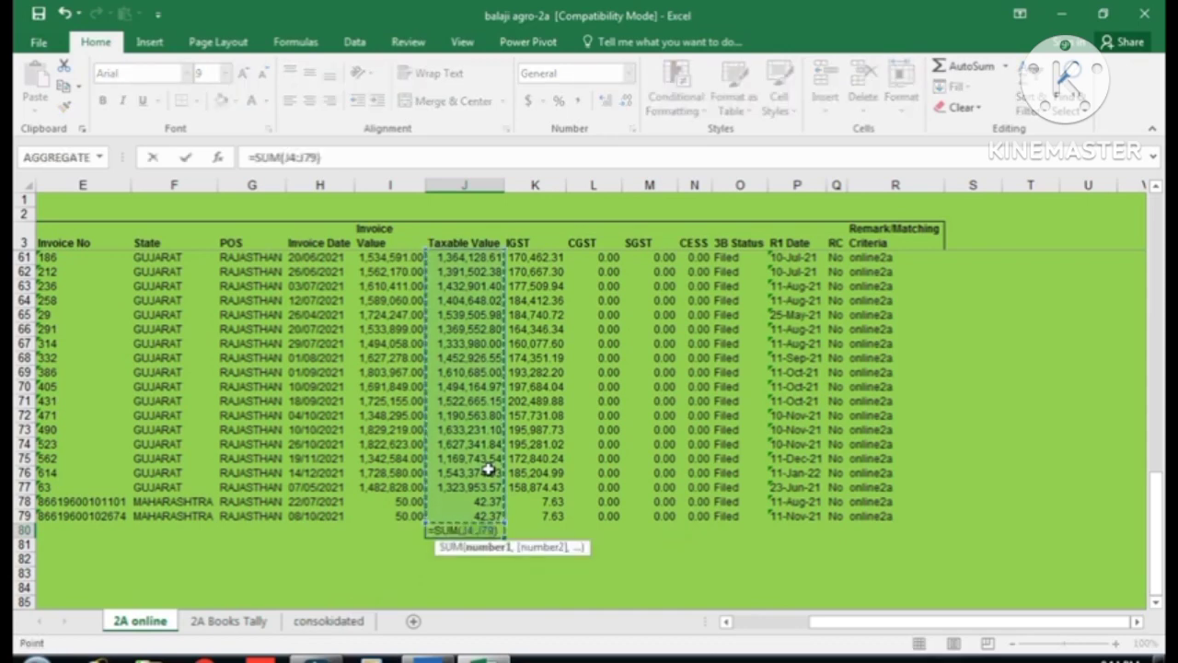
{"action": "key", "text": "ctrl+Return"}
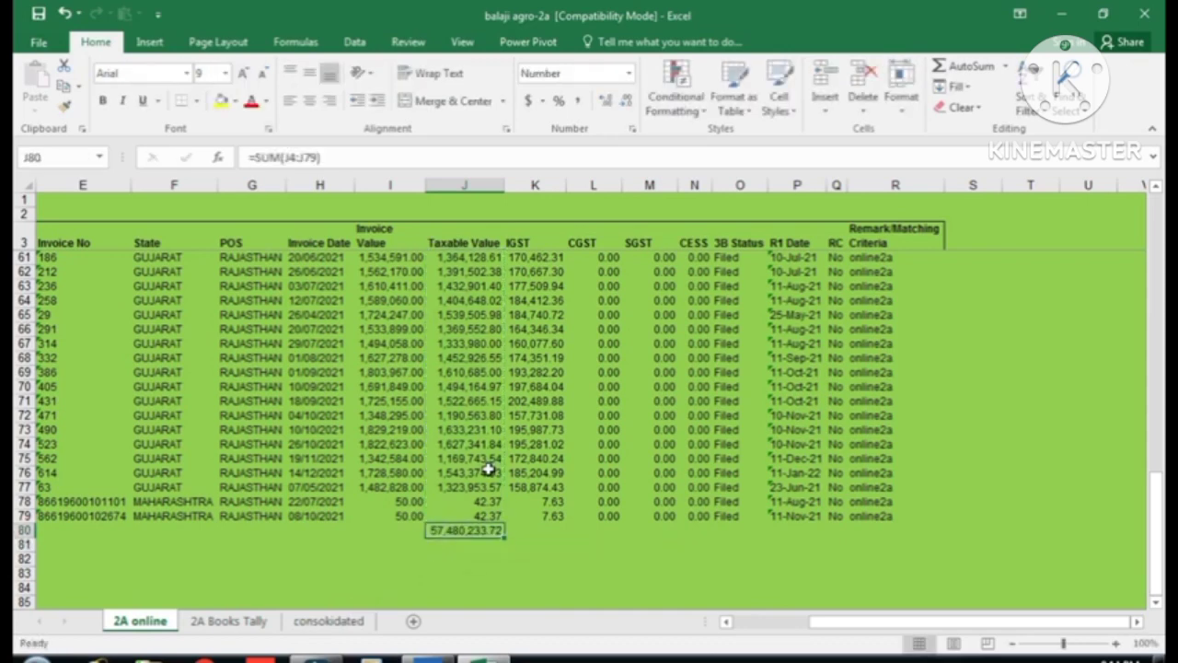
- Copy the Taxable Value total formula to K80:M80 to total IGST, CGST and SGST
{"action": "key", "text": "ctrl+c"}
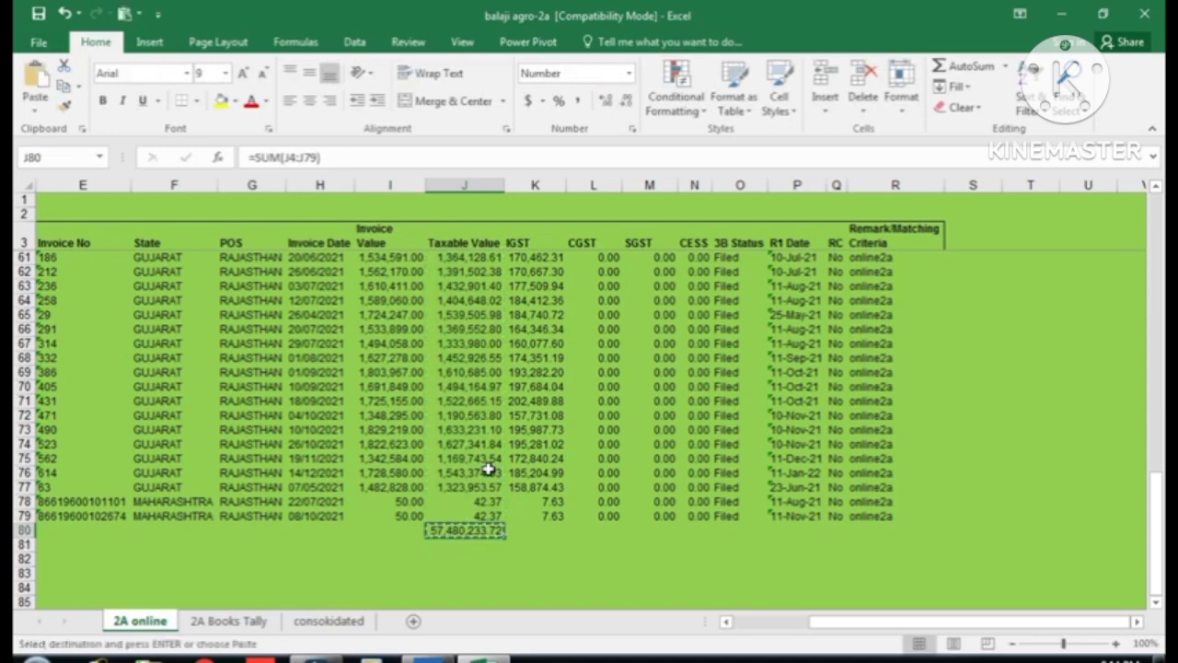
{"action": "key", "text": "Right"}
{"action": "key", "text": "shift+Right"}
{"action": "key", "text": "shift+Right"}
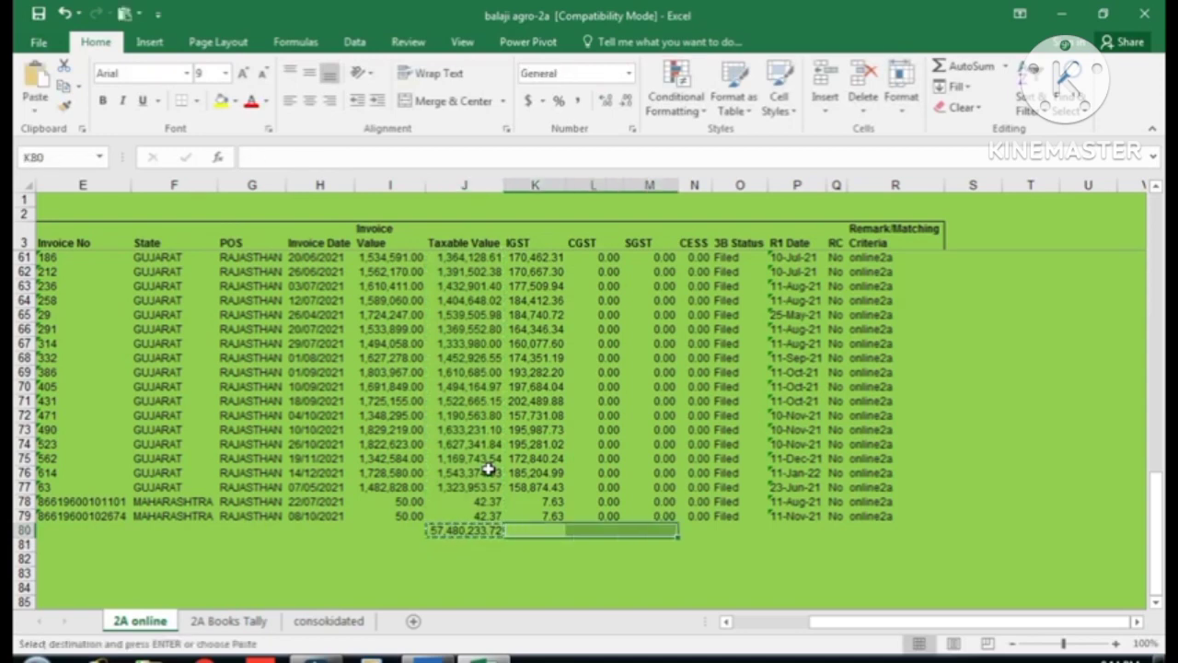
{"action": "key", "text": "Return"}
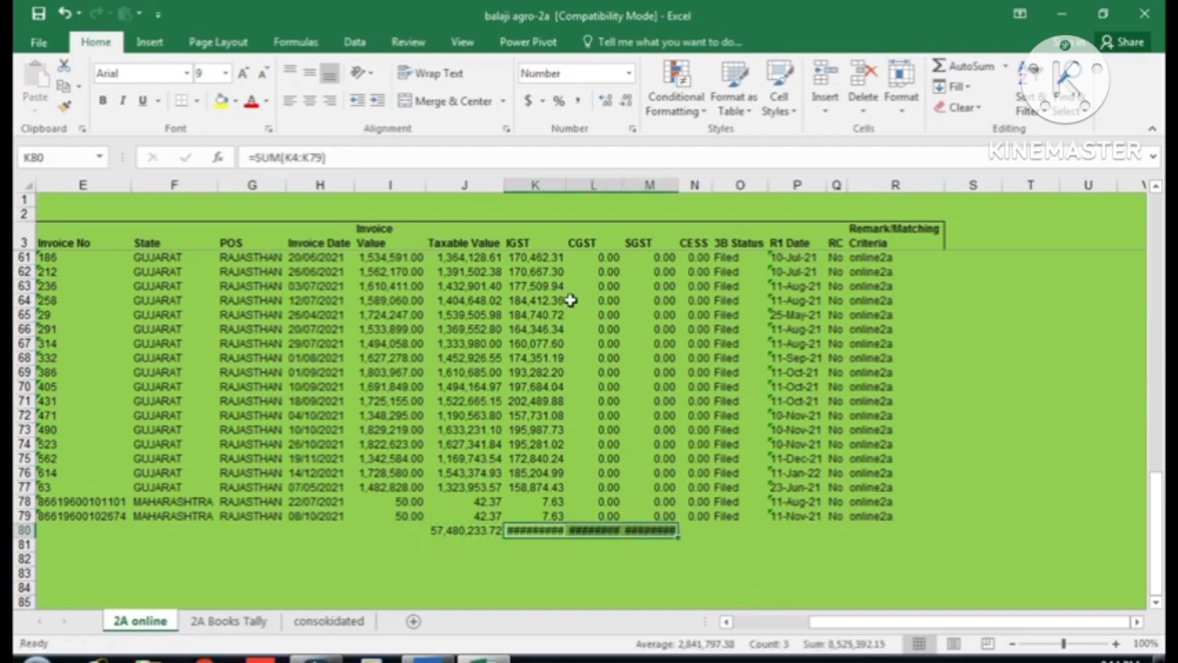
- Autofit the widths of the IGST, CGST and SGST columns to their totals
{"action": "double_click", "coordinate": [565, 186]}
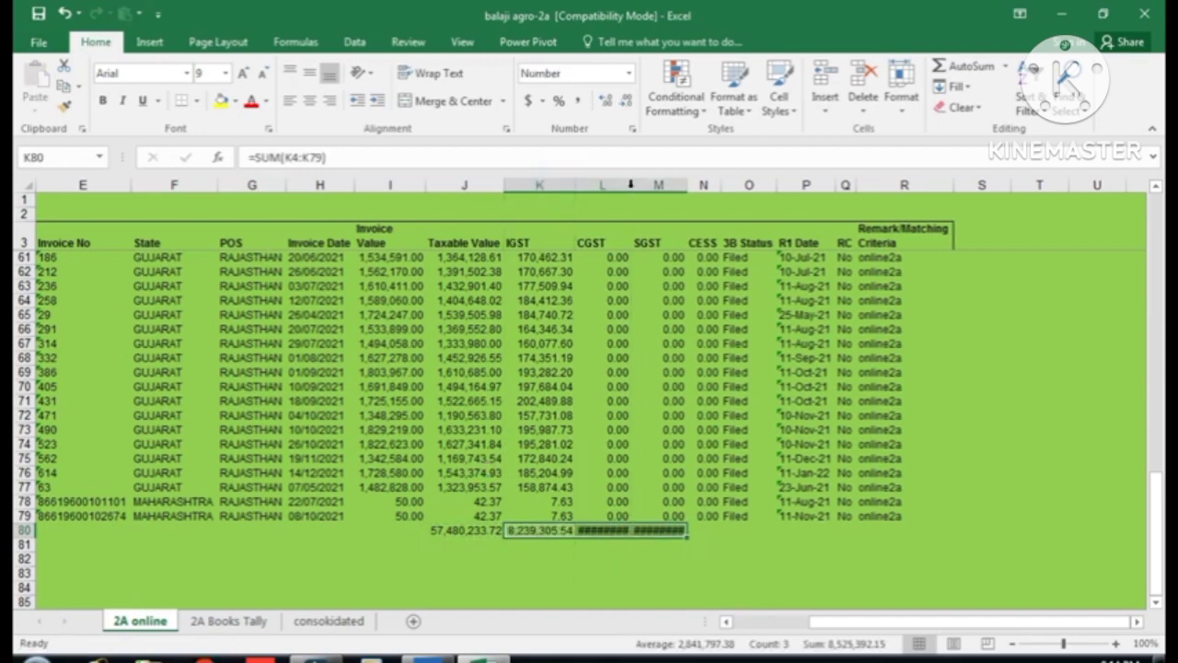
{"action": "double_click", "coordinate": [629, 185]}
{"action": "double_click", "coordinate": [690, 185]}
{"action": "left_click", "coordinate": [521, 424]}
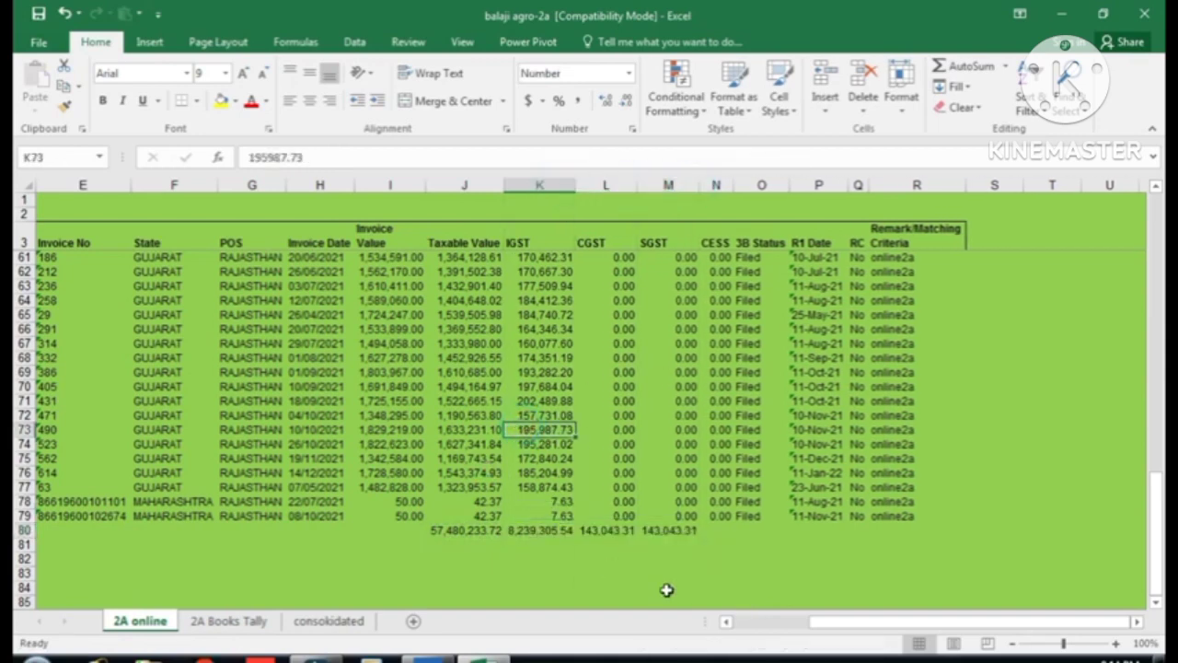
- Return to the start of the 2A online sheet and examine the Supplier Name column and its heading
{"action": "left_click_drag", "start_coordinate": [837, 623], "coordinate": [722, 626]}
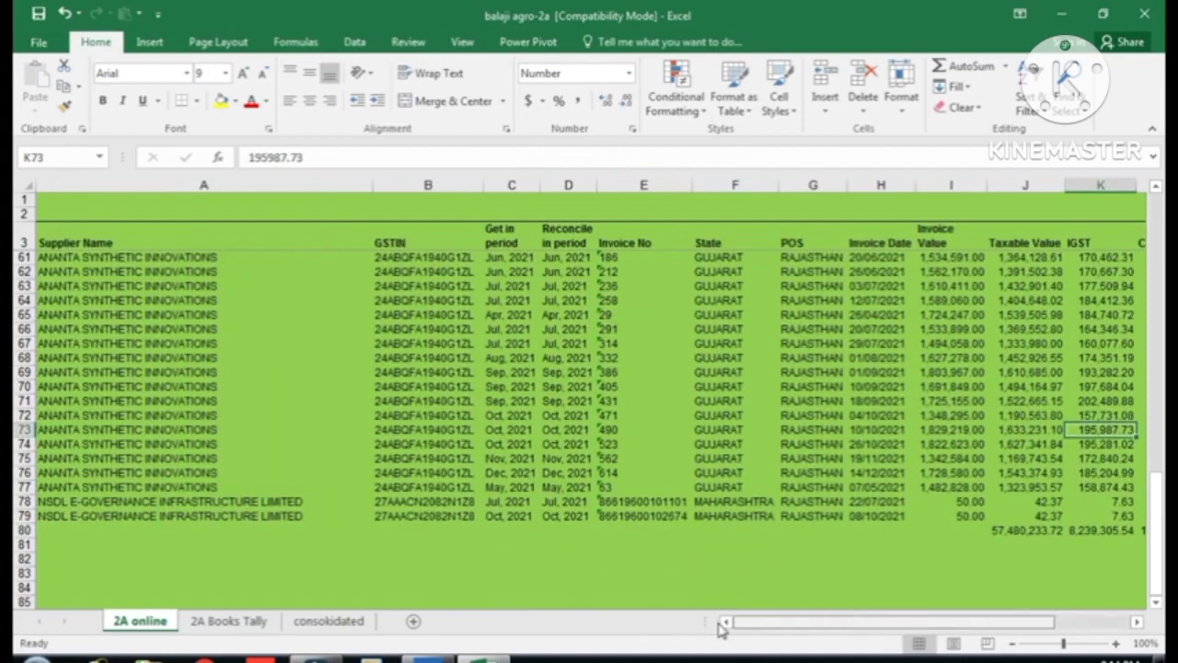
{"action": "left_click", "coordinate": [650, 573]}
{"action": "scroll", "coordinate": [626, 523], "scroll_direction": "up", "scroll_amount": 15}
{"action": "scroll", "coordinate": [625, 526], "scroll_direction": "up", "scroll_amount": 4}
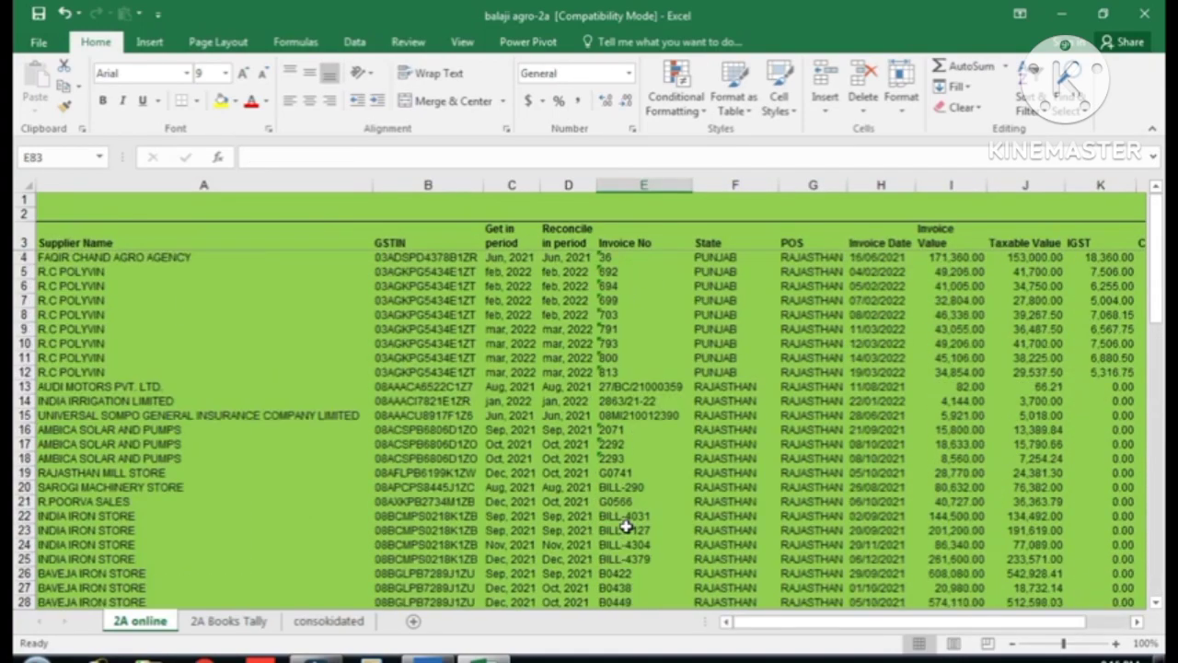
{"action": "left_click", "coordinate": [318, 400]}
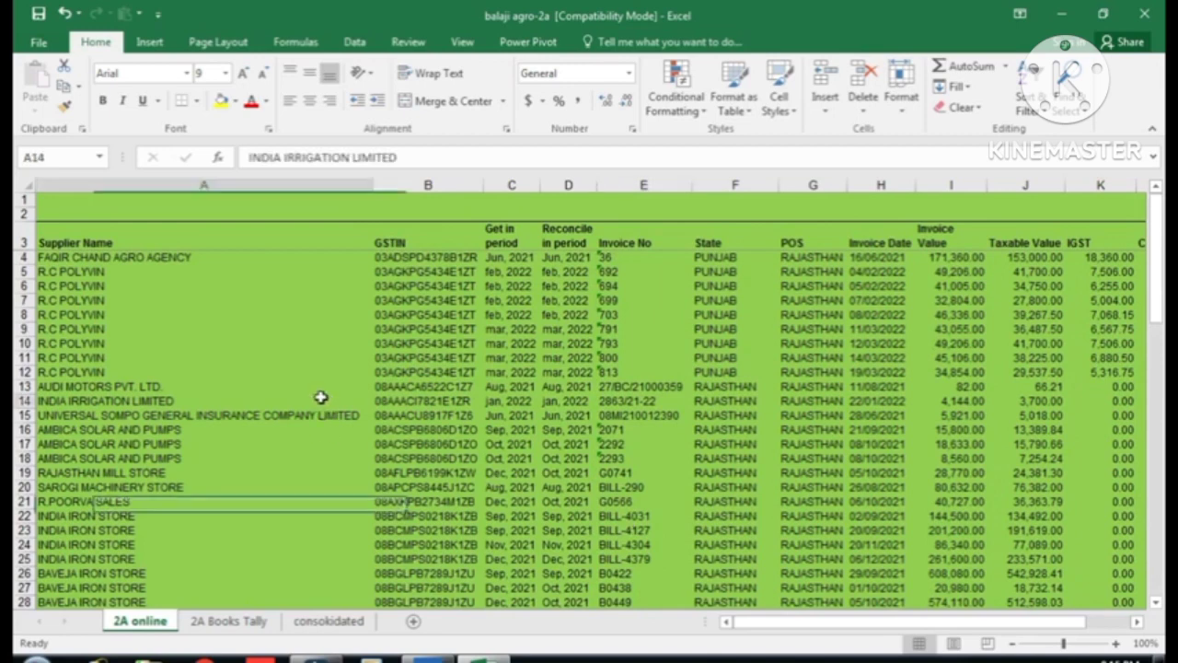
{"action": "left_click", "coordinate": [114, 236]}
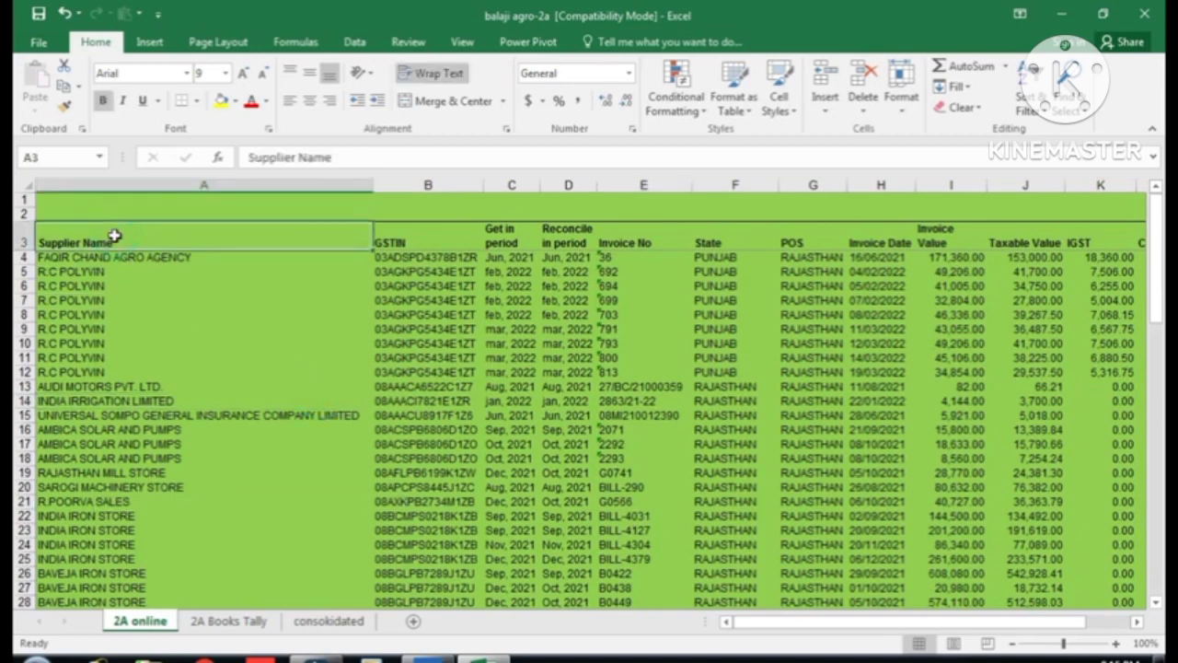
{"action": "left_click", "coordinate": [287, 360]}
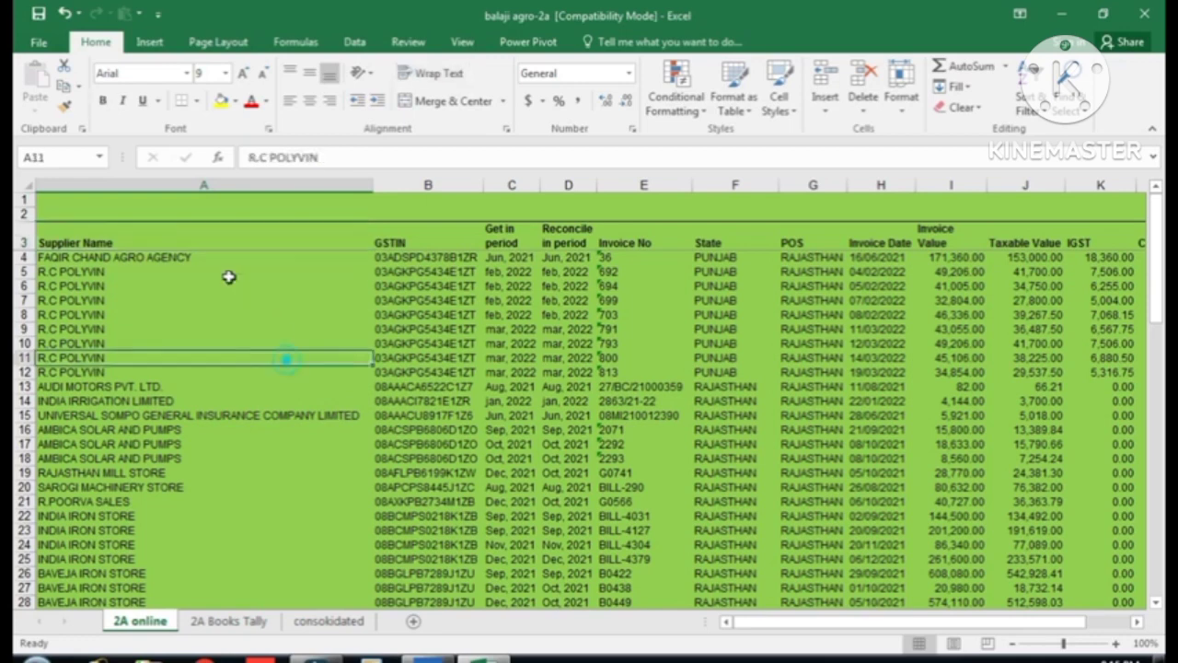
{"action": "left_click", "coordinate": [197, 237]}
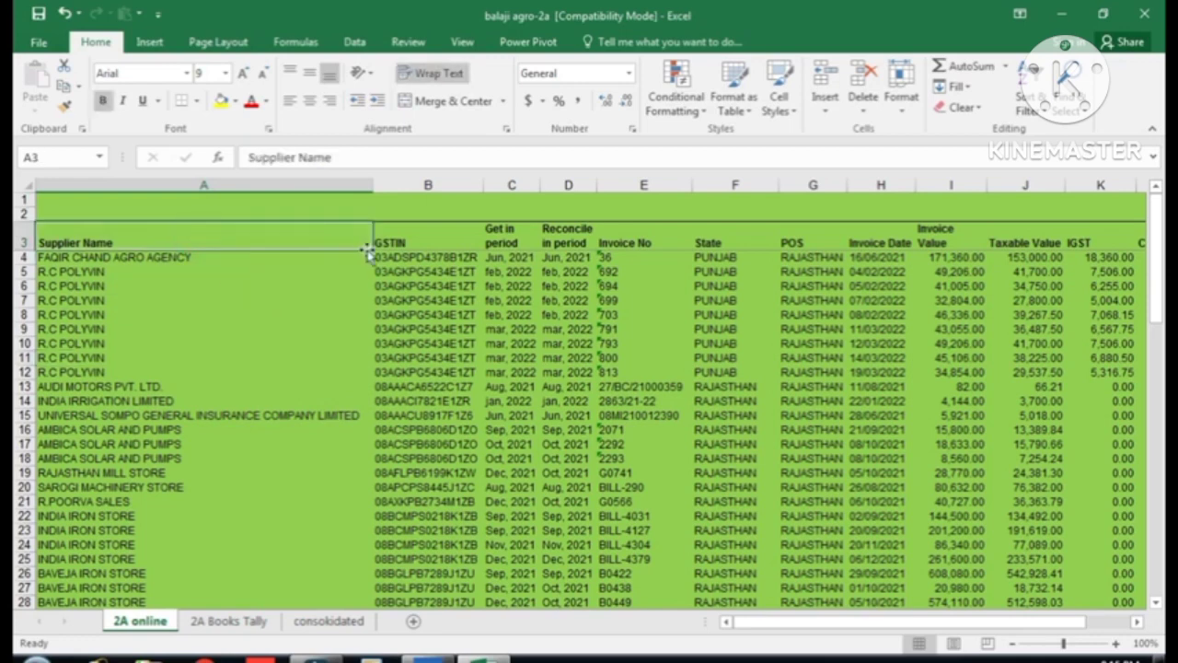
- Examine the 2A online column headings from GSTIN and Get in period through State, POS and Invoice Value
{"action": "left_click", "coordinate": [414, 236]}
{"action": "left_click", "coordinate": [508, 237]}
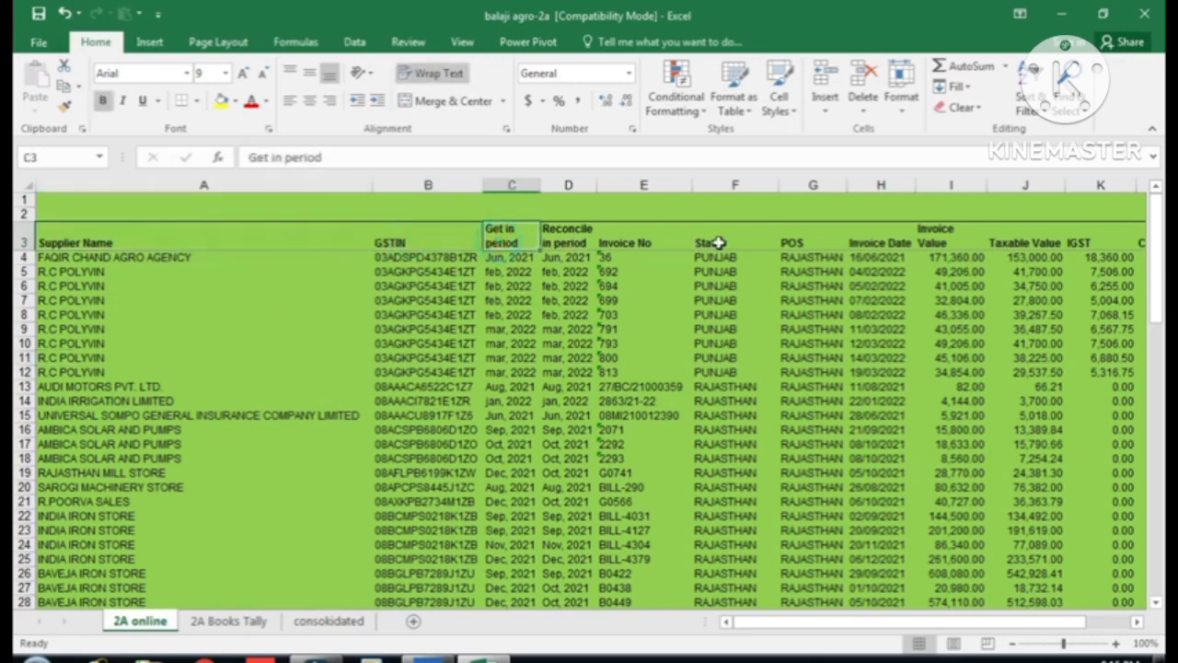
{"action": "left_click_drag", "start_coordinate": [778, 244], "coordinate": [829, 242]}
{"action": "left_click", "coordinate": [859, 239]}
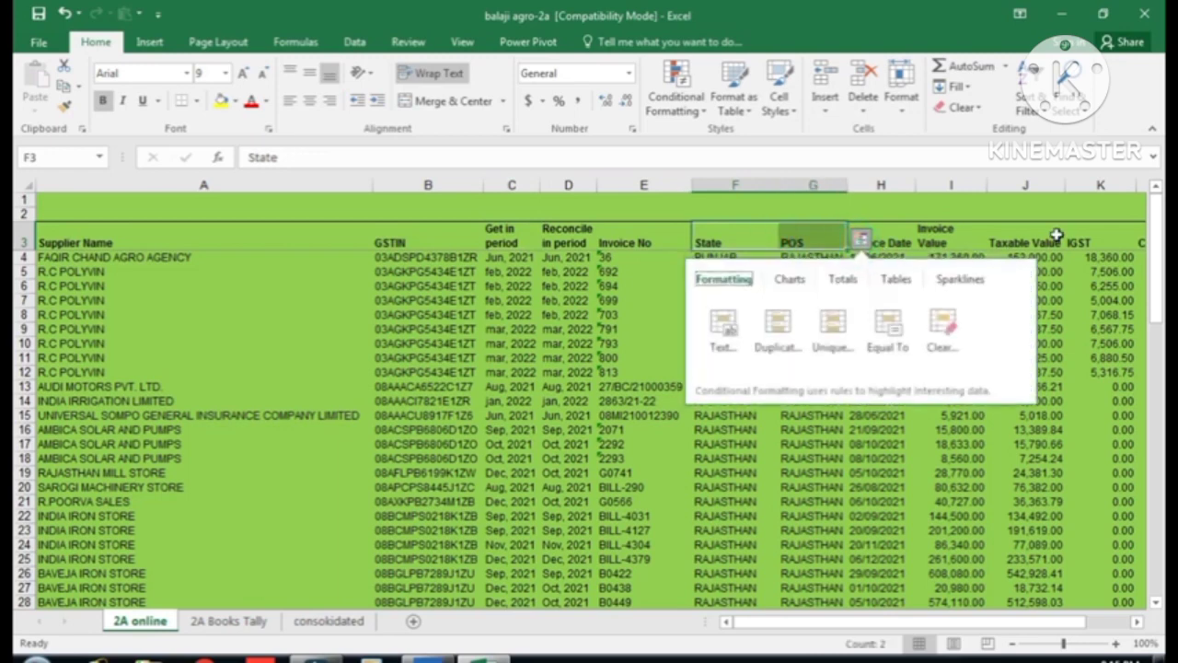
{"action": "key", "text": "Escape"}
{"action": "left_click", "coordinate": [954, 245]}
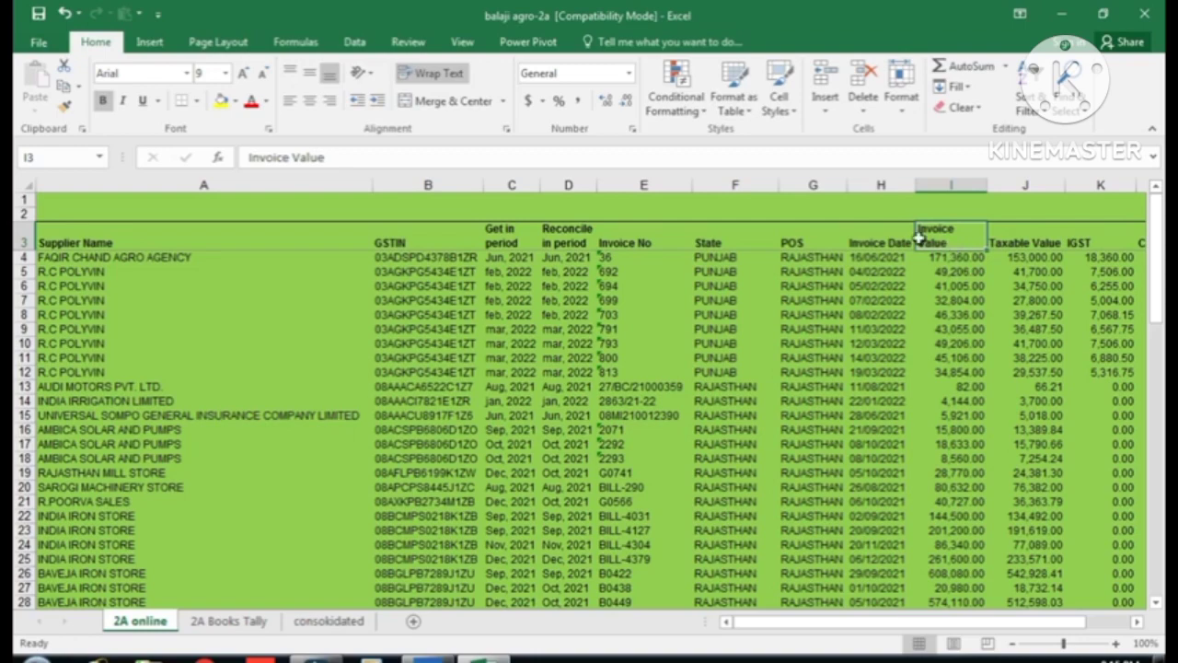
- Open the 2A Books Tally sheet and look through its Supplier Name column and invoice rows
{"action": "left_click", "coordinate": [228, 621]}
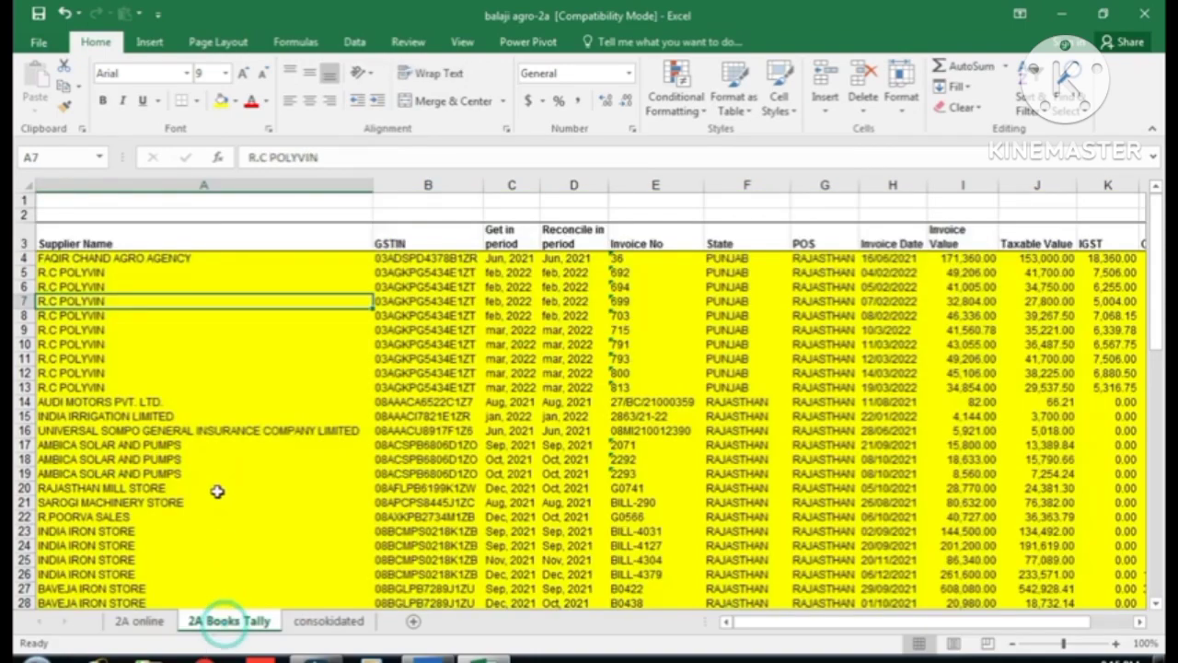
{"action": "left_click", "coordinate": [218, 474]}
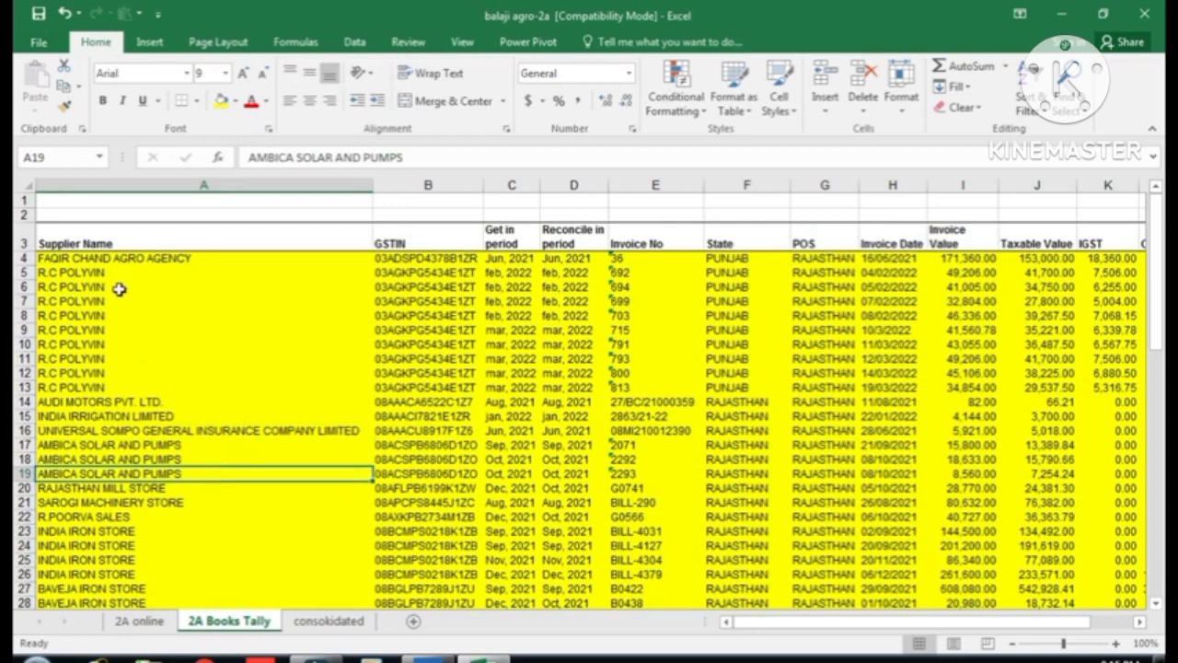
{"action": "left_click", "coordinate": [131, 239]}
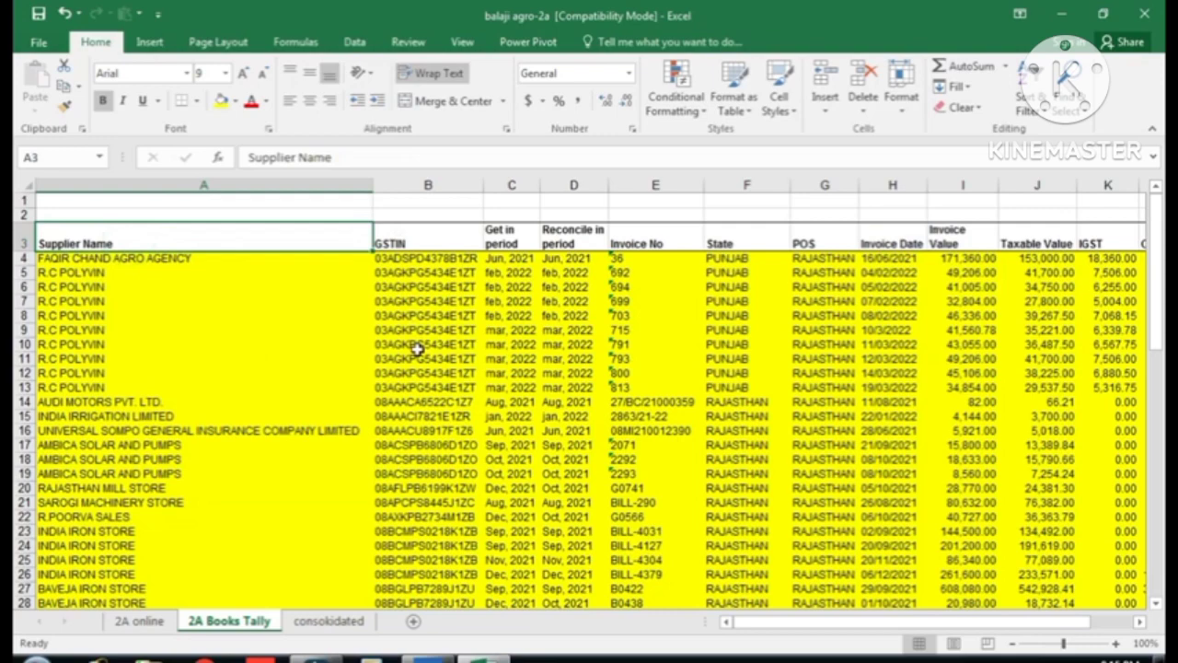
{"action": "scroll", "coordinate": [829, 442], "scroll_direction": "down", "scroll_amount": 9}
{"action": "scroll", "coordinate": [842, 534], "scroll_direction": "up", "scroll_amount": 9}
- Inspect the 2A Books Tally sheet for merged cells, checking the Supplier Name cells and the whole sheet
{"action": "left_click", "coordinate": [299, 313]}
{"action": "left_click", "coordinate": [169, 211]}
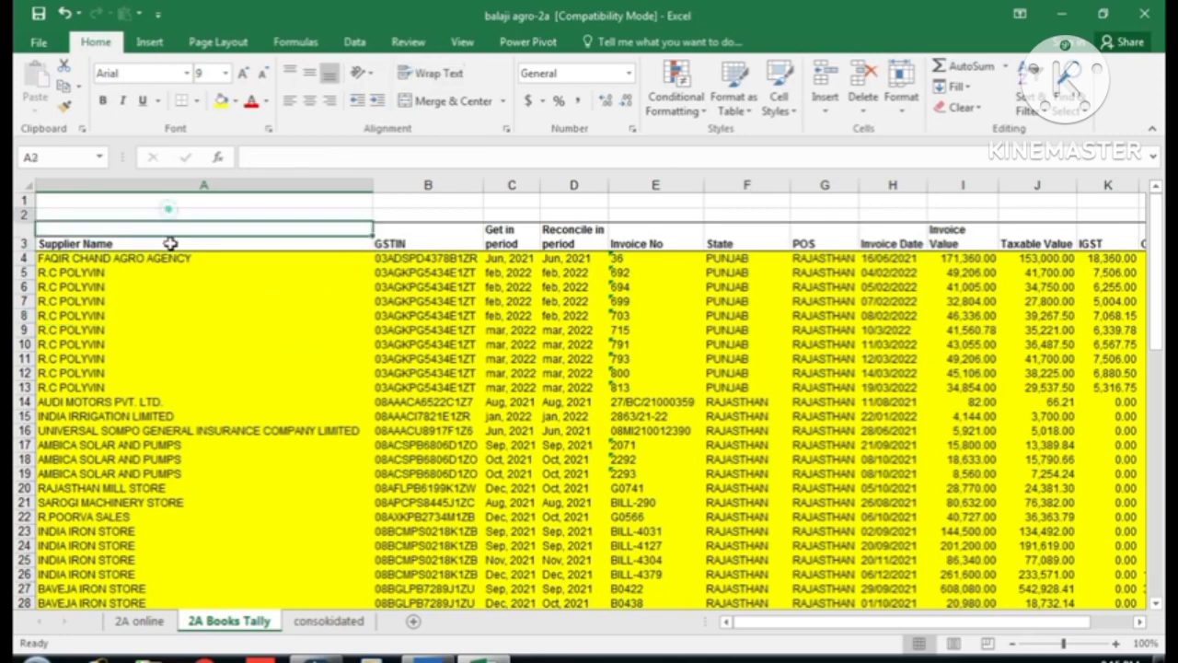
{"action": "left_click_drag", "start_coordinate": [170, 243], "coordinate": [171, 299]}
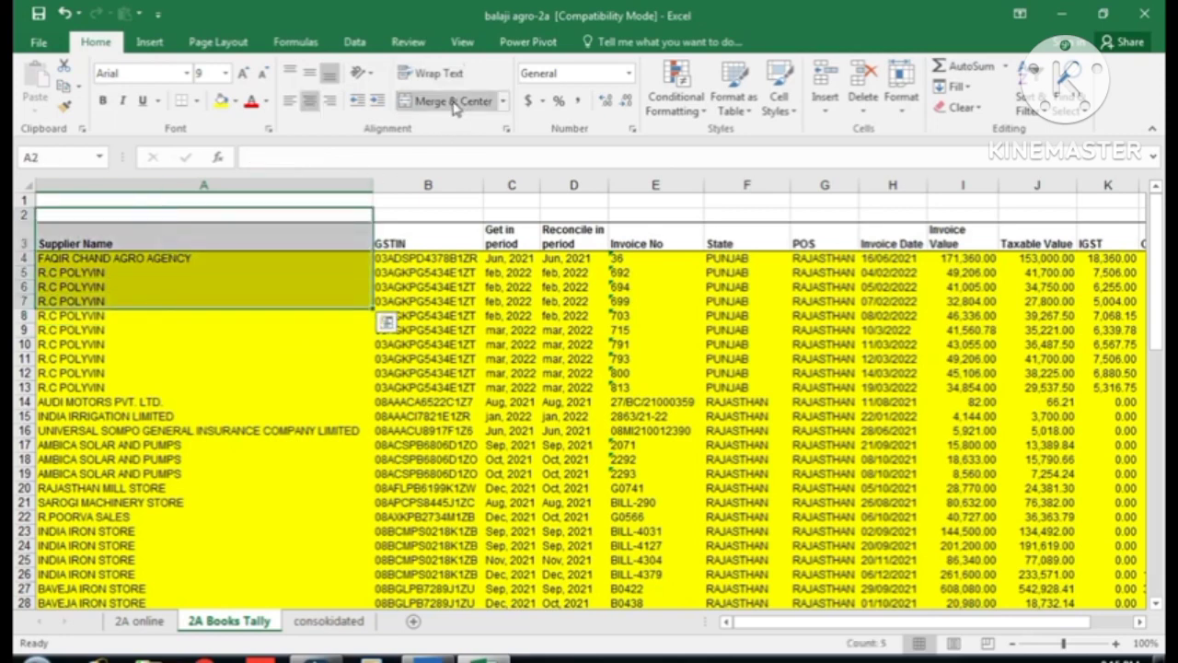
{"action": "left_click", "coordinate": [266, 344]}
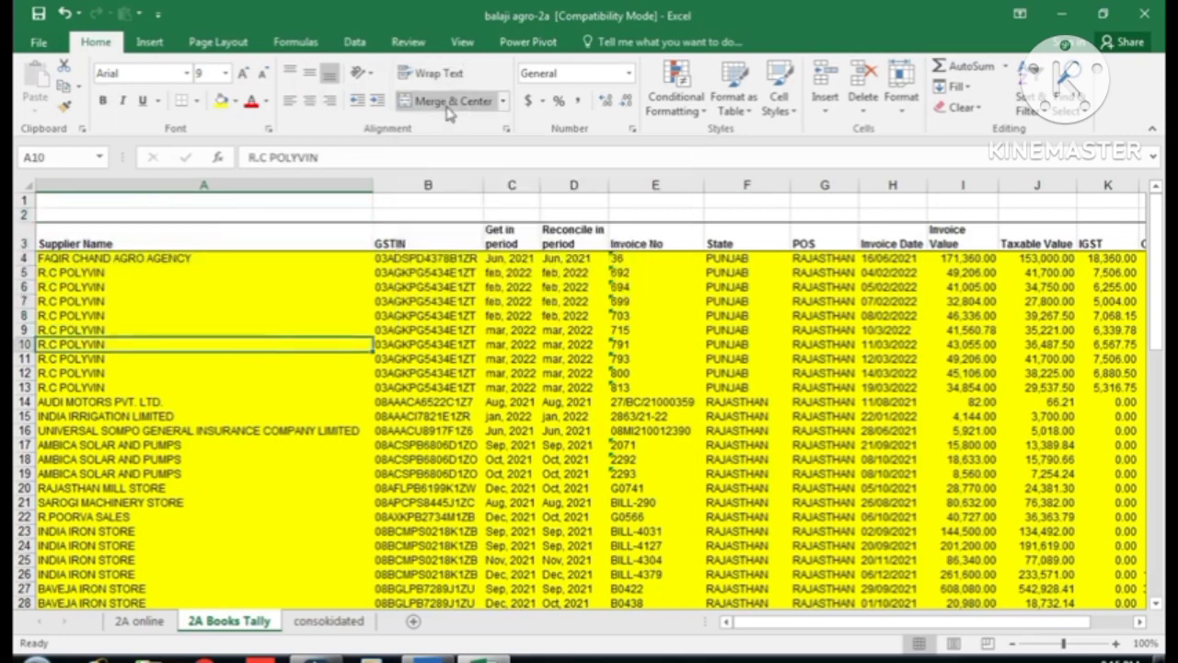
{"action": "left_click", "coordinate": [29, 183]}
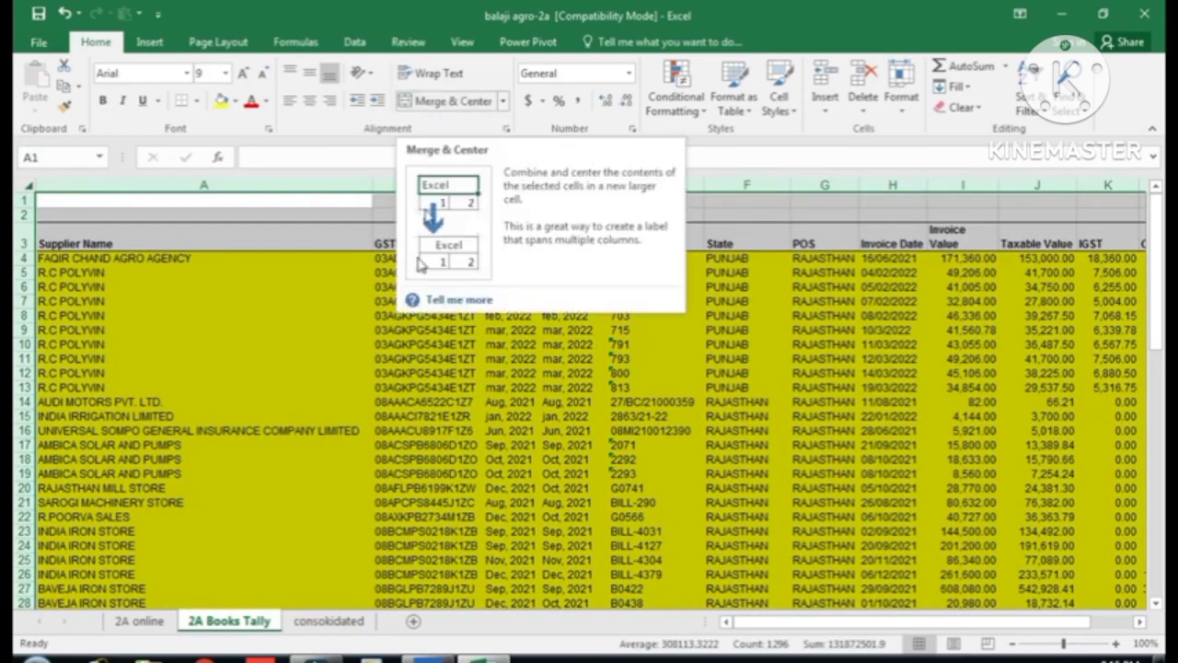
{"action": "left_click", "coordinate": [295, 386]}
{"action": "scroll", "coordinate": [294, 386], "scroll_direction": "down", "scroll_amount": 6}
{"action": "scroll", "coordinate": [294, 386], "scroll_direction": "up", "scroll_amount": 6}
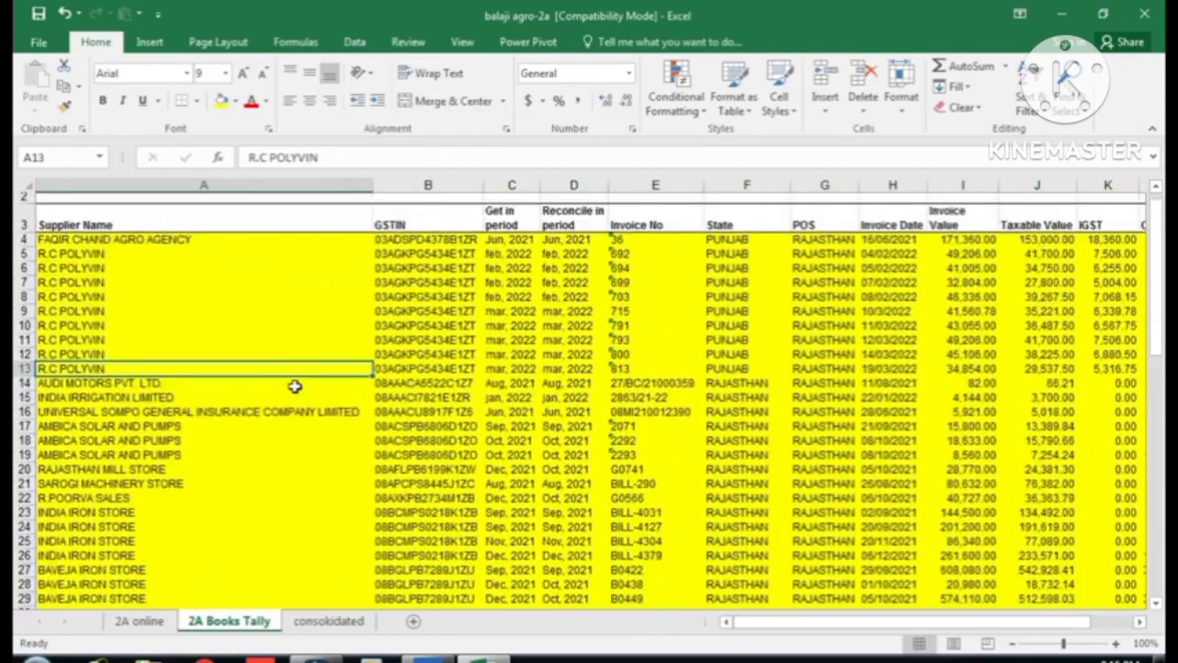
{"action": "scroll", "coordinate": [295, 386], "scroll_direction": "down", "scroll_amount": 7}
- On the consokidated sheet, examine the yellow books rows and the green 2A rows starting at row 75, checking against 2A online
{"action": "left_click", "coordinate": [308, 620]}
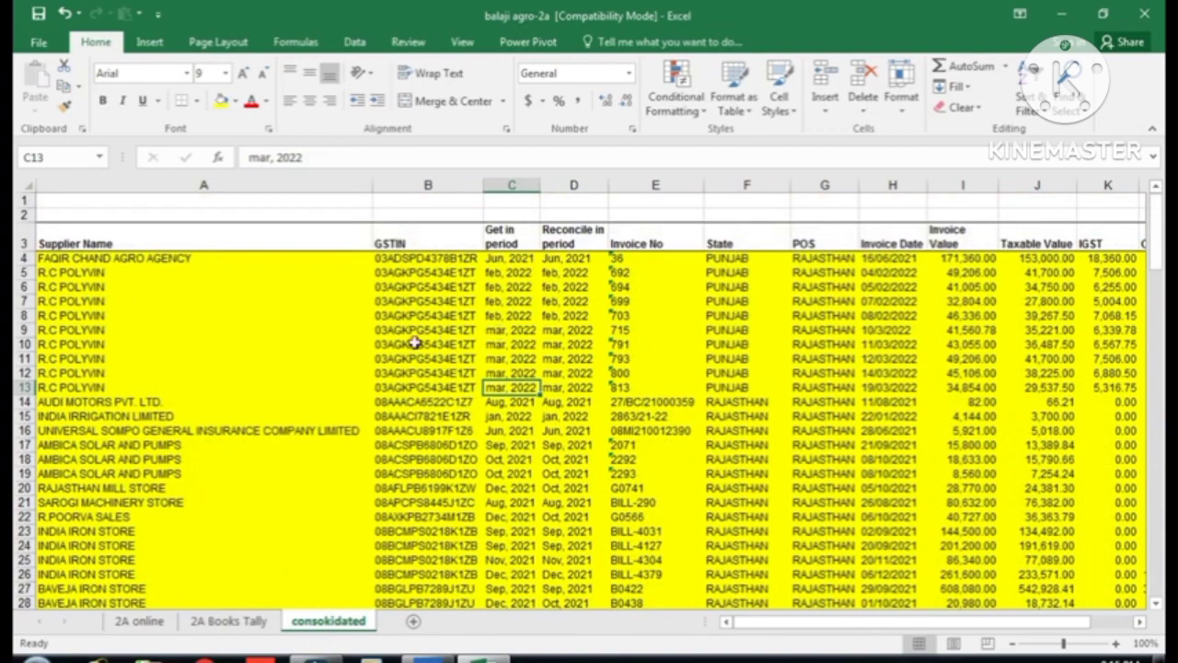
{"action": "scroll", "coordinate": [390, 368], "scroll_direction": "down", "scroll_amount": 20}
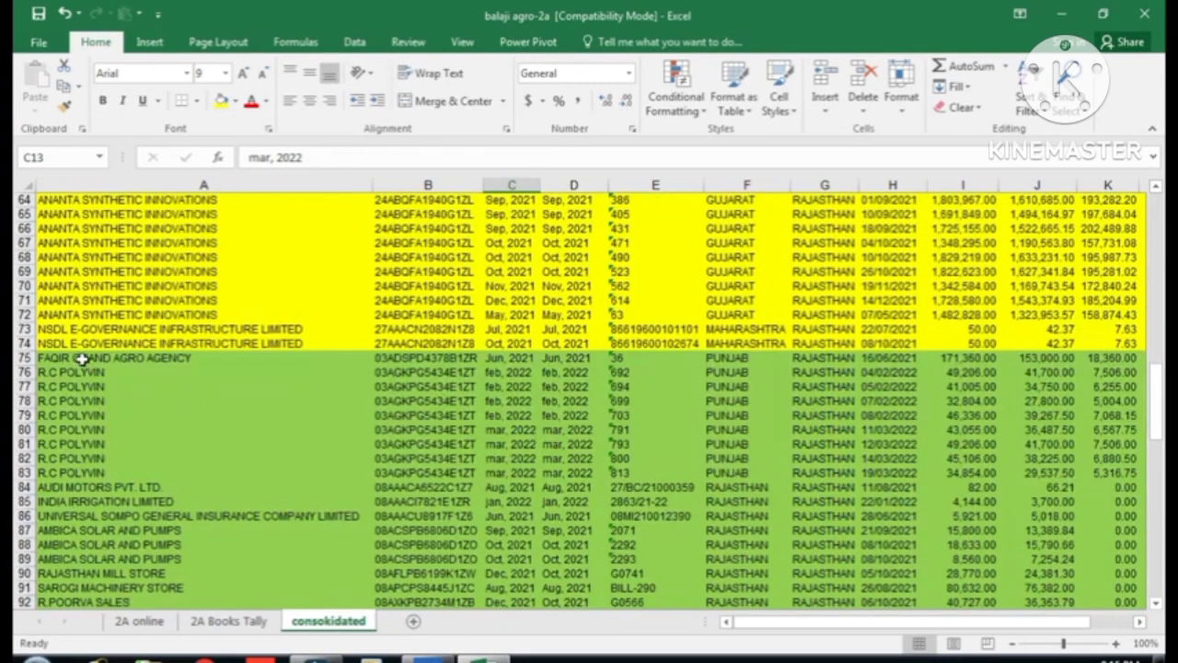
{"action": "left_click", "coordinate": [81, 360]}
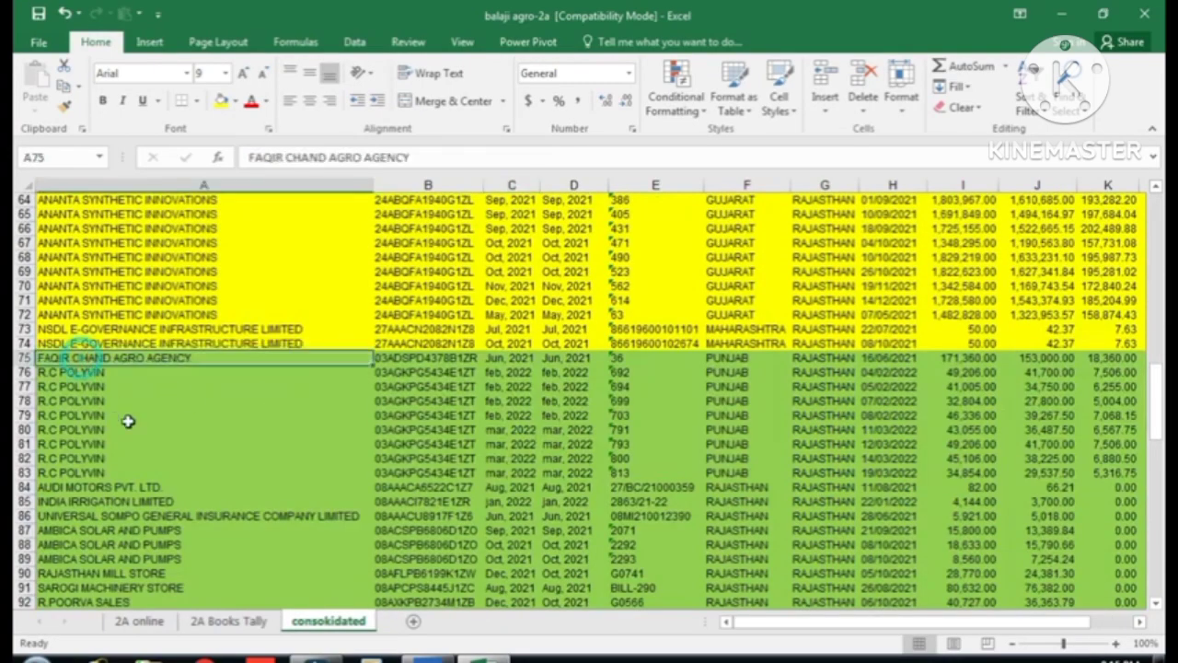
{"action": "left_click", "coordinate": [142, 620]}
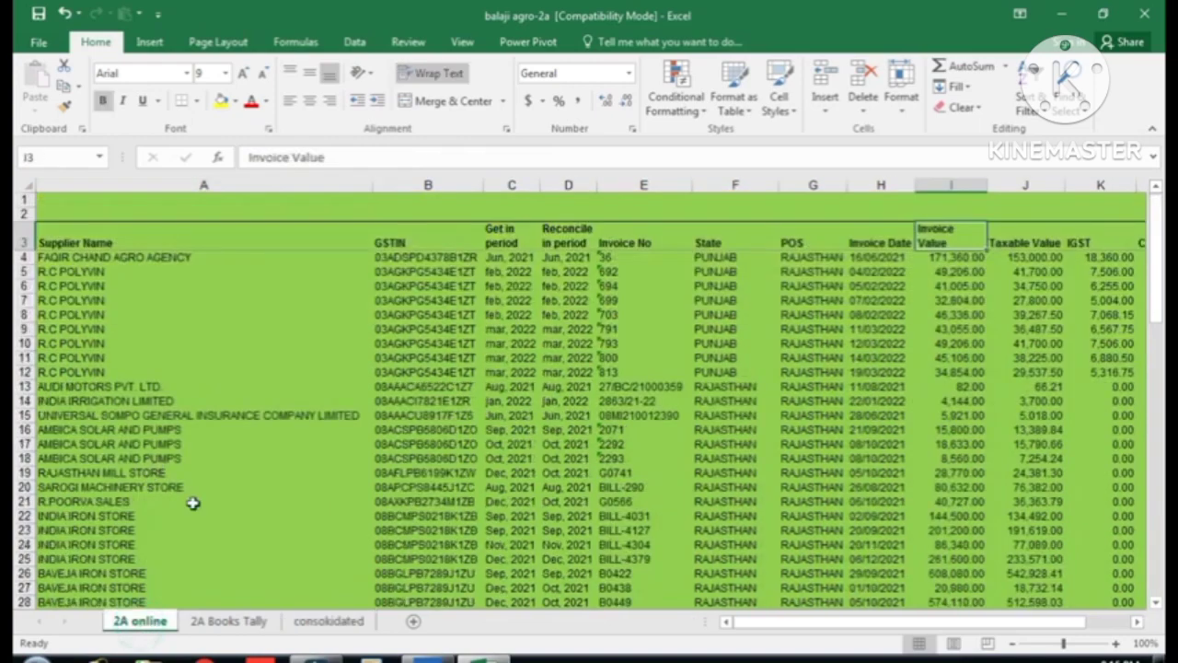
{"action": "left_click", "coordinate": [336, 621]}
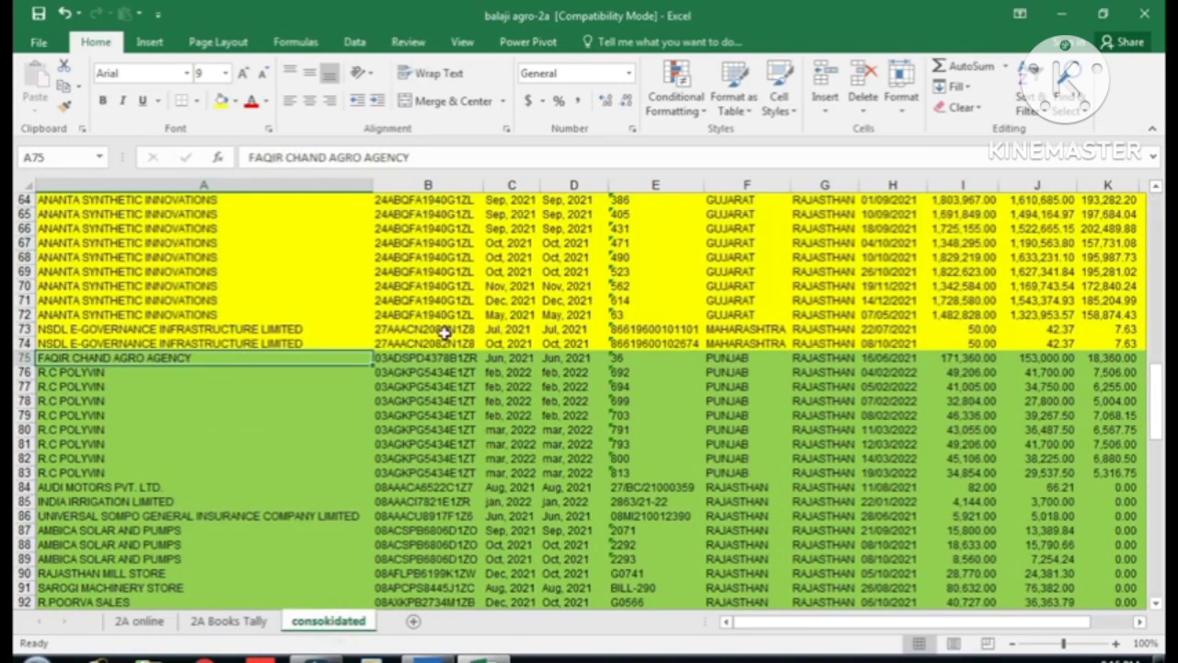
{"action": "scroll", "coordinate": [446, 417], "scroll_direction": "up", "scroll_amount": 20}
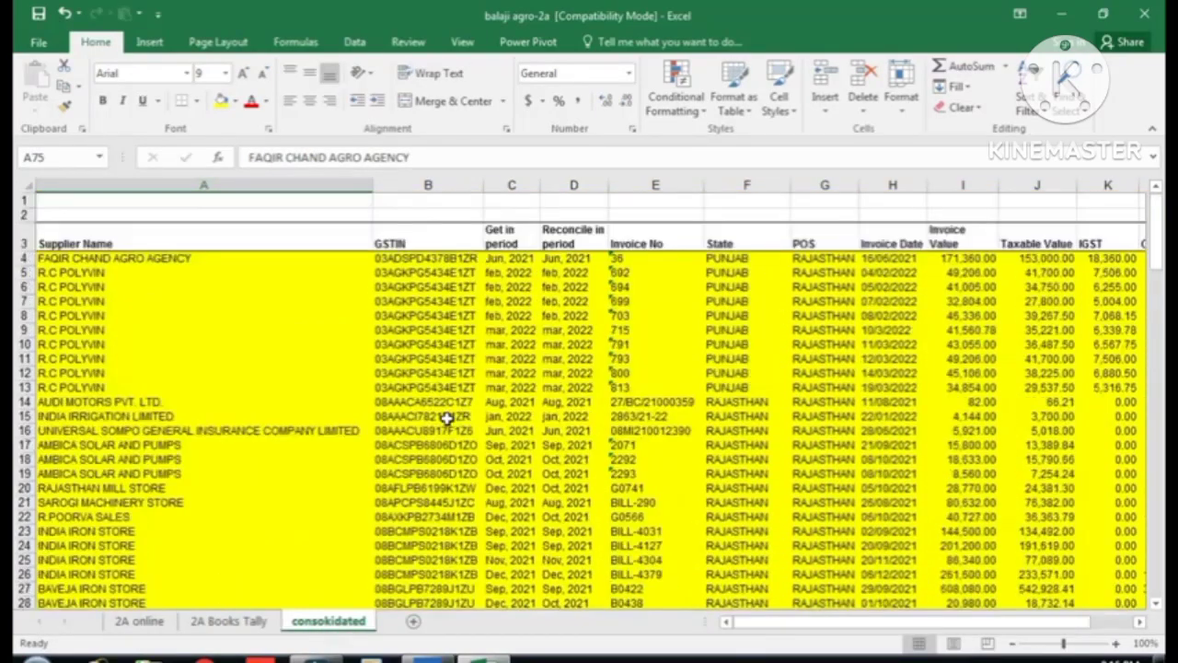
{"action": "scroll", "coordinate": [447, 417], "scroll_direction": "down", "scroll_amount": 6}
{"action": "scroll", "coordinate": [446, 417], "scroll_direction": "down", "scroll_amount": 15}
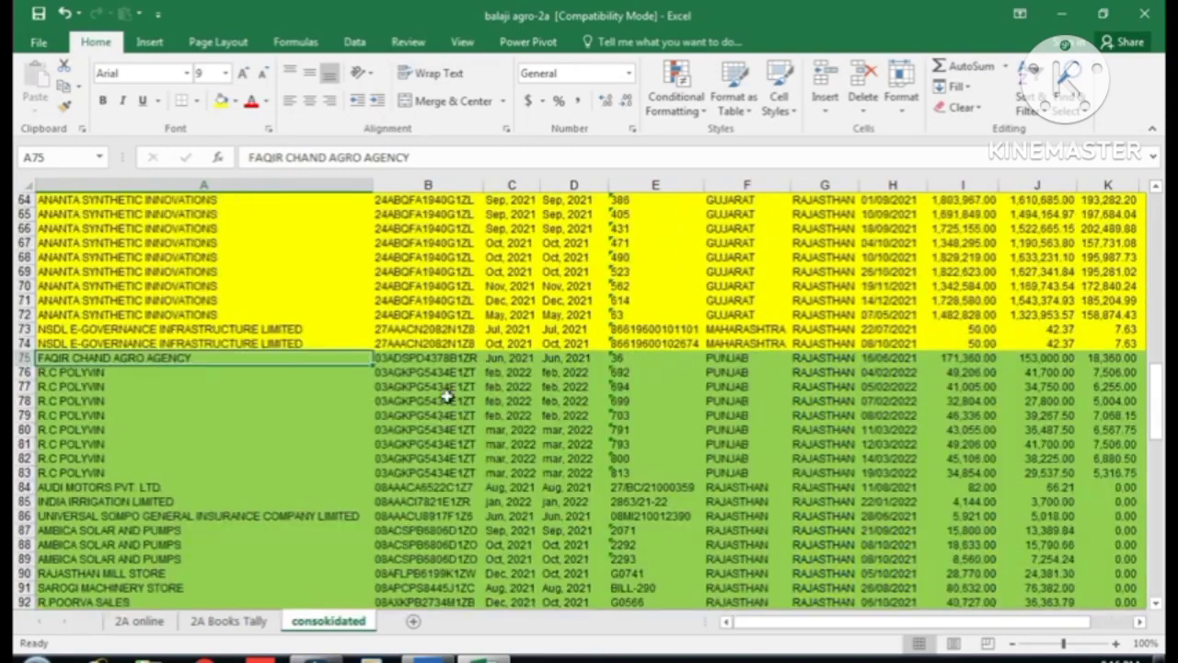
- Compare the GSTIN entries of the yellow books rows with those of the green 2A rows on the consokidated sheet
{"action": "left_click", "coordinate": [434, 297]}
{"action": "left_click", "coordinate": [433, 386]}
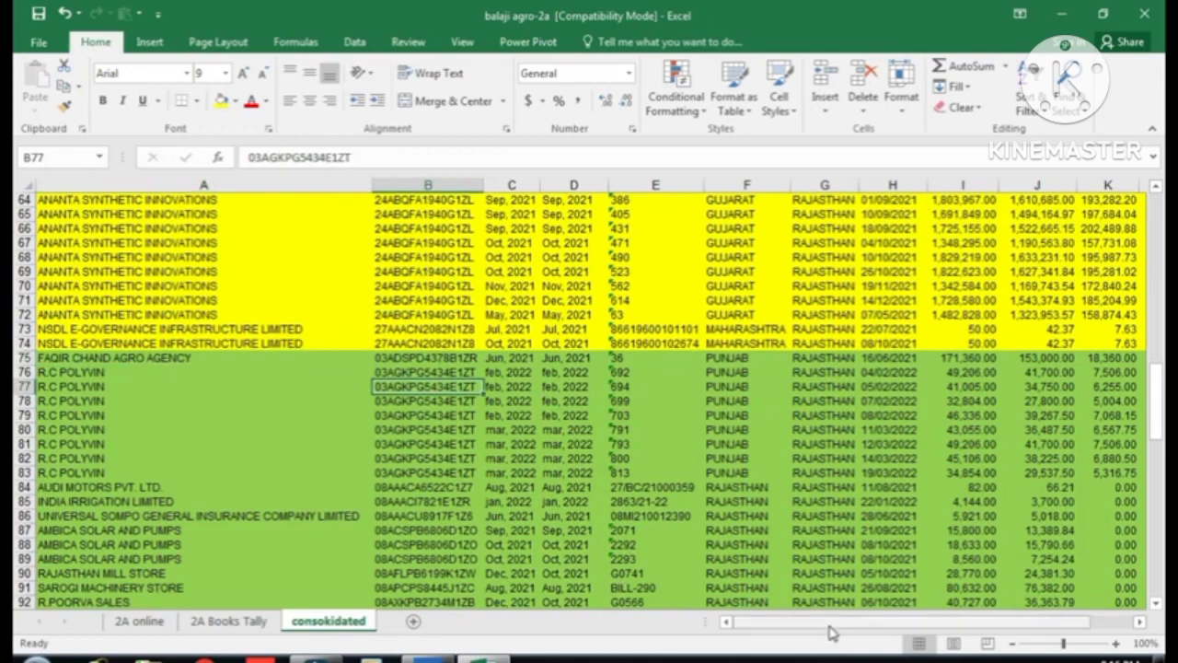
{"action": "mouse_move", "coordinate": [832, 626]}
{"action": "left_mouse_down"}
{"action": "mouse_move", "coordinate": [882, 626]}
{"action": "mouse_move", "coordinate": [808, 631]}
{"action": "left_mouse_up"}
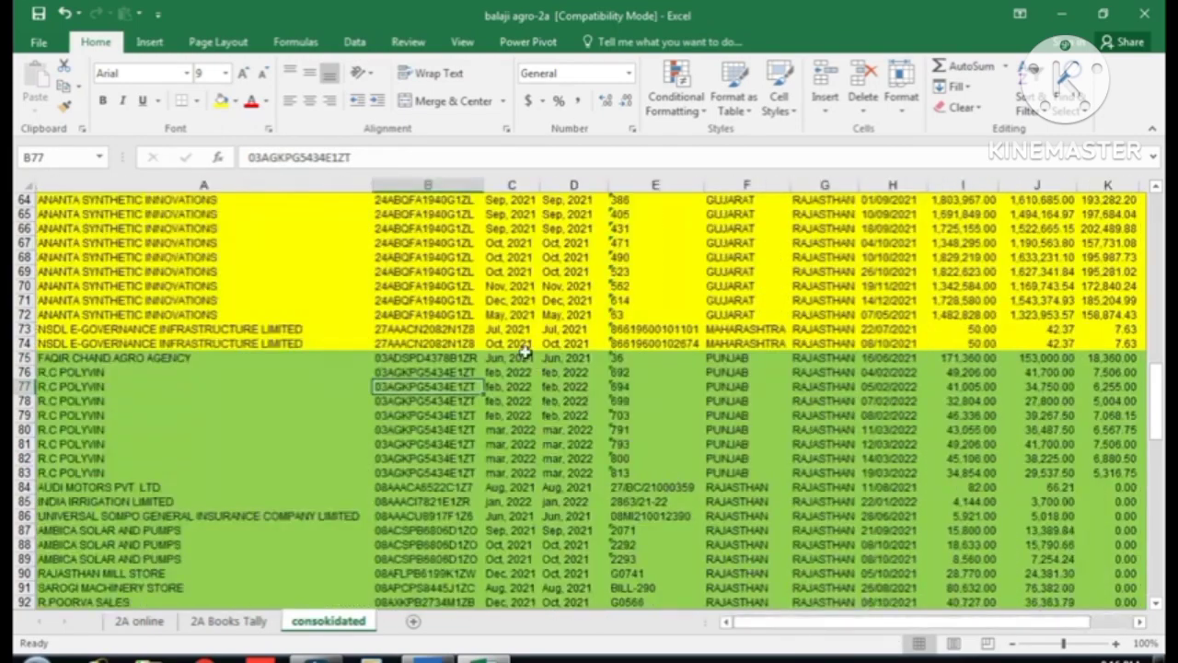
{"action": "left_click", "coordinate": [443, 246]}
{"action": "scroll", "coordinate": [443, 246], "scroll_direction": "up", "scroll_amount": 20}
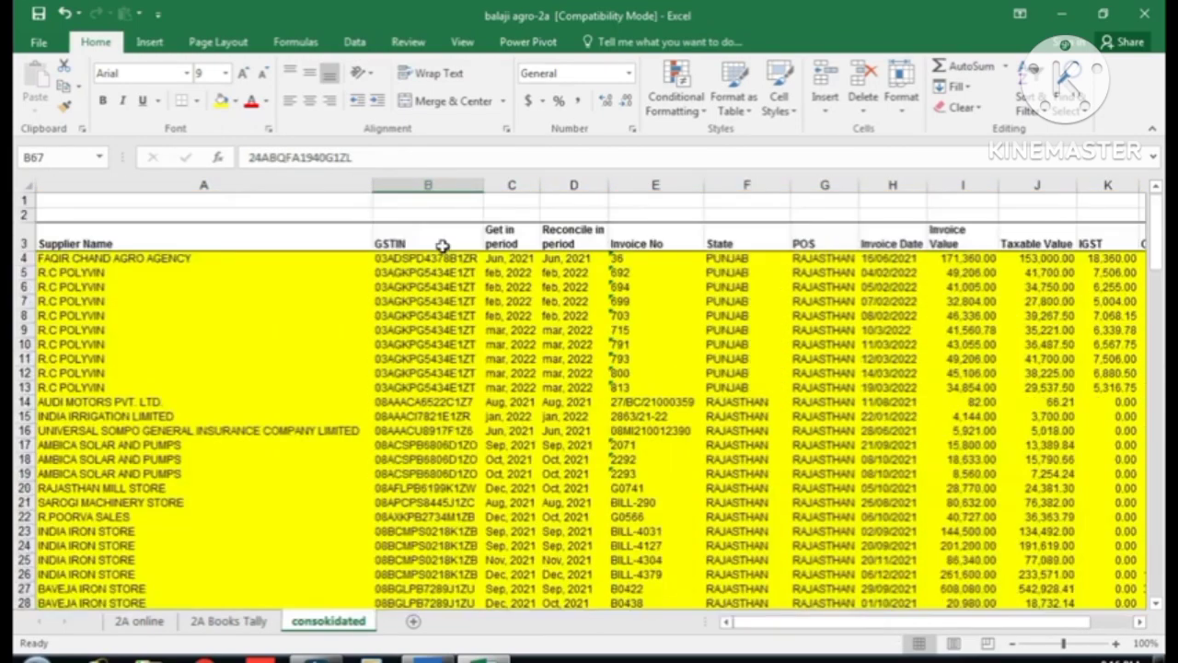
{"action": "left_click", "coordinate": [443, 244]}
{"action": "left_click", "coordinate": [439, 273]}
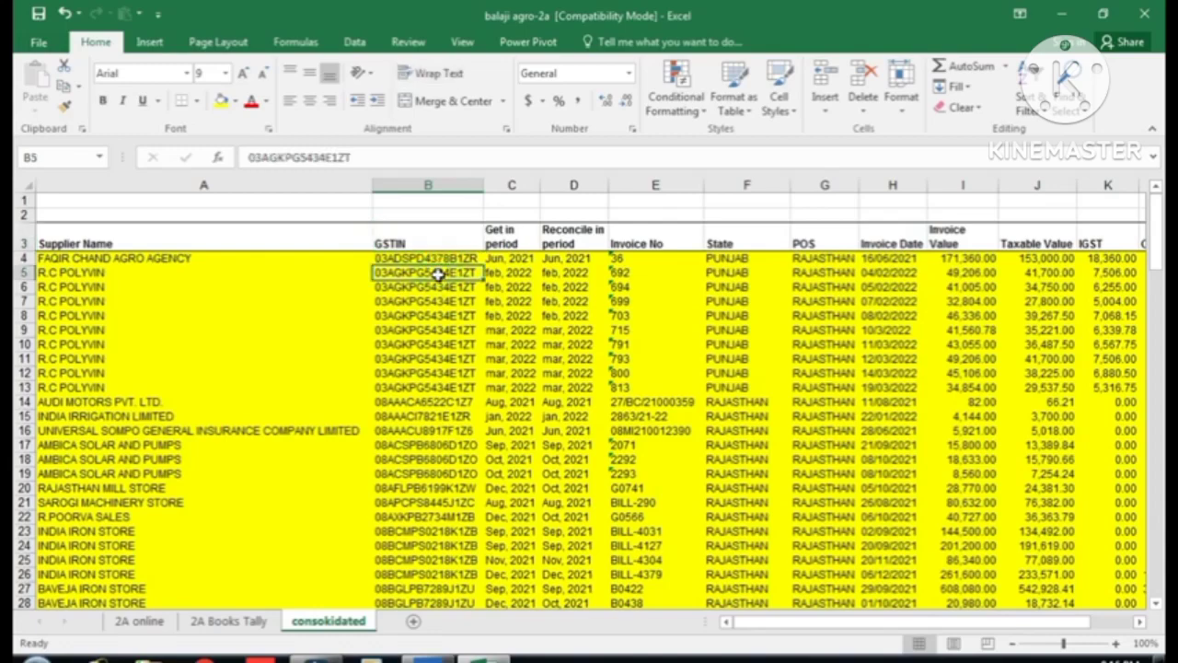
{"action": "scroll", "coordinate": [439, 275], "scroll_direction": "down", "scroll_amount": 9}
{"action": "scroll", "coordinate": [438, 274], "scroll_direction": "down", "scroll_amount": 15}
{"action": "scroll", "coordinate": [432, 273], "scroll_direction": "up", "scroll_amount": 1}
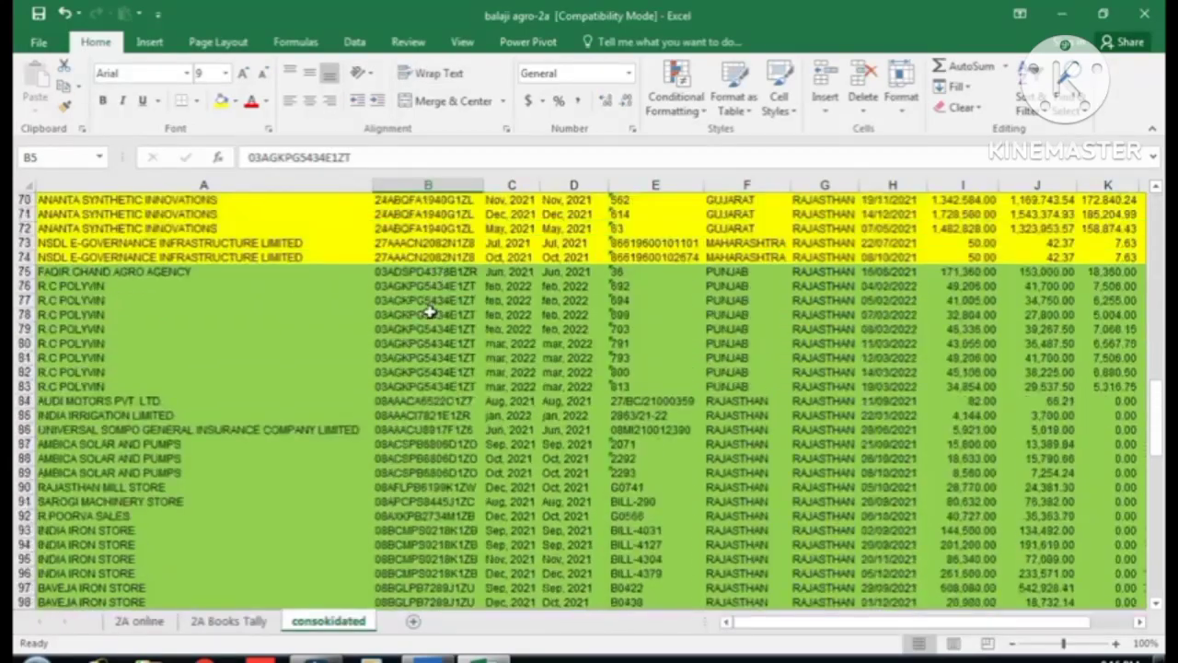
{"action": "left_click", "coordinate": [429, 313]}
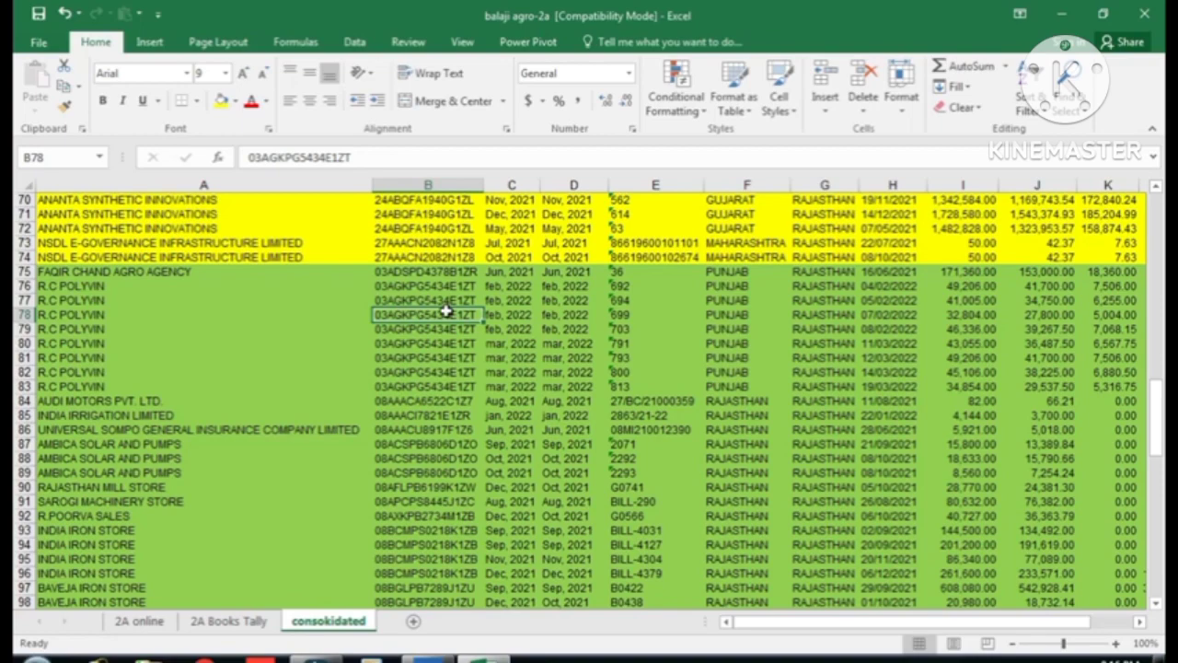
{"action": "scroll", "coordinate": [359, 376], "scroll_direction": "up", "scroll_amount": 7}
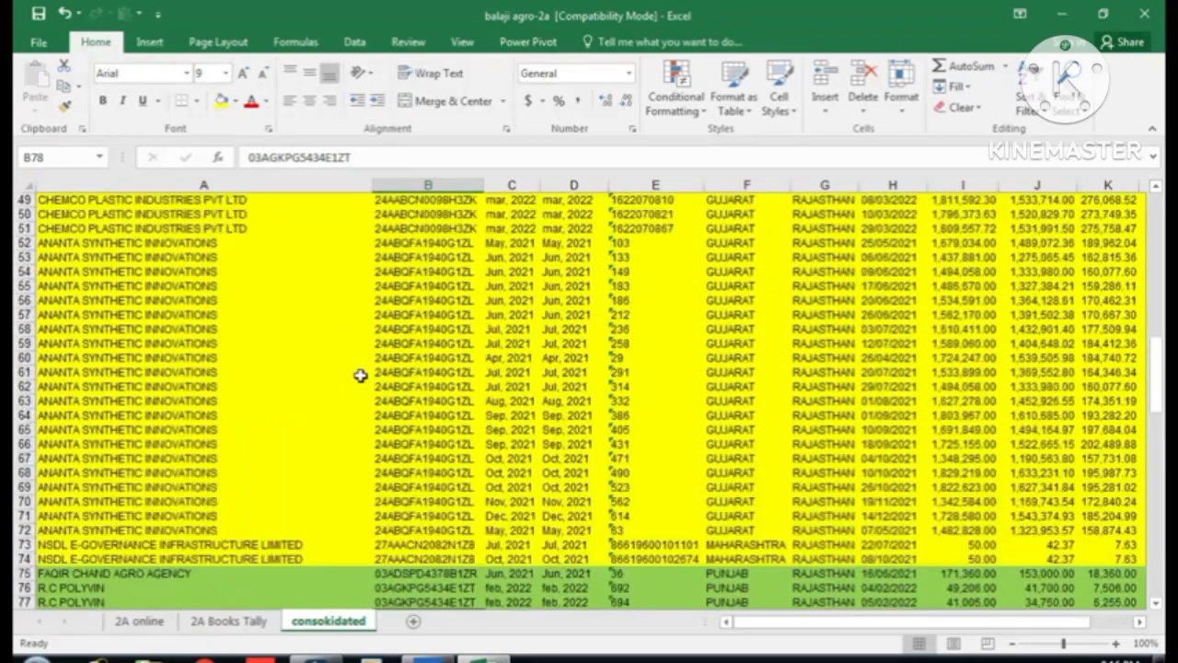
- On the 2A Books Tally sheet, total the Taxable Value column in J75 with =SUM(J4:J74)
{"action": "left_click", "coordinate": [247, 629]}
{"action": "scroll", "coordinate": [791, 414], "scroll_direction": "down", "scroll_amount": 15}
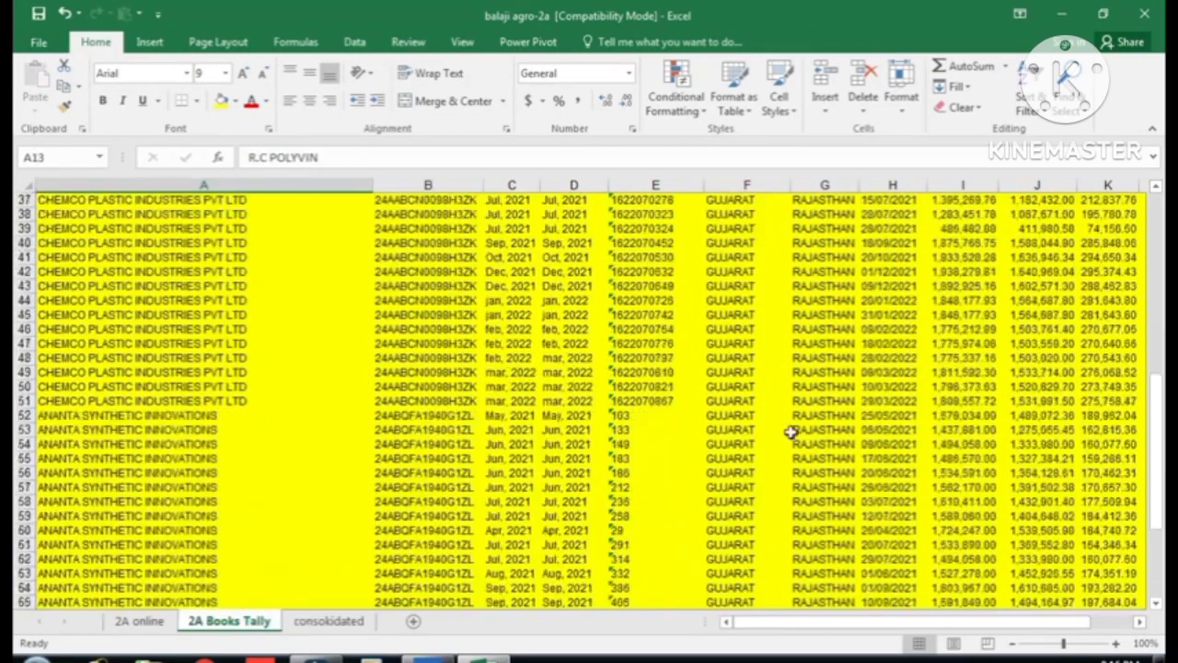
{"action": "scroll", "coordinate": [869, 492], "scroll_direction": "up", "scroll_amount": 7}
{"action": "scroll", "coordinate": [868, 491], "scroll_direction": "up", "scroll_amount": 13}
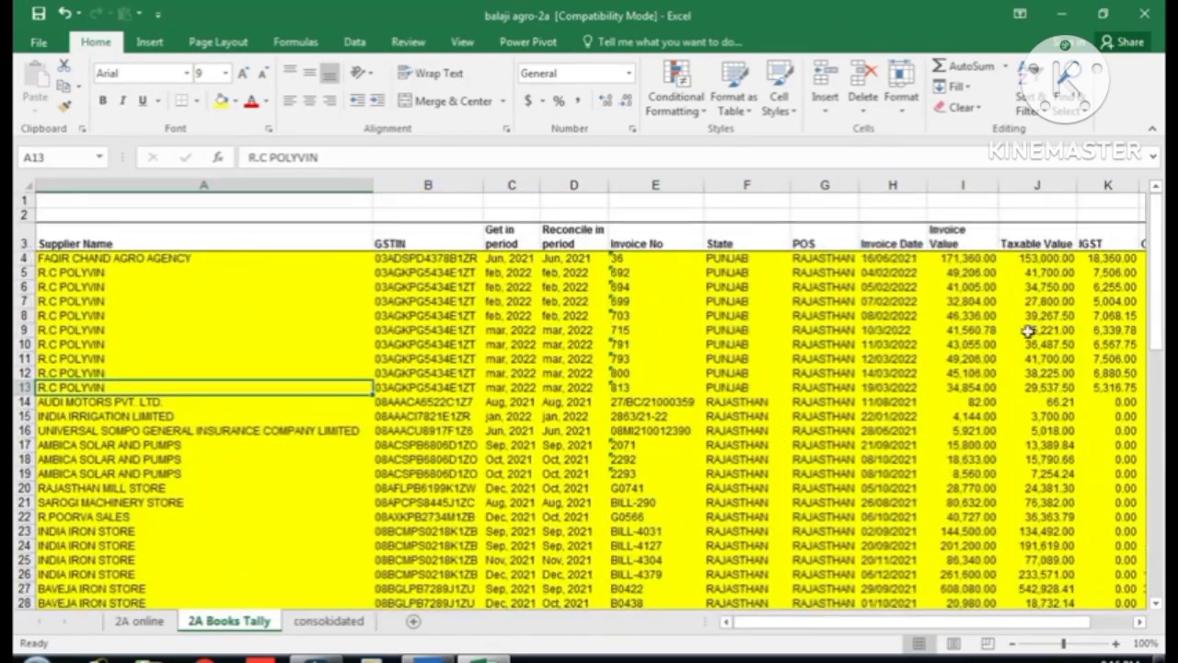
{"action": "left_click", "coordinate": [982, 302]}
{"action": "left_click", "coordinate": [1036, 315]}
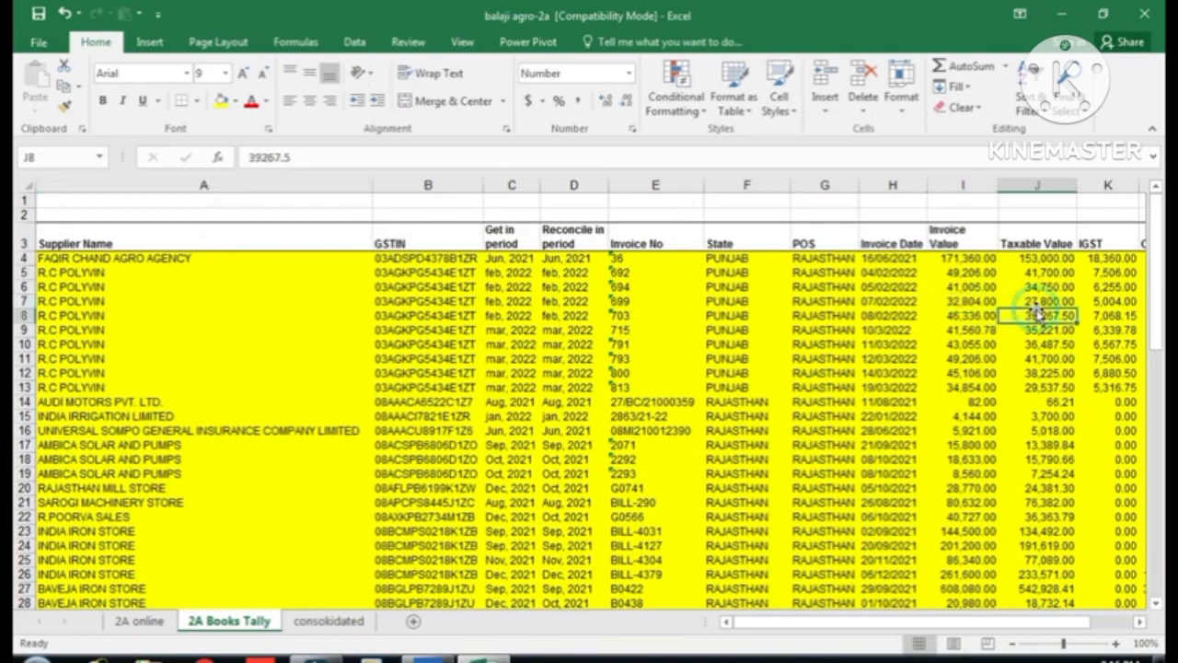
{"action": "scroll", "coordinate": [1037, 317], "scroll_direction": "down", "scroll_amount": 6}
{"action": "scroll", "coordinate": [1037, 316], "scroll_direction": "down", "scroll_amount": 16}
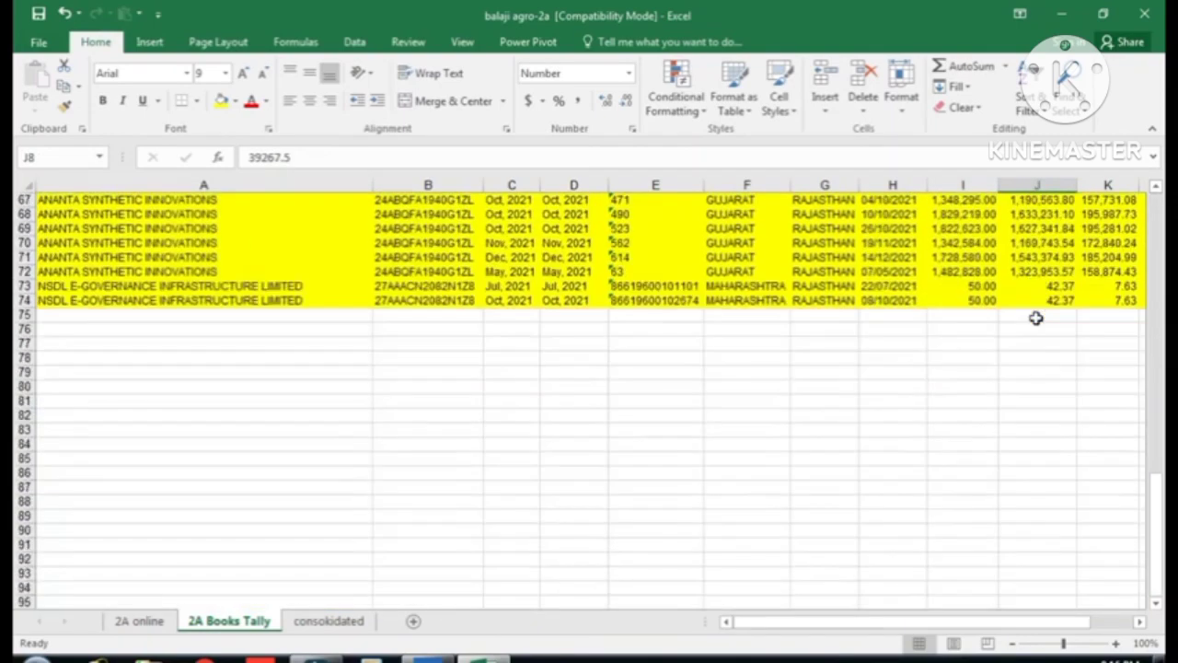
{"action": "scroll", "coordinate": [1055, 313], "scroll_direction": "up", "scroll_amount": 2}
{"action": "left_click", "coordinate": [1054, 402]}
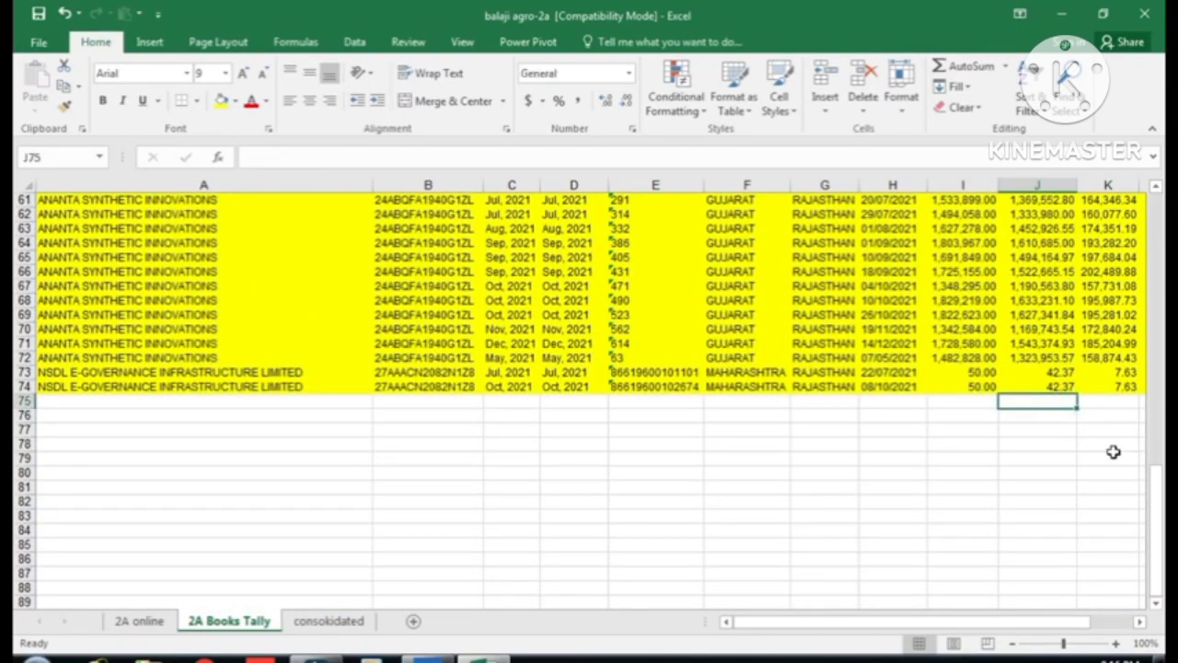
{"action": "key", "text": "alt+="}
{"action": "key", "text": "ctrl+Return"}
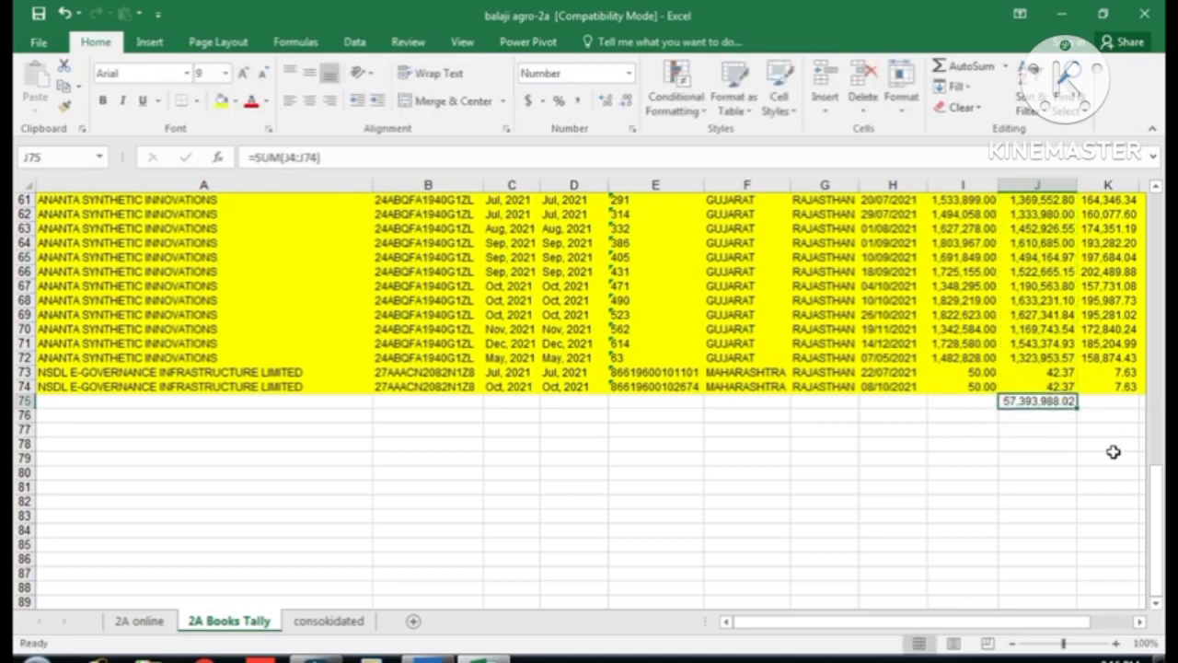
- Copy the Taxable Value total formula to K75:N75 to total the tax columns
{"action": "key", "text": "ctrl+c"}
{"action": "key", "text": "Right"}
{"action": "key", "text": "shift+Right"}
{"action": "key", "text": "shift+Right"}
{"action": "key", "text": "shift+Right"}
{"action": "key", "text": "Return"}
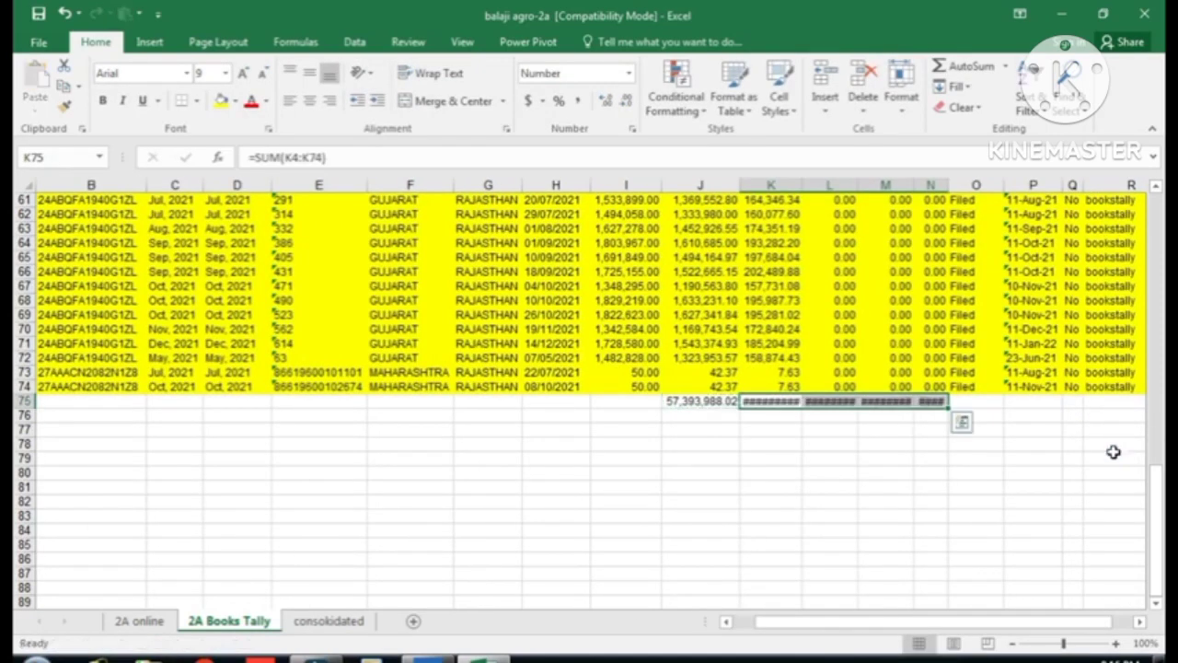
- Autofit columns K, L and M of the 2A Books Tally sheet to their totals and return to the 2A online sheet
{"action": "double_click", "coordinate": [800, 182]}
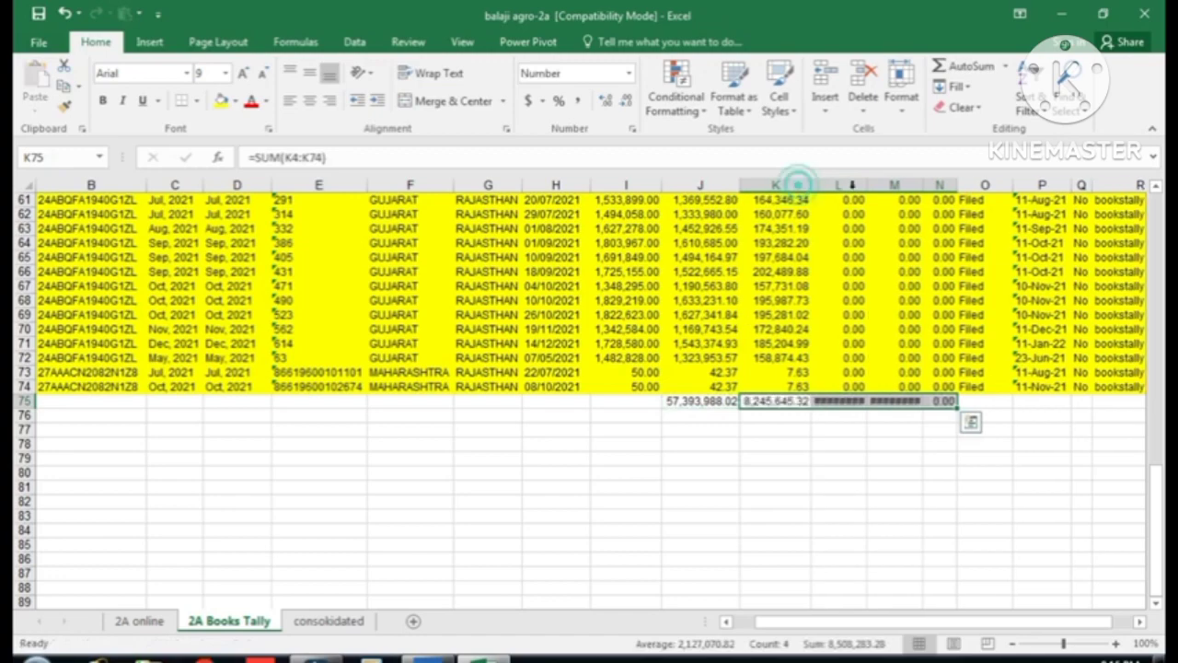
{"action": "double_click", "coordinate": [923, 185]}
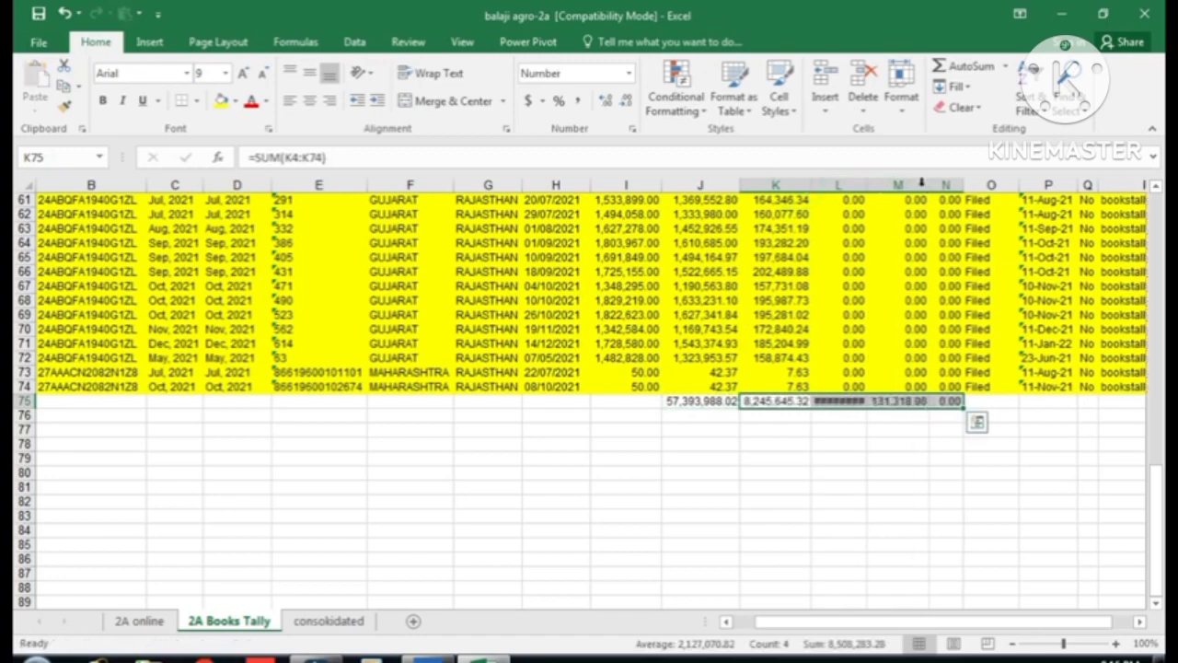
{"action": "double_click", "coordinate": [865, 186]}
{"action": "left_click", "coordinate": [140, 621]}
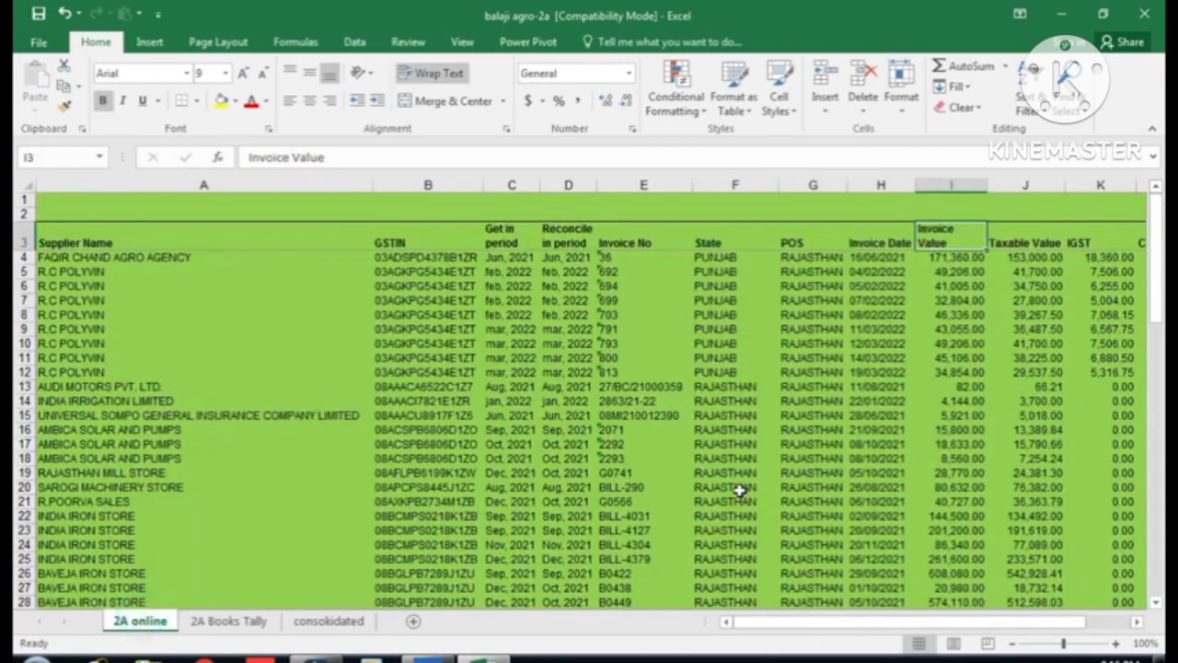
- Copy the Taxable Value, IGST, CGST and SGST totals in J80:M80 of the 2A online sheet
{"action": "scroll", "coordinate": [739, 490], "scroll_direction": "down", "scroll_amount": 20}
{"action": "left_click", "coordinate": [926, 458]}
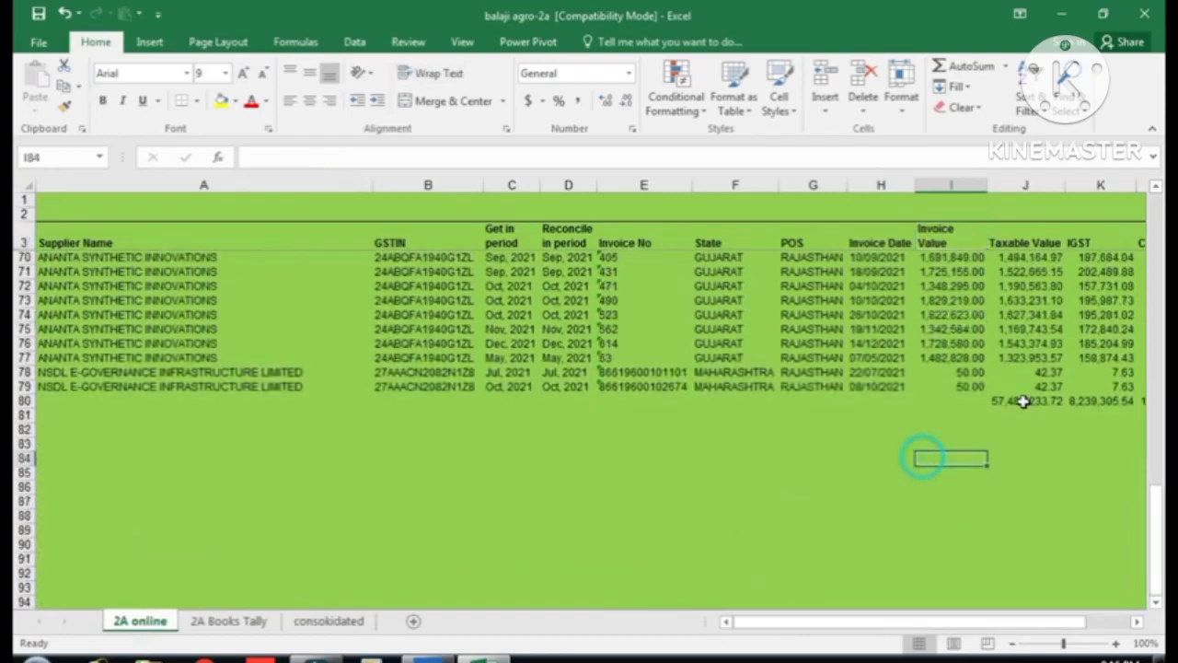
{"action": "left_click", "coordinate": [1023, 401]}
{"action": "key", "text": "shift+Right"}
{"action": "key", "text": "shift+Right"}
{"action": "key", "text": "shift+Right"}
{"action": "key", "text": "shift+Right"}
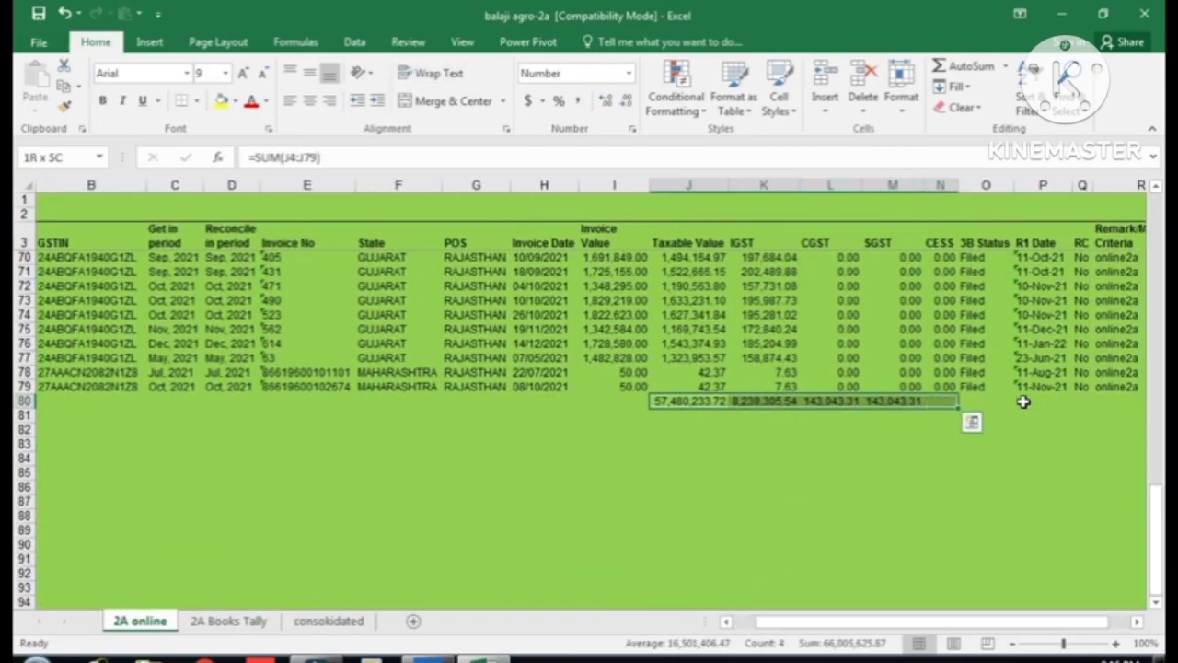
{"action": "key", "text": "shift+Left"}
{"action": "key", "text": "ctrl+c"}
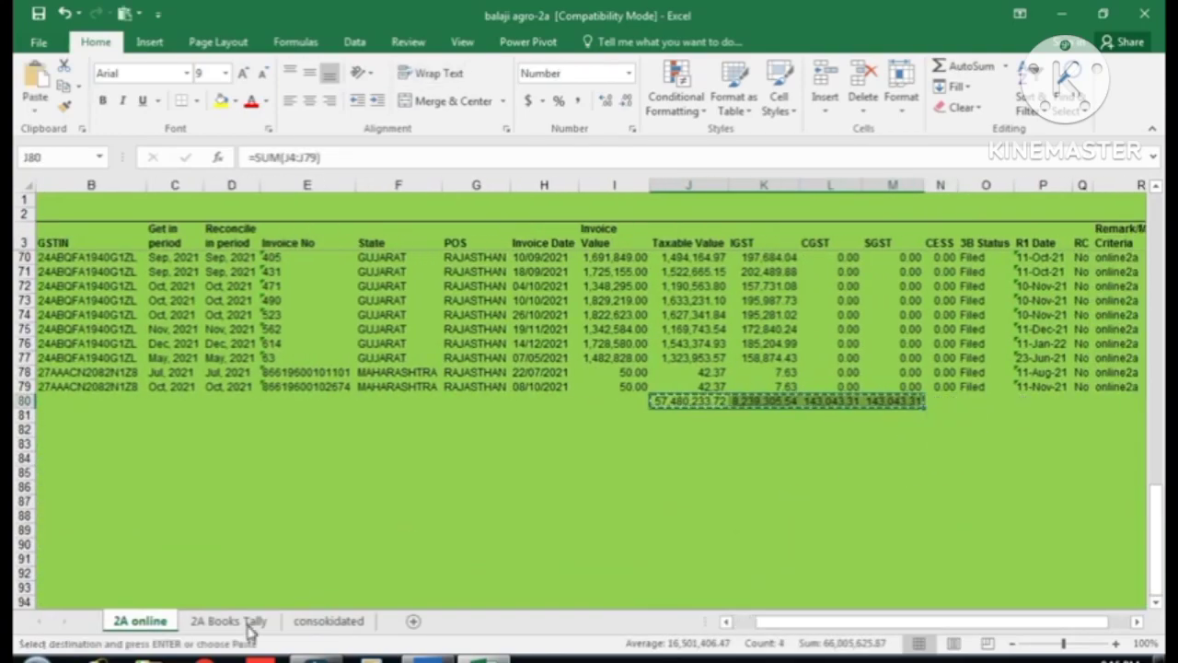
- Paste the copied 2A totals as values only into row 76 of the 2A Books Tally sheet, starting at J76
{"action": "left_click", "coordinate": [306, 620]}
{"action": "scroll", "coordinate": [697, 419], "scroll_direction": "down", "scroll_amount": 18}
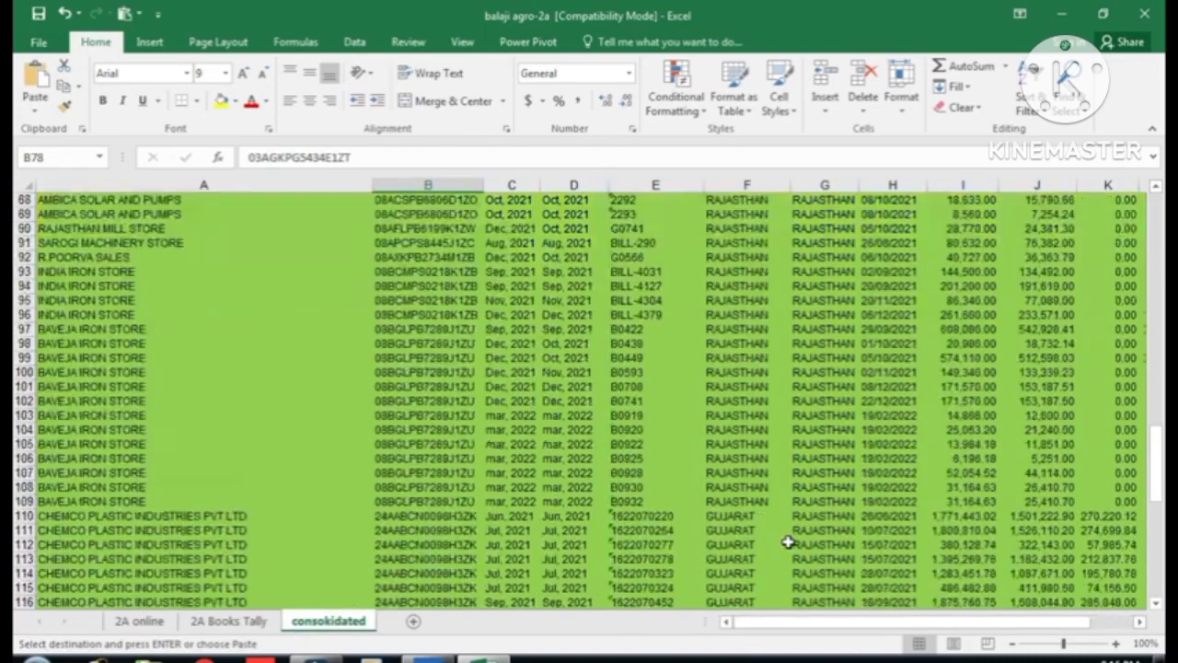
{"action": "left_click", "coordinate": [235, 621]}
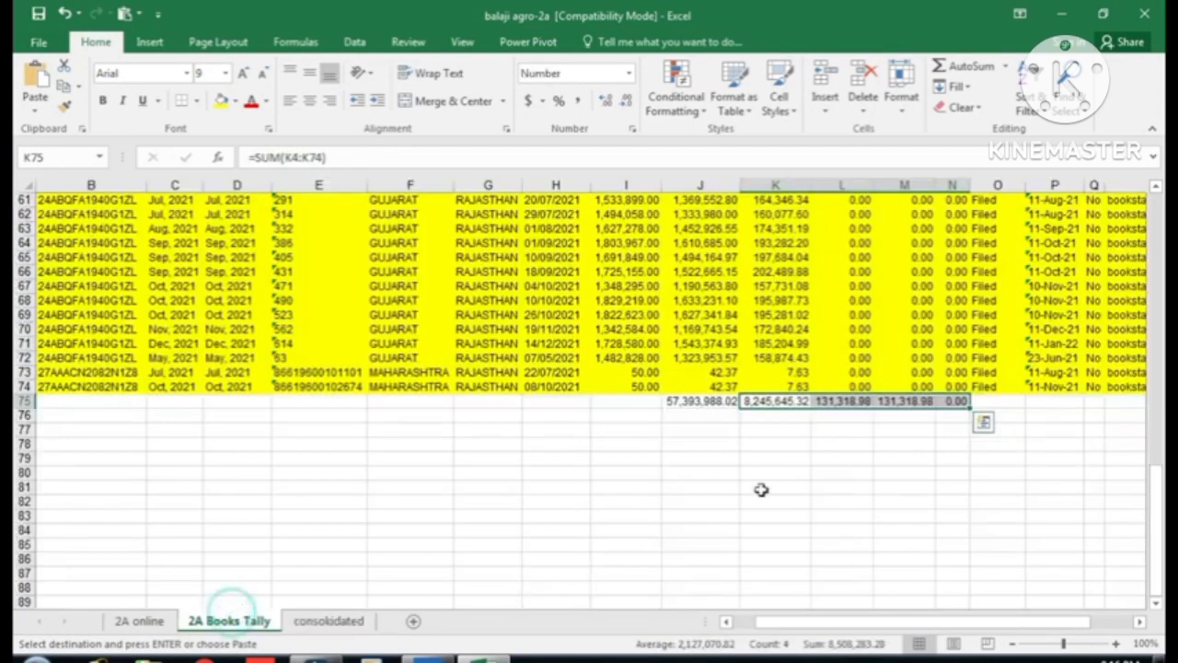
{"action": "right_click", "coordinate": [697, 416]}
{"action": "left_click", "coordinate": [763, 136]}
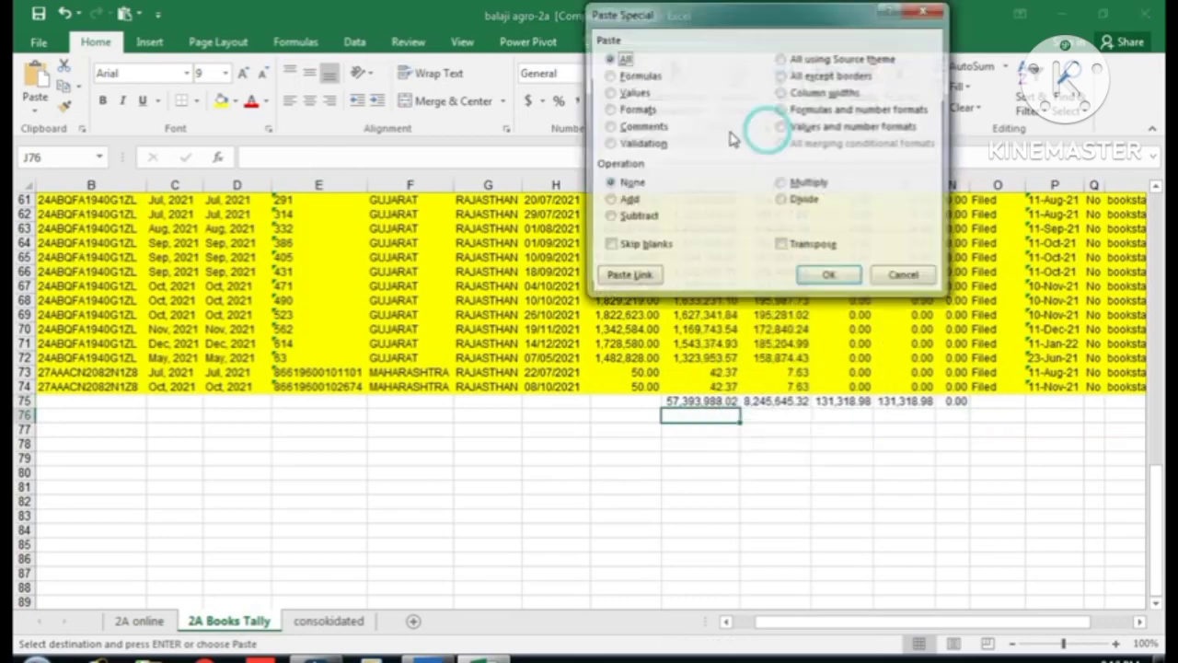
{"action": "left_click", "coordinate": [612, 93]}
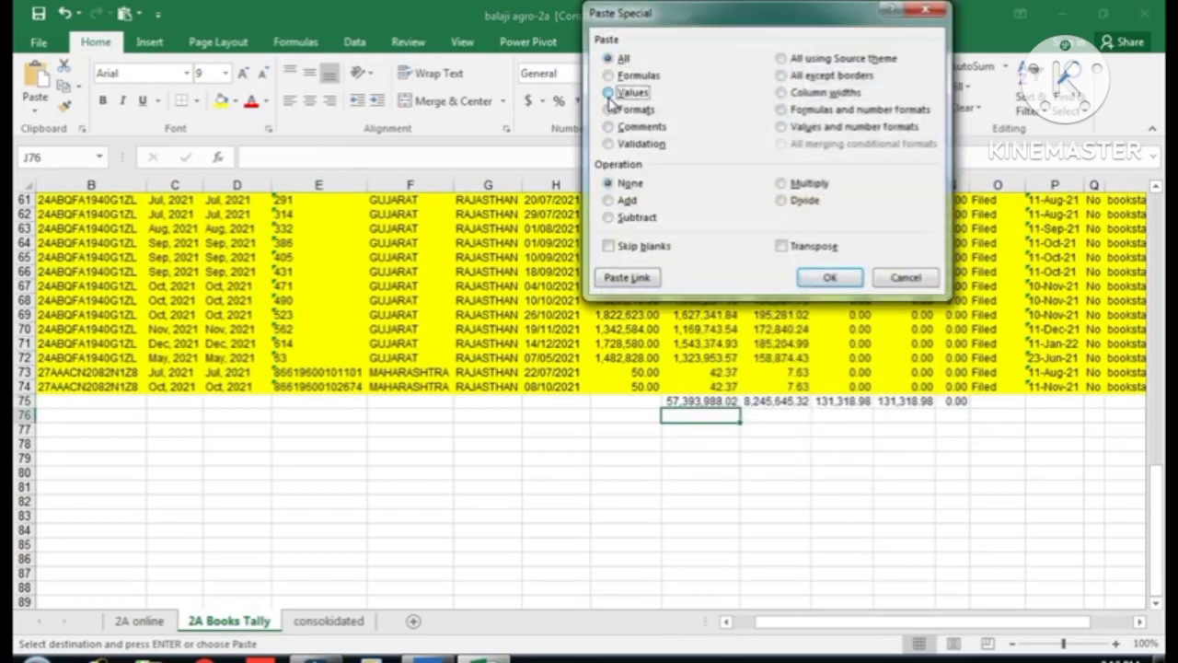
{"action": "left_click", "coordinate": [830, 276]}
{"action": "left_click", "coordinate": [823, 457]}
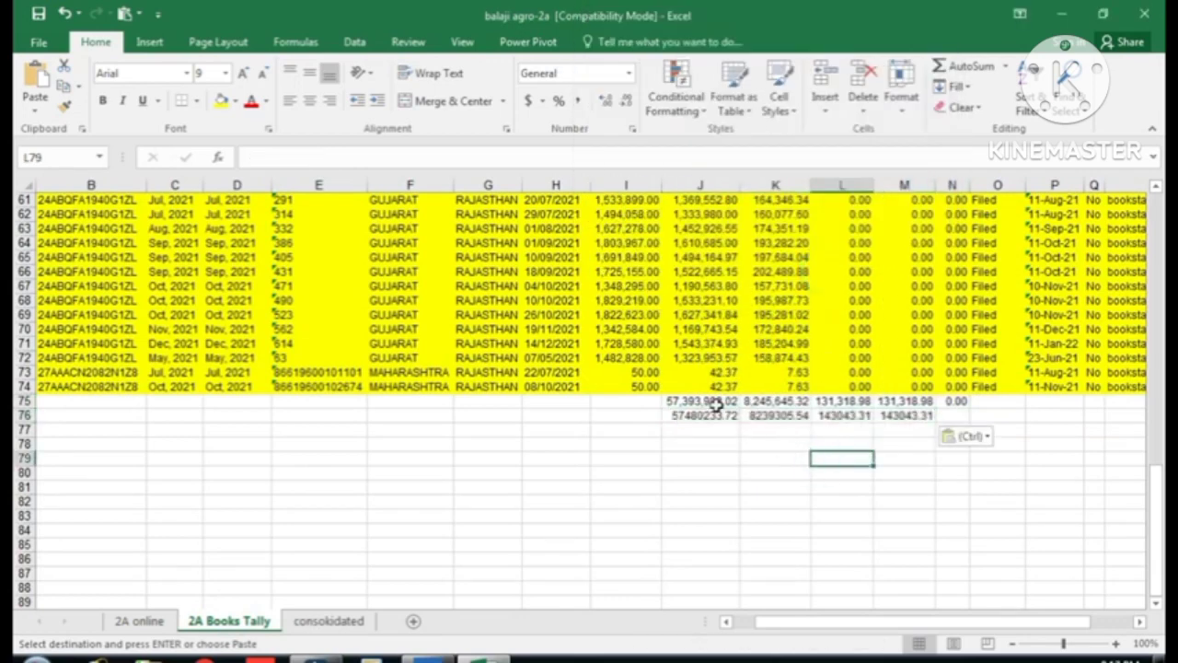
- Apply the comma number style to J75:N78 on the 2A Books Tally sheet
{"action": "left_click_drag", "start_coordinate": [697, 402], "coordinate": [976, 460]}
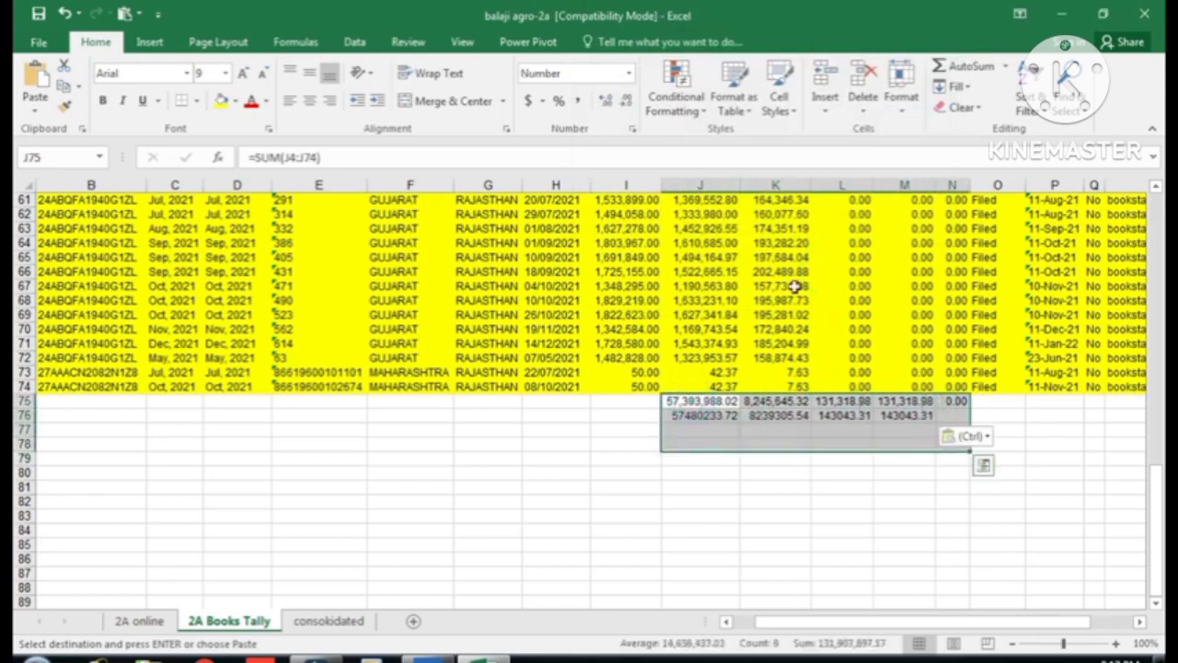
{"action": "left_click", "coordinate": [582, 102]}
{"action": "left_click", "coordinate": [734, 443]}
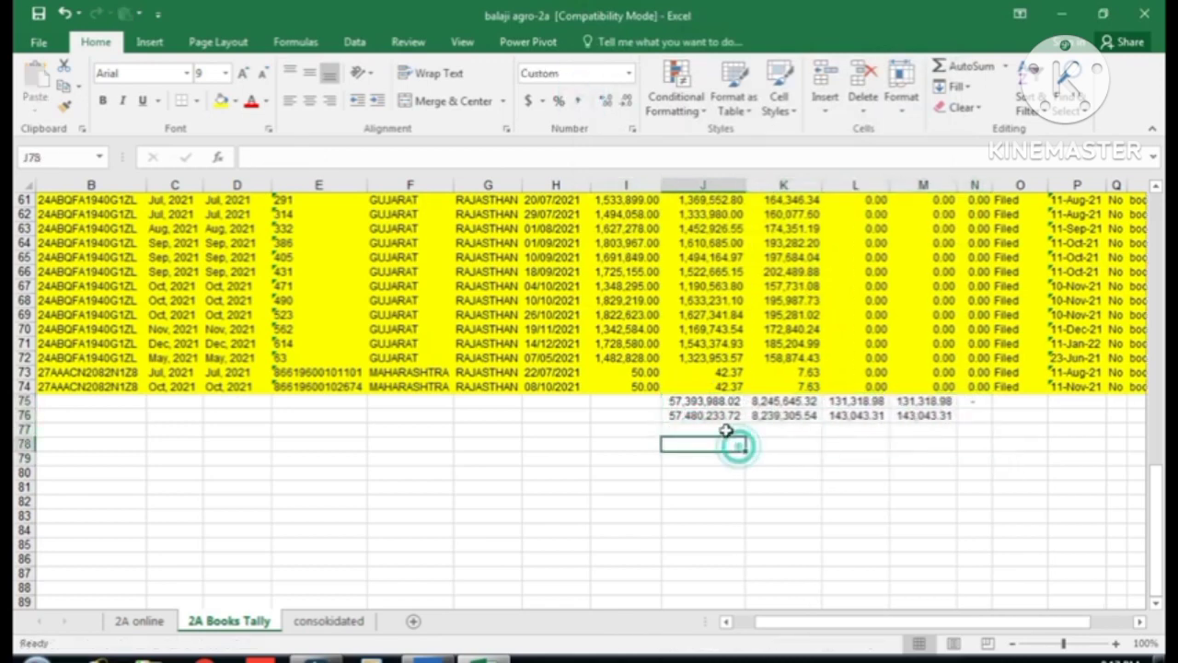
- Label the two total rows 2a in I76 and books in I75
{"action": "left_click", "coordinate": [628, 416]}
{"action": "type", "text": "2a"}
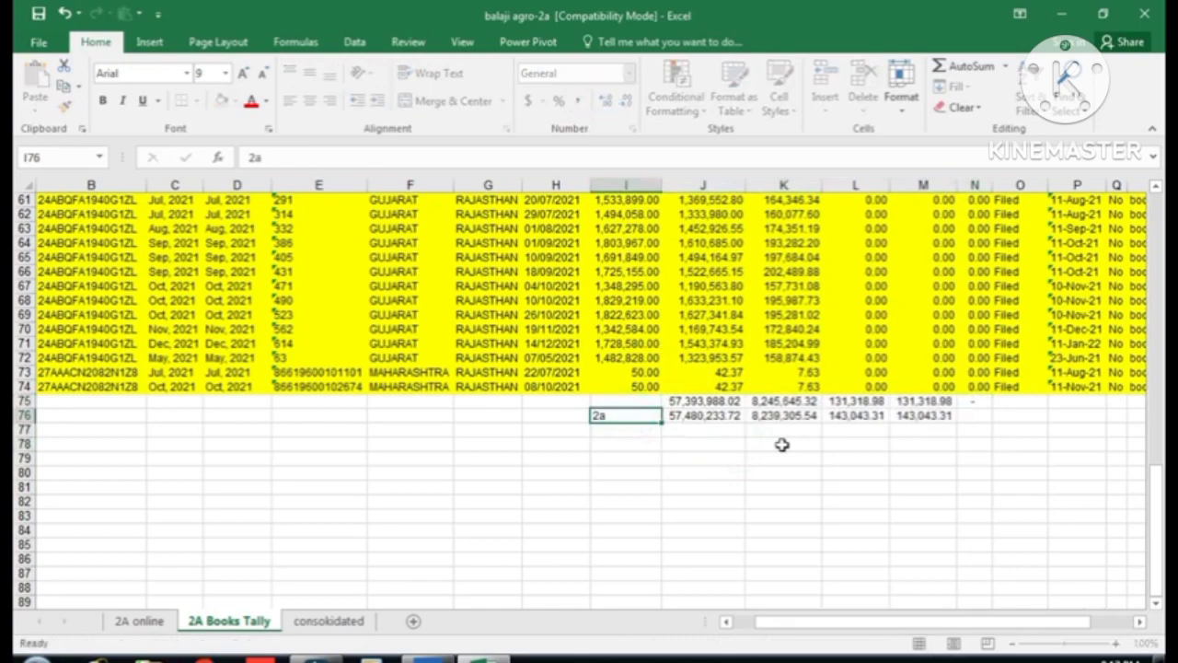
{"action": "key", "text": "Up"}
{"action": "type", "text": "book"}
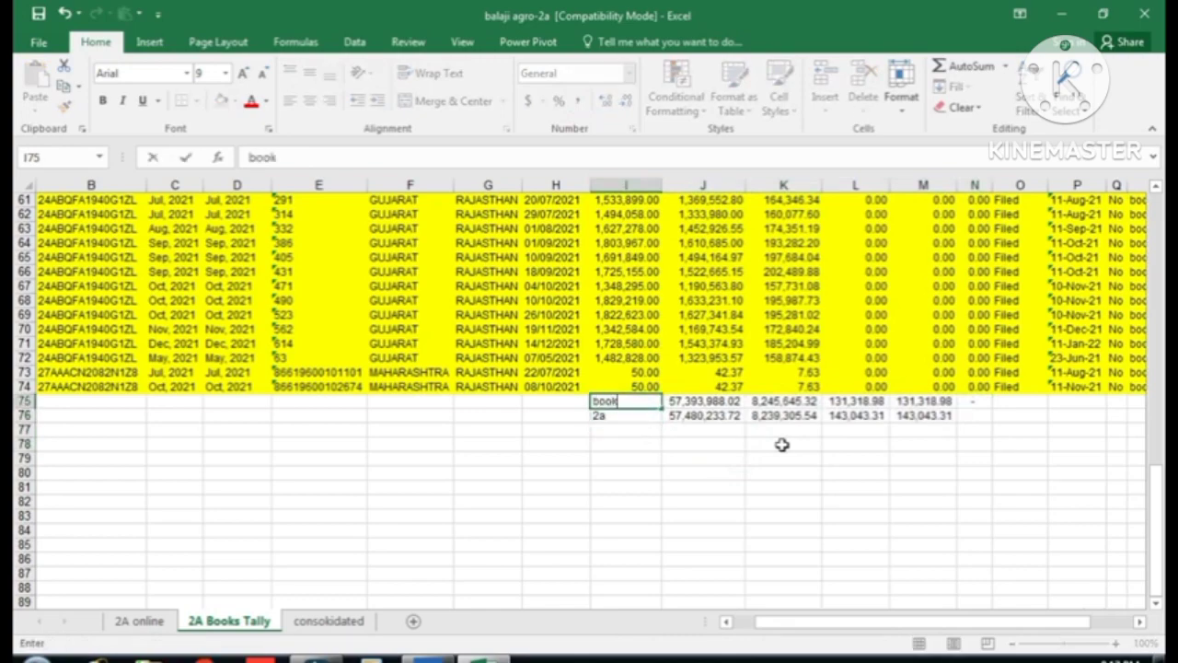
{"action": "type", "text": "s"}
{"action": "key", "text": "Return"}
- Calculate the taxable value difference between 2A and books in J77 with +J76-J75
{"action": "key", "text": "Right"}
{"action": "key", "text": "Down"}
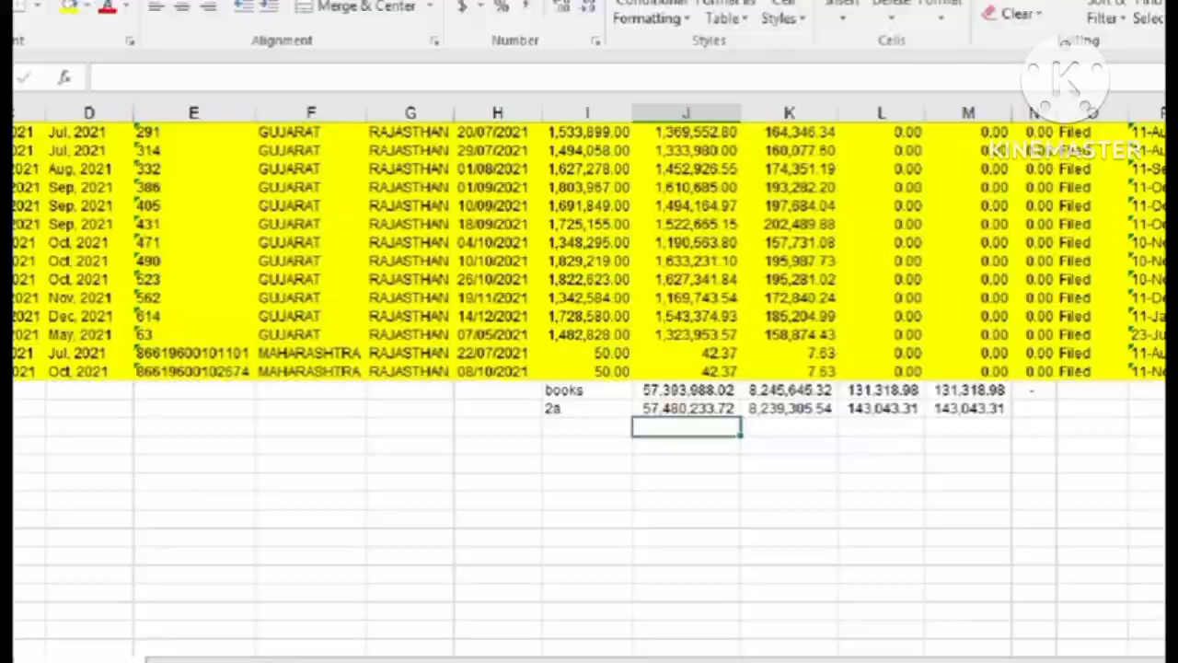
{"action": "type", "text": "+"}
{"action": "key", "text": "Up"}
{"action": "type", "text": "-"}
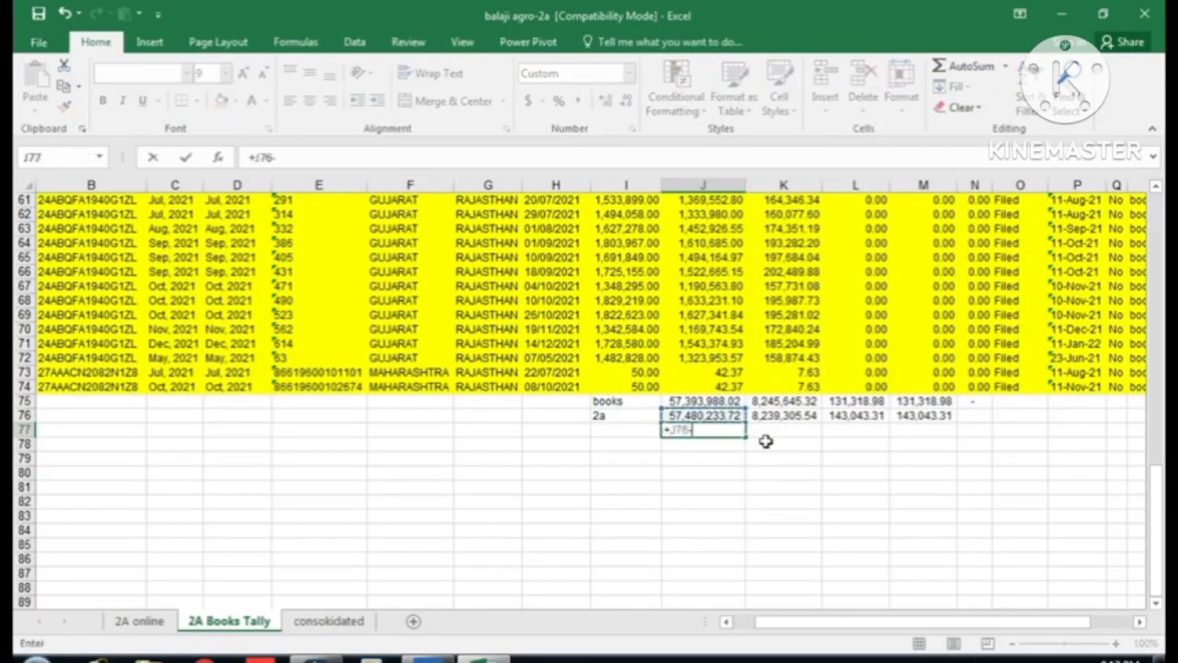
{"action": "key", "text": "Up"}
{"action": "key", "text": "Up"}
{"action": "key", "text": "ctrl+Return"}
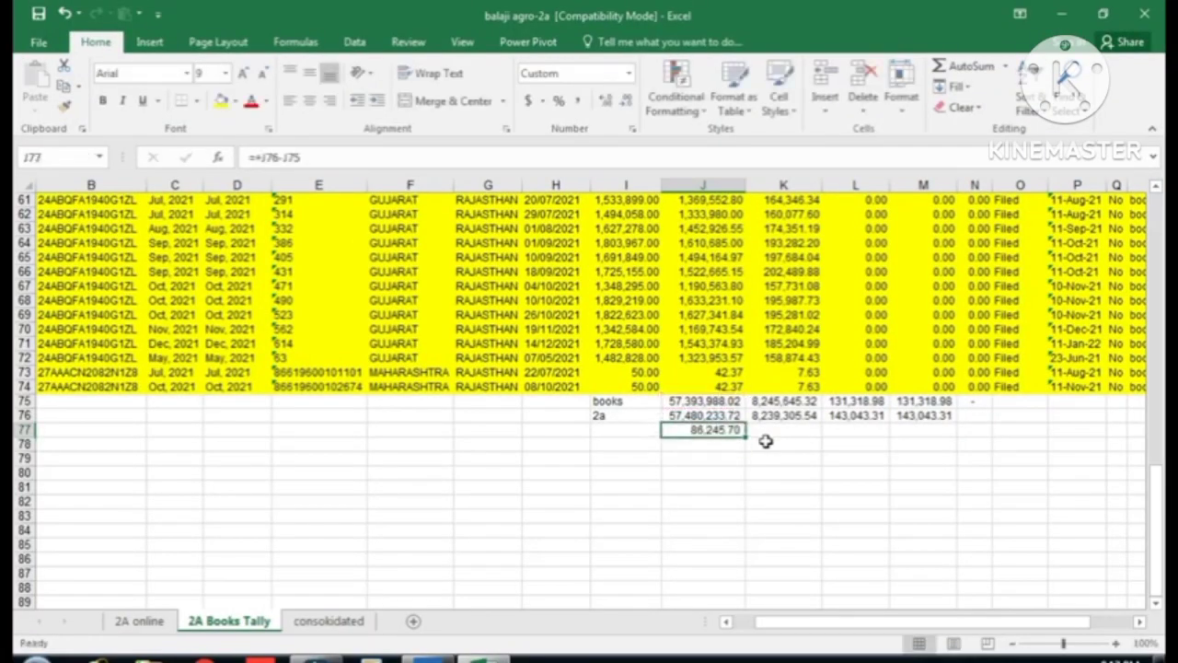
- Copy the difference formula to K77:M77 and review the differences in J77:M77
{"action": "left_click_drag", "start_coordinate": [766, 441], "coordinate": [948, 432]}
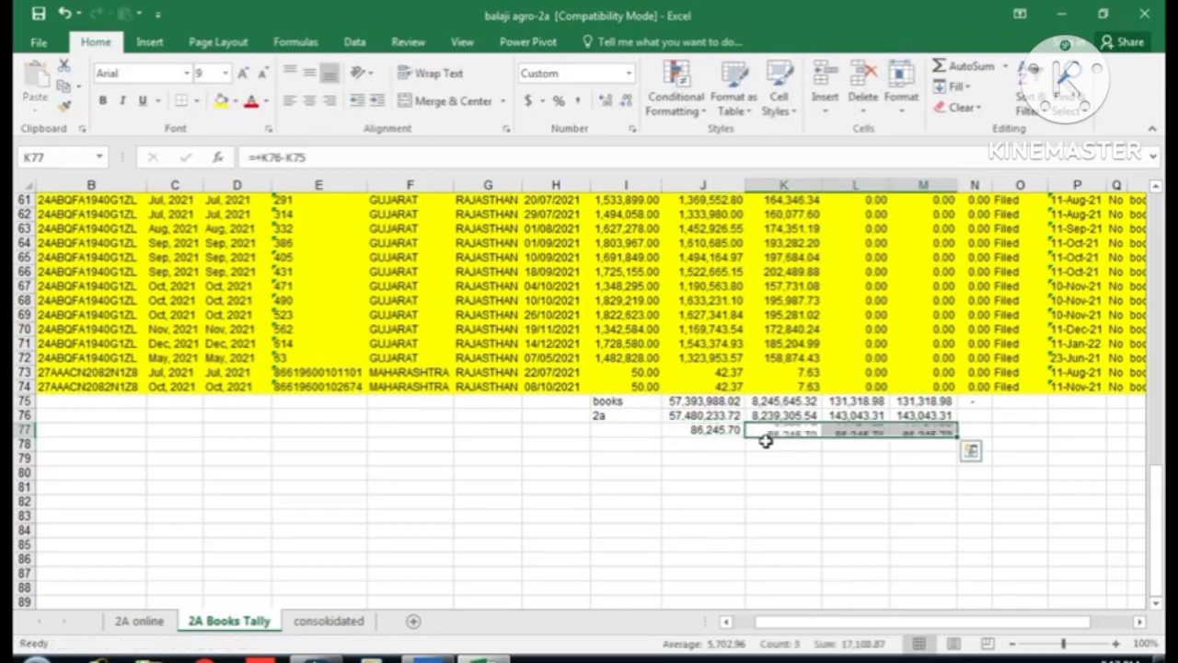
{"action": "left_click", "coordinate": [795, 460]}
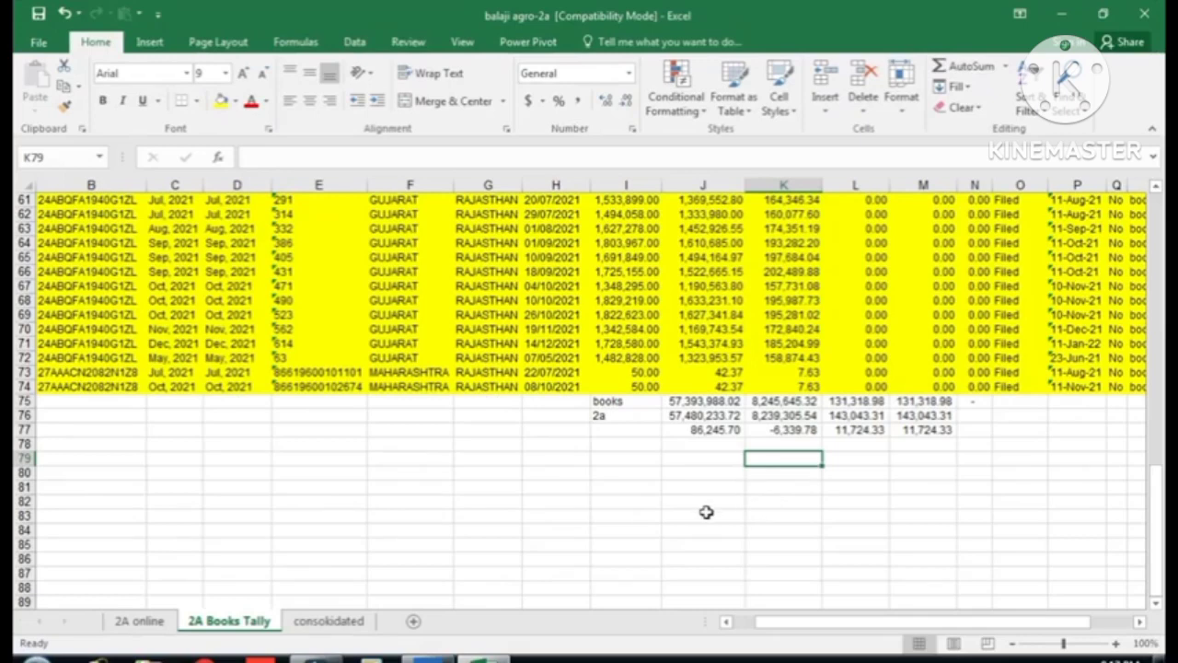
{"action": "left_click", "coordinate": [724, 590]}
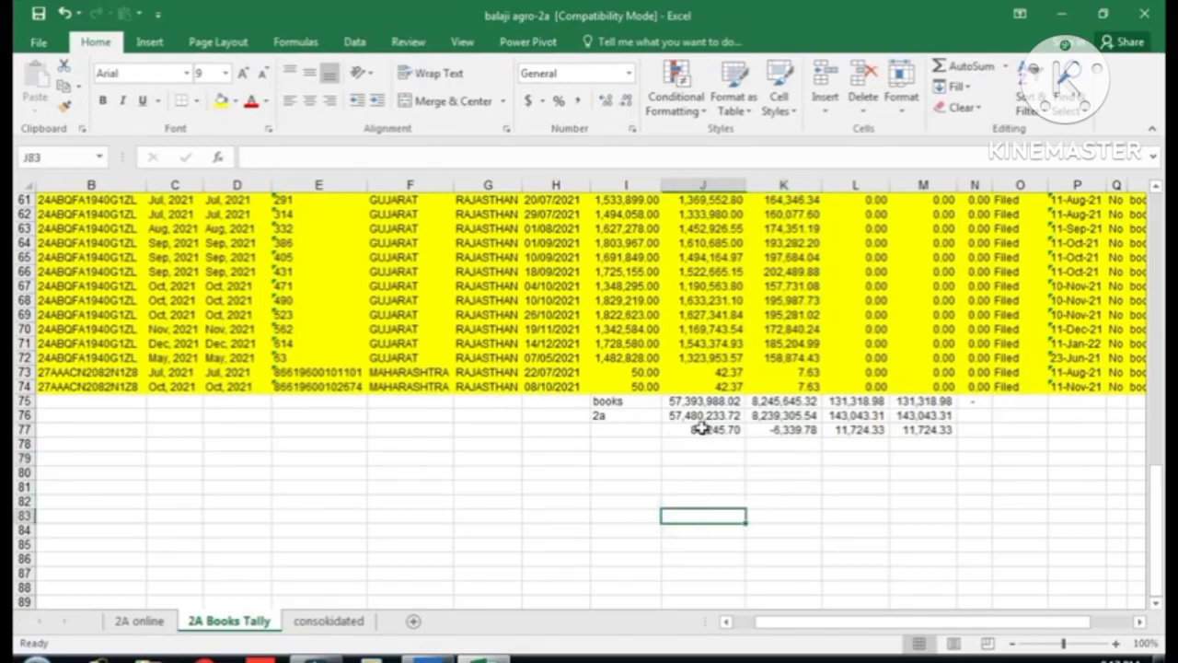
{"action": "left_click_drag", "start_coordinate": [704, 430], "coordinate": [912, 430]}
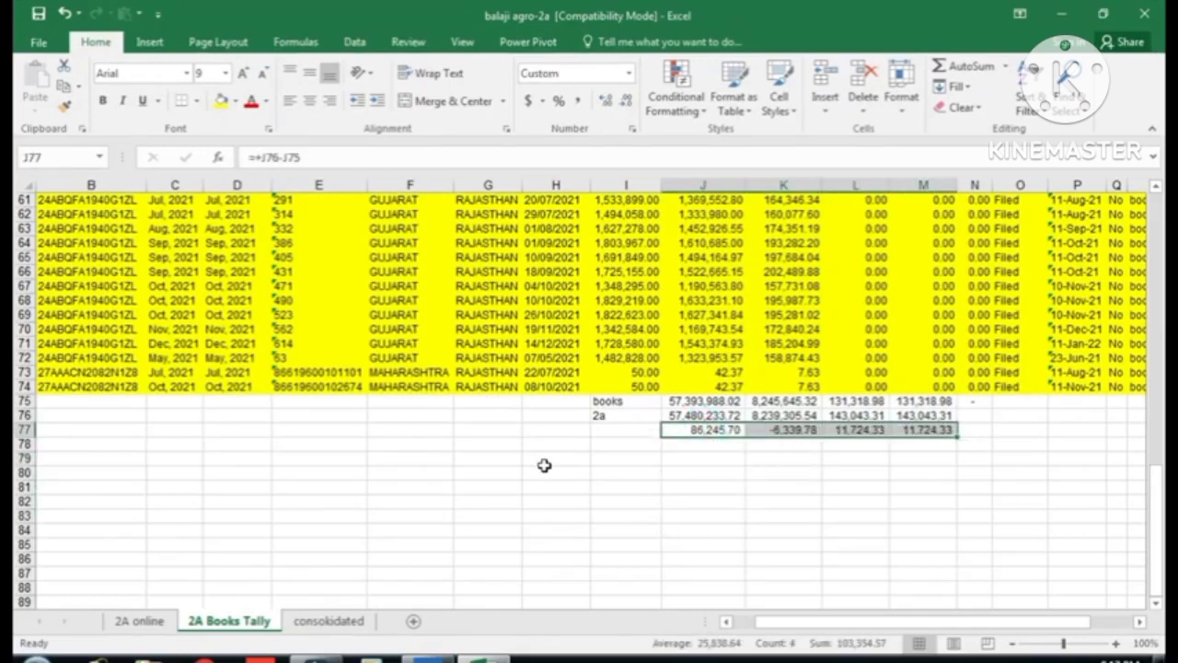
{"action": "left_click", "coordinate": [389, 484]}
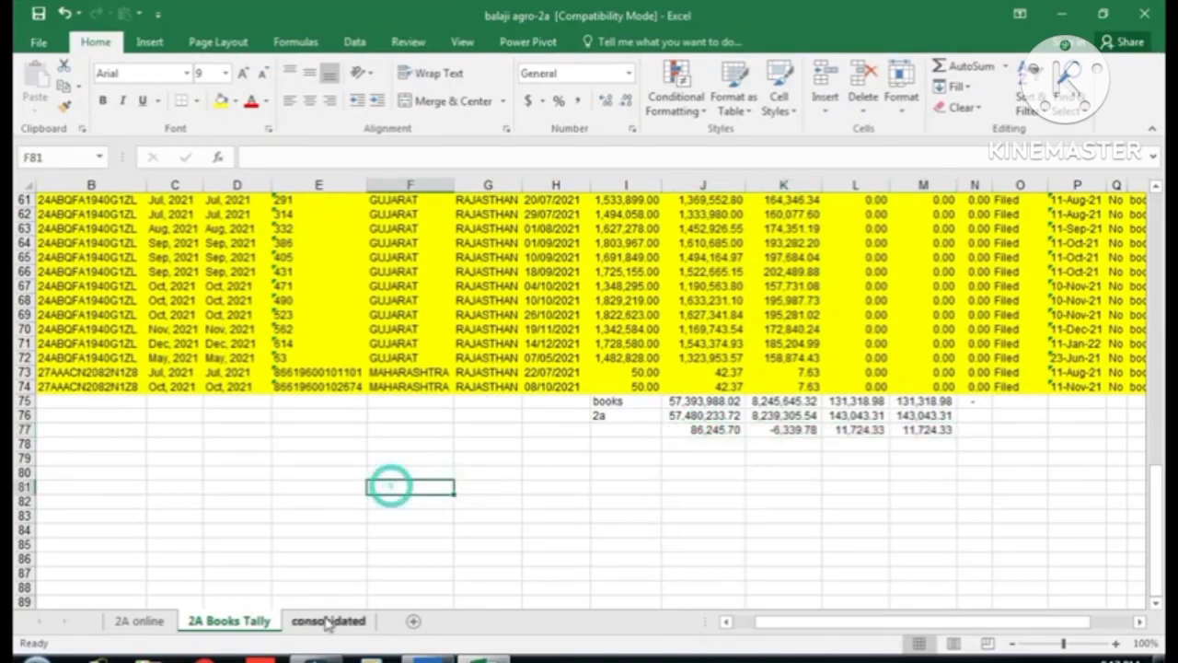
- Examine the Remark/Matching Criteria column of the consokidated sheet across the yellow books rows and green 2A rows
{"action": "key", "text": "ctrl+Page_Down"}
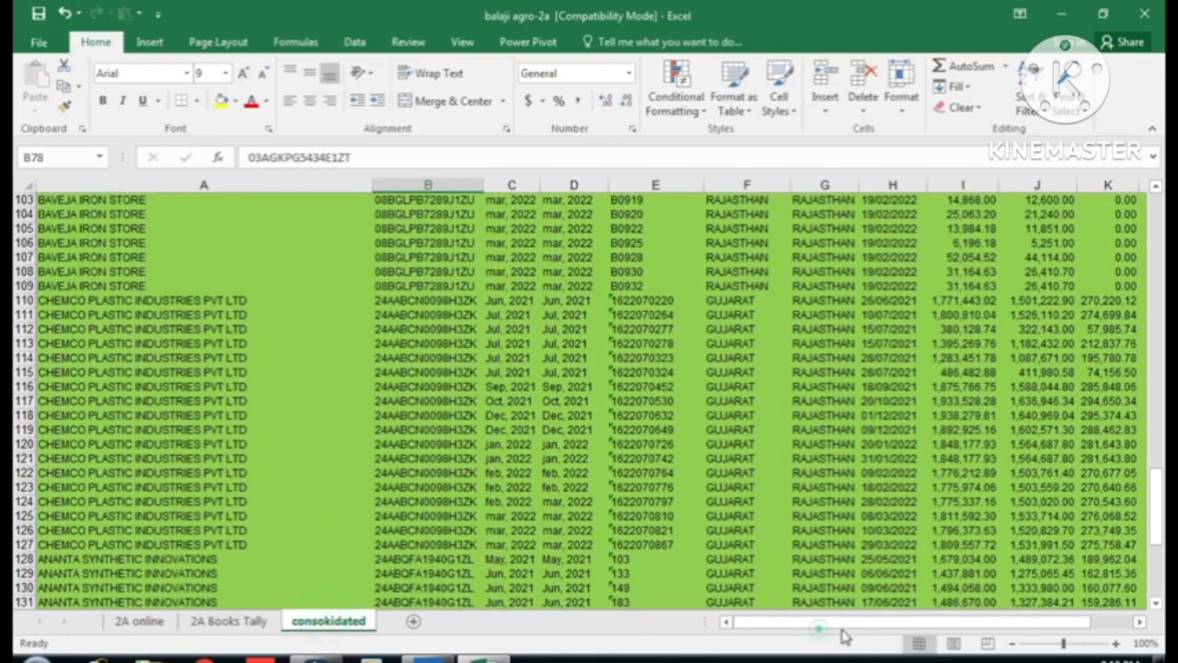
{"action": "left_click_drag", "start_coordinate": [819, 623], "coordinate": [1096, 630]}
{"action": "scroll", "coordinate": [906, 369], "scroll_direction": "up", "scroll_amount": 20}
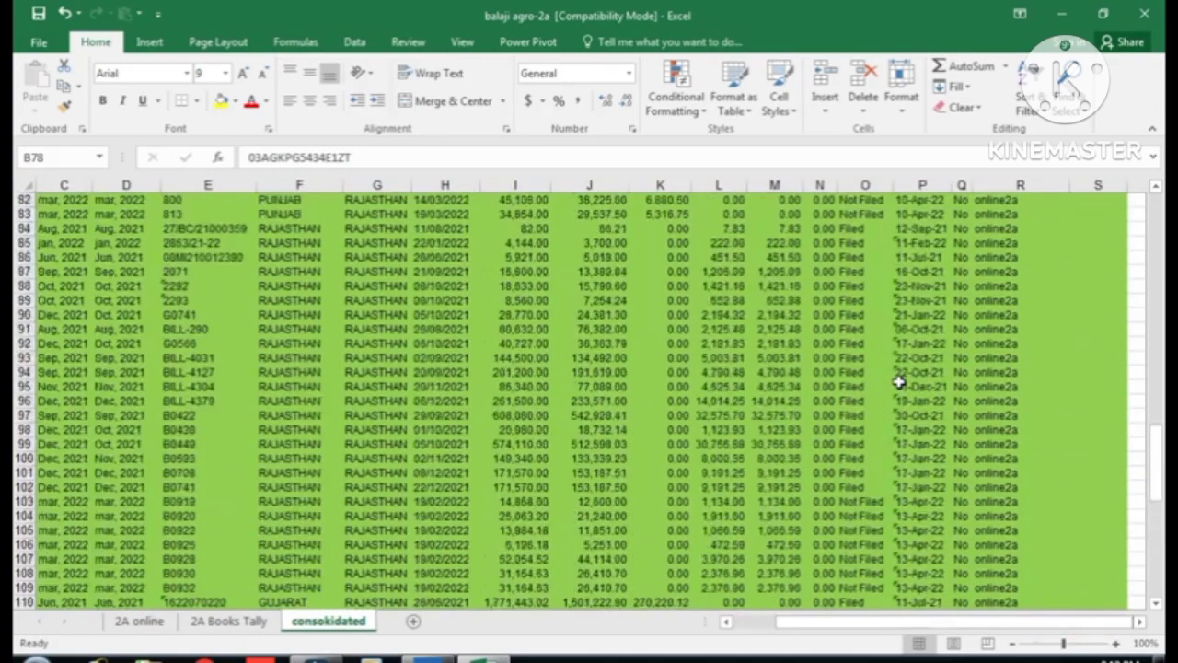
{"action": "scroll", "coordinate": [907, 328], "scroll_direction": "up", "scroll_amount": 7}
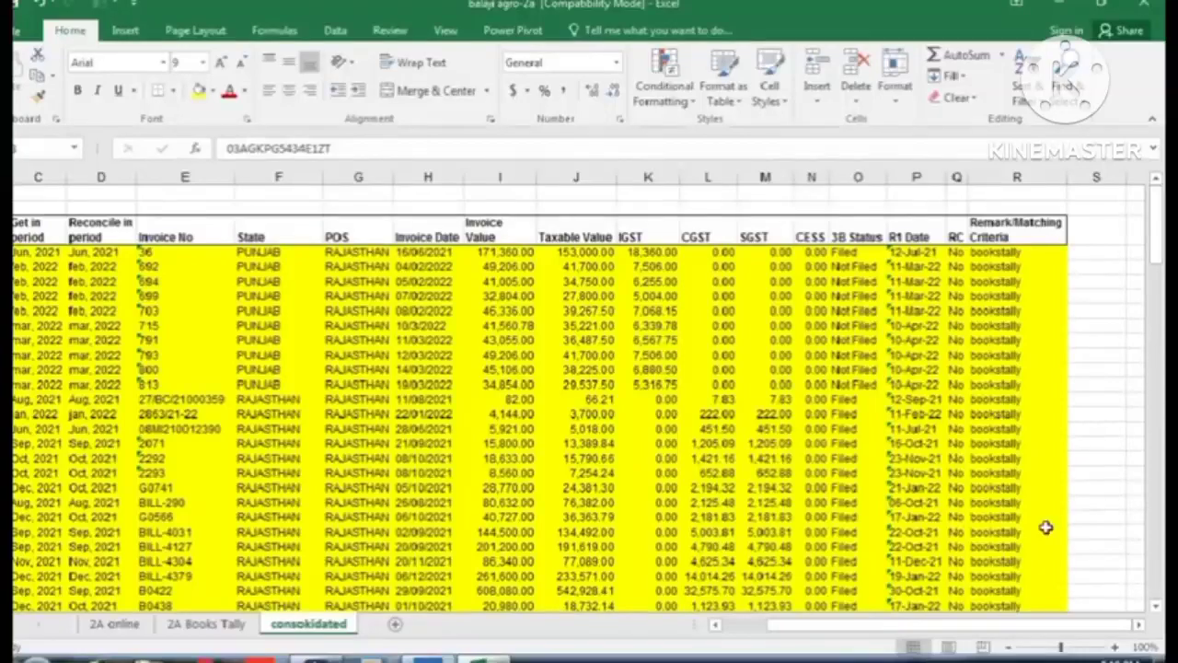
{"action": "scroll", "coordinate": [1047, 526], "scroll_direction": "down", "scroll_amount": 20}
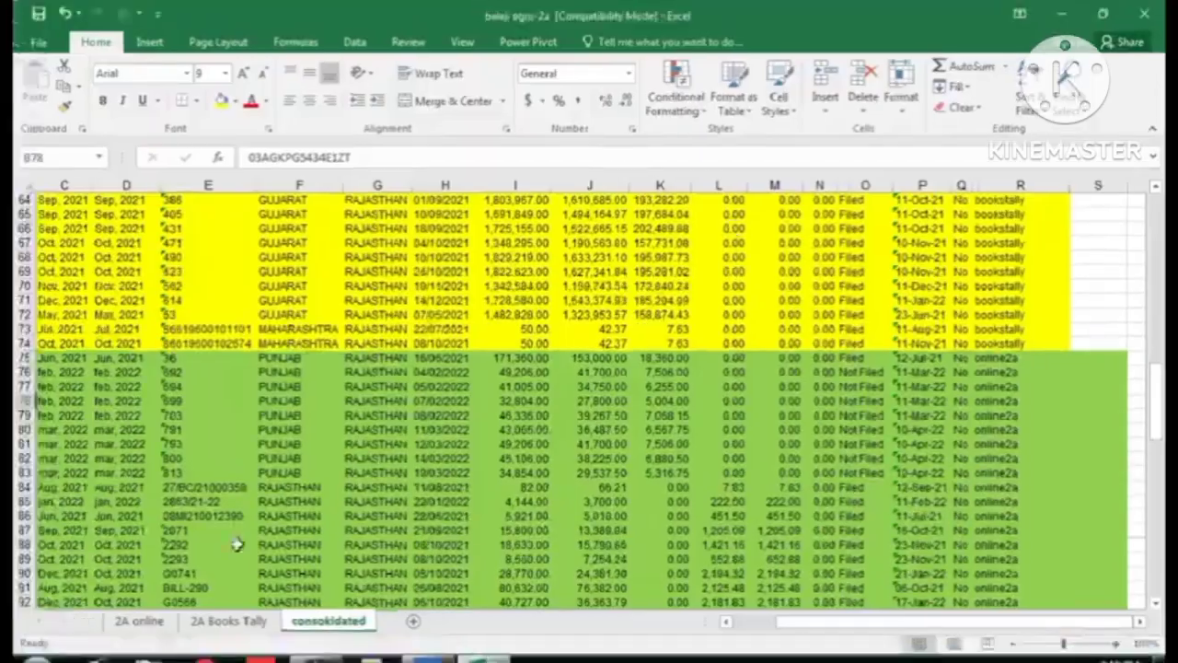
{"action": "scroll", "coordinate": [255, 602], "scroll_direction": "up", "scroll_amount": 18}
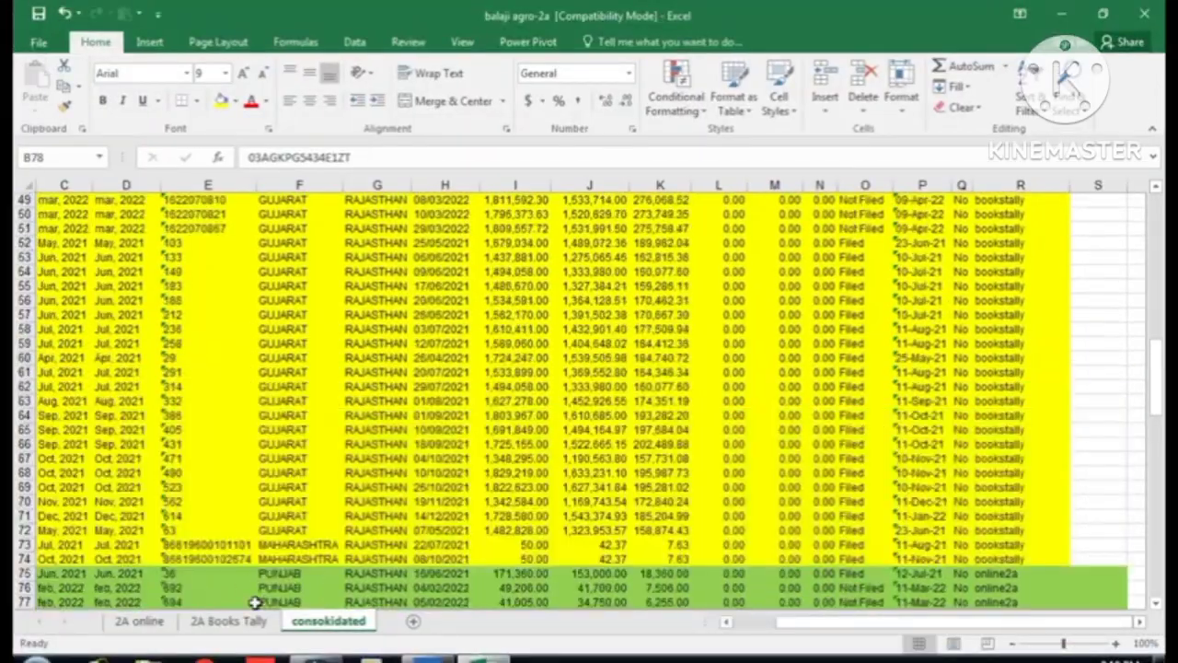
{"action": "scroll", "coordinate": [255, 602], "scroll_direction": "up", "scroll_amount": 3}
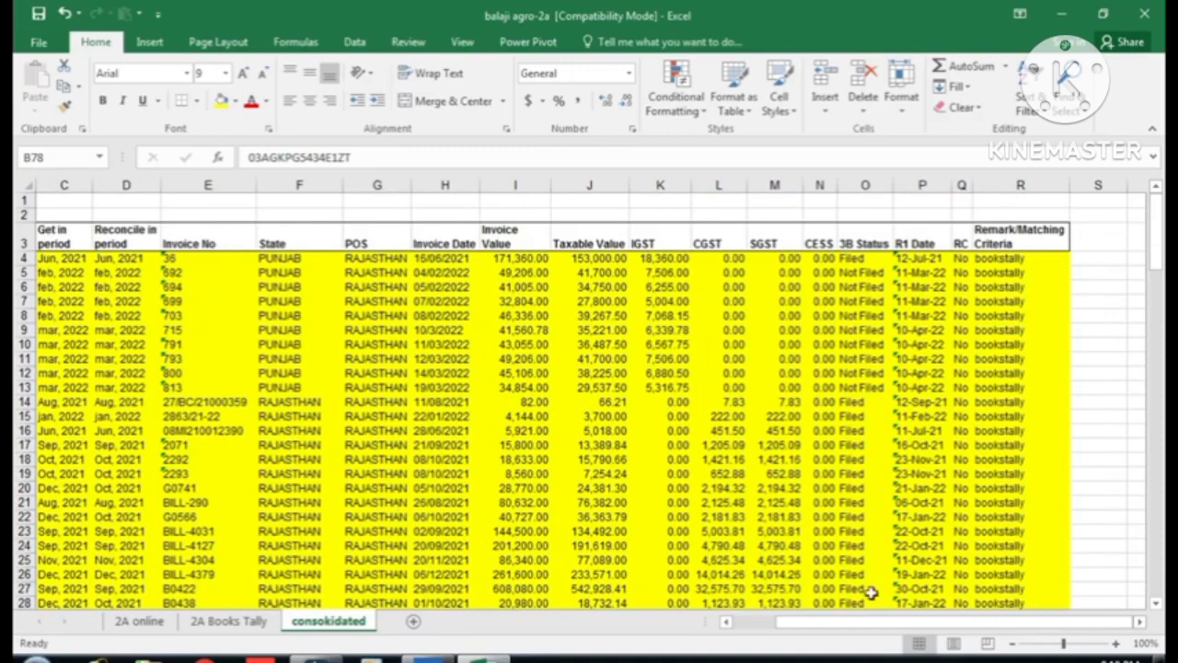
- Create a PivotTable on a new worksheet from the consokidated data range A3:R150, checking that the range covers all rows and columns
{"action": "left_click_drag", "start_coordinate": [842, 632], "coordinate": [801, 634]}
{"action": "left_click", "coordinate": [92, 235]}
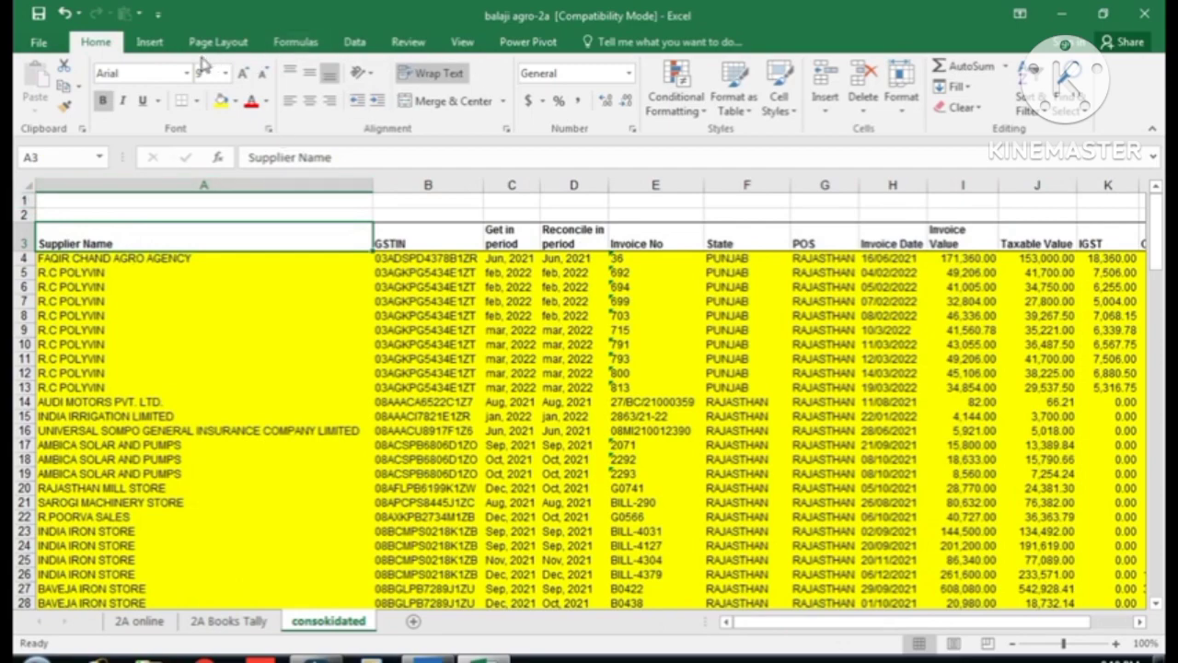
{"action": "left_click", "coordinate": [150, 41]}
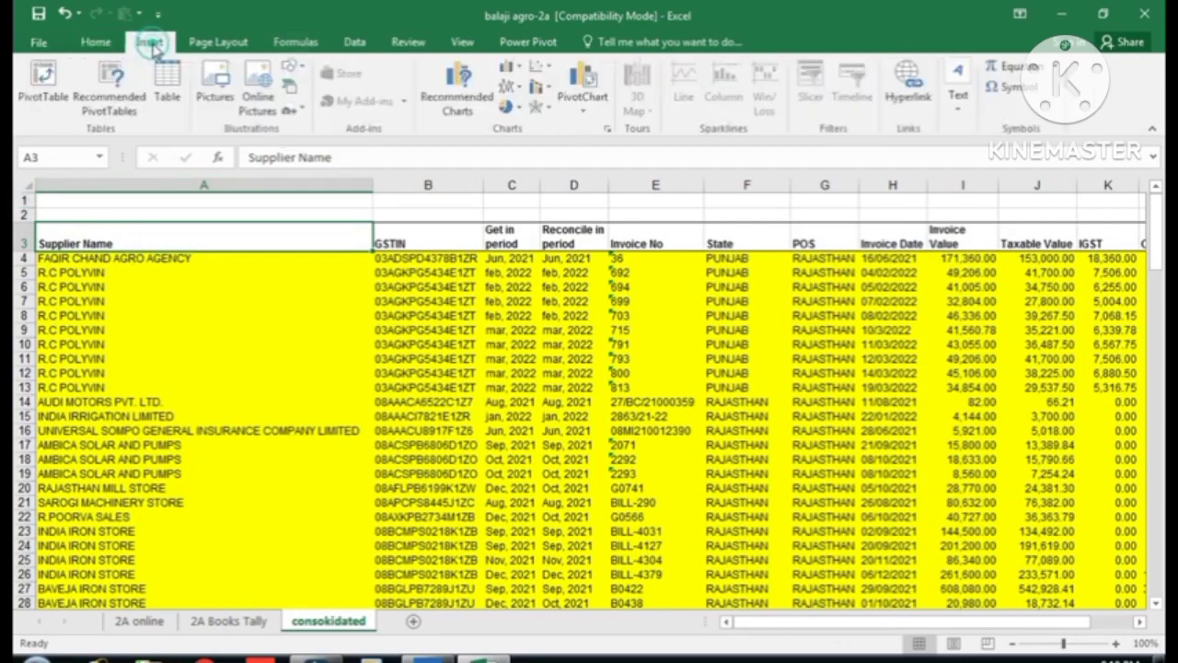
{"action": "left_click", "coordinate": [53, 89]}
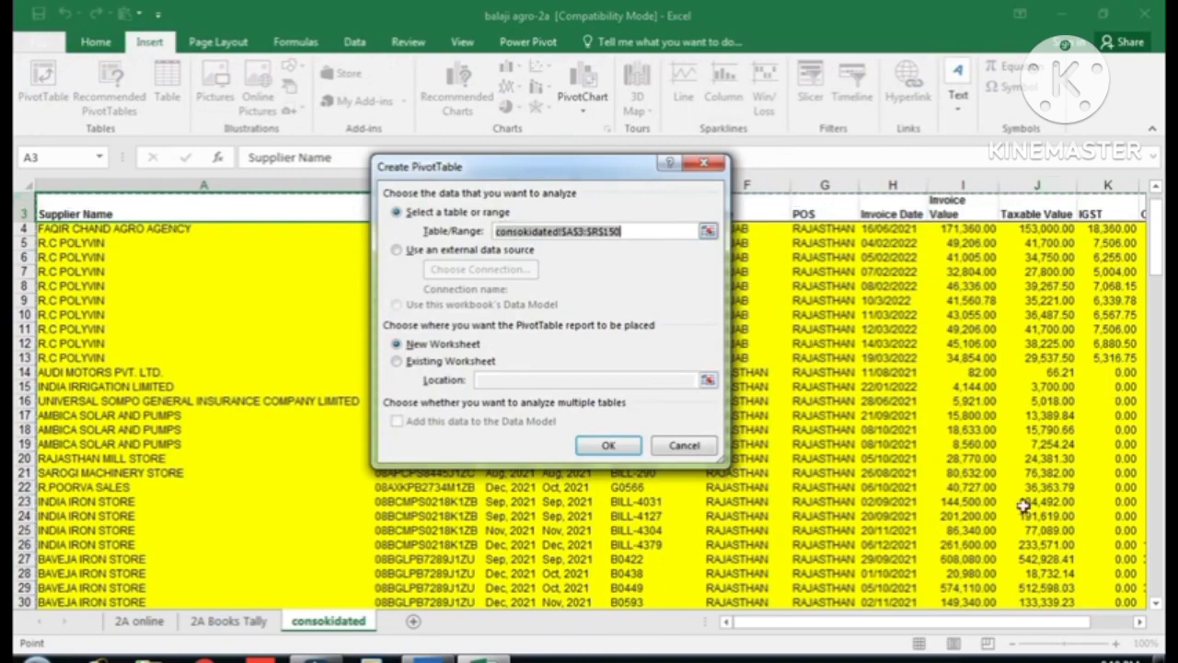
{"action": "left_click_drag", "start_coordinate": [867, 625], "coordinate": [907, 626]}
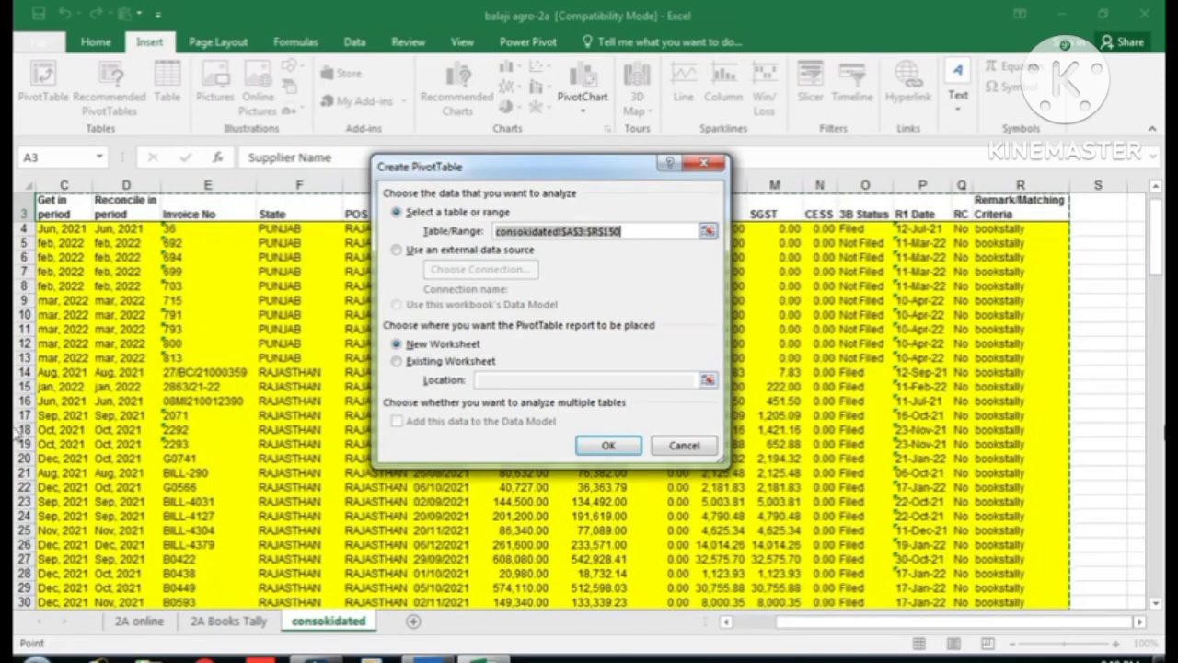
{"action": "left_click_drag", "start_coordinate": [1157, 258], "coordinate": [1160, 611]}
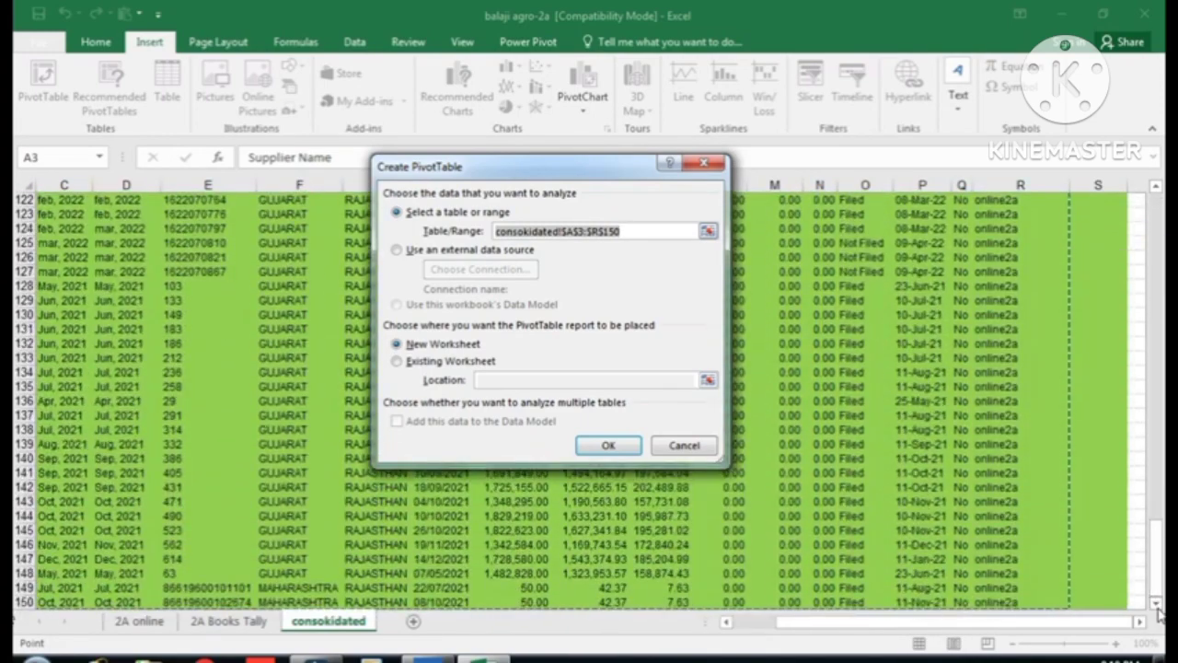
{"action": "left_click", "coordinate": [1157, 606]}
{"action": "left_click", "coordinate": [1157, 606]}
{"action": "left_click", "coordinate": [1157, 606]}
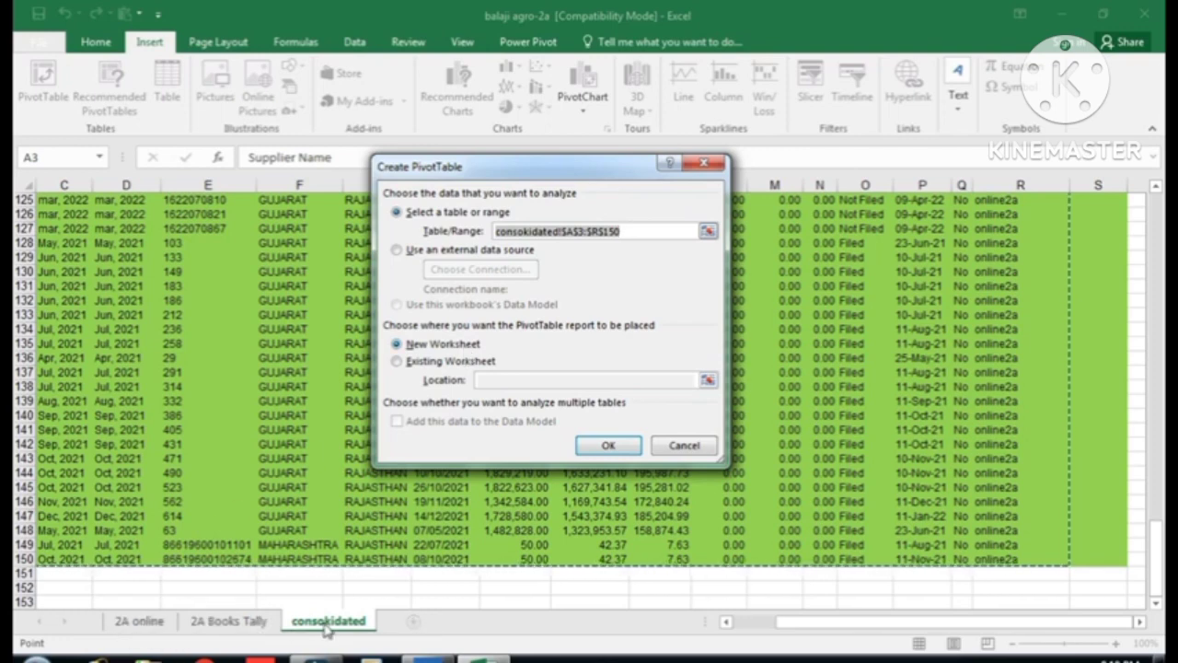
{"action": "left_click", "coordinate": [609, 445]}
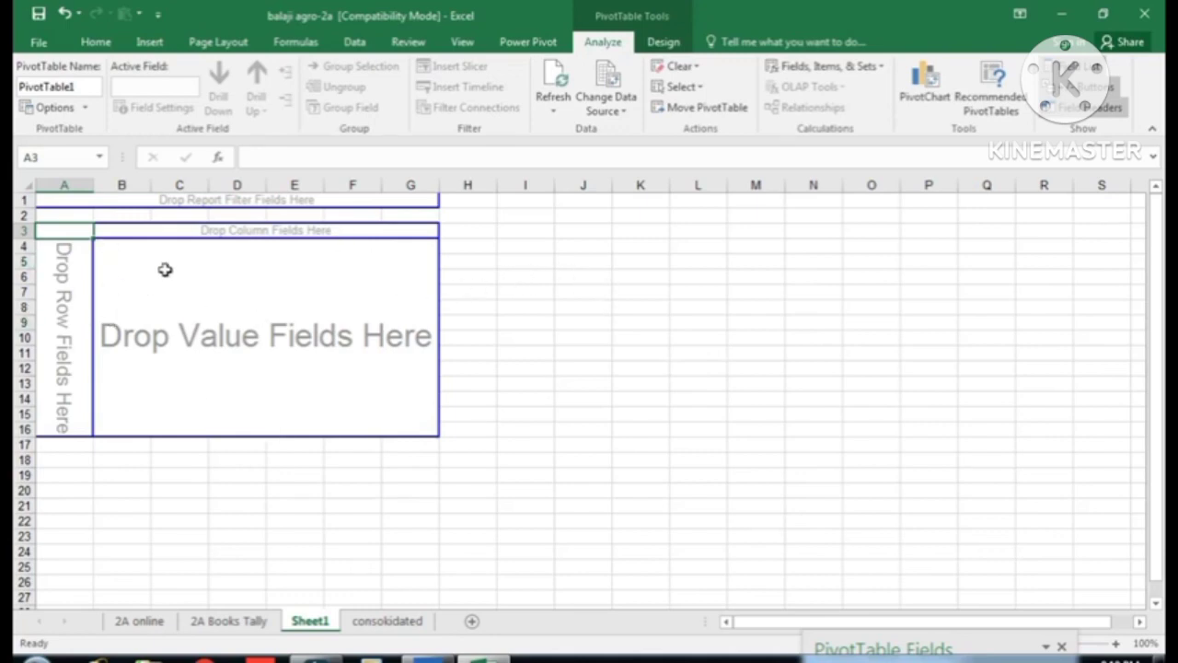
- Move the PivotTable Fields pane up over the sheet so its field list and areas are fully accessible
{"action": "left_click", "coordinate": [282, 295]}
{"action": "left_click", "coordinate": [204, 309]}
{"action": "scroll", "coordinate": [412, 449], "scroll_direction": "down", "scroll_amount": 4}
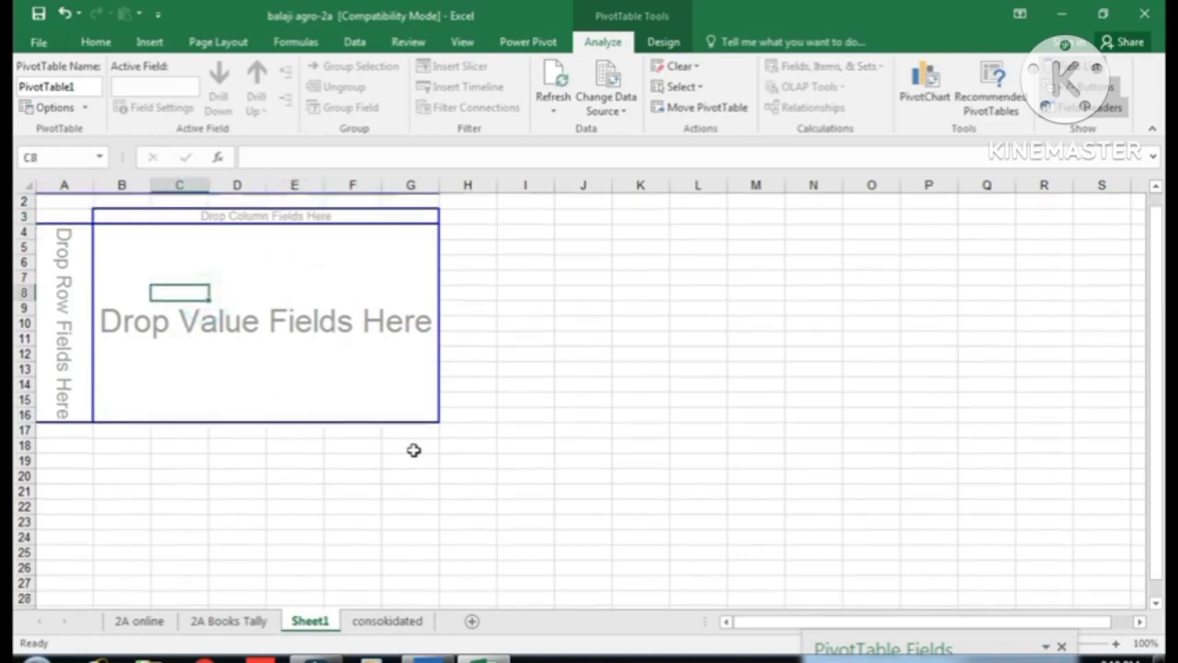
{"action": "left_click_drag", "start_coordinate": [891, 647], "coordinate": [893, 193]}
{"action": "scroll", "coordinate": [520, 294], "scroll_direction": "up", "scroll_amount": 4}
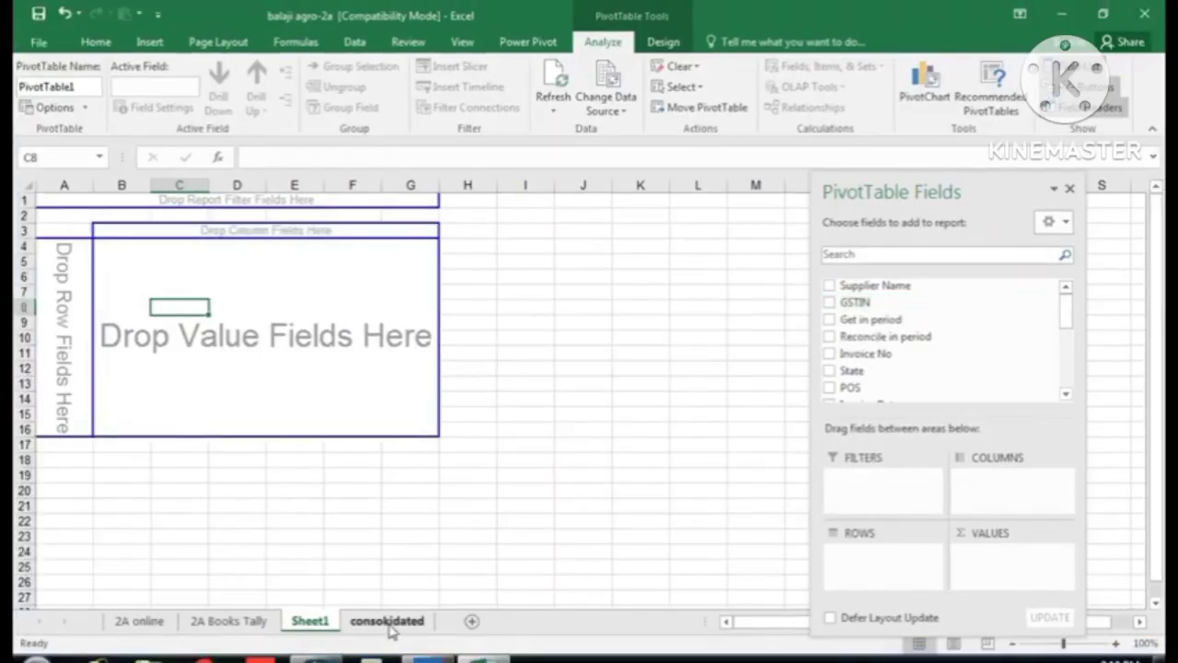
- Review the column headings of the consokidated sheet from Supplier Name to Remark/Matching Criteria against the PivotTable field list
{"action": "left_click", "coordinate": [387, 621]}
{"action": "scroll", "coordinate": [334, 361], "scroll_direction": "up", "scroll_amount": 20}
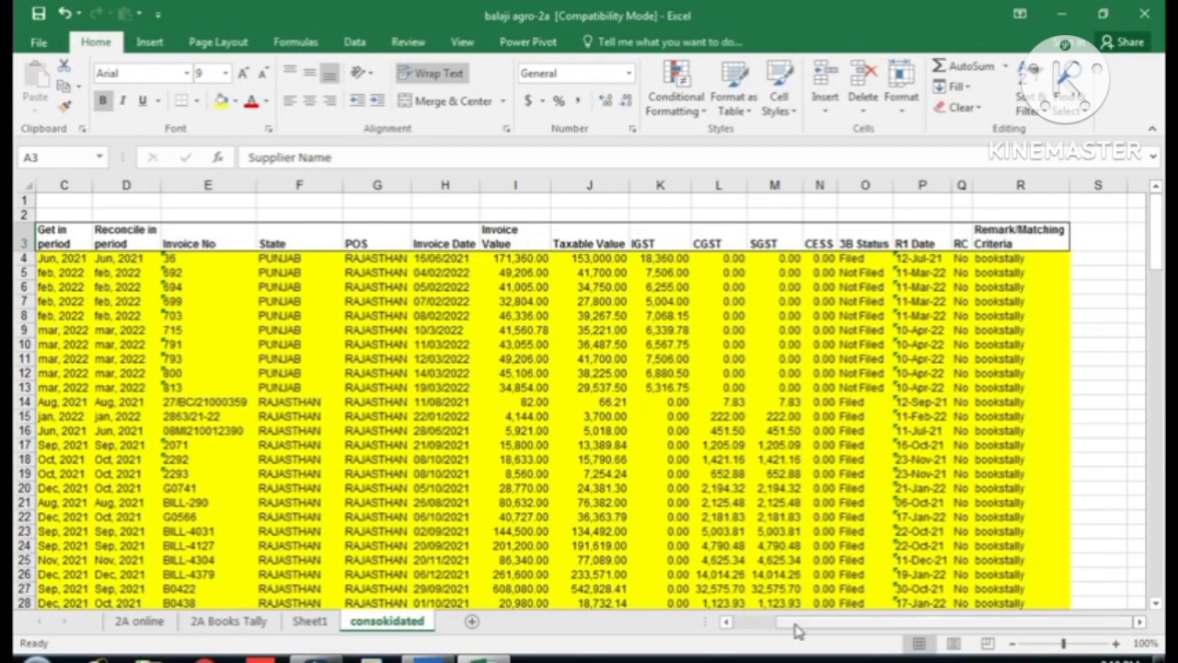
{"action": "left_click_drag", "start_coordinate": [793, 625], "coordinate": [718, 615]}
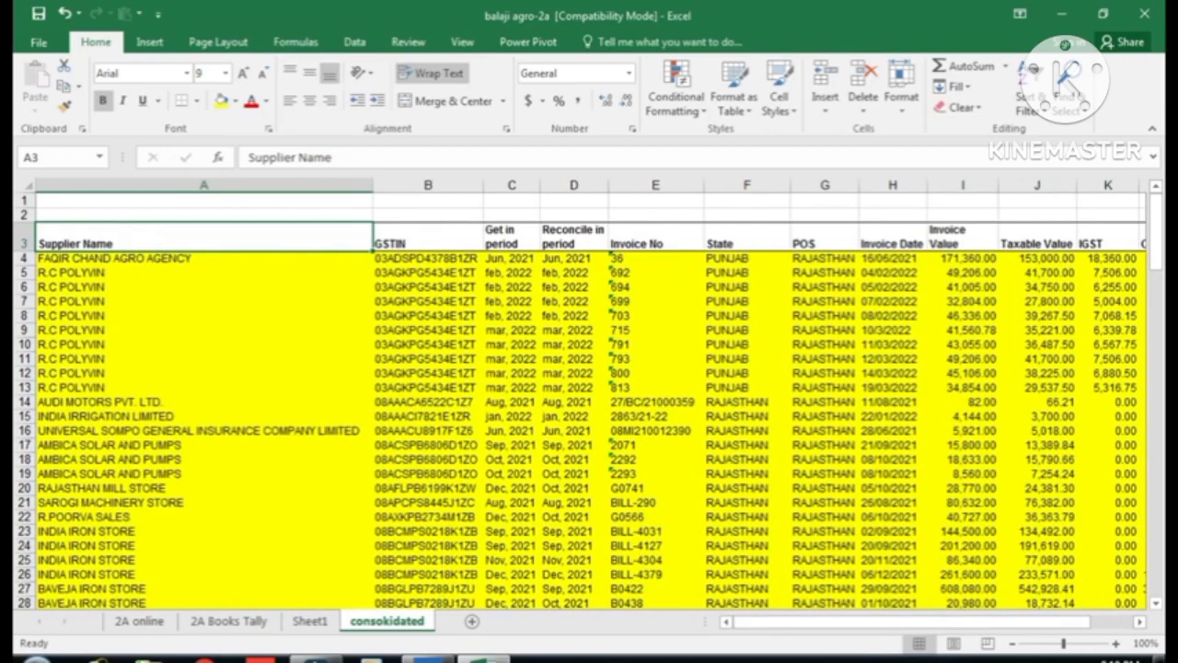
{"action": "left_click", "coordinate": [318, 622]}
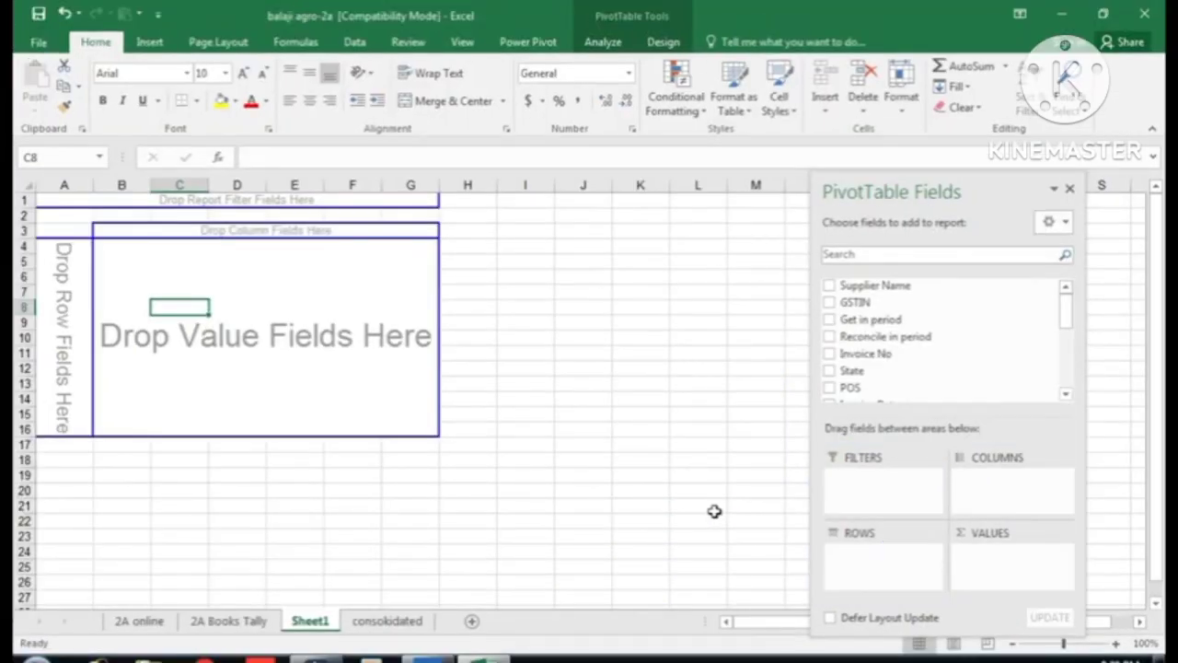
{"action": "left_click", "coordinate": [405, 622]}
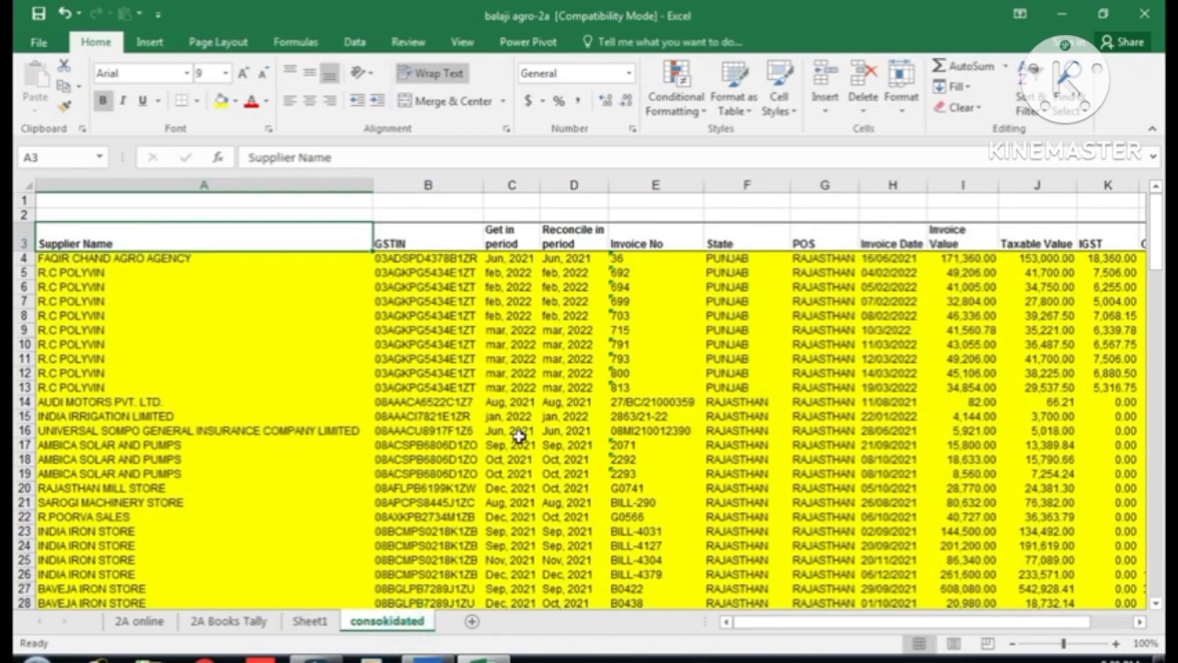
{"action": "left_click_drag", "start_coordinate": [939, 624], "coordinate": [1062, 604]}
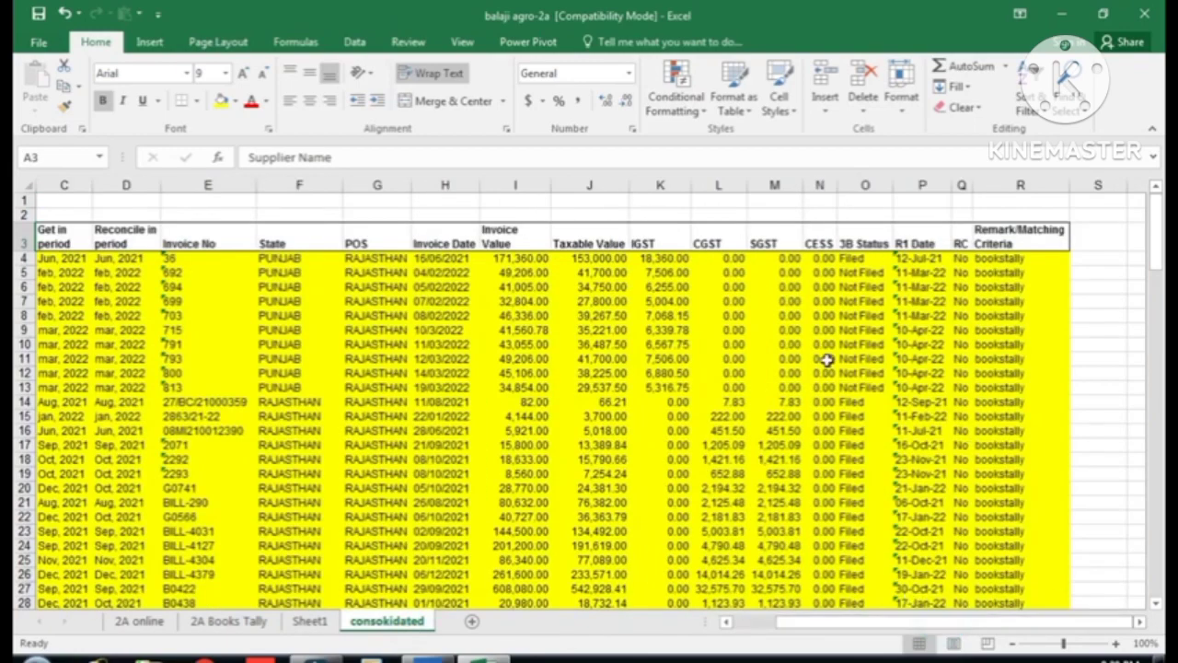
- Examine which consokidated columns hold amounts, from Invoice Value through CESS, versus descriptive columns such as Invoice Date, POS and Invoice No
{"action": "left_click", "coordinate": [534, 263]}
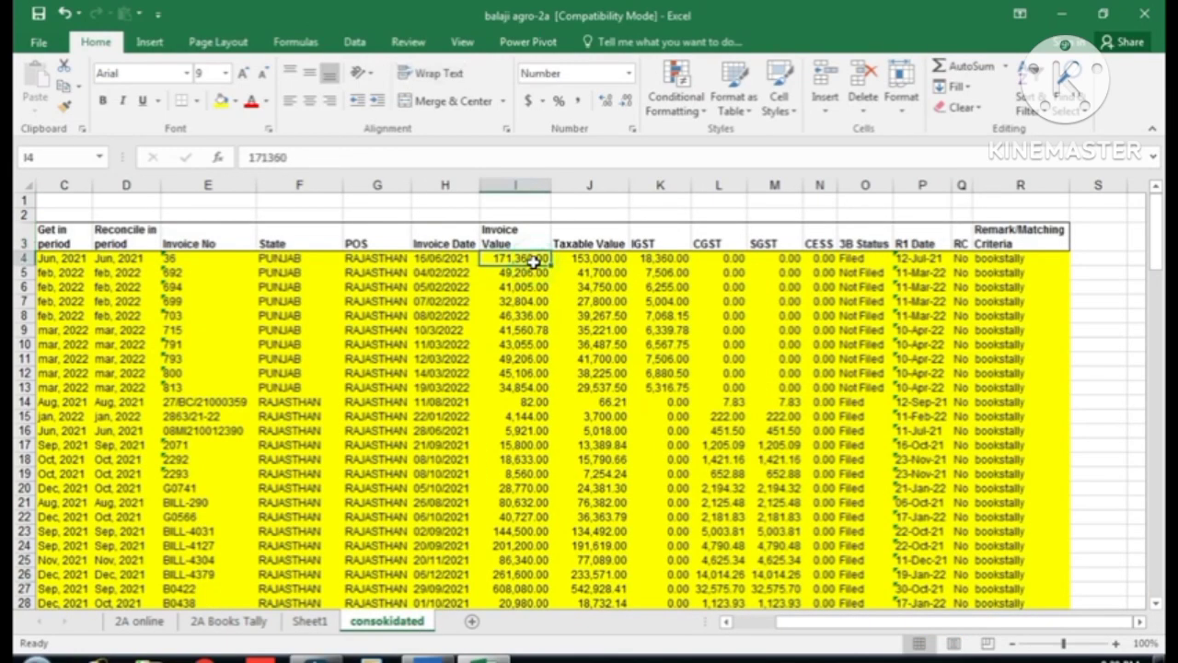
{"action": "left_click", "coordinate": [582, 258]}
{"action": "left_click", "coordinate": [641, 258]}
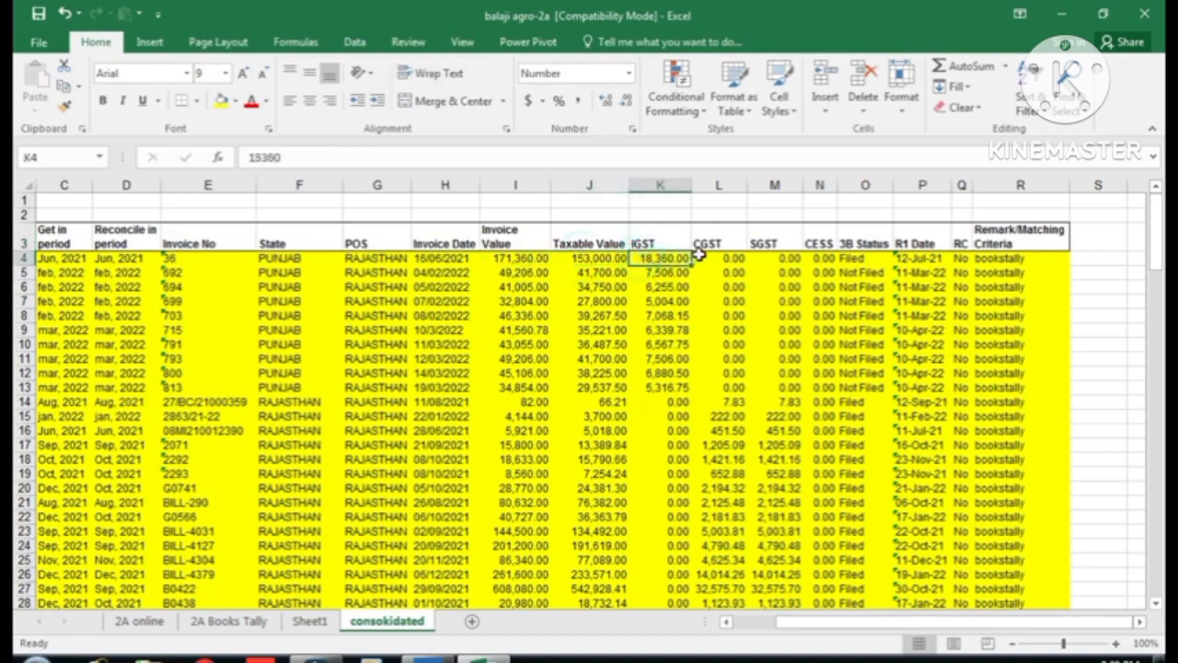
{"action": "left_click", "coordinate": [711, 259]}
{"action": "left_click", "coordinate": [766, 257]}
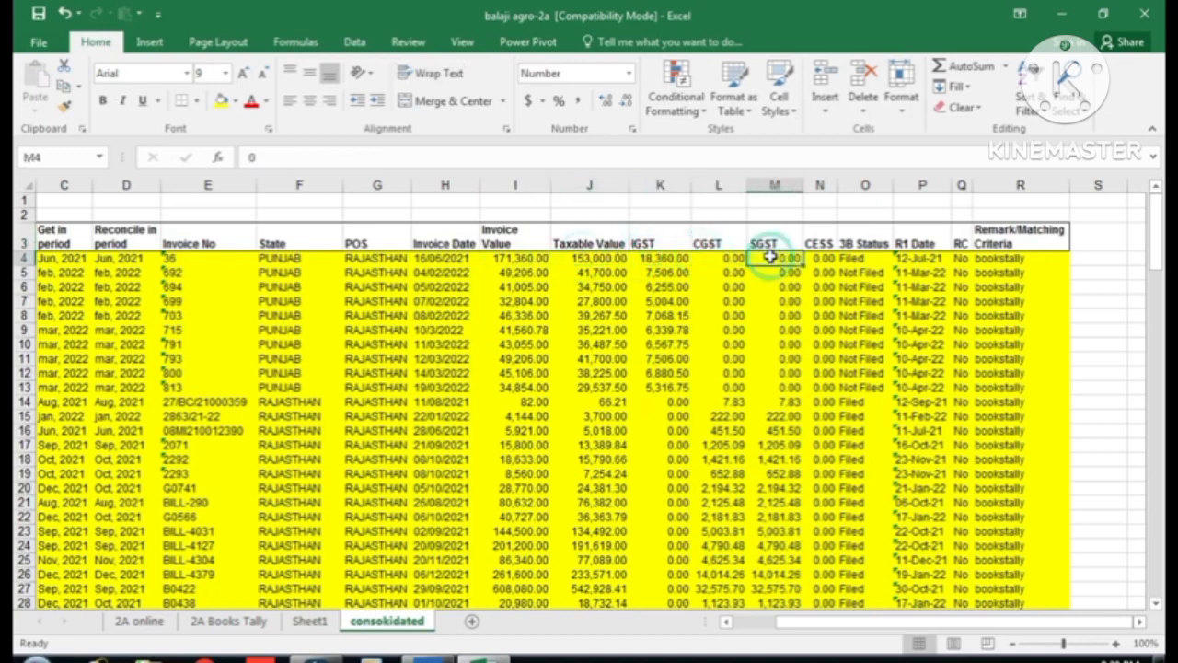
{"action": "left_click", "coordinate": [827, 260]}
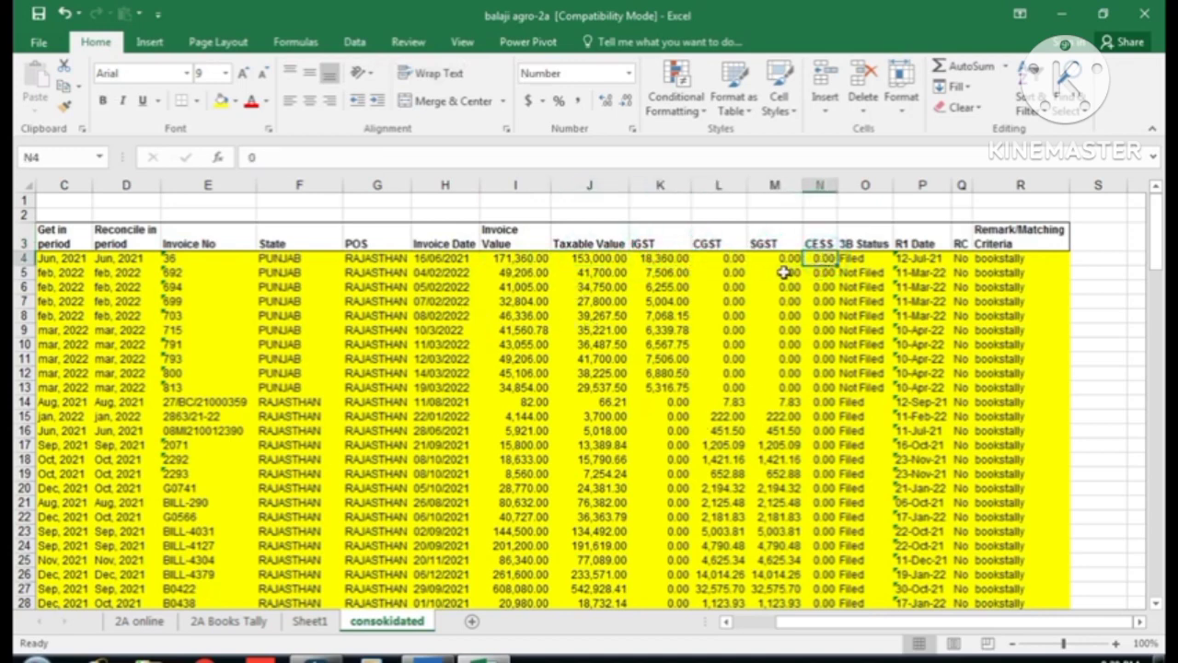
{"action": "left_click_drag", "start_coordinate": [529, 186], "coordinate": [778, 189]}
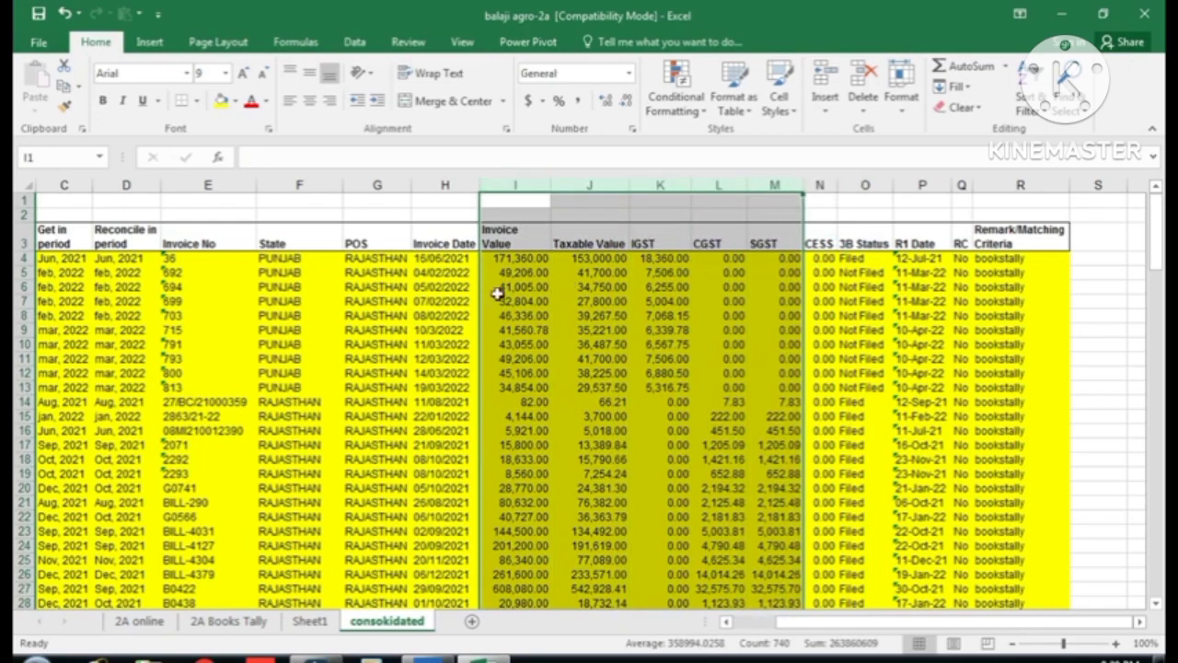
{"action": "left_click", "coordinate": [452, 276]}
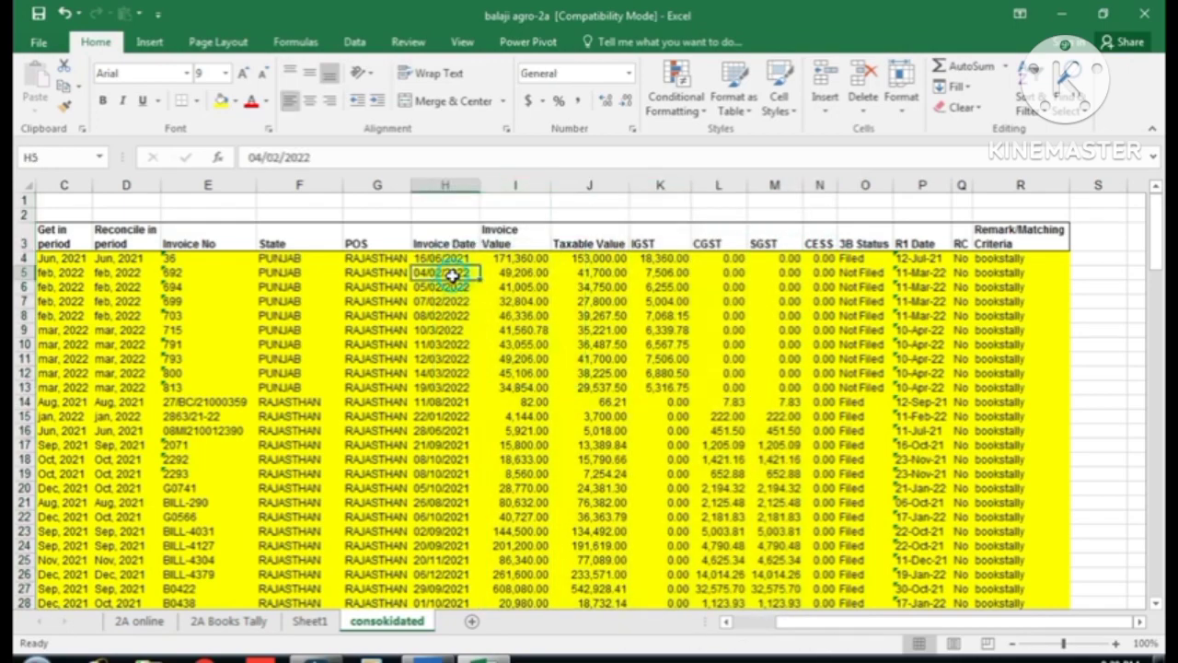
{"action": "left_click", "coordinate": [394, 258]}
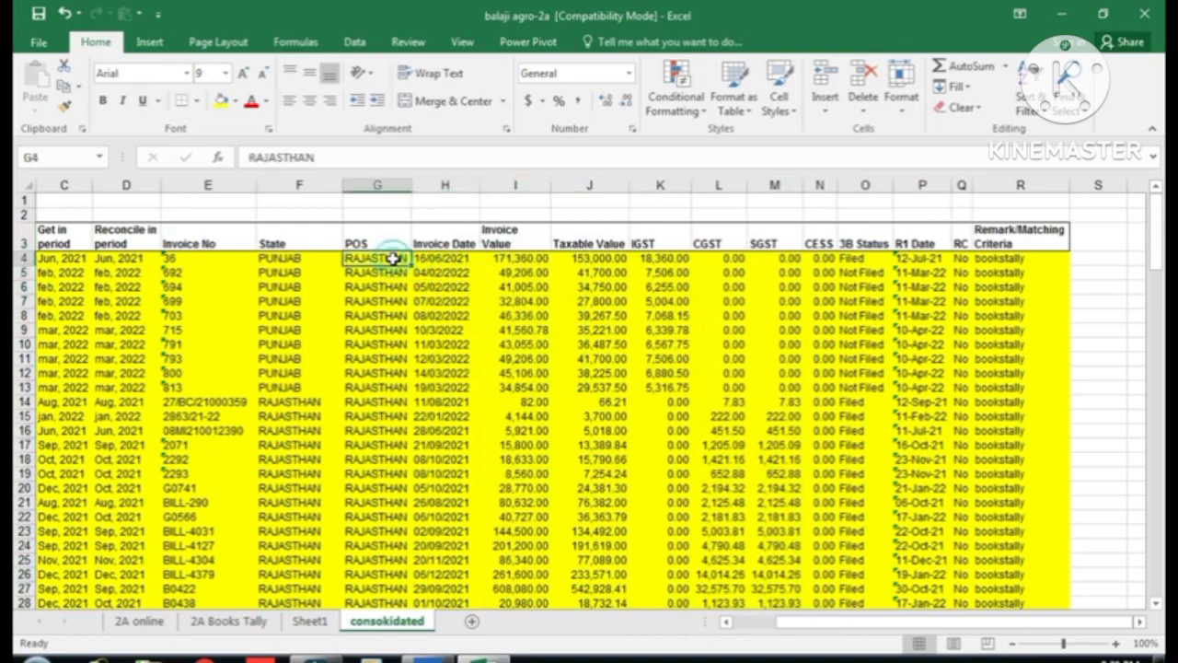
{"action": "left_click", "coordinate": [214, 259]}
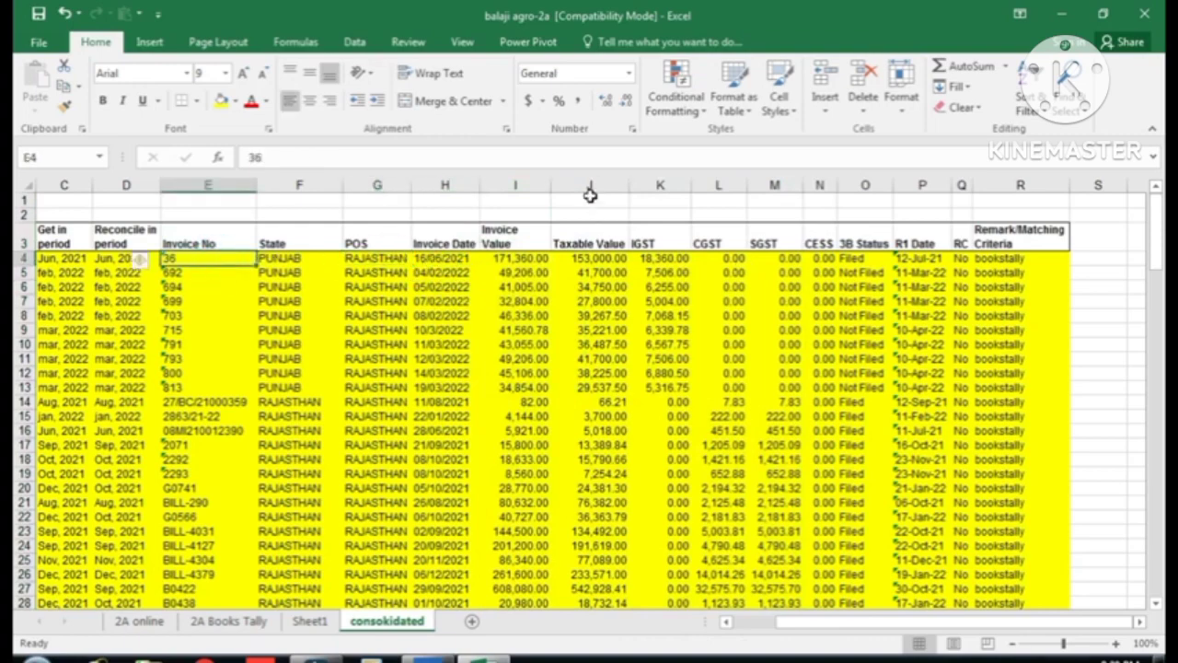
{"action": "left_click_drag", "start_coordinate": [590, 187], "coordinate": [818, 208]}
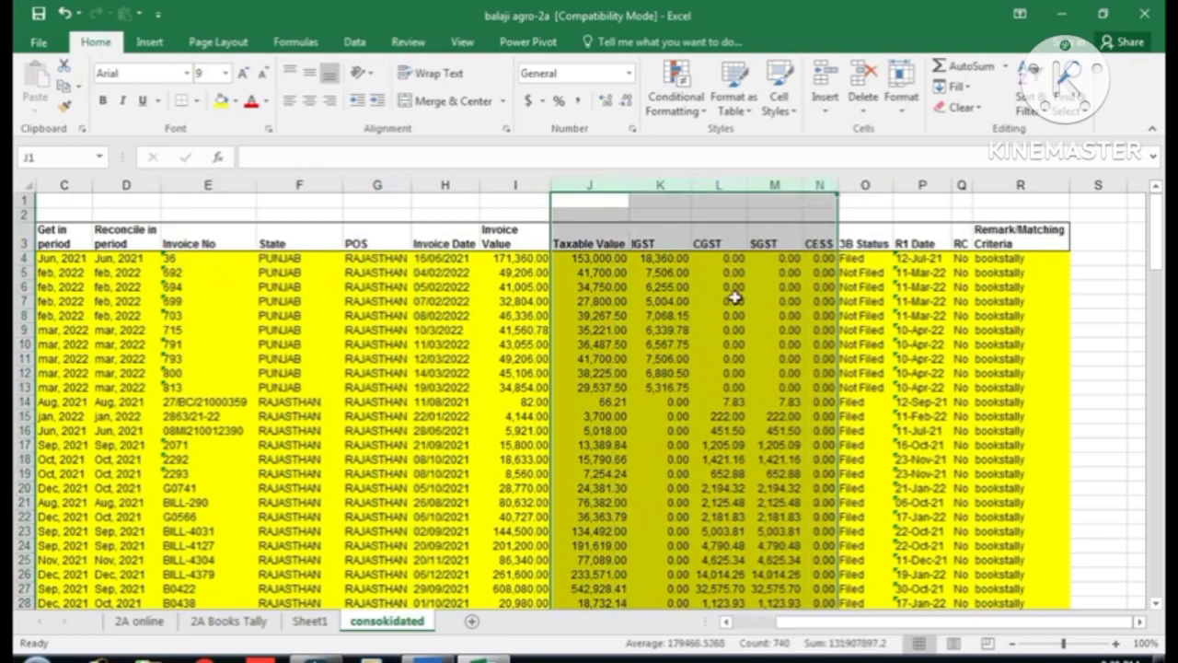
- Add Taxable Value, IGST, SGST and CGST, in that order, to the Values area of the PivotTable on Sheet1
{"action": "left_click", "coordinate": [310, 621]}
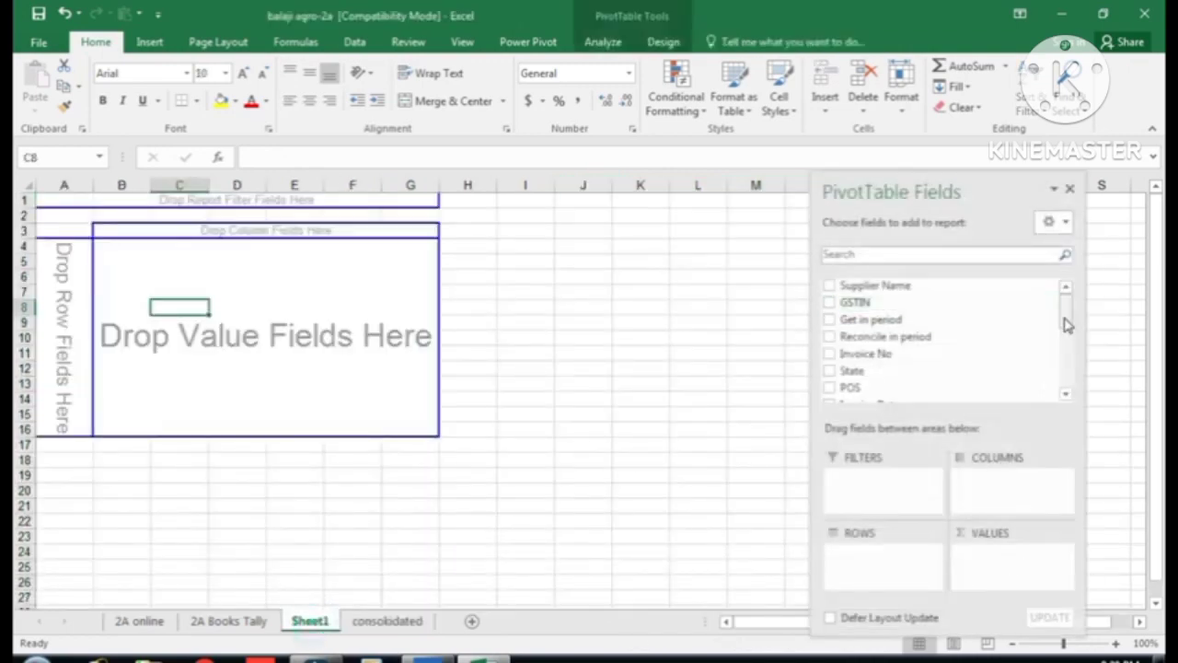
{"action": "left_click_drag", "start_coordinate": [1066, 313], "coordinate": [1065, 339]}
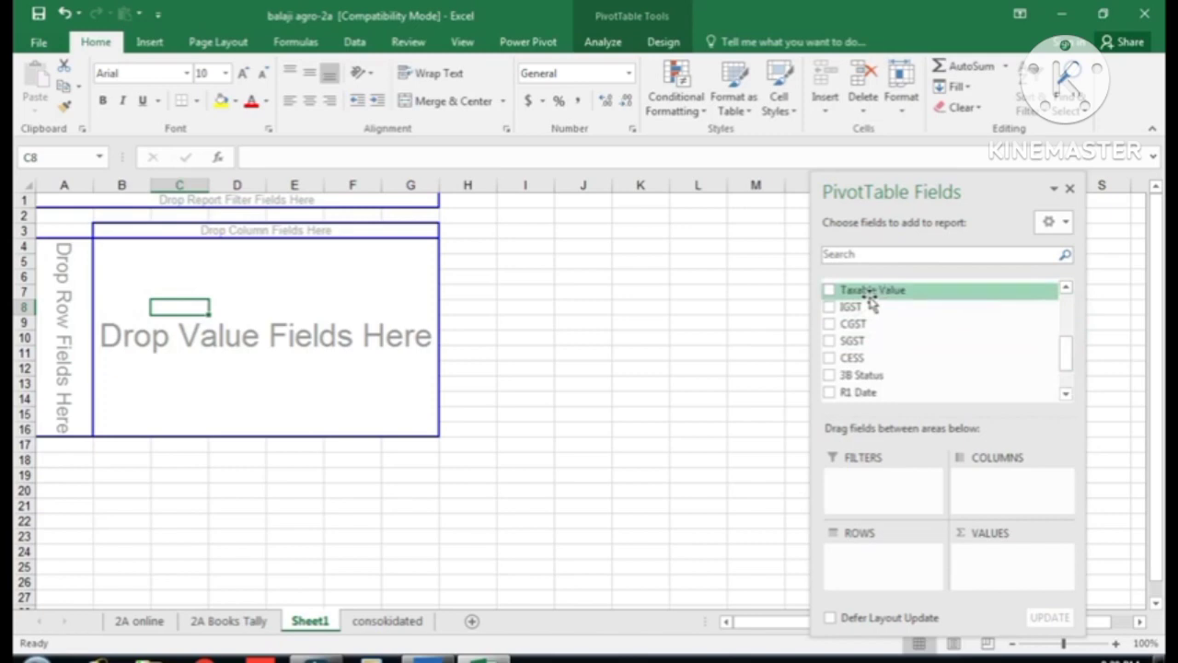
{"action": "left_click_drag", "start_coordinate": [871, 299], "coordinate": [994, 561]}
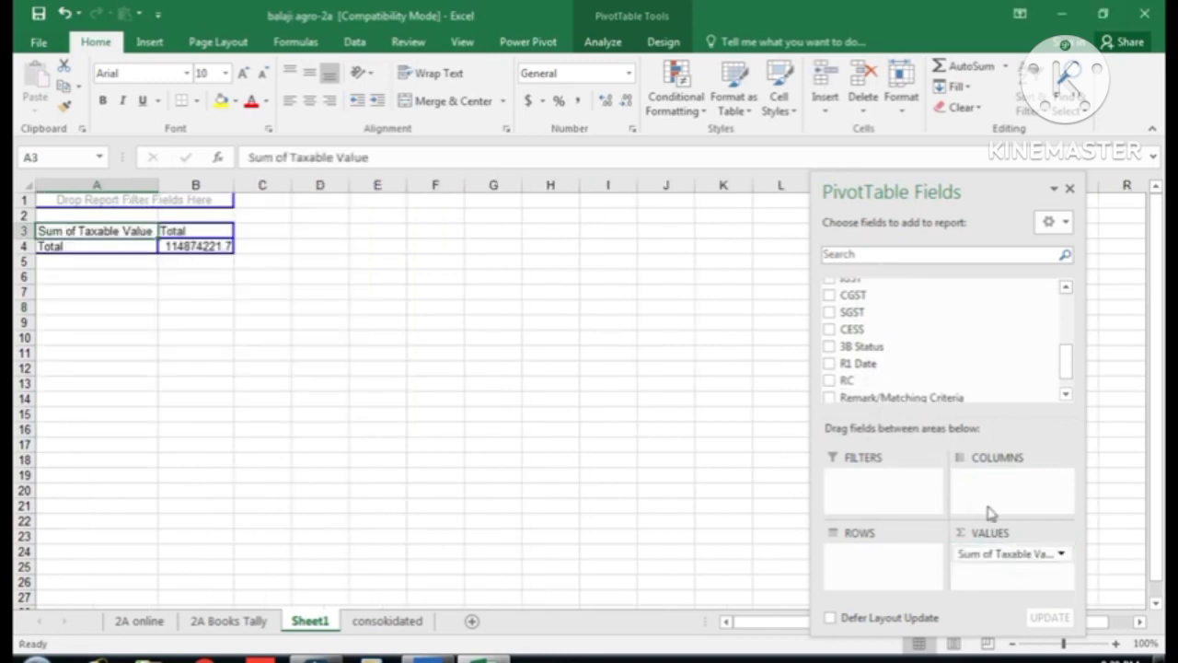
{"action": "left_click_drag", "start_coordinate": [1067, 361], "coordinate": [1068, 356]}
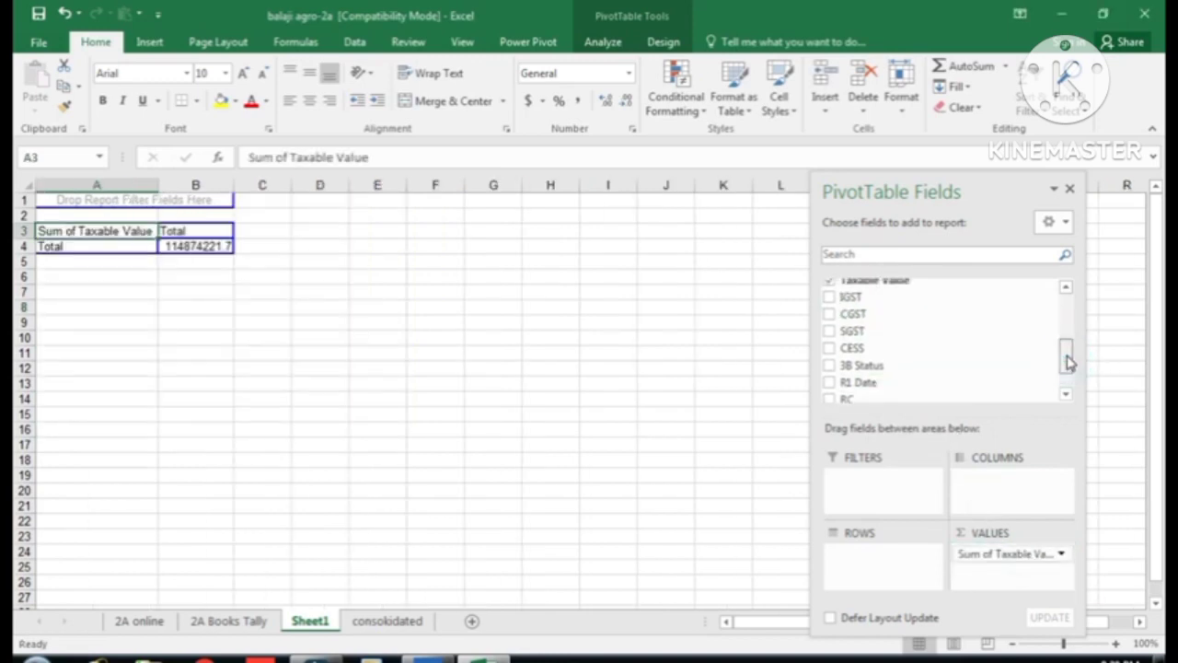
{"action": "left_click_drag", "start_coordinate": [853, 303], "coordinate": [986, 575]}
{"action": "left_click_drag", "start_coordinate": [854, 313], "coordinate": [1022, 576]}
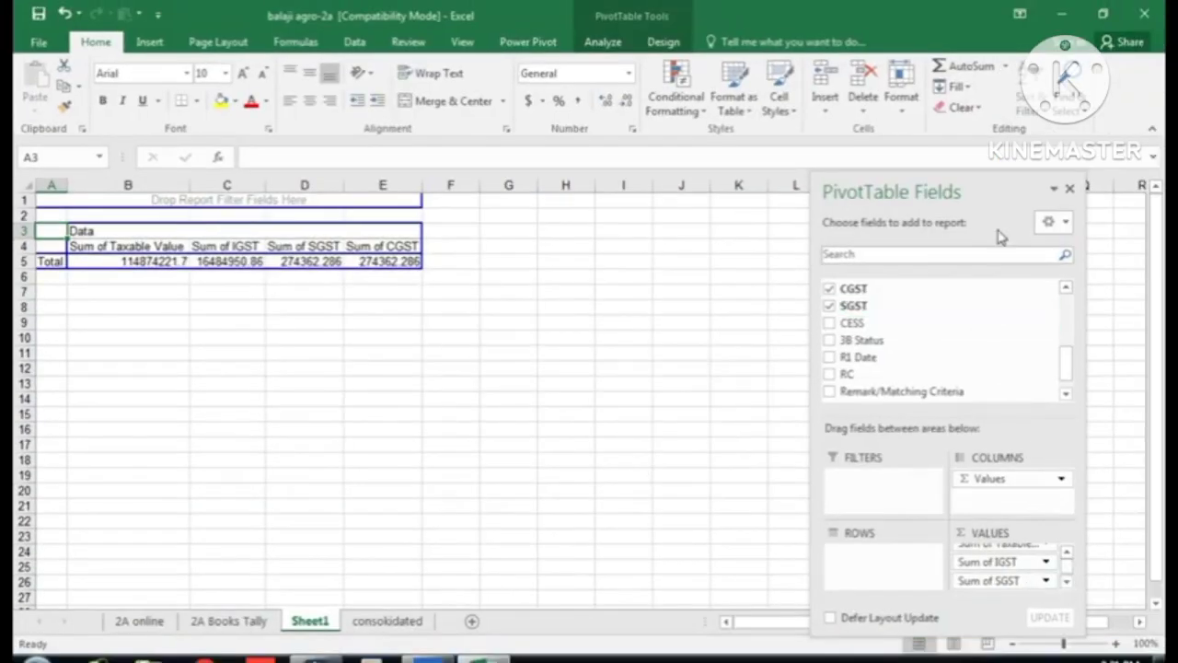
- Move the PivotTable Fields pane up and enlarge it so the whole list of value fields fits
{"action": "left_click_drag", "start_coordinate": [984, 190], "coordinate": [916, 92]}
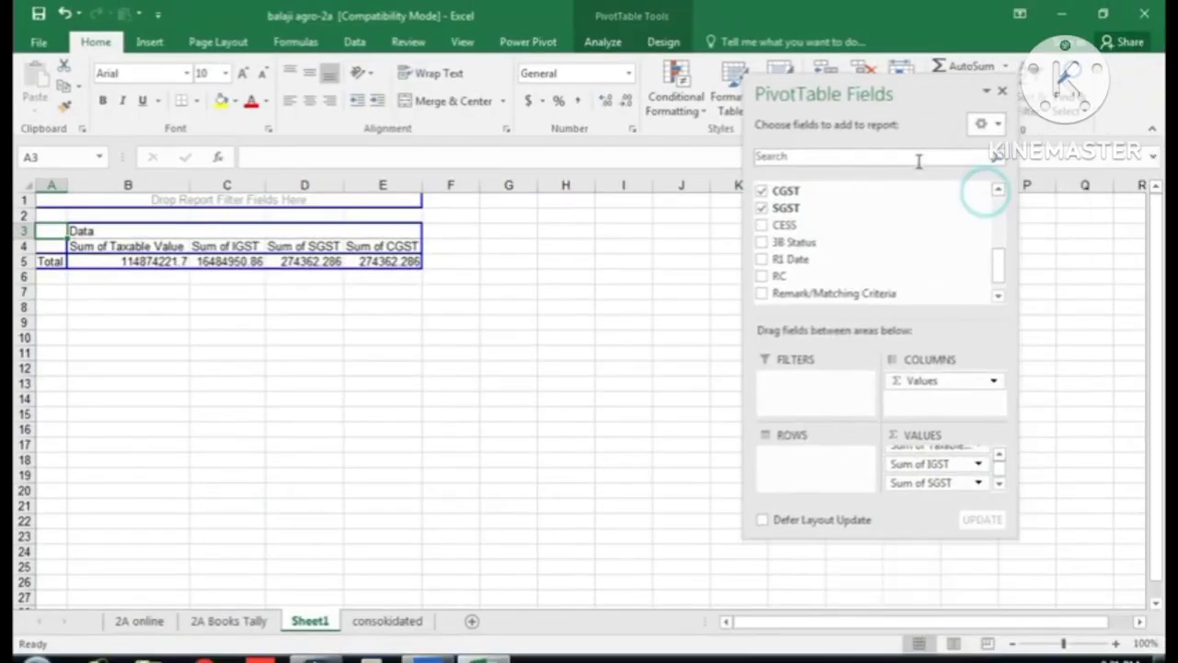
{"action": "left_click", "coordinate": [1009, 539]}
{"action": "left_click", "coordinate": [383, 261]}
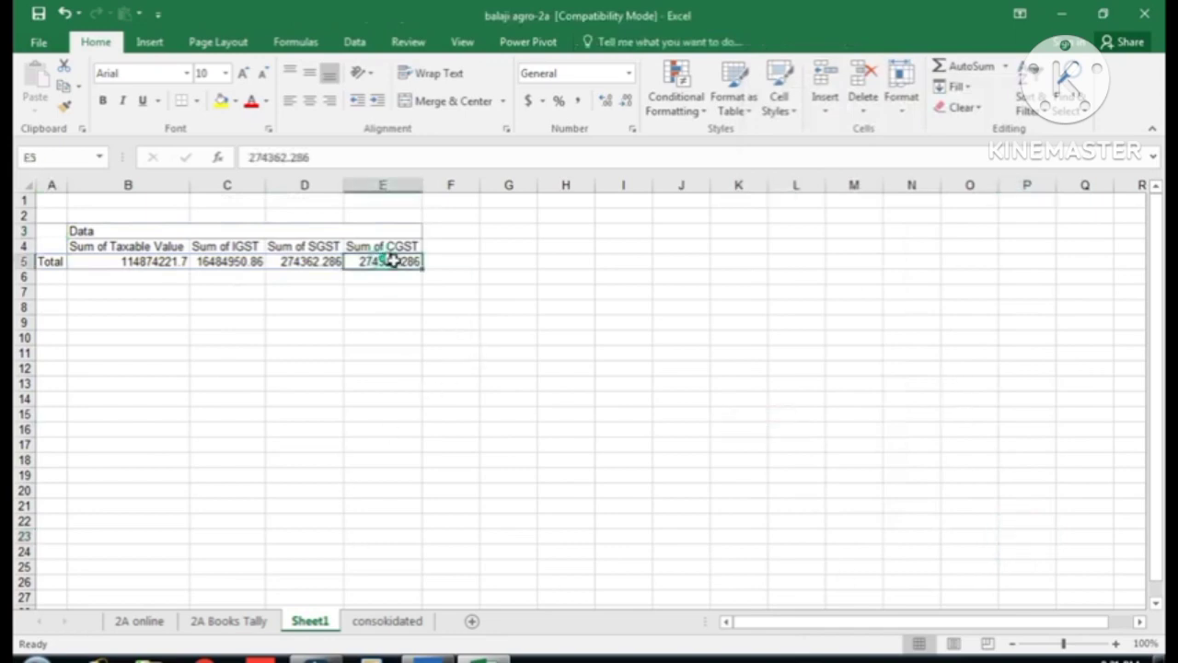
{"action": "left_click", "coordinate": [622, 432]}
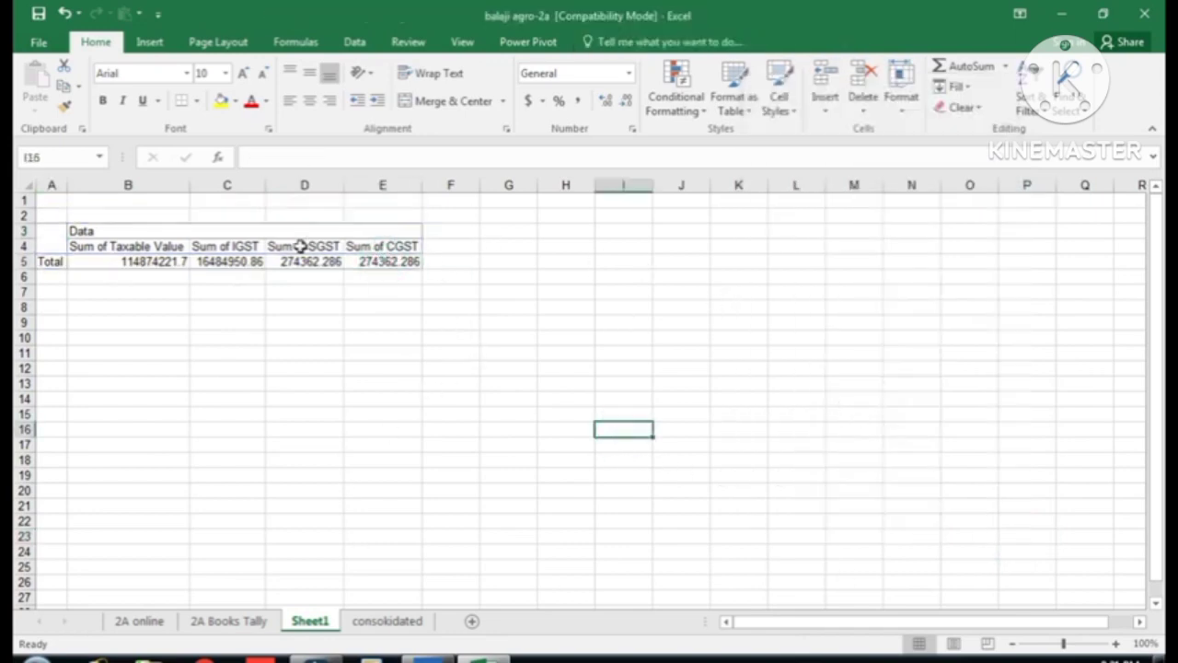
{"action": "left_click", "coordinate": [214, 250]}
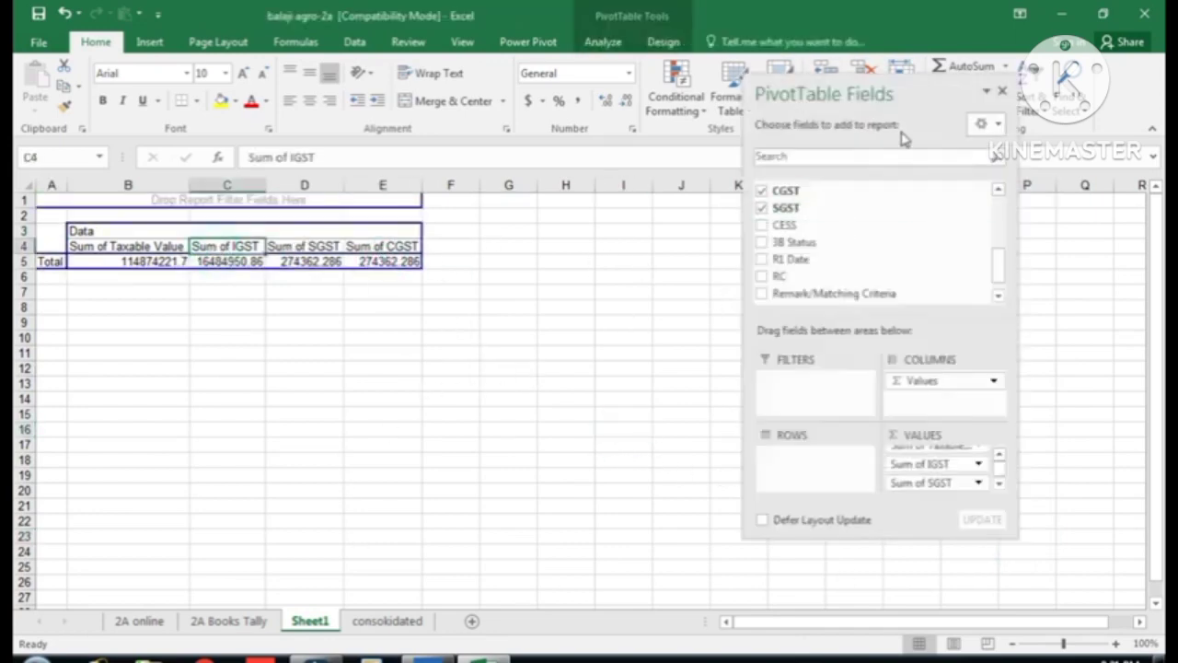
{"action": "left_click_drag", "start_coordinate": [1015, 536], "coordinate": [1105, 647]}
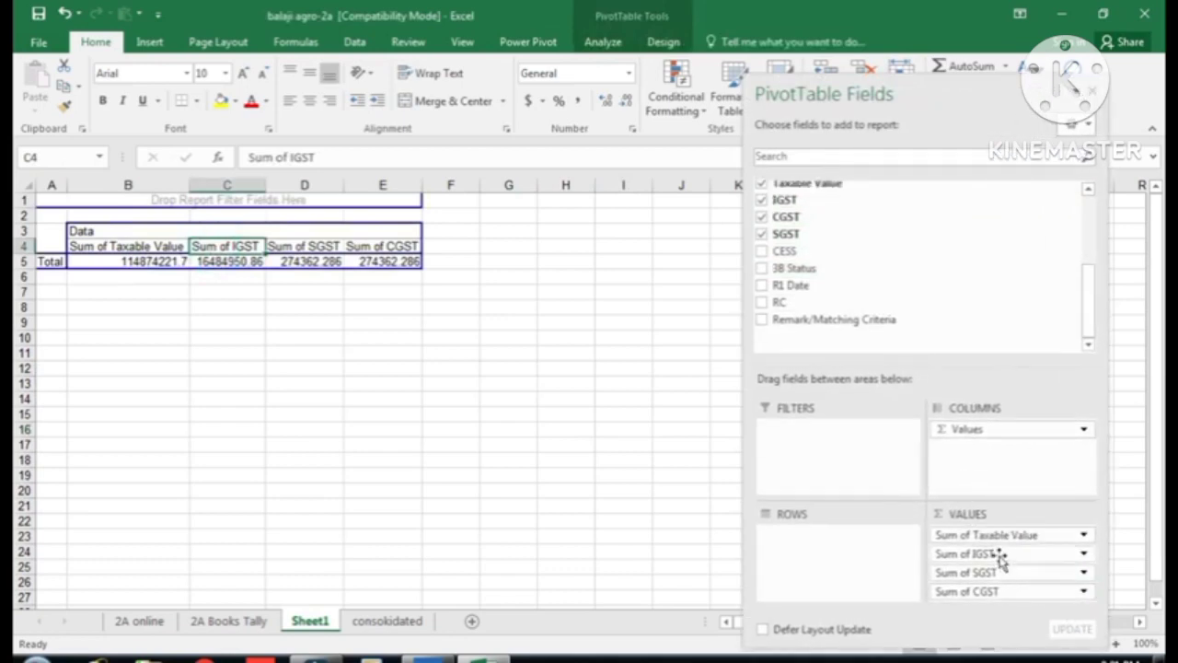
- Reorder the PivotTable's value fields so that Sum of IGST comes last, after Sum of CGST
{"action": "left_click_drag", "start_coordinate": [999, 553], "coordinate": [1013, 597]}
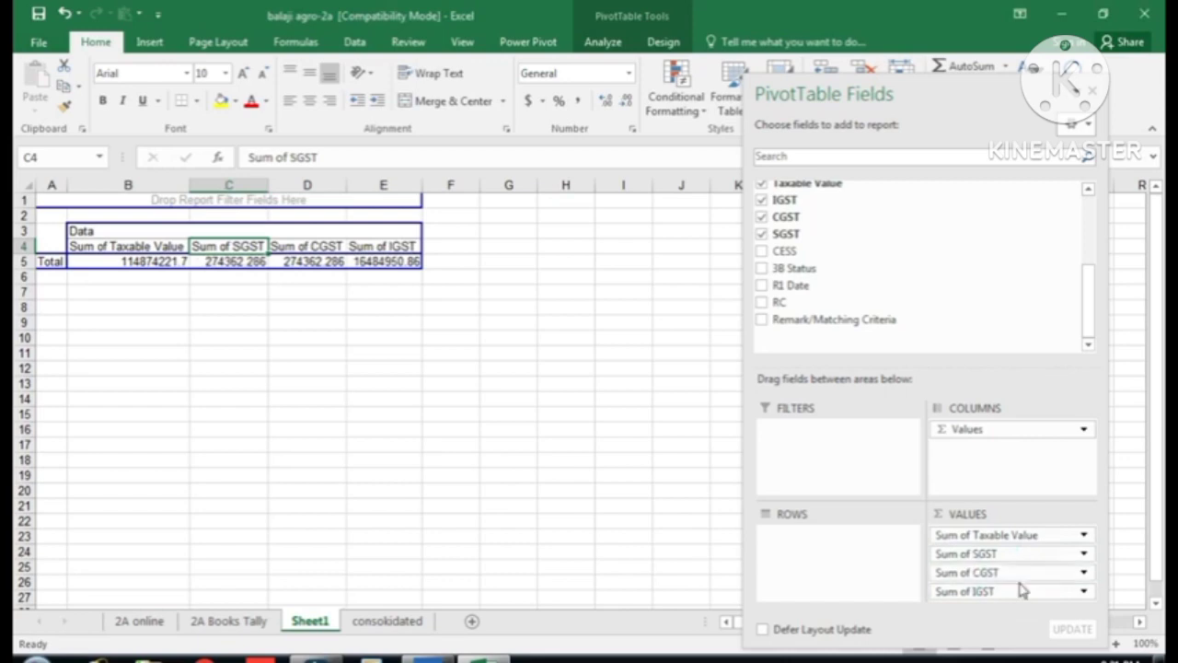
{"action": "left_click", "coordinate": [276, 321]}
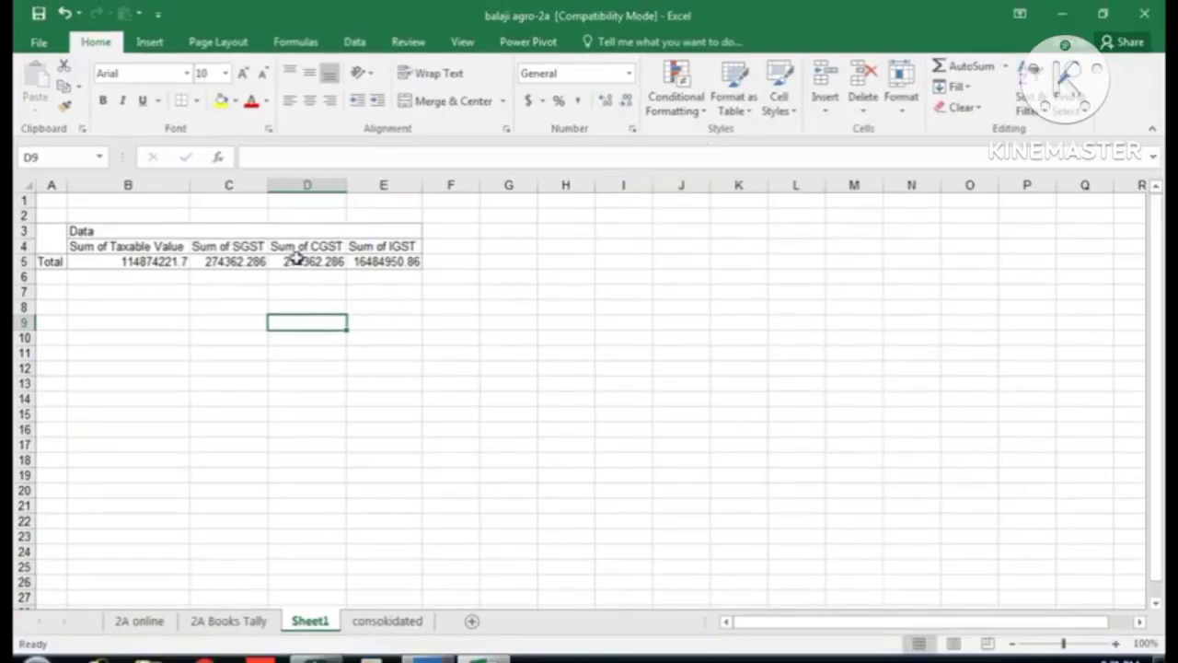
{"action": "left_click", "coordinate": [296, 260]}
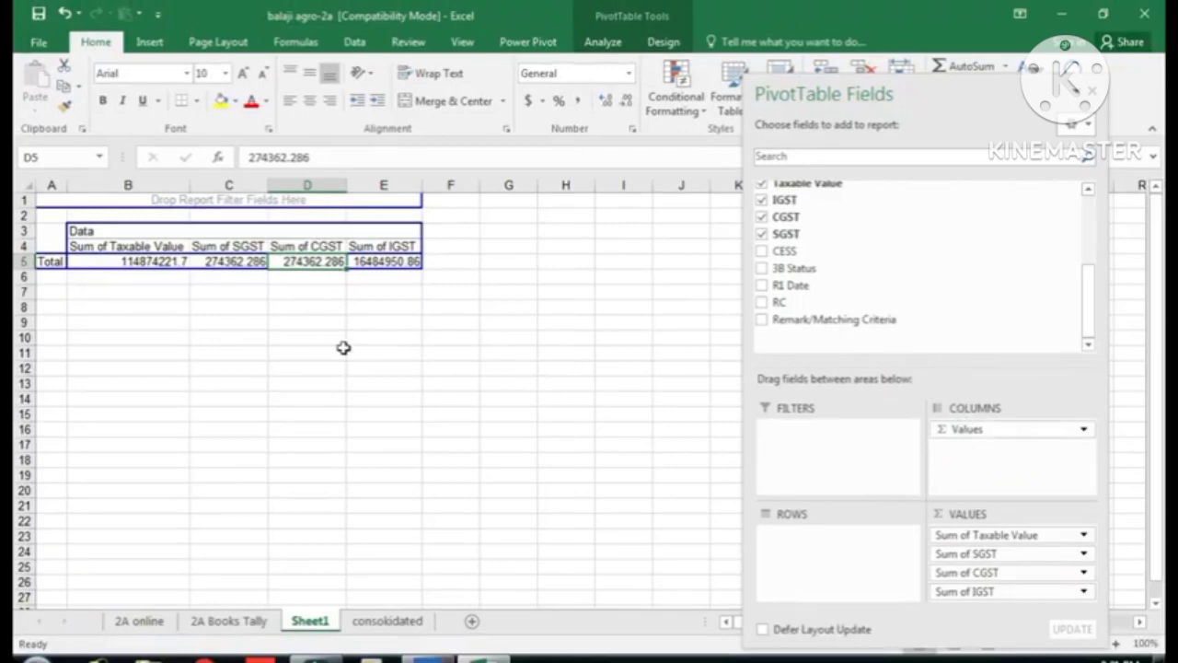
- Change the Taxable Value field's summary calculation to Count in its value field settings
{"action": "left_click", "coordinate": [1043, 541]}
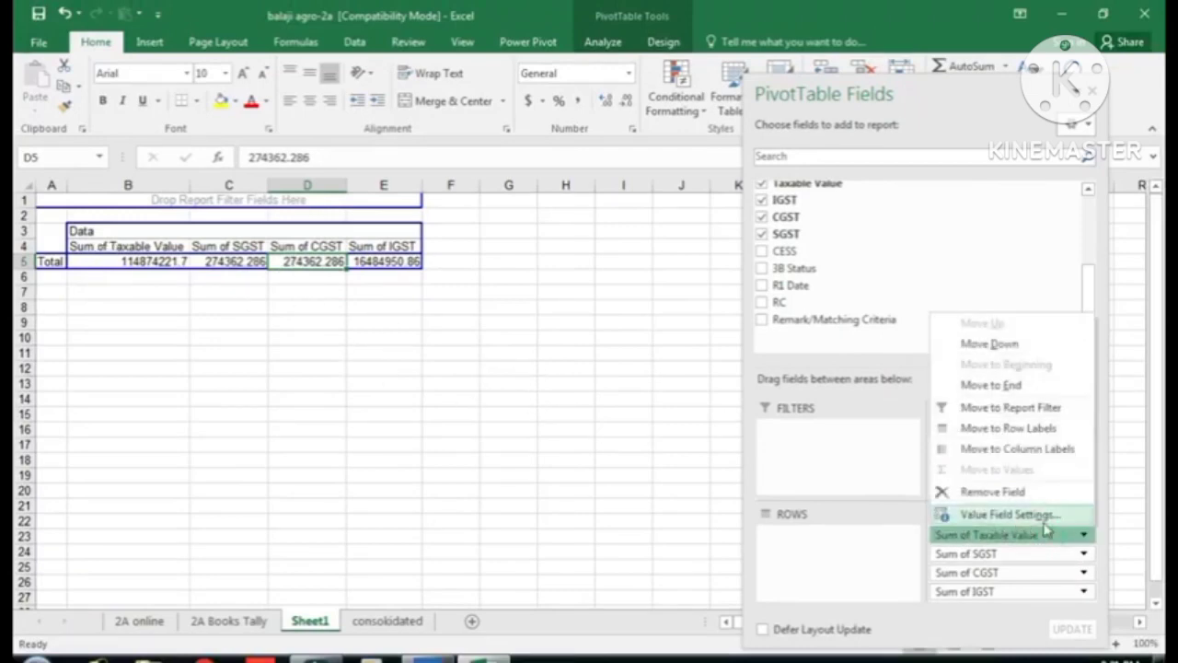
{"action": "left_click", "coordinate": [1013, 516]}
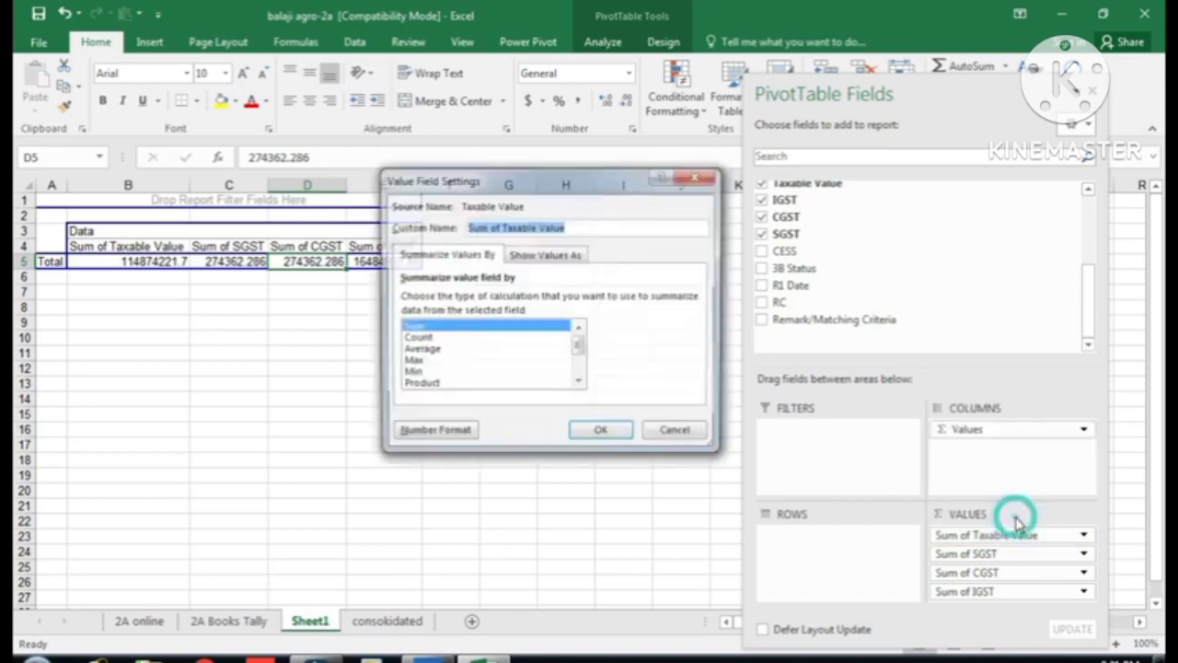
{"action": "left_click", "coordinate": [428, 339]}
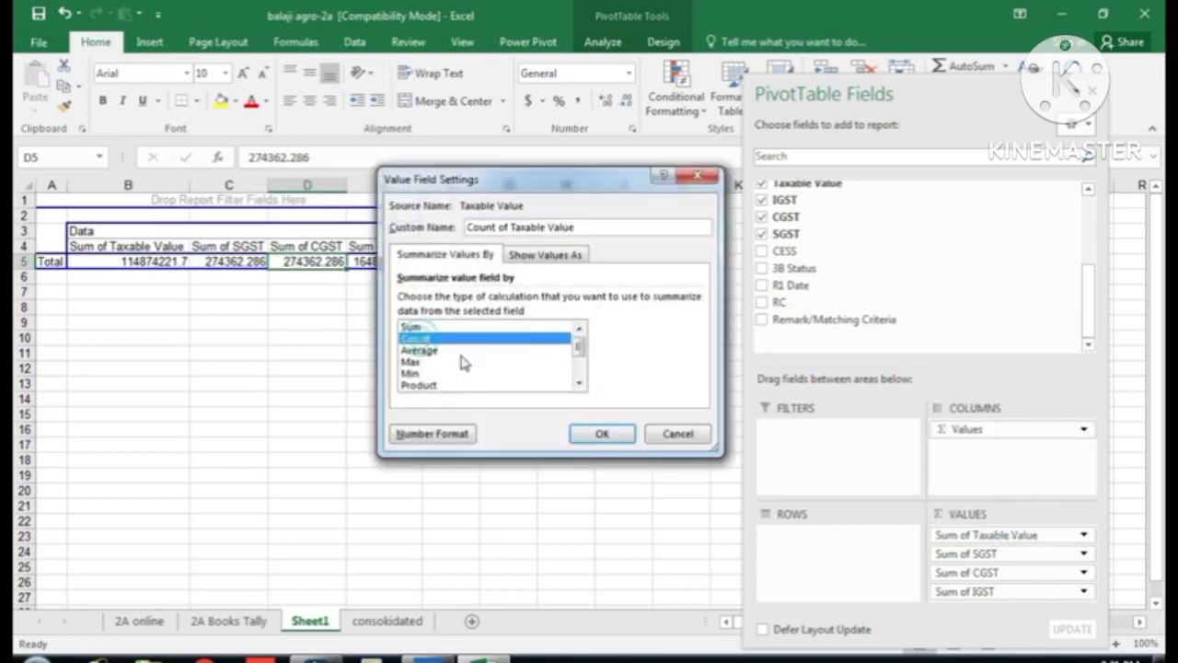
{"action": "left_click", "coordinate": [603, 434]}
{"action": "left_click", "coordinate": [221, 354]}
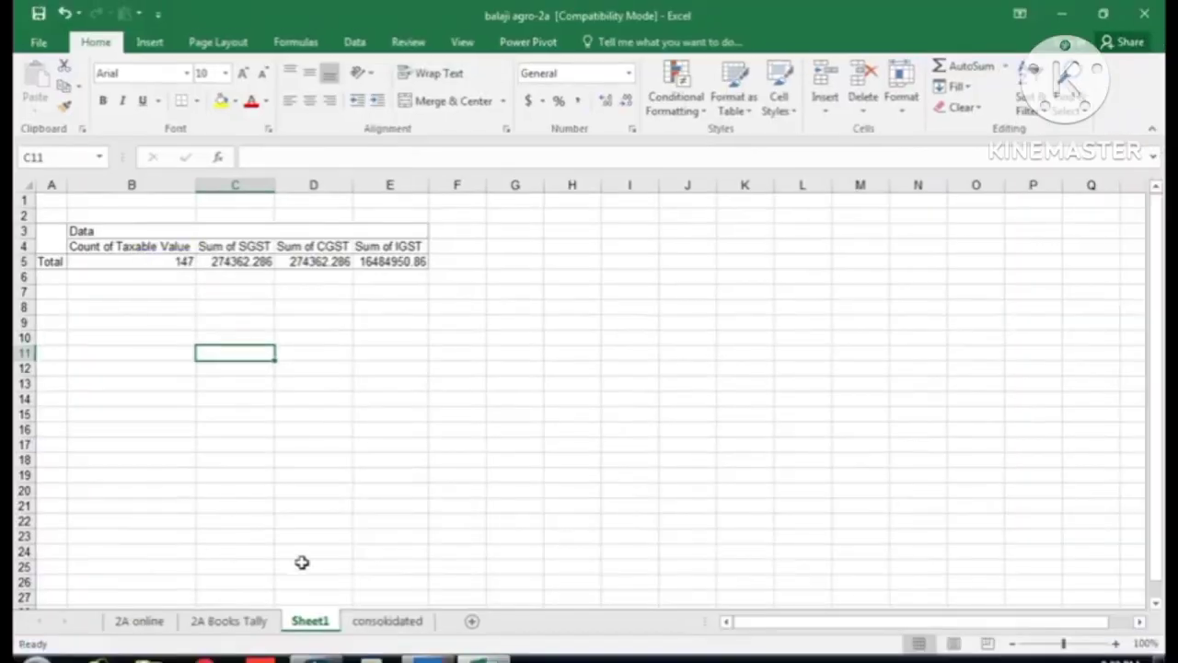
- Examine the individual Taxable Value entries on the consokidated sheet and compare them with the PivotTable's Count of Taxable Value
{"action": "left_click", "coordinate": [389, 620]}
{"action": "left_click", "coordinate": [665, 354]}
{"action": "left_click", "coordinate": [605, 270]}
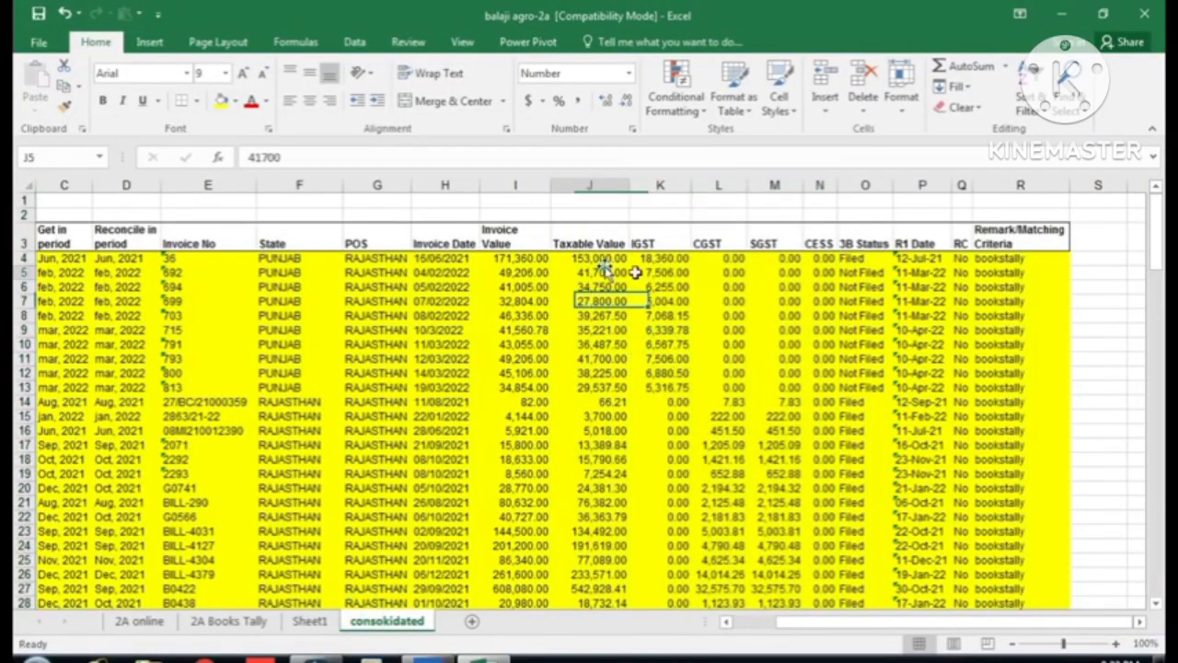
{"action": "key", "text": "Down"}
{"action": "key", "text": "Down"}
{"action": "key", "text": "Down"}
{"action": "key", "text": "Down"}
{"action": "key", "text": "Down"}
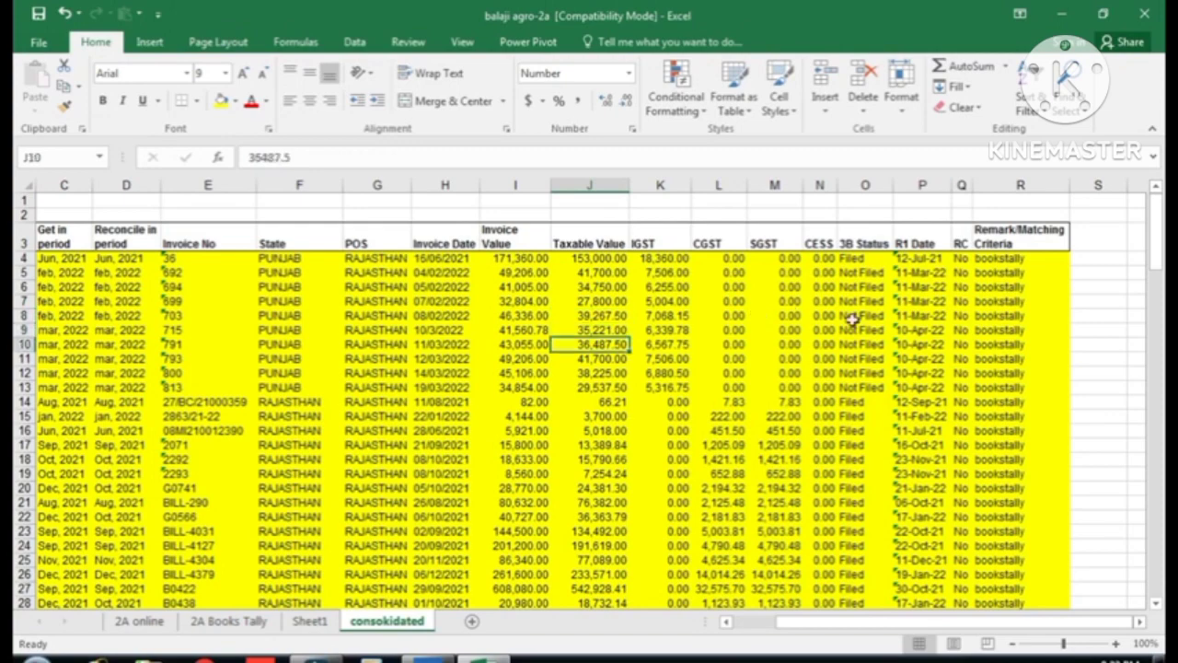
{"action": "left_click", "coordinate": [309, 620]}
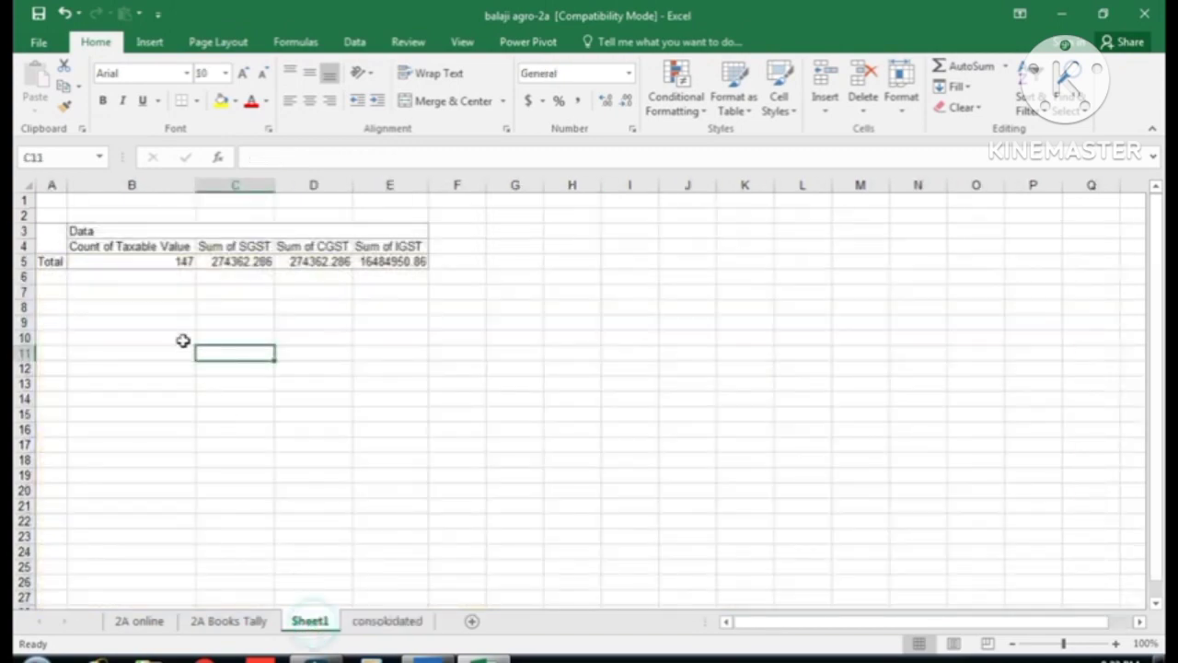
{"action": "left_click", "coordinate": [136, 262]}
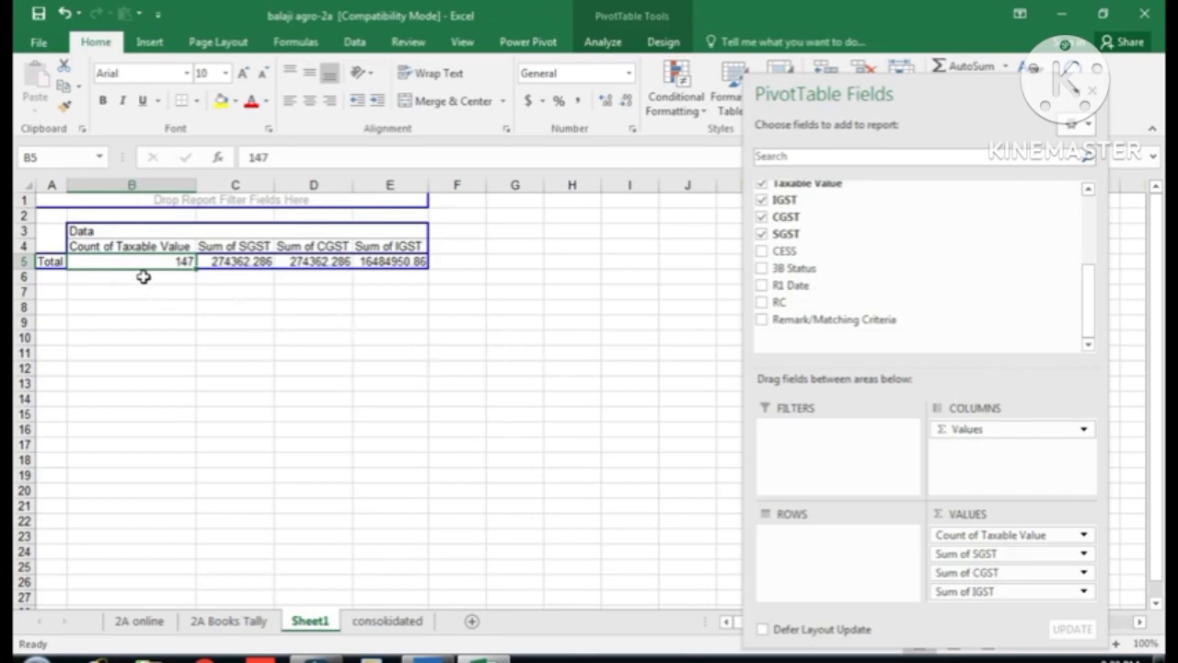
- Set the PivotTable's Taxable Value field to be summarized by Sum
{"action": "left_click", "coordinate": [1032, 535]}
{"action": "left_click", "coordinate": [1013, 516]}
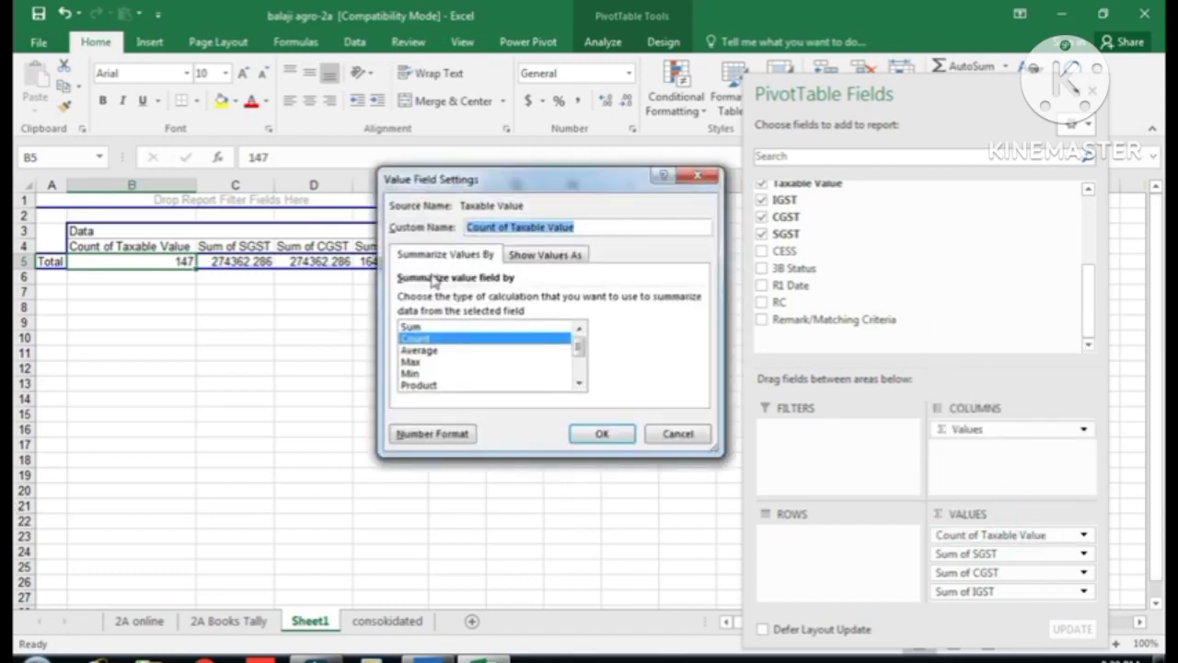
{"action": "left_click", "coordinate": [414, 328]}
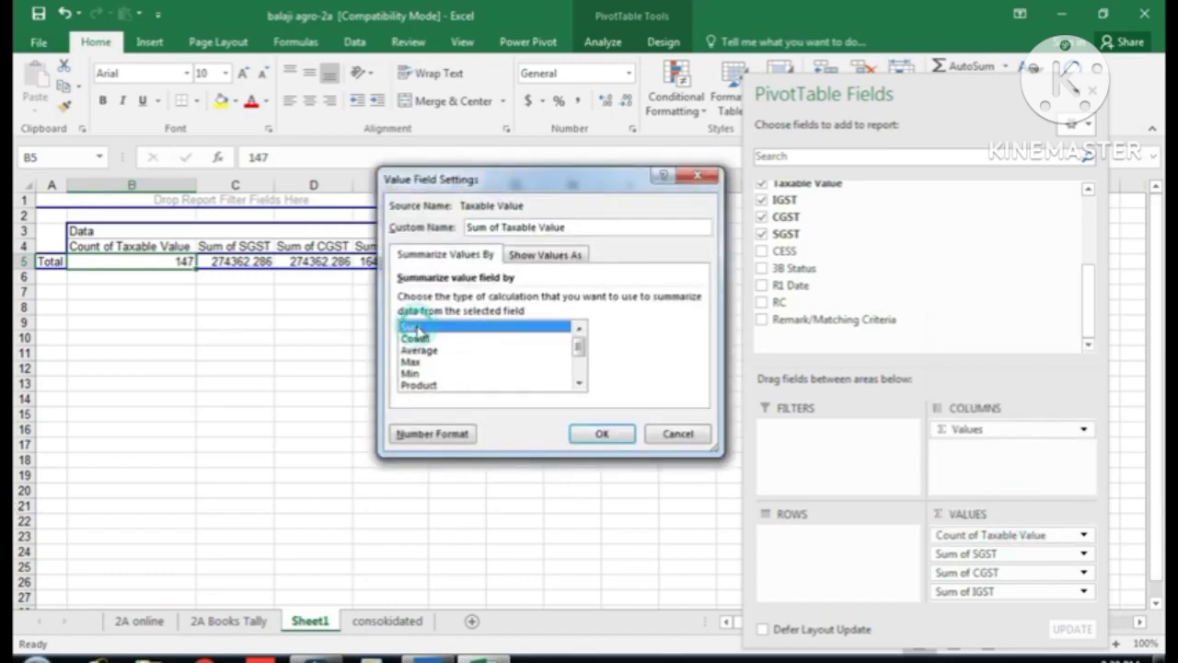
{"action": "left_click", "coordinate": [599, 437]}
{"action": "left_click", "coordinate": [366, 383]}
{"action": "left_click", "coordinate": [140, 261]}
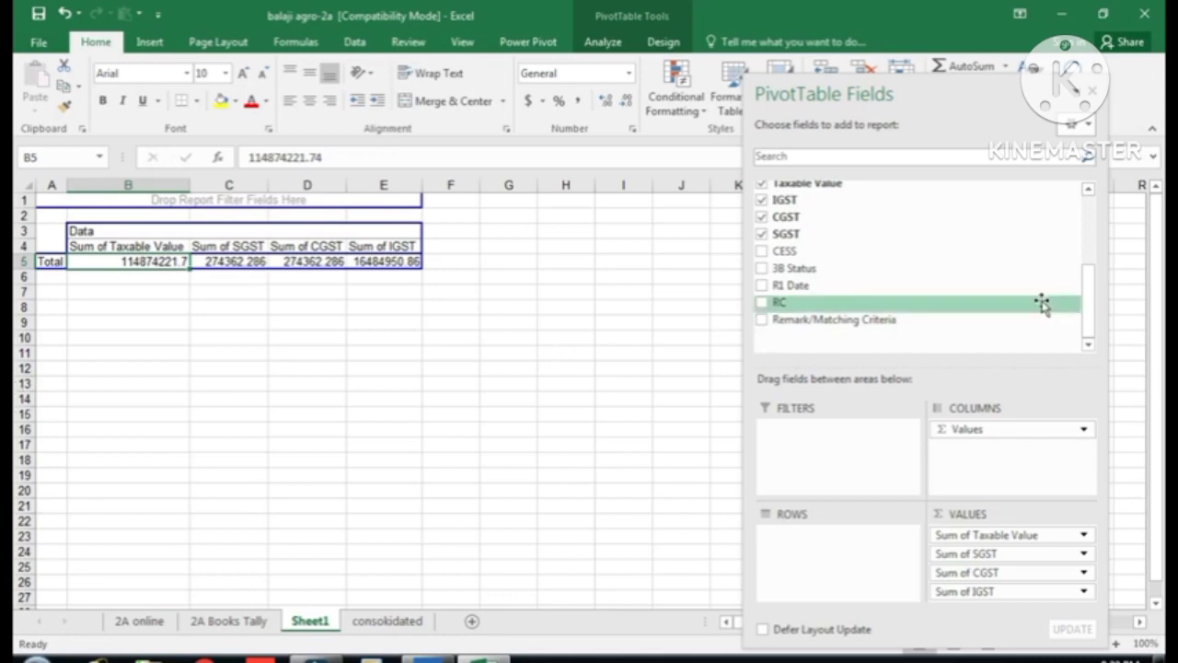
- Add the GSTIN field to the PivotTable's rows and review the taxable value for each GSTIN
{"action": "scroll", "coordinate": [1089, 317], "scroll_direction": "up", "scroll_amount": 5}
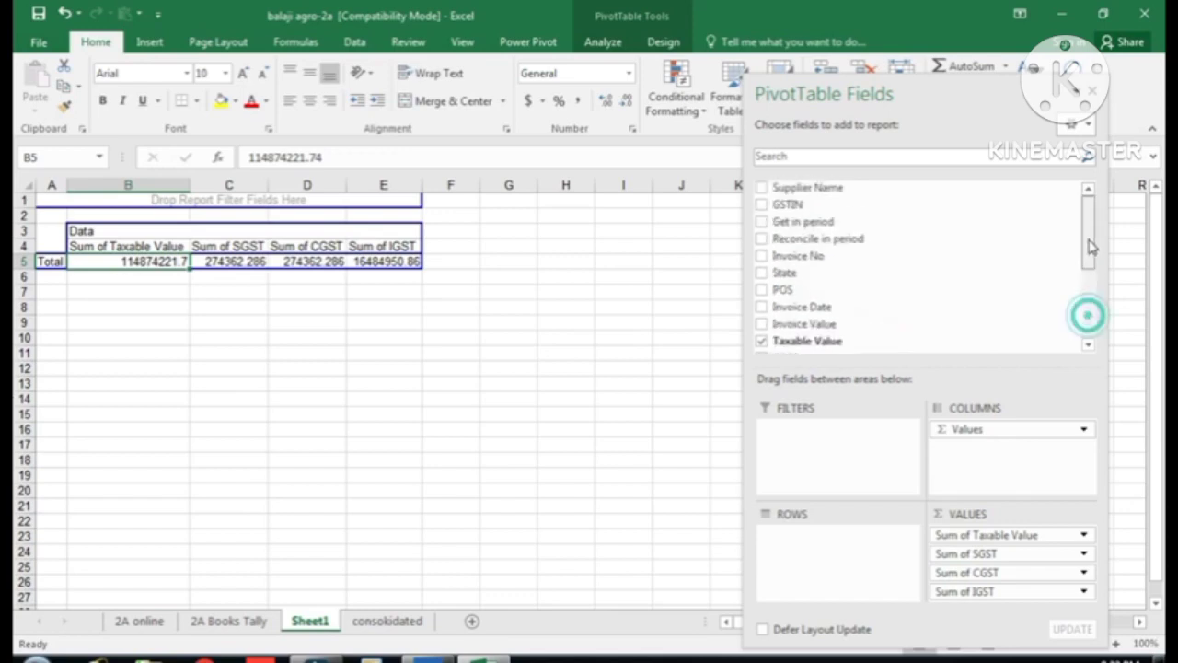
{"action": "left_click_drag", "start_coordinate": [788, 208], "coordinate": [804, 560]}
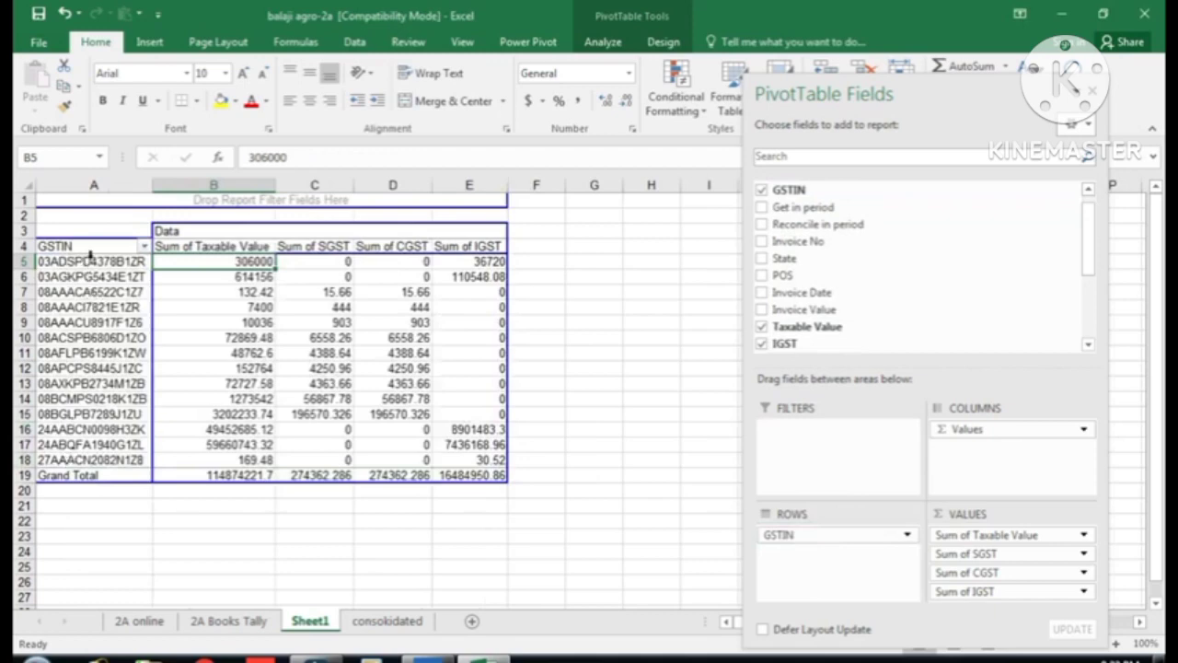
{"action": "left_click", "coordinate": [116, 445]}
{"action": "left_click", "coordinate": [249, 338]}
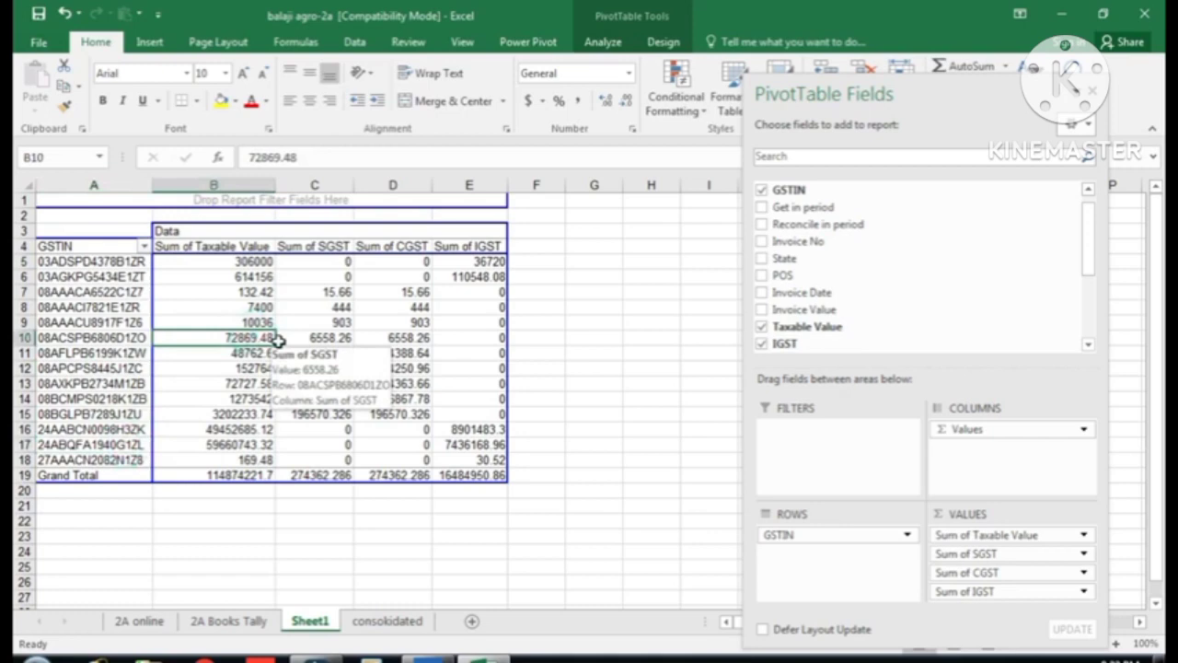
{"action": "left_click", "coordinate": [248, 262]}
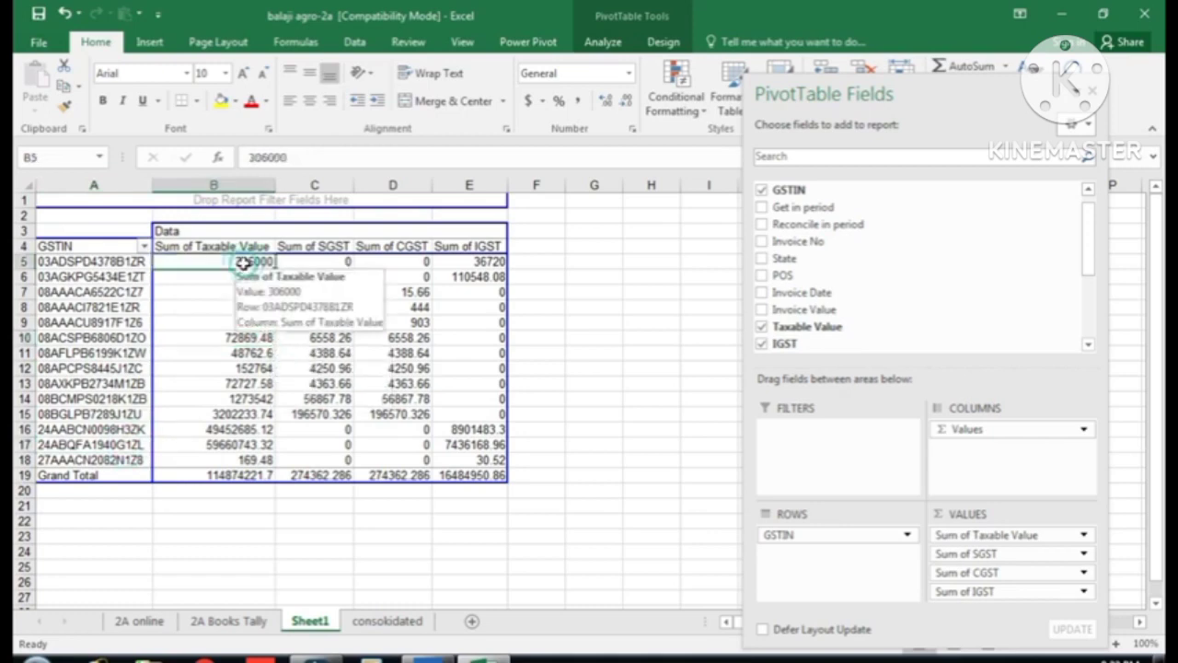
{"action": "mouse_move", "coordinate": [242, 361]}
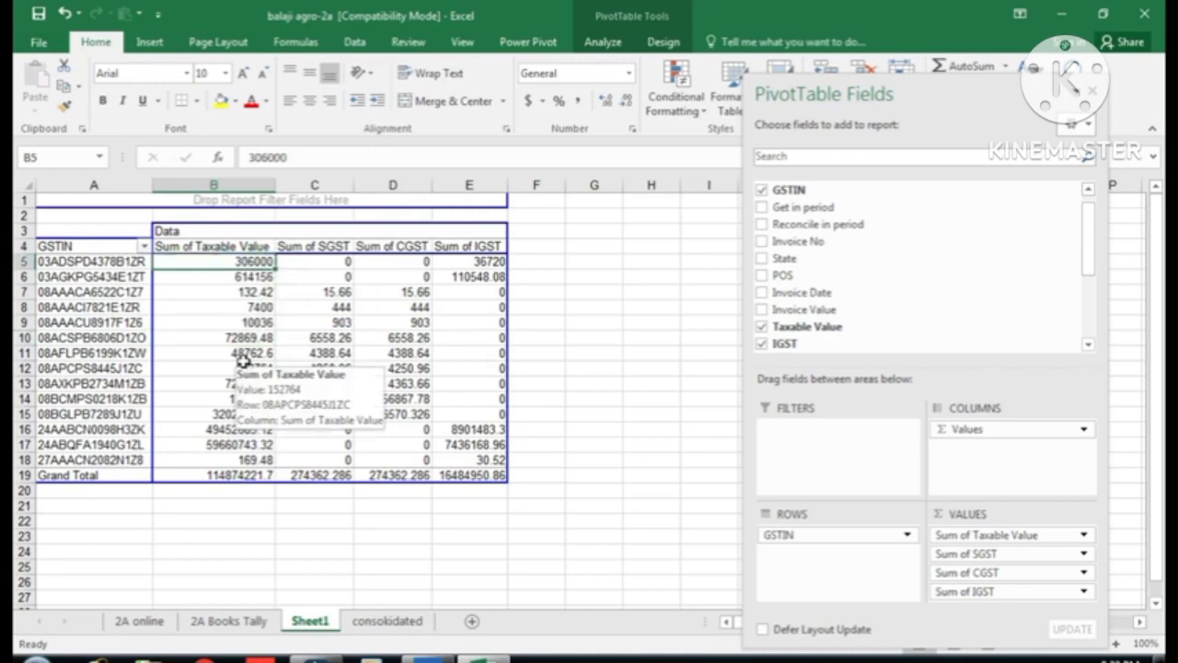
- Add Remark/Matching Criteria below GSTIN in the PivotTable's rows and widen column A to fit the full GSTINs
{"action": "left_click_drag", "start_coordinate": [1090, 257], "coordinate": [1092, 335]}
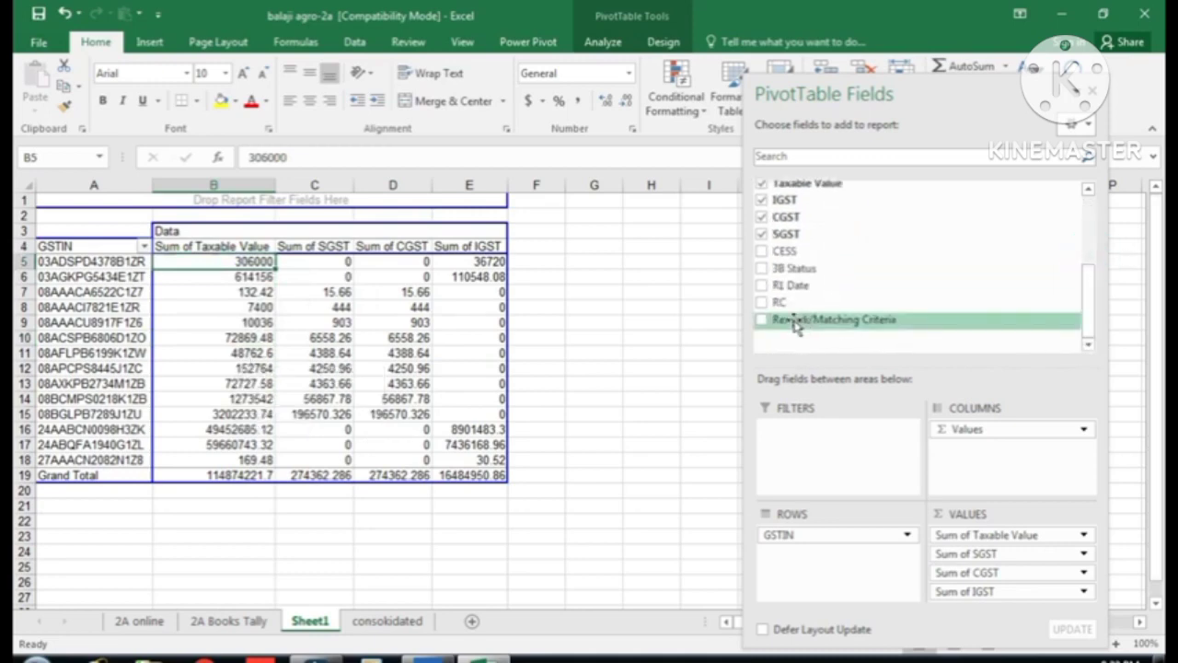
{"action": "left_click_drag", "start_coordinate": [797, 324], "coordinate": [845, 578]}
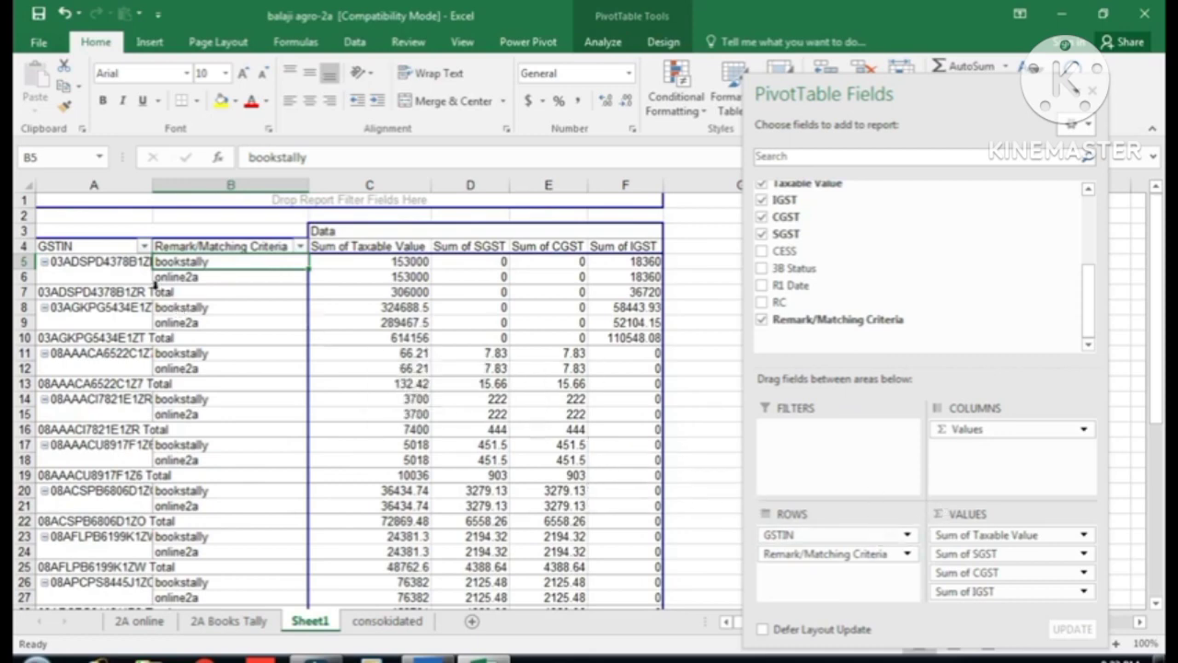
{"action": "left_click_drag", "start_coordinate": [152, 185], "coordinate": [198, 198]}
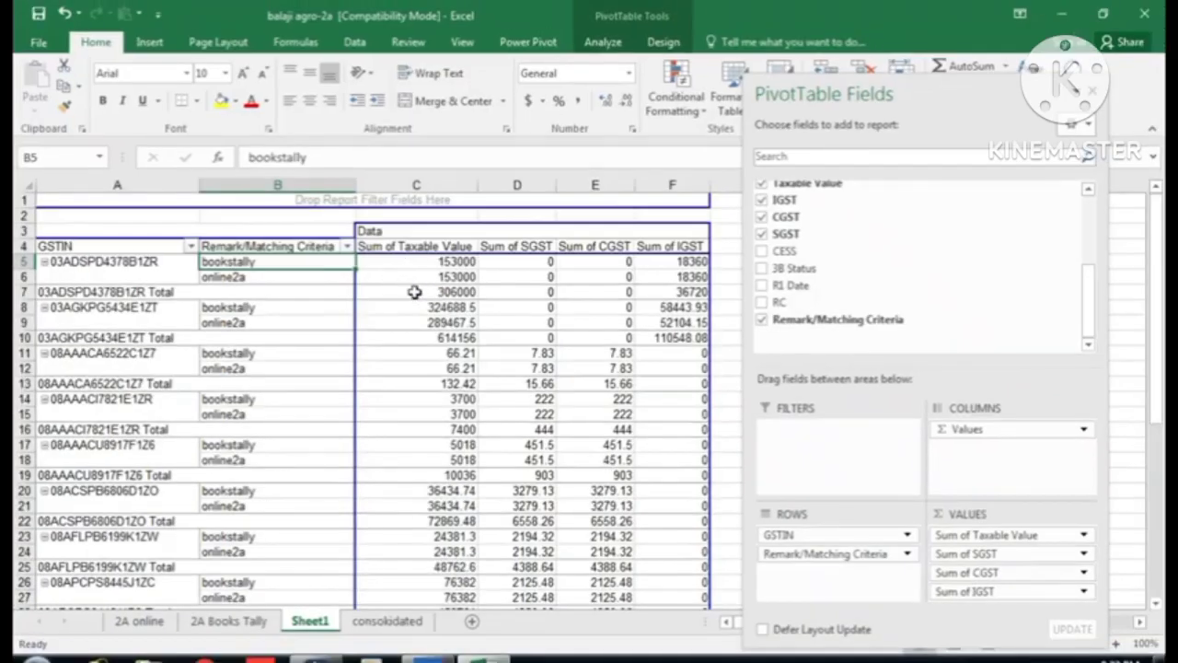
- Turn off the PivotTable's subtotals and look over the bookstally and online2a rows under each GSTIN
{"action": "left_click", "coordinate": [635, 342]}
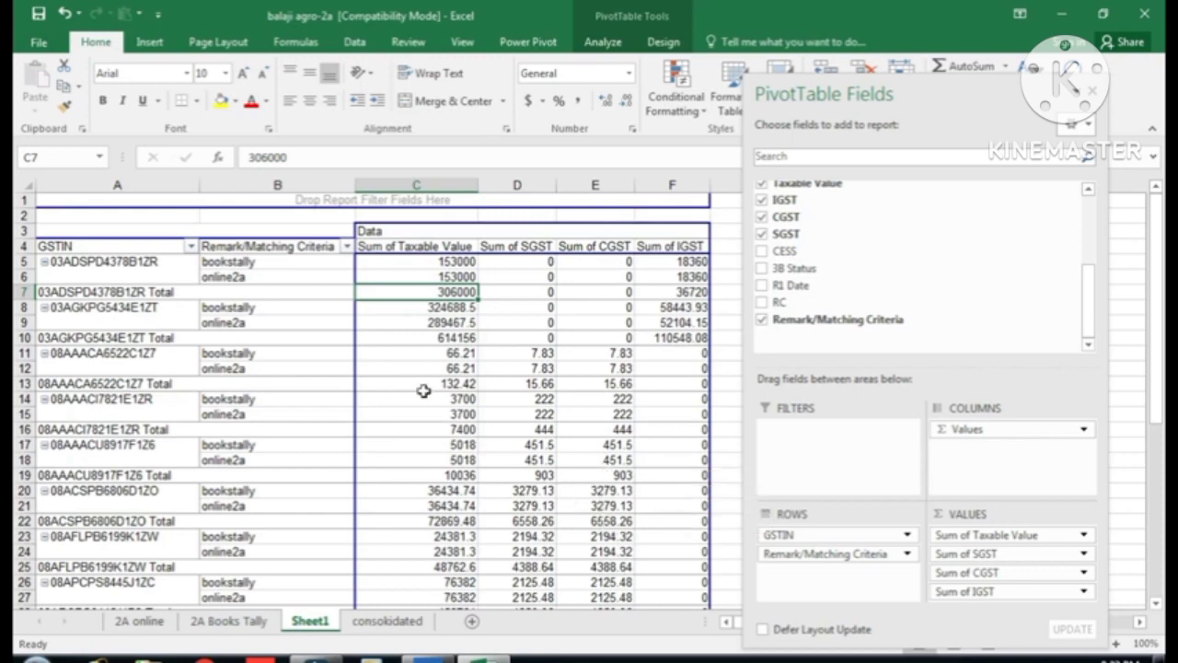
{"action": "left_click", "coordinate": [663, 41]}
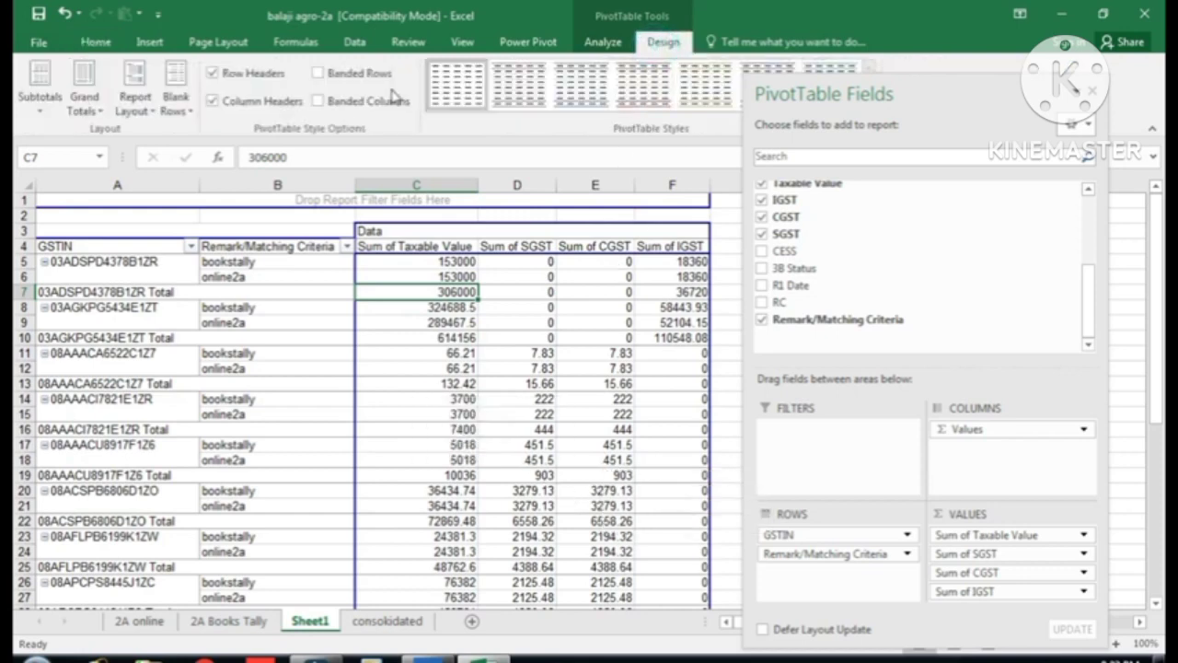
{"action": "left_click", "coordinate": [42, 106]}
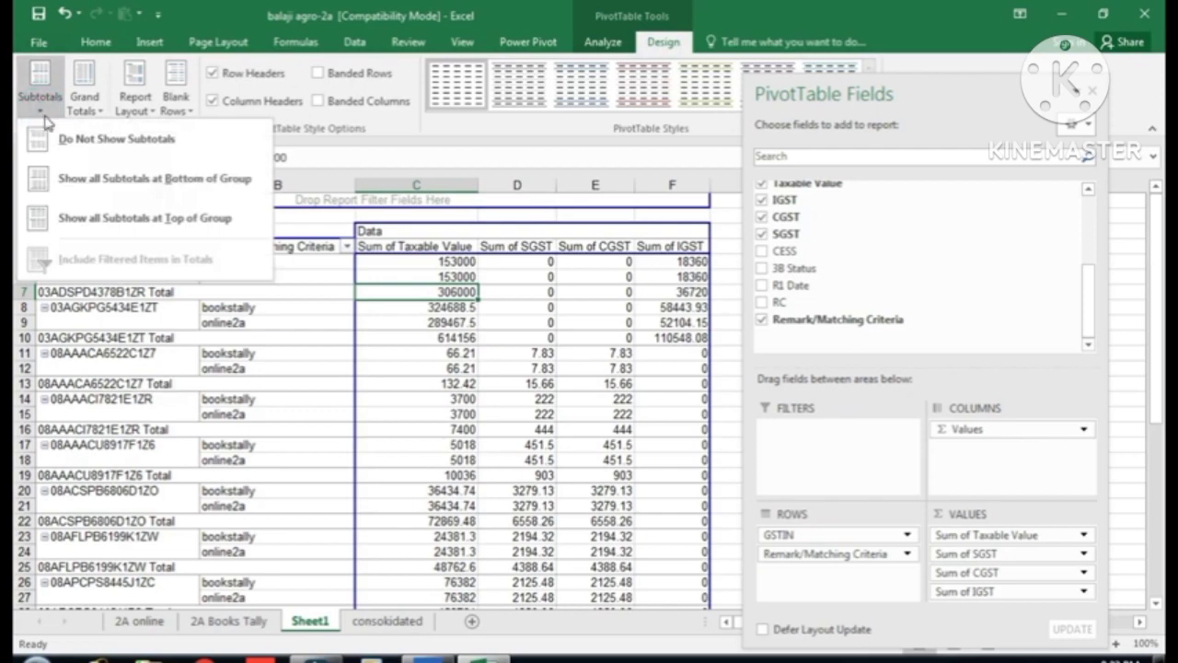
{"action": "left_click", "coordinate": [83, 138]}
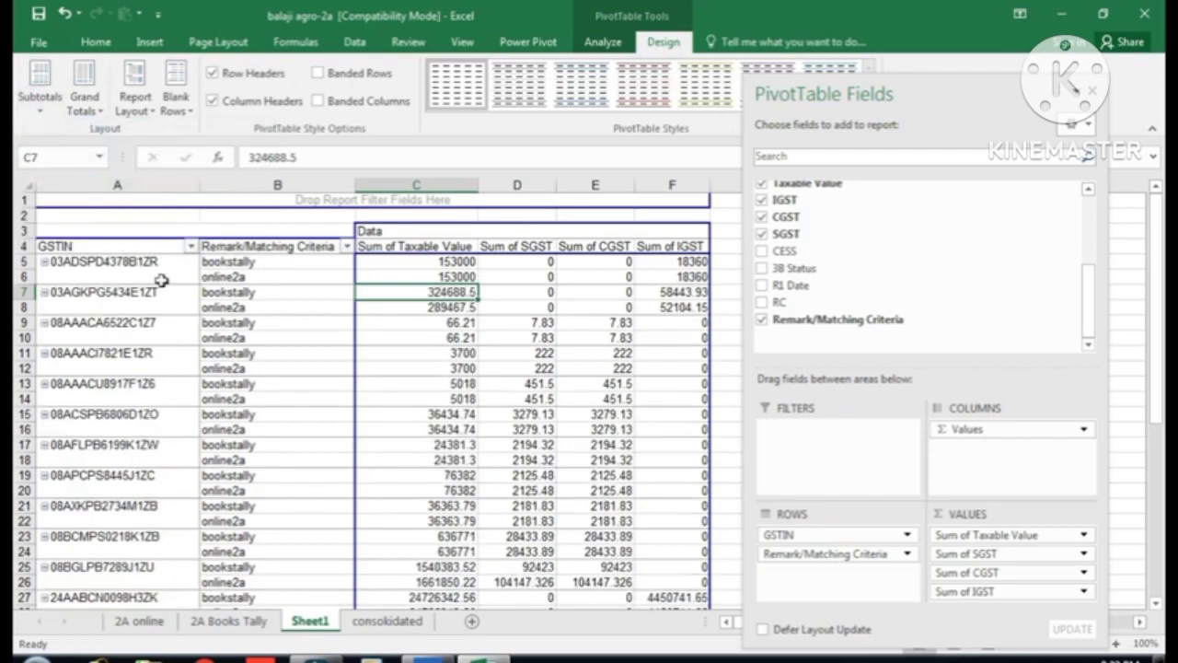
{"action": "left_click", "coordinate": [318, 322]}
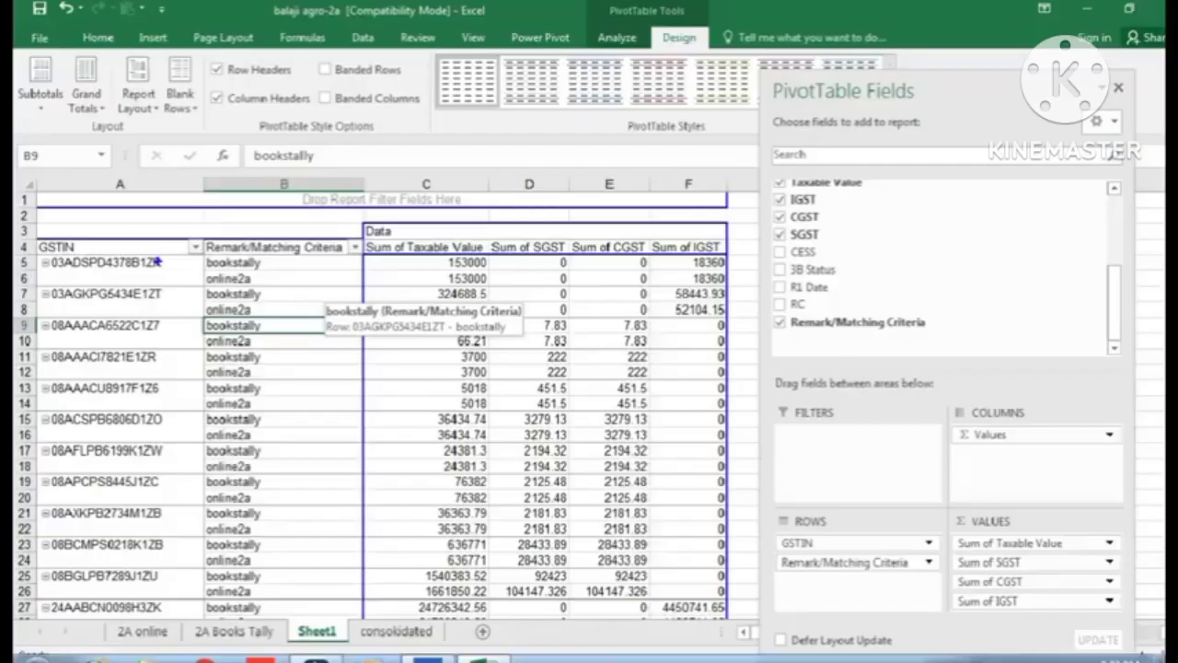
{"action": "left_click", "coordinate": [157, 296]}
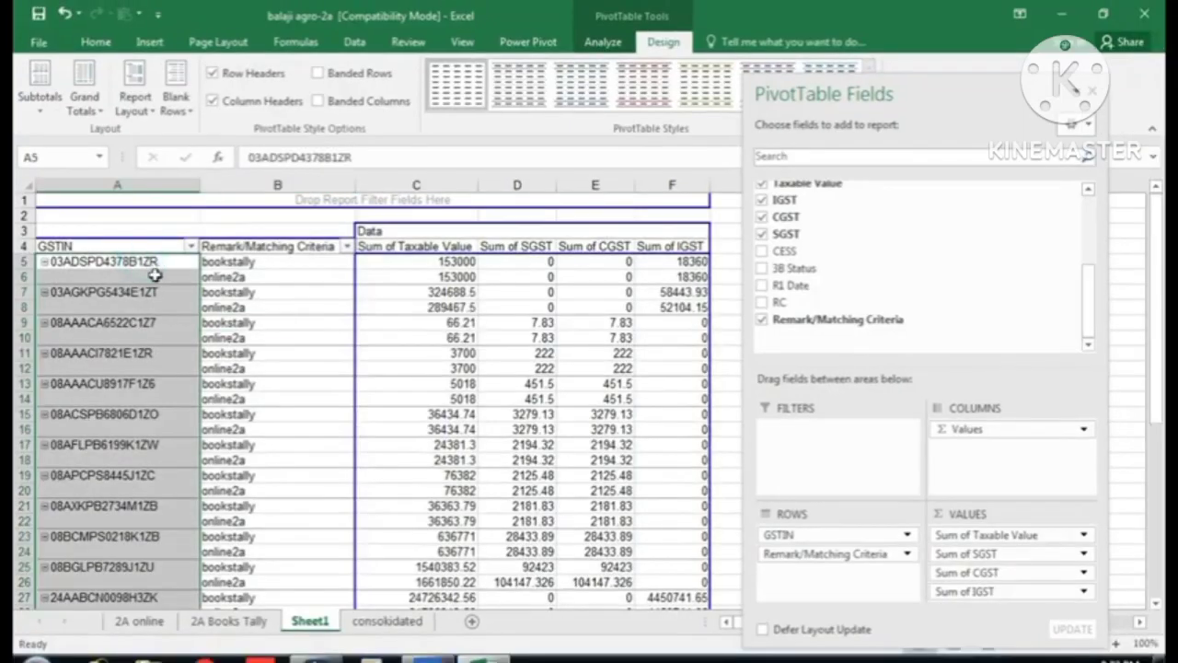
{"action": "left_click", "coordinate": [155, 275]}
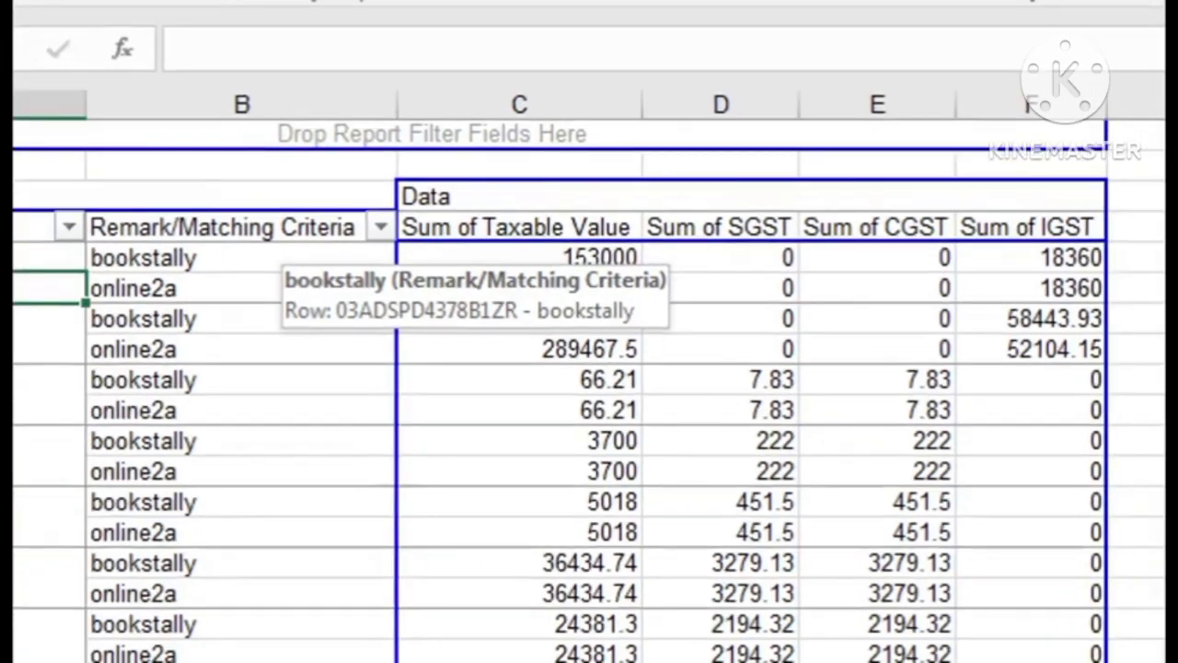
{"action": "left_click", "coordinate": [364, 471]}
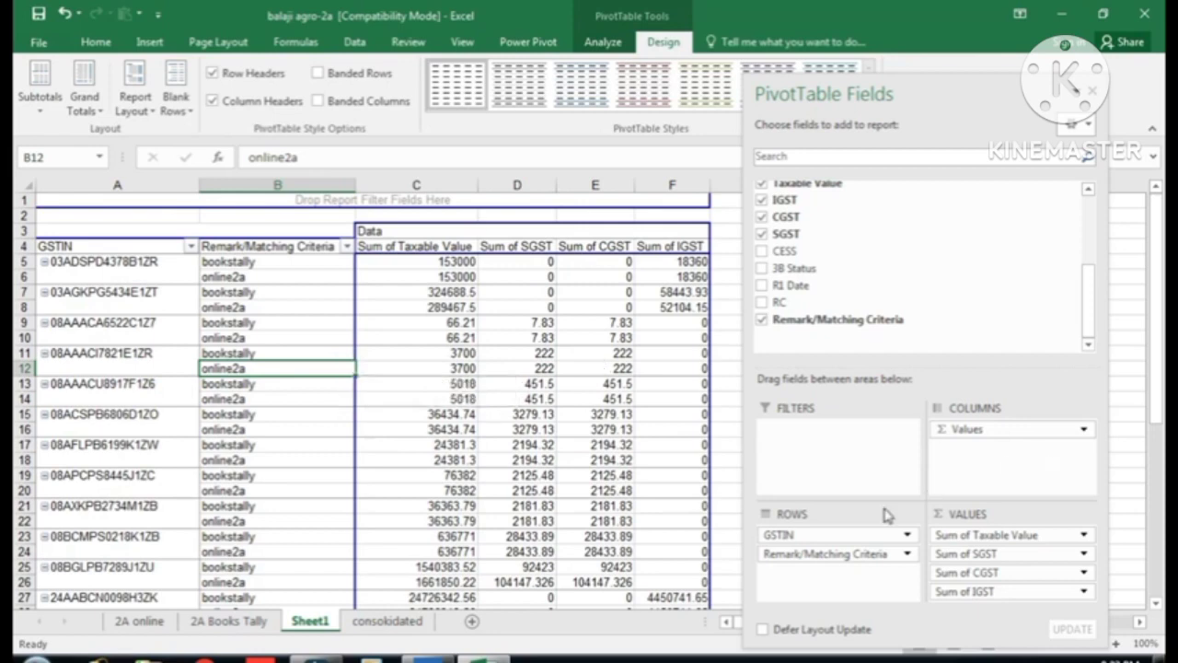
- Move Remark/Matching Criteria from the PivotTable's rows to its columns and compare the bookstally and online2a figures side by side
{"action": "left_click_drag", "start_coordinate": [826, 555], "coordinate": [1008, 466]}
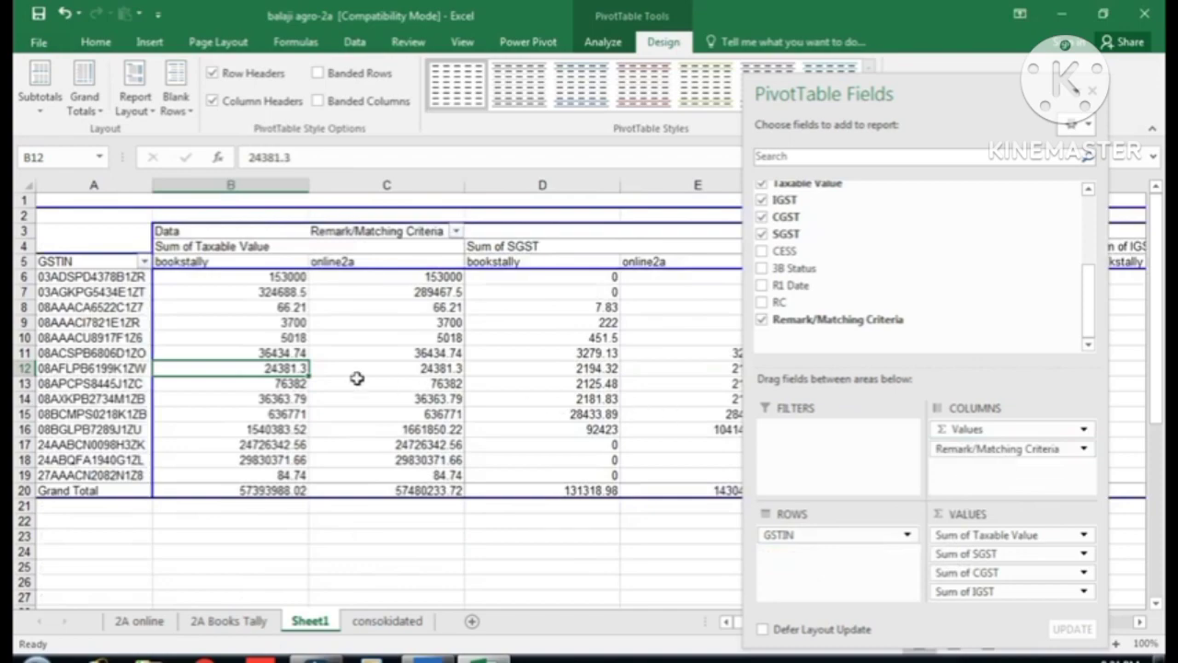
{"action": "left_click", "coordinate": [357, 378]}
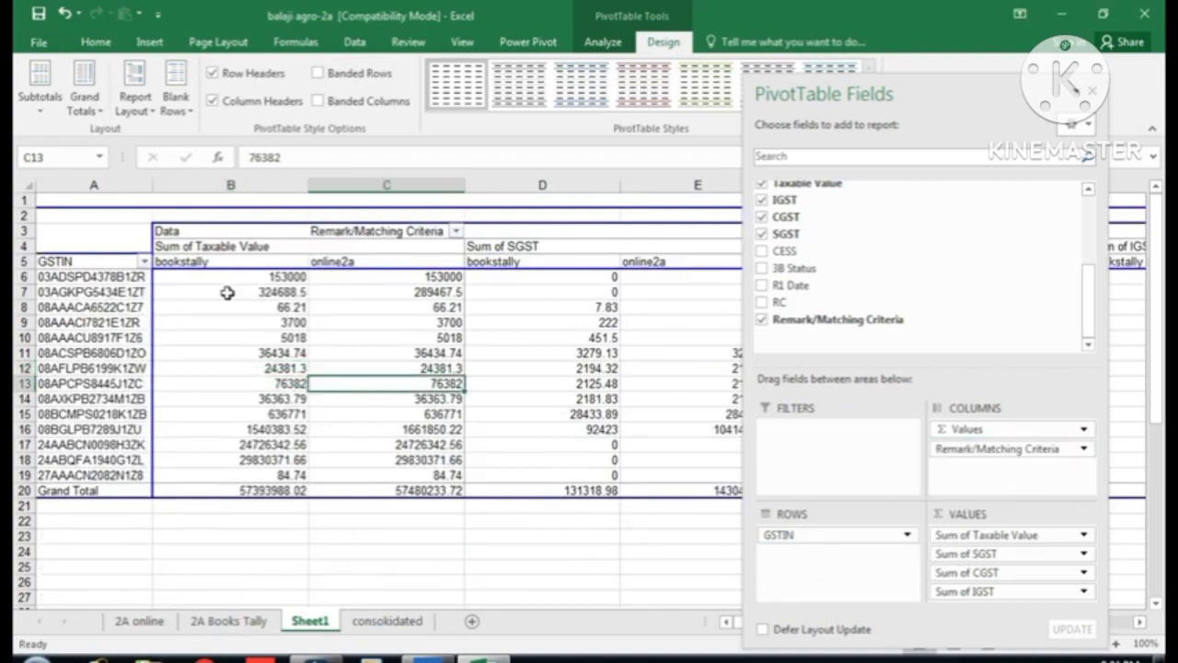
{"action": "mouse_move", "coordinate": [227, 292]}
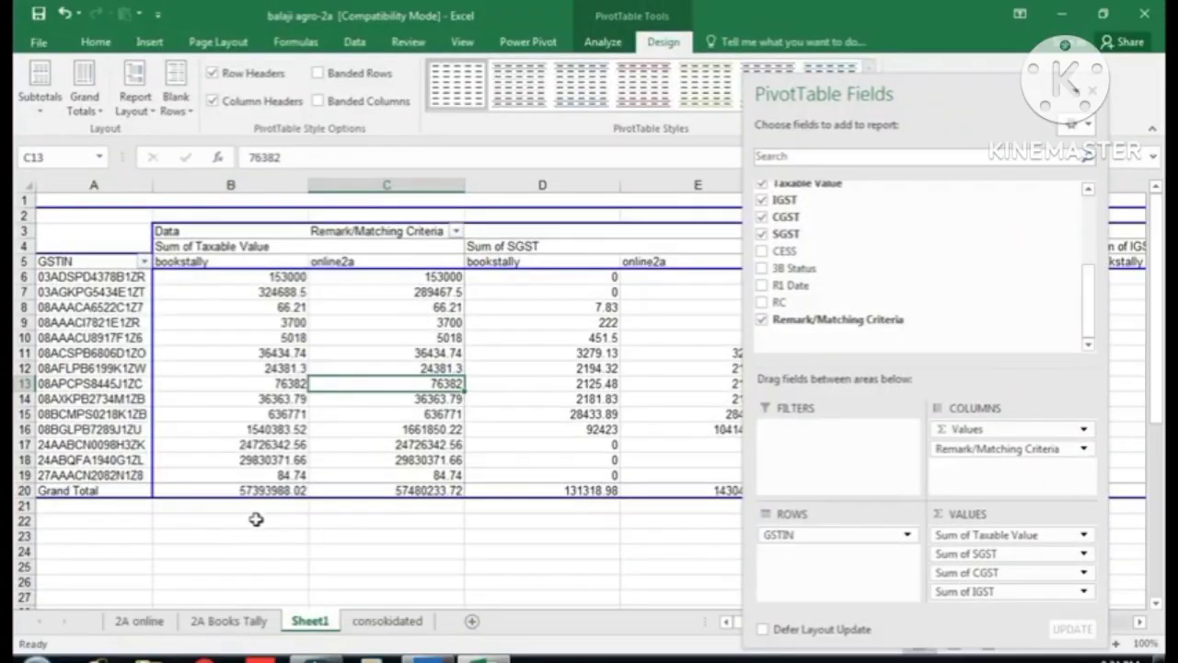
{"action": "left_click", "coordinate": [256, 519]}
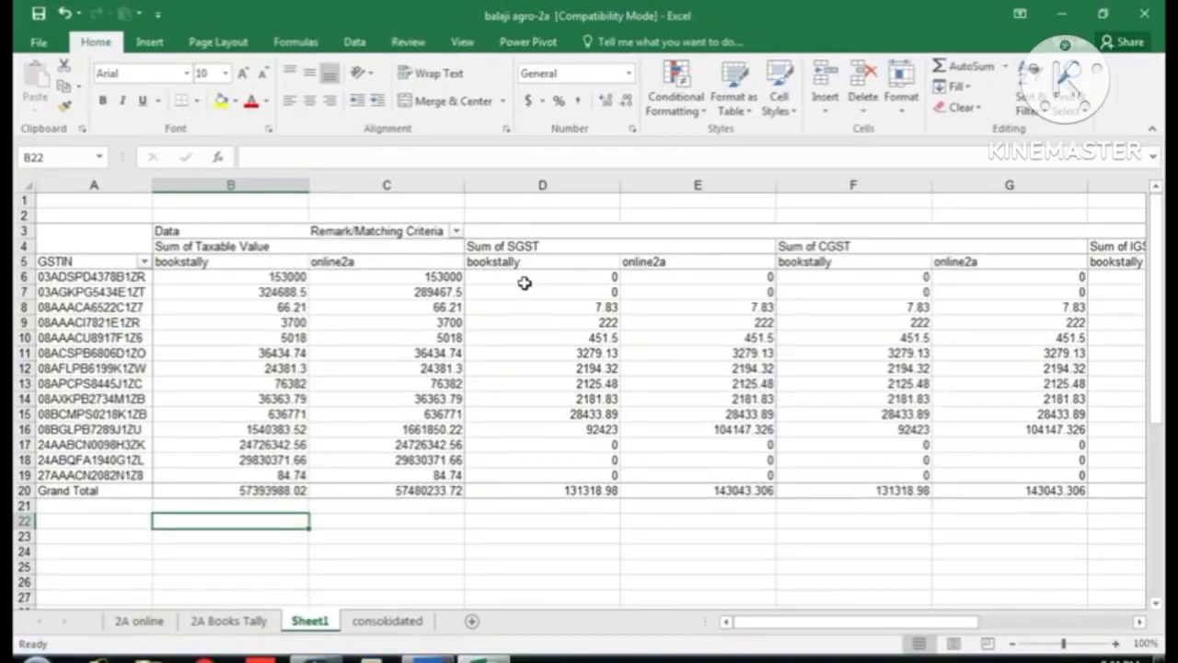
{"action": "left_click", "coordinate": [1013, 256]}
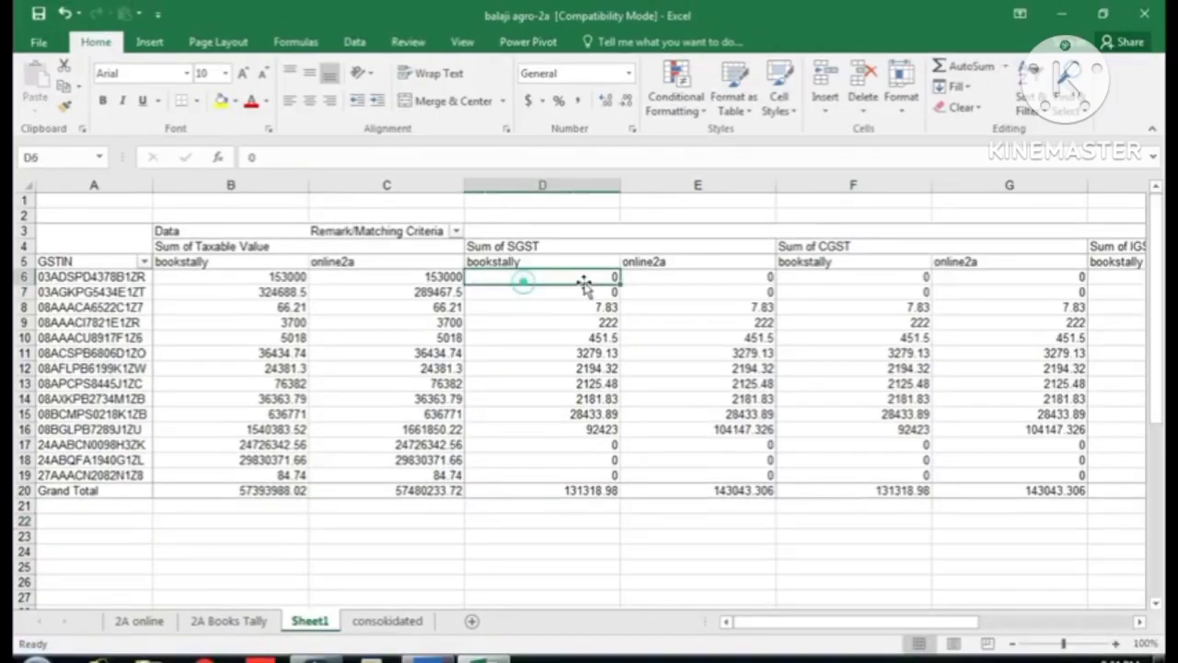
{"action": "left_click", "coordinate": [635, 566]}
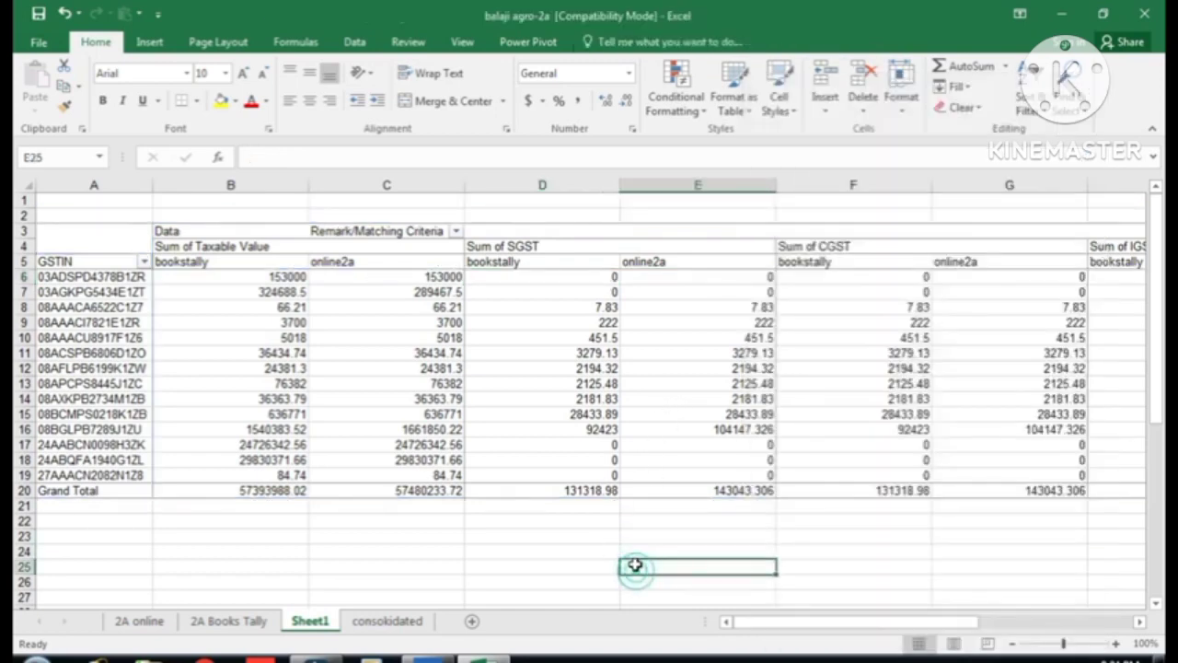
- AutoFit the width of all columns on Sheet1
{"action": "left_click", "coordinate": [23, 185]}
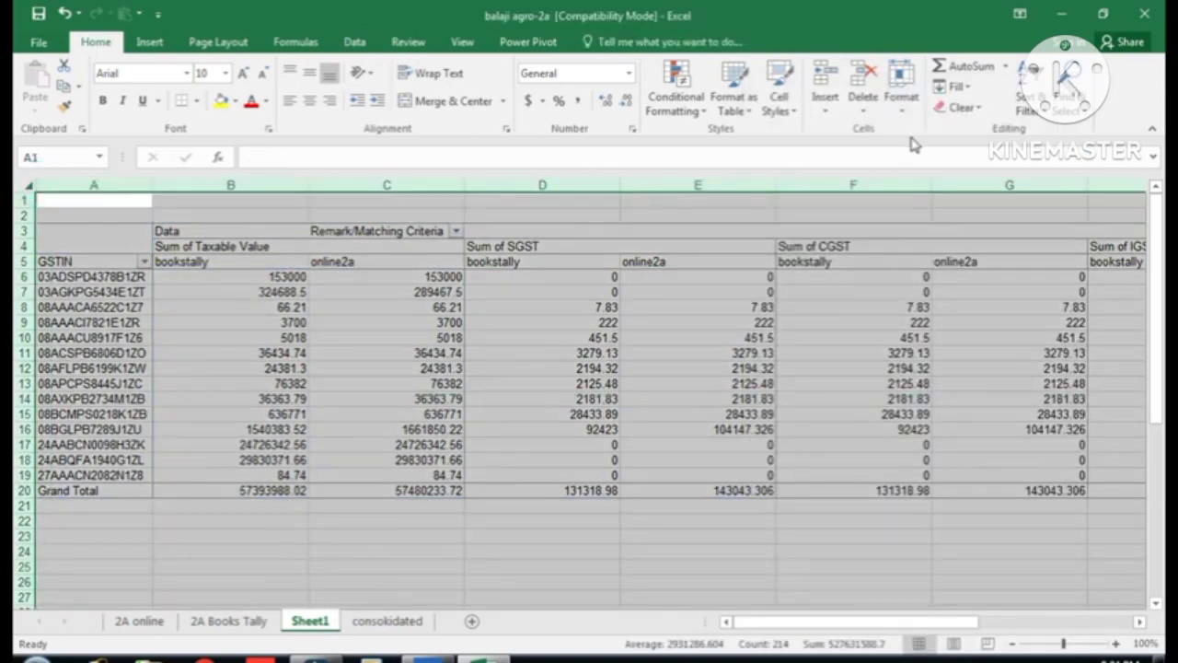
{"action": "left_click", "coordinate": [902, 92]}
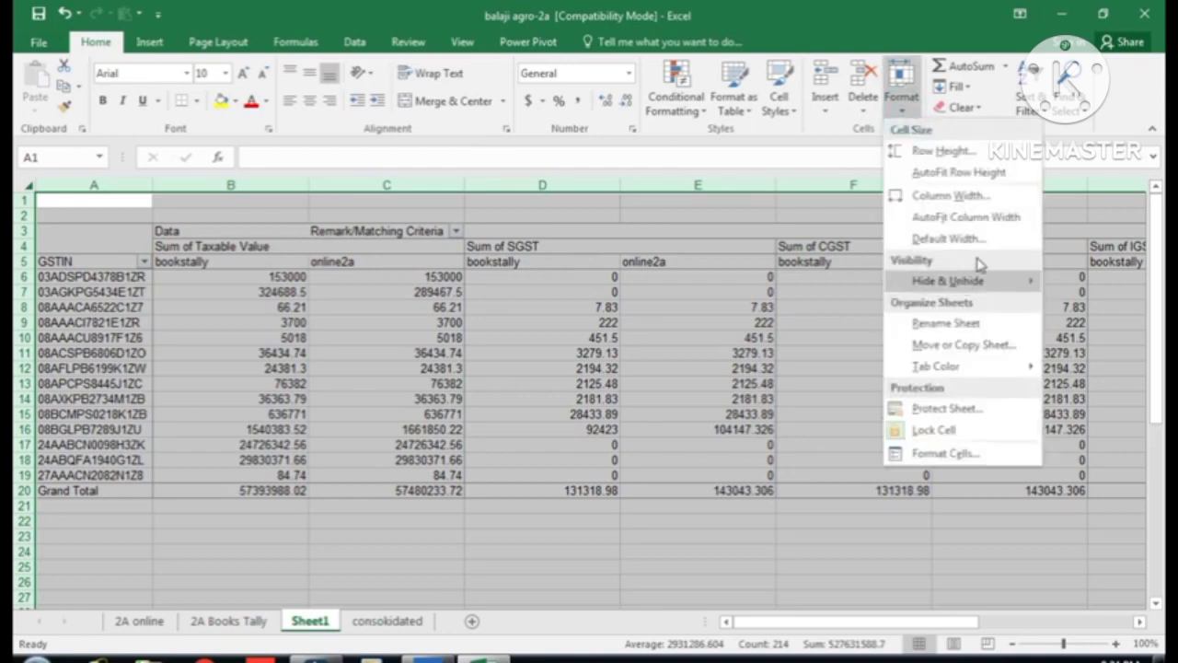
{"action": "left_click", "coordinate": [976, 217]}
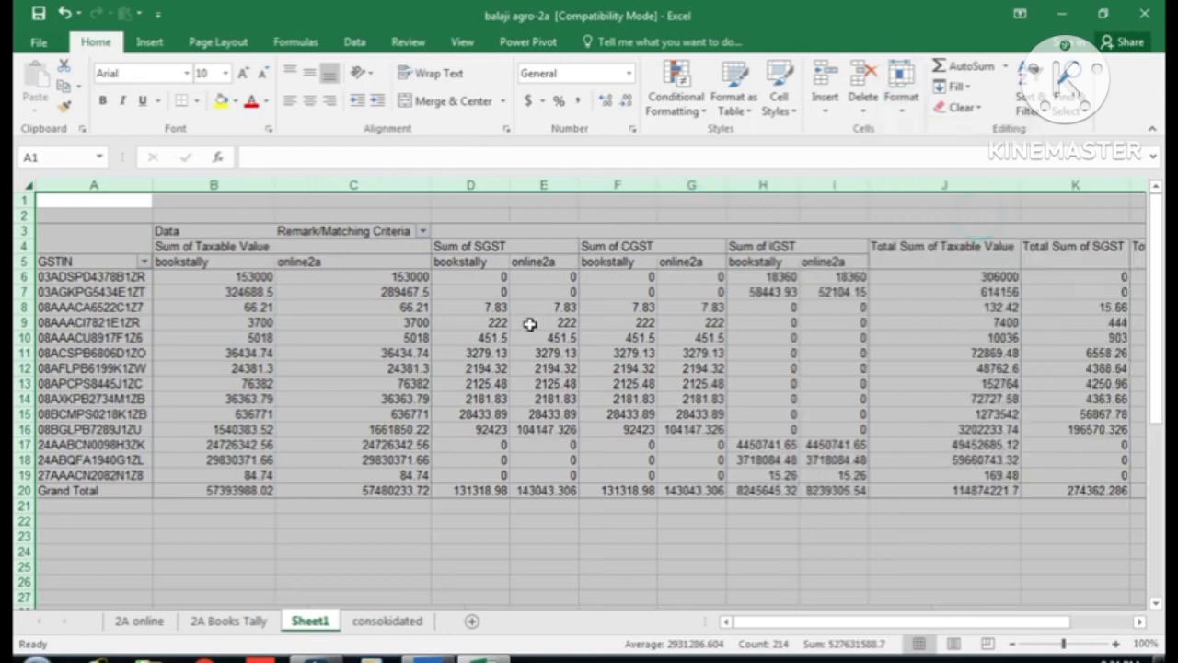
{"action": "left_click", "coordinate": [530, 324]}
{"action": "left_click", "coordinate": [542, 550]}
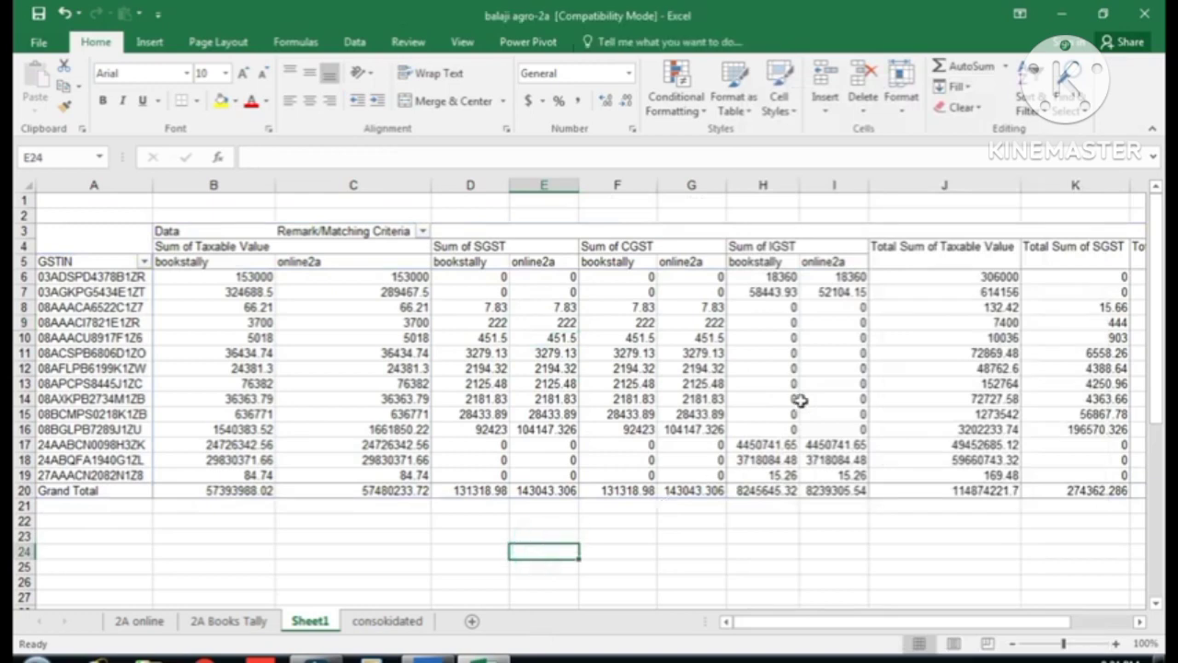
- Examine the total columns for Taxable Value, SGST, CGST and IGST that follow the bookstally and online2a columns
{"action": "left_click", "coordinate": [931, 187]}
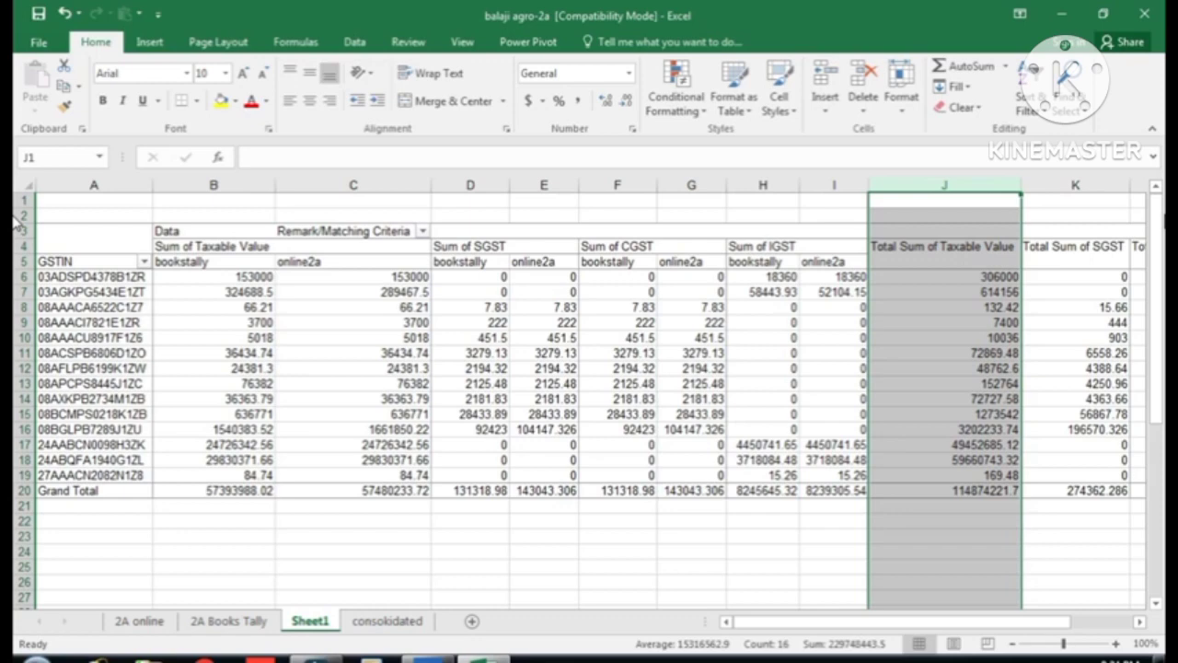
{"action": "key", "text": "ctrl+Down"}
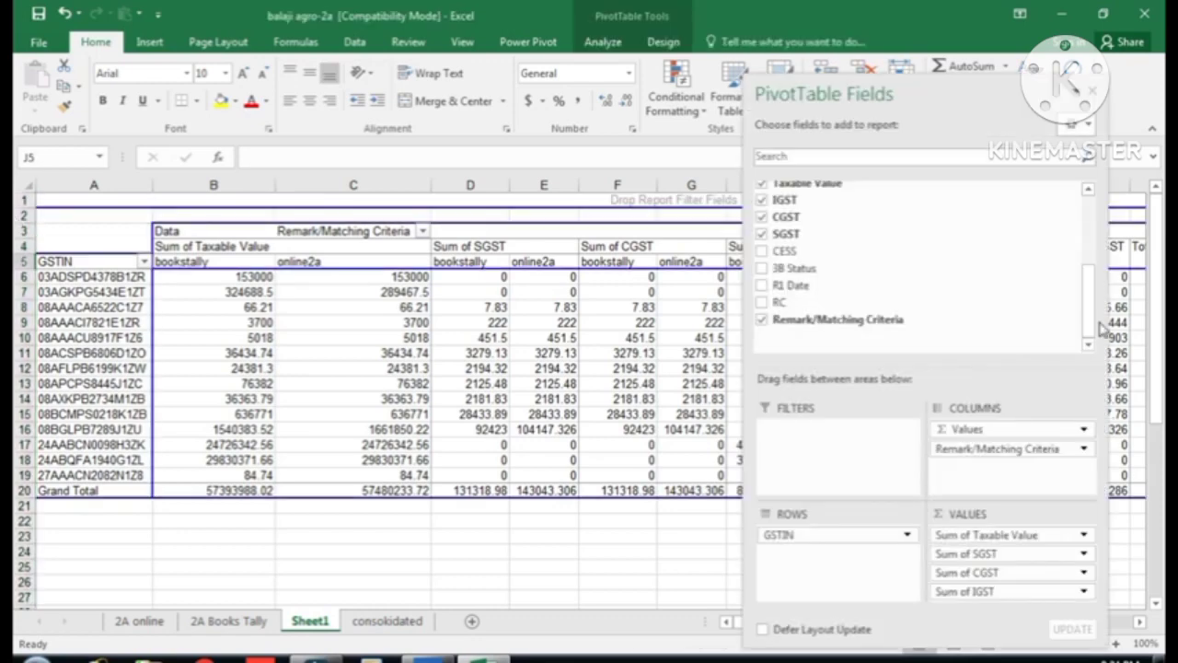
{"action": "left_click", "coordinate": [654, 535]}
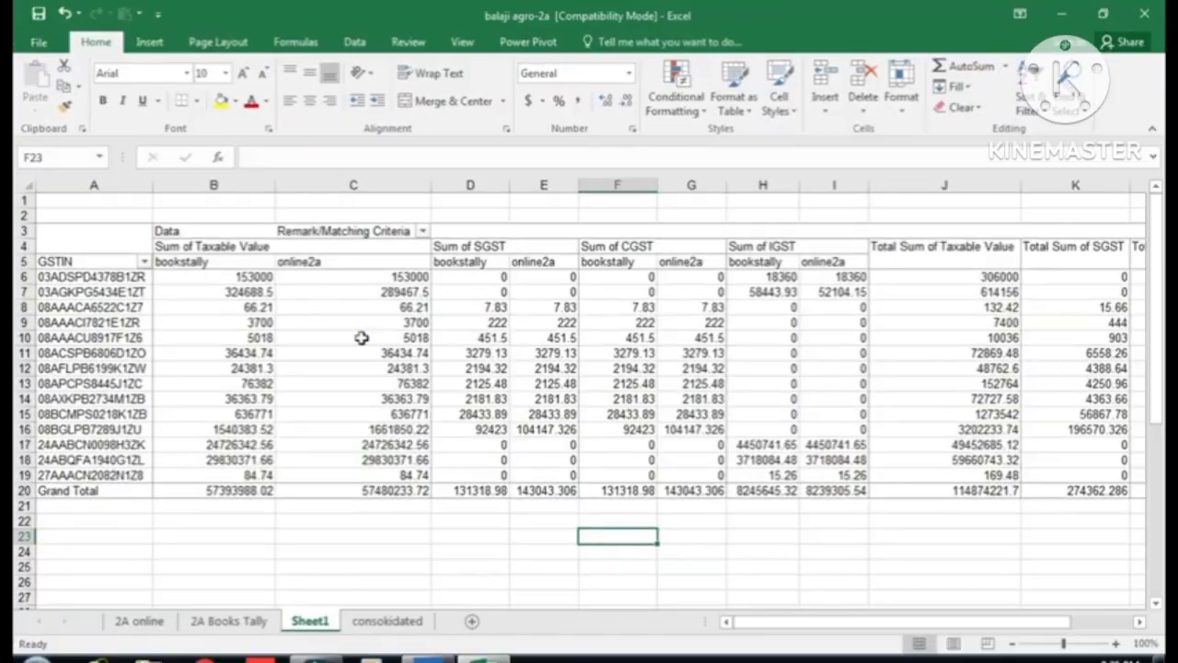
{"action": "left_click", "coordinate": [949, 274]}
{"action": "left_click", "coordinate": [615, 580]}
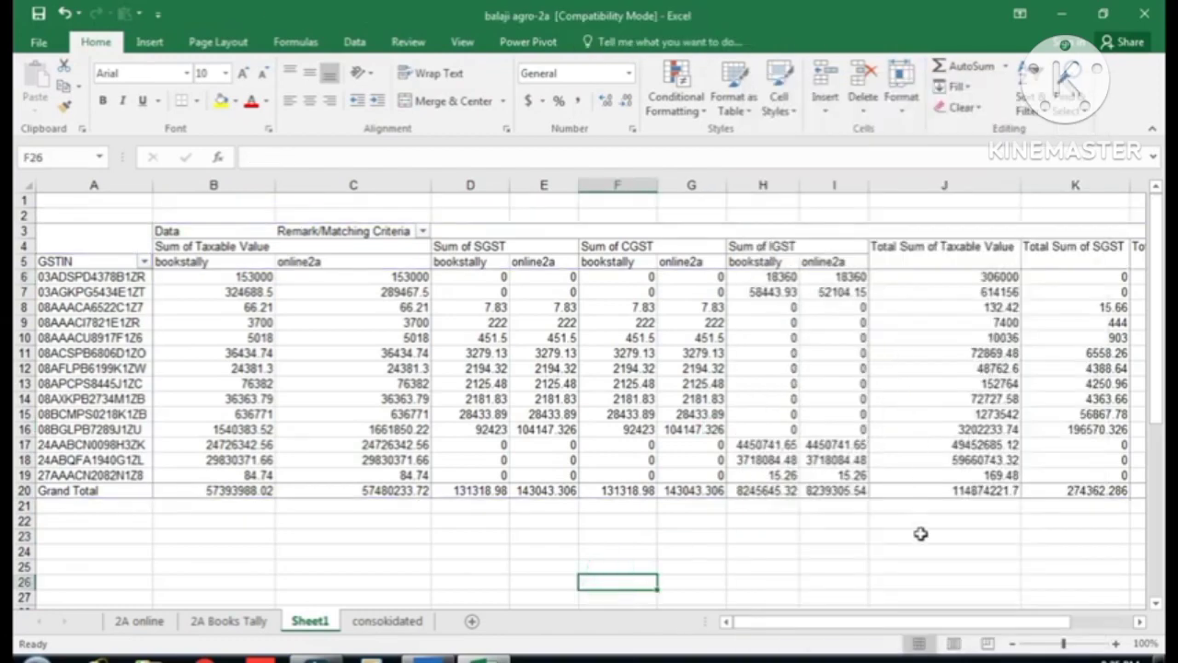
{"action": "key", "text": "Right"}
{"action": "key", "text": "Right"}
{"action": "key", "text": "Right"}
{"action": "key", "text": "Right"}
{"action": "key", "text": "Right"}
{"action": "key", "text": "Right"}
{"action": "key", "text": "Right"}
{"action": "key", "text": "Right"}
{"action": "key", "text": "Right"}
{"action": "key", "text": "Right"}
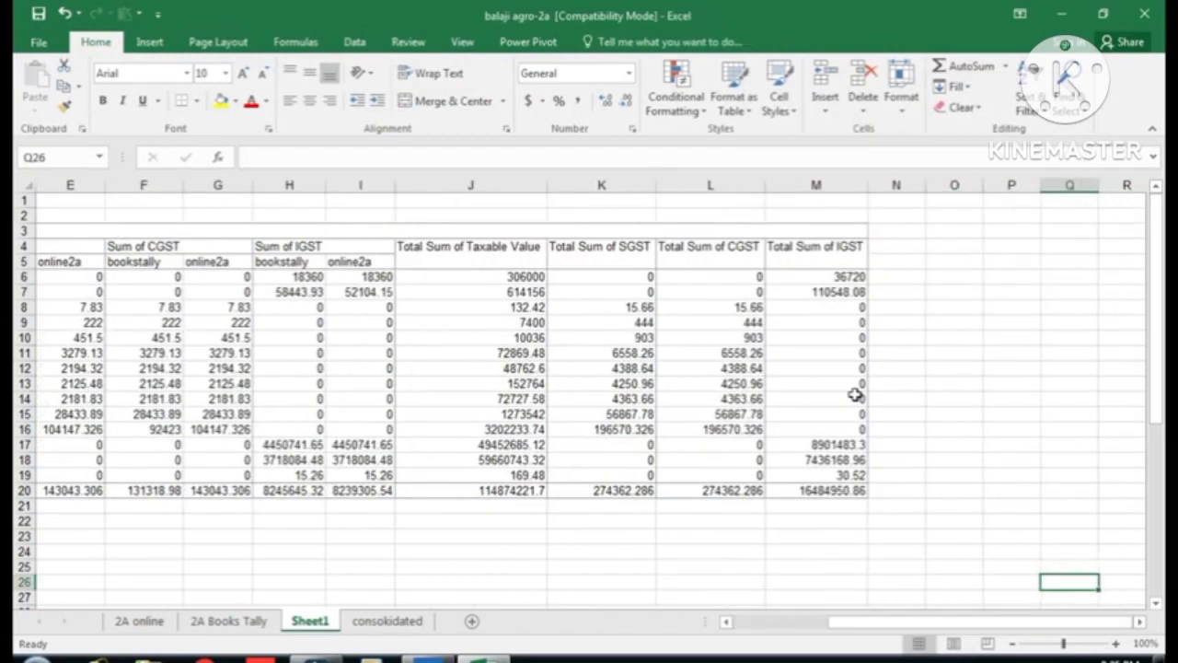
{"action": "mouse_move", "coordinate": [893, 631]}
{"action": "left_mouse_down"}
{"action": "mouse_move", "coordinate": [788, 632]}
{"action": "mouse_move", "coordinate": [886, 633]}
{"action": "left_mouse_up"}
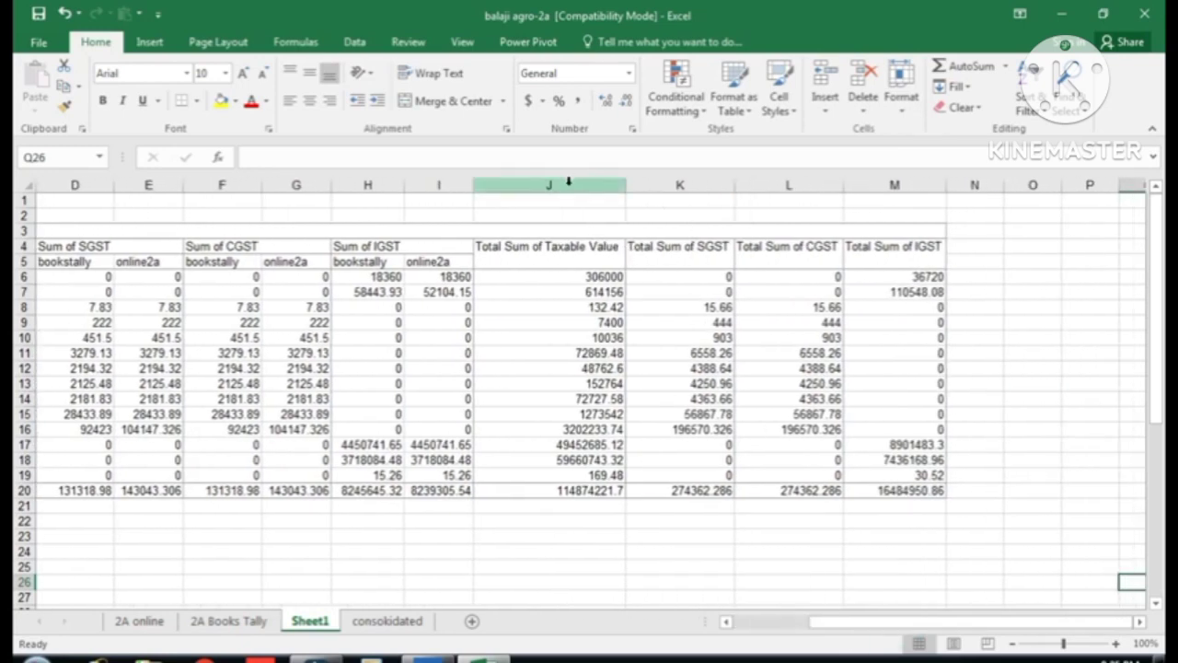
- Hide columns J to M, which hold the total sums of Taxable Value, SGST, CGST and IGST
{"action": "left_click", "coordinate": [341, 335]}
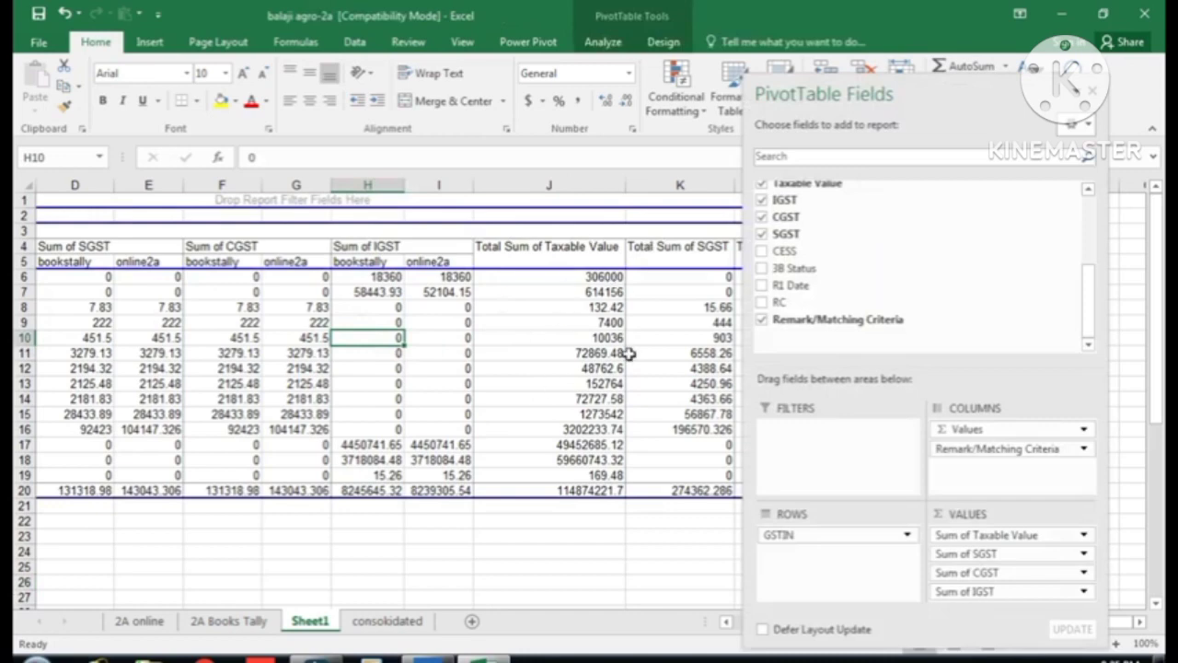
{"action": "left_click", "coordinate": [564, 348]}
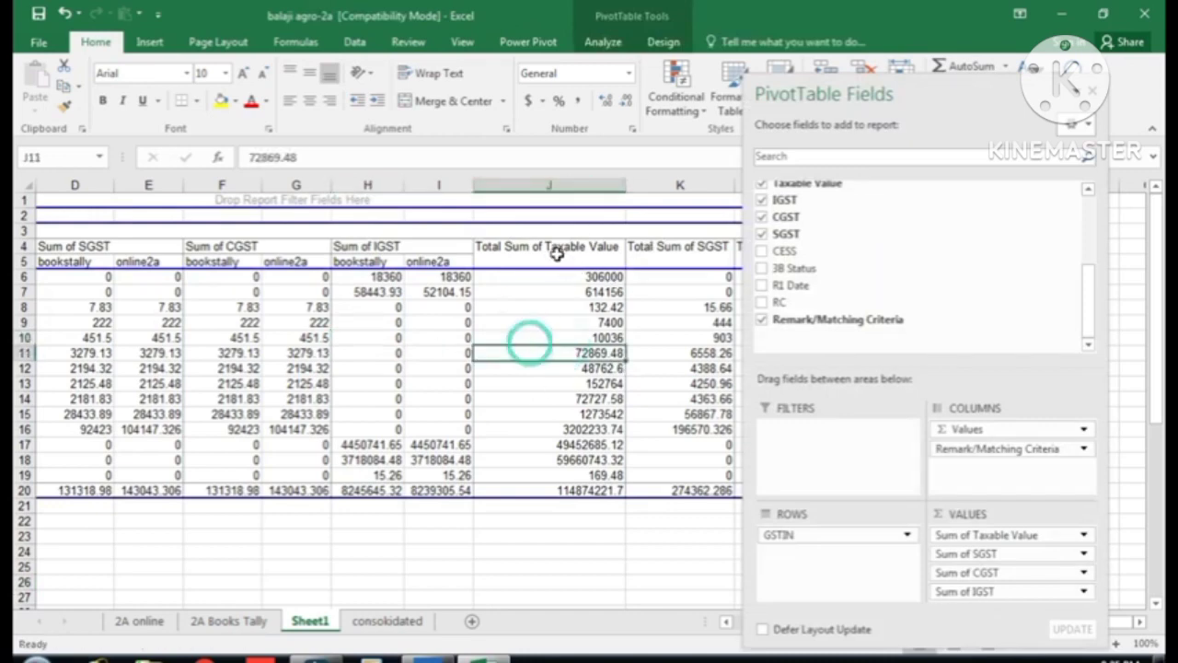
{"action": "left_click", "coordinate": [561, 553]}
{"action": "left_click_drag", "start_coordinate": [574, 186], "coordinate": [895, 217]}
{"action": "right_click", "coordinate": [662, 320]}
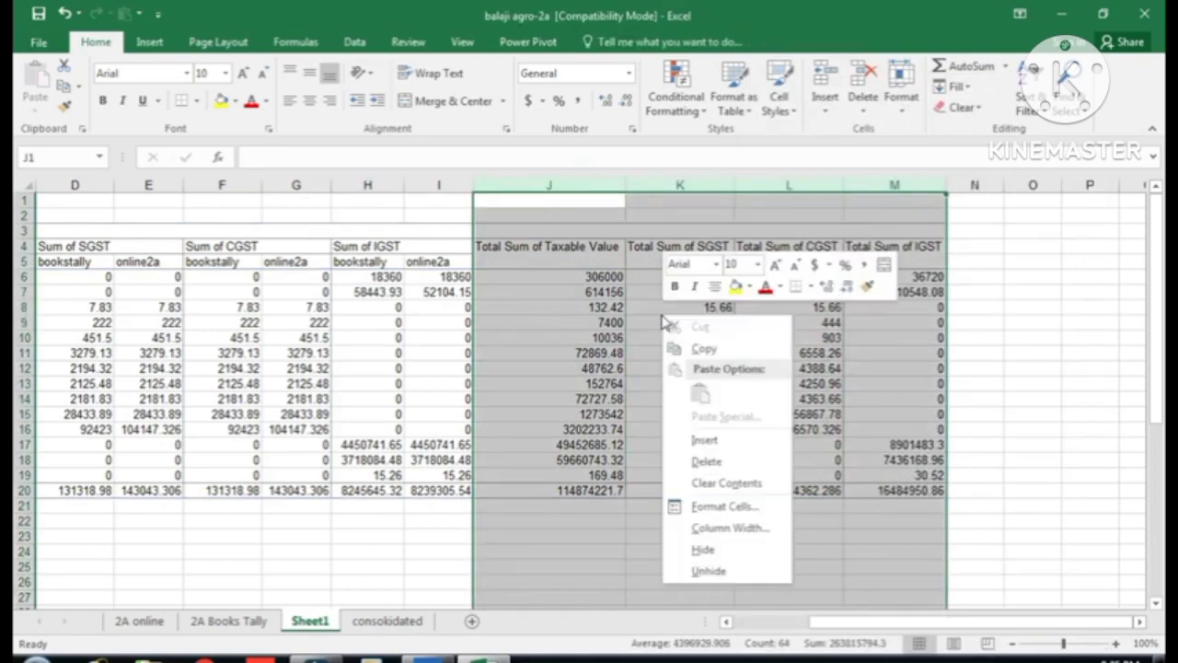
{"action": "left_click", "coordinate": [703, 550]}
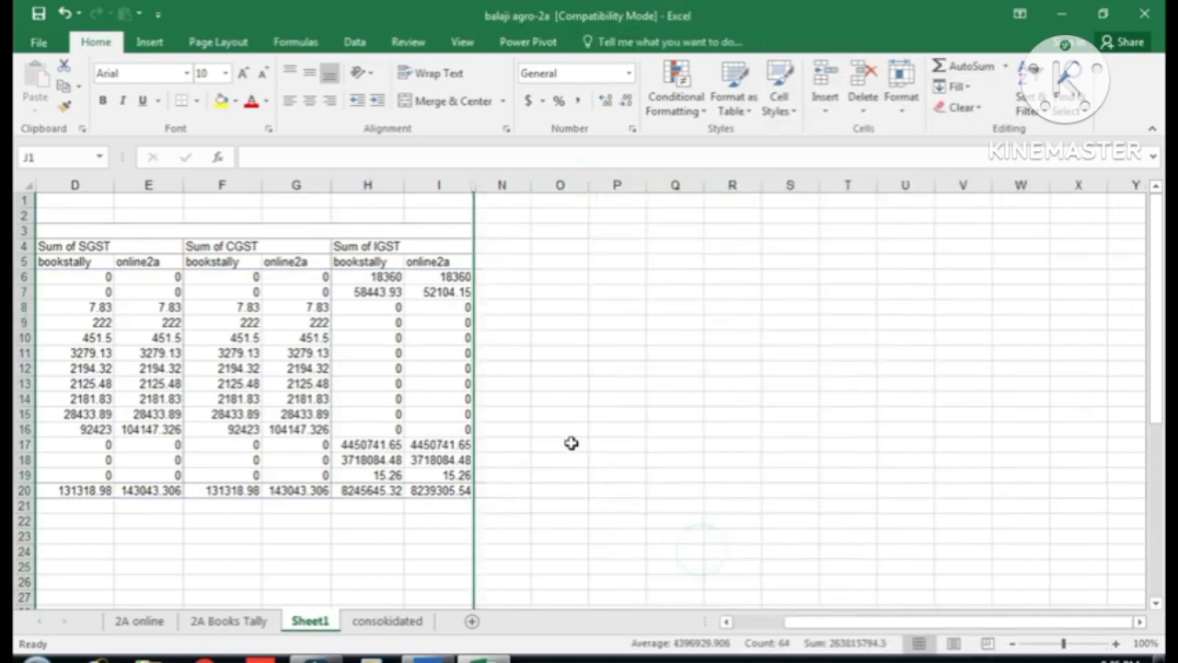
{"action": "left_click", "coordinate": [552, 353]}
{"action": "left_click_drag", "start_coordinate": [823, 631], "coordinate": [547, 616]}
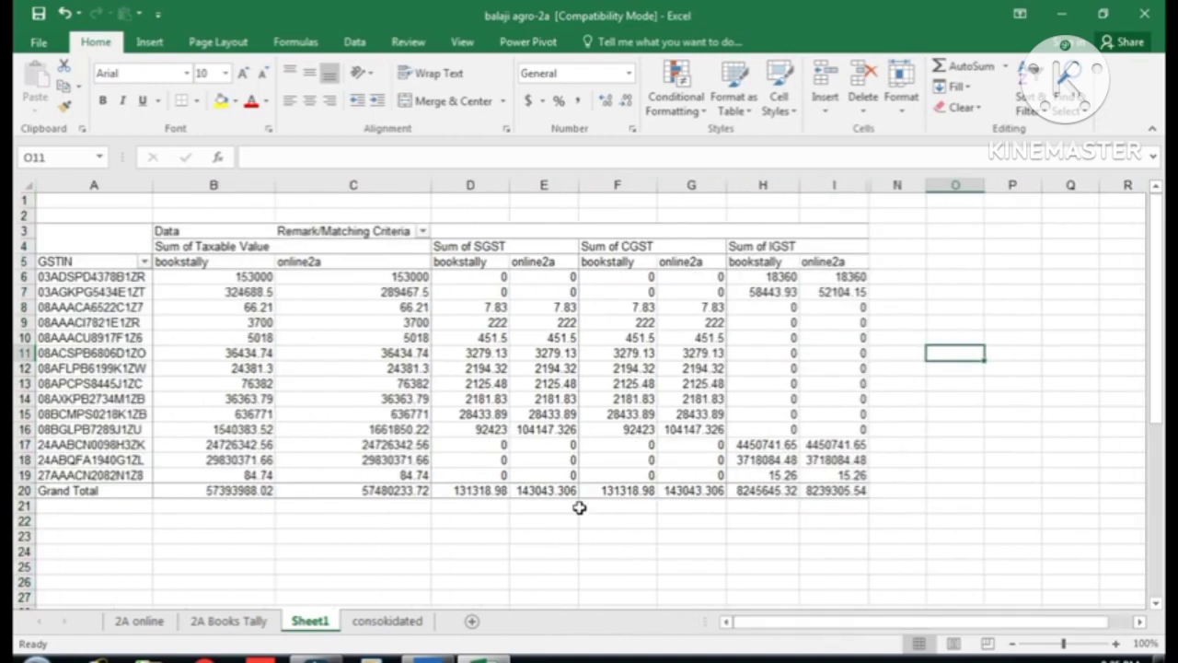
- Calculate the difference between the bookstally and online2a taxable value grand totals in B21 with =b20-c20
{"action": "left_click", "coordinate": [352, 525]}
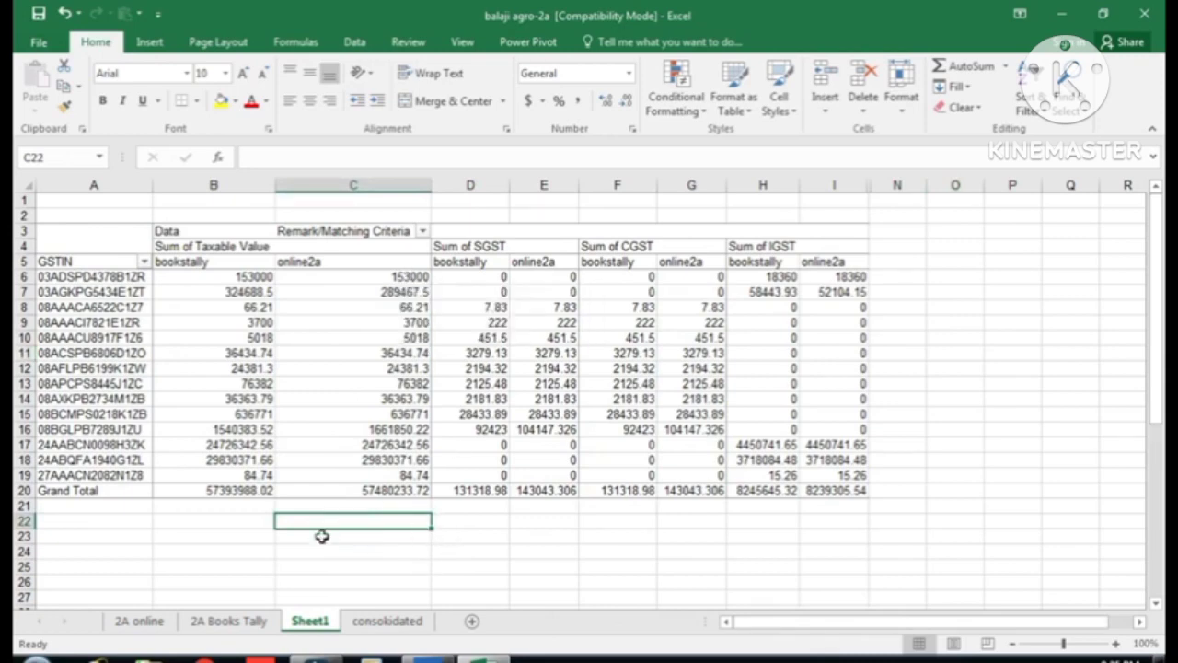
{"action": "left_click", "coordinate": [231, 506]}
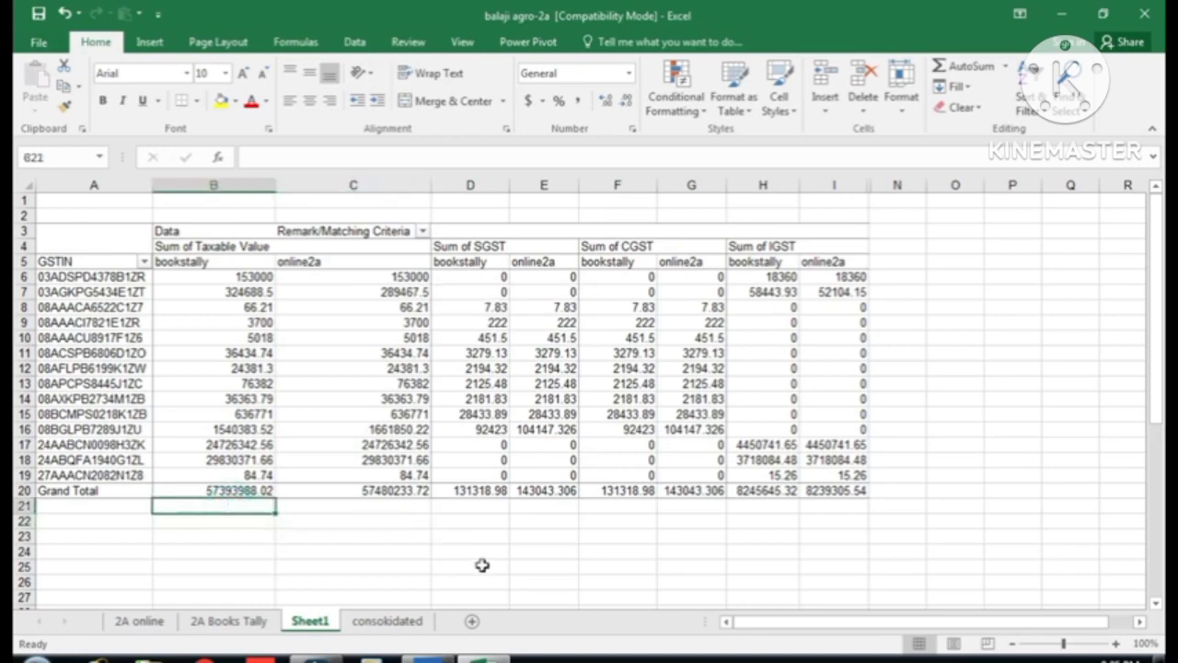
{"action": "type", "text": "b"}
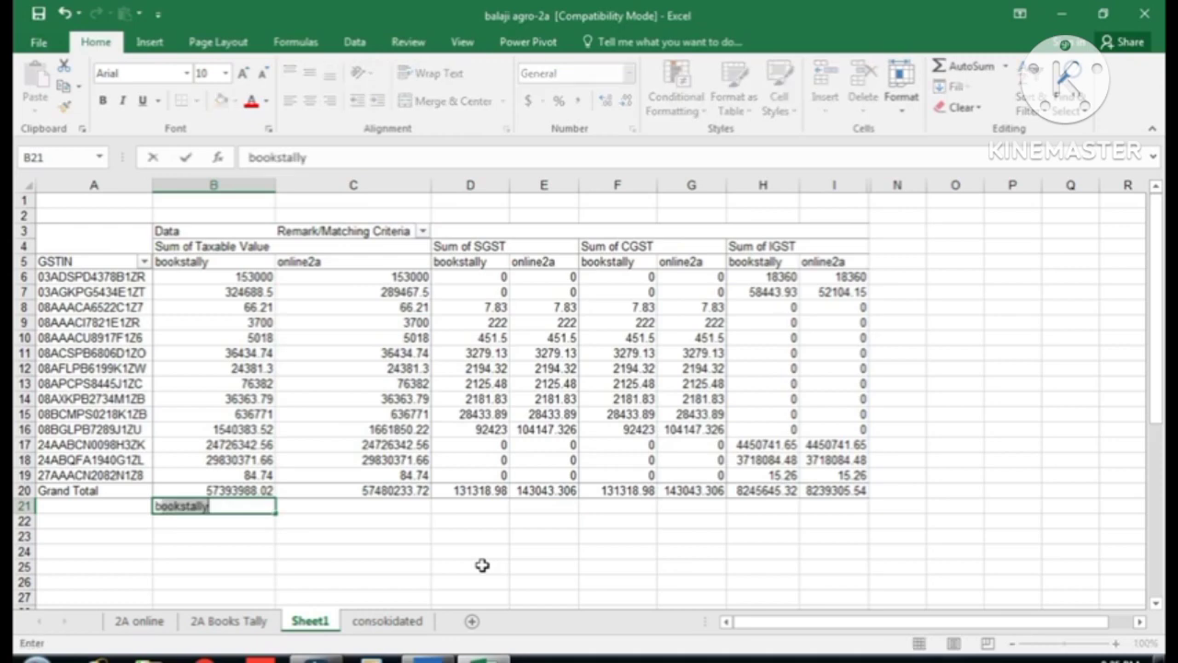
{"action": "key", "text": "Escape"}
{"action": "type", "text": "="}
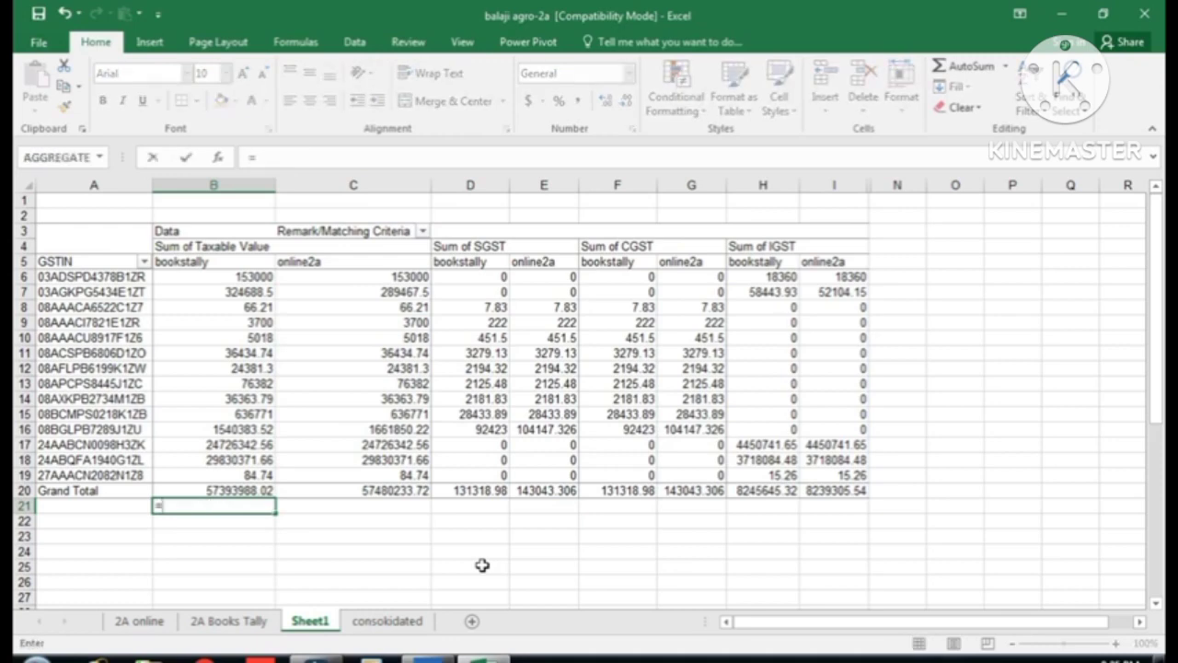
{"action": "type", "text": "b20-c20"}
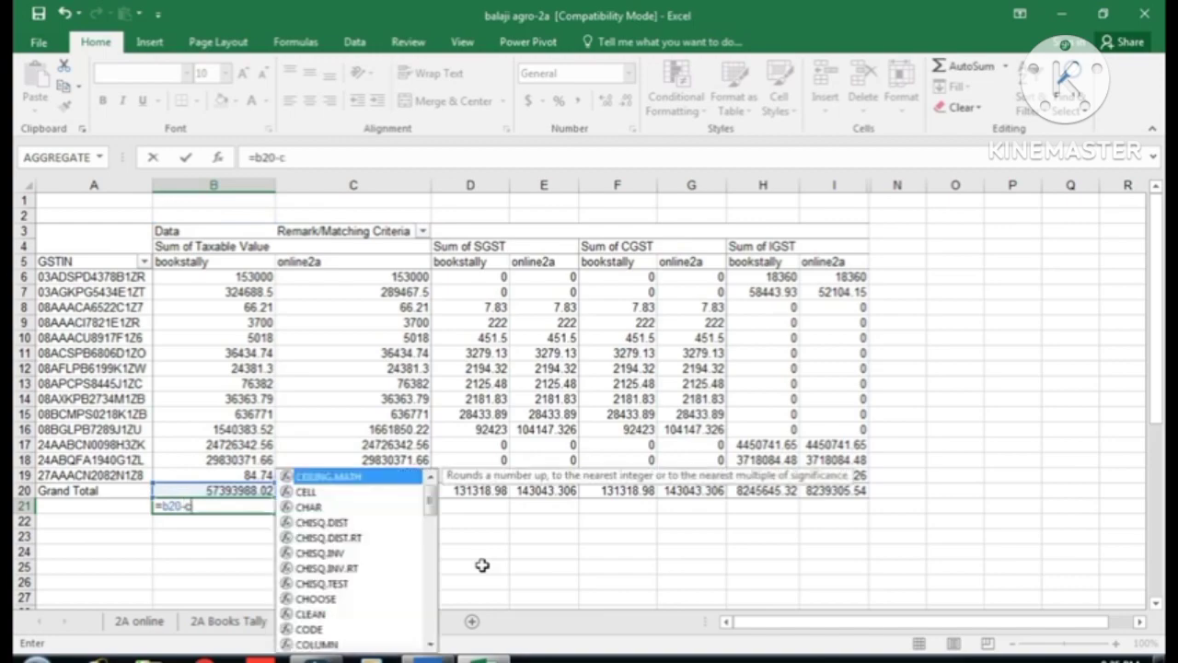
{"action": "key", "text": "Return"}
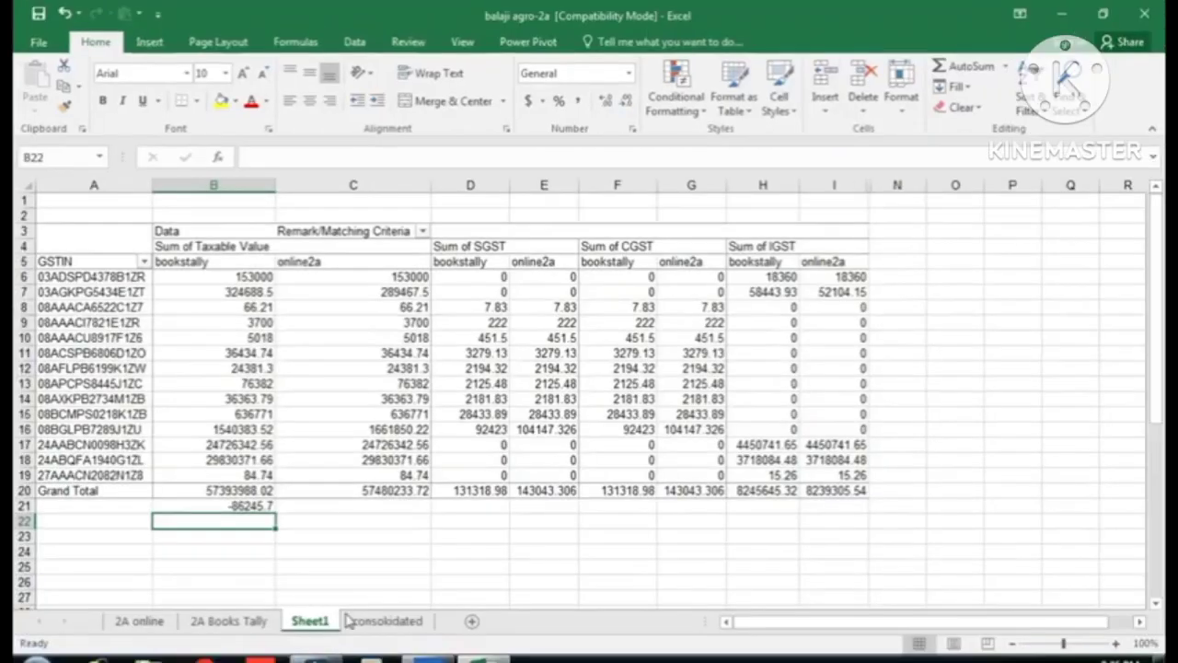
- Check the B21 difference against the totals on the 2A Books Tally sheet and clear B21 on Sheet1
{"action": "left_click", "coordinate": [232, 621]}
{"action": "left_click", "coordinate": [716, 472]}
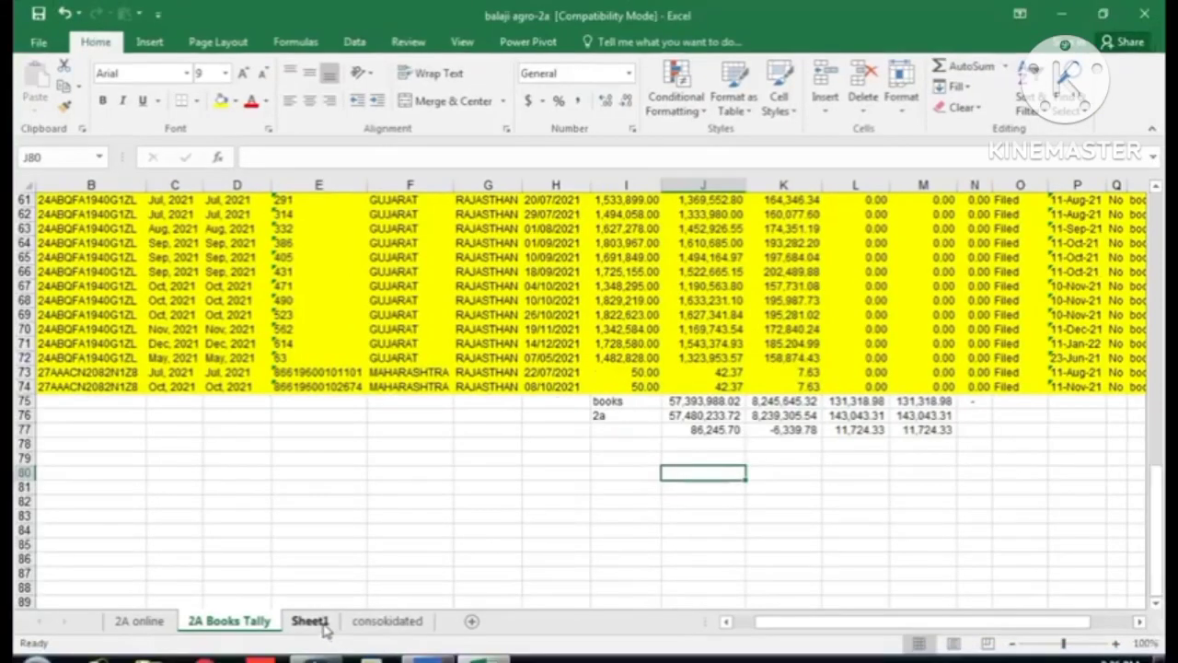
{"action": "left_click", "coordinate": [313, 621]}
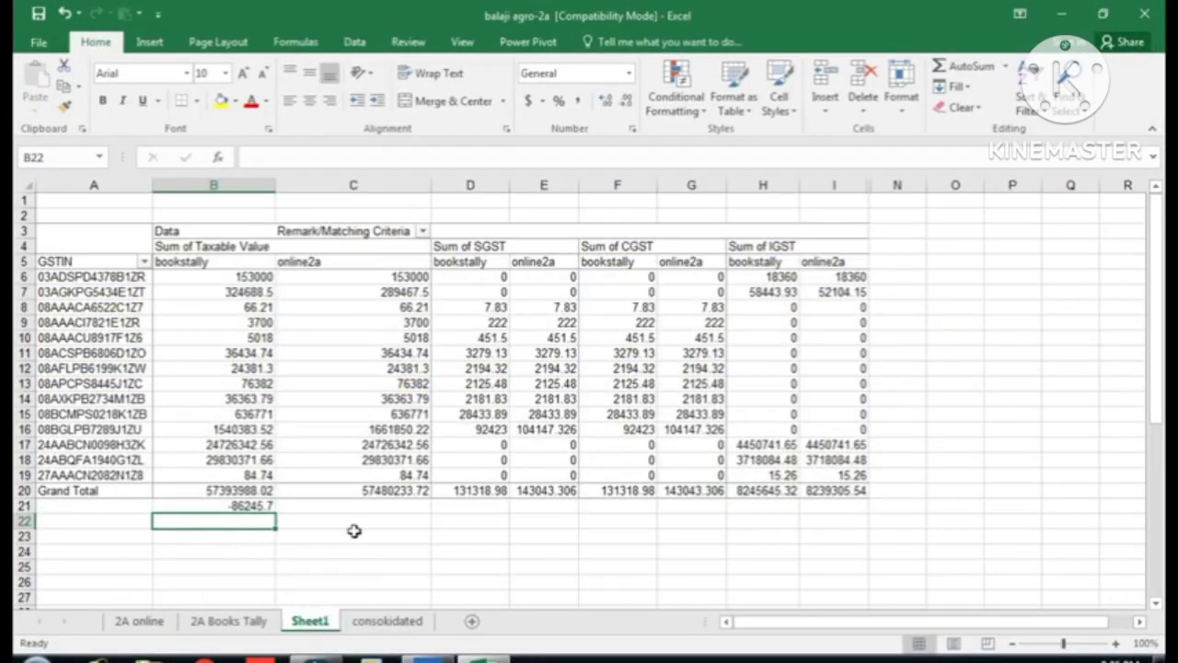
{"action": "key", "text": "Up"}
{"action": "key", "text": "Delete"}
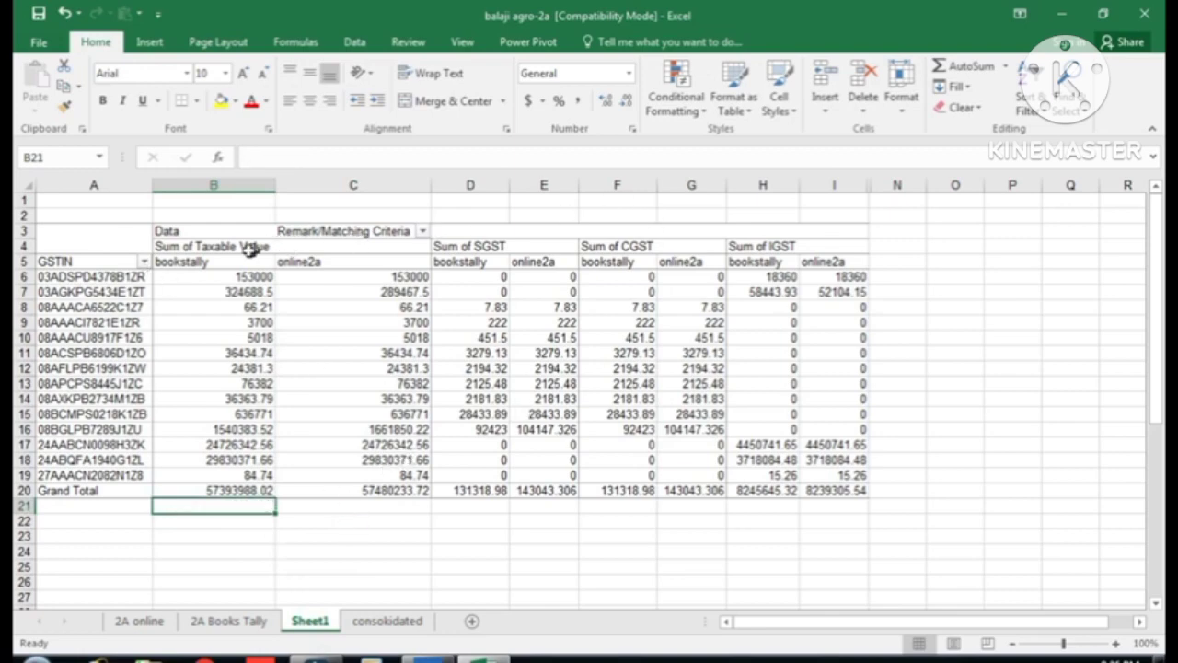
- Enter the difference column headings taxable, c, s and i in N4 to Q4 beside the PivotTable
{"action": "left_click", "coordinate": [891, 251]}
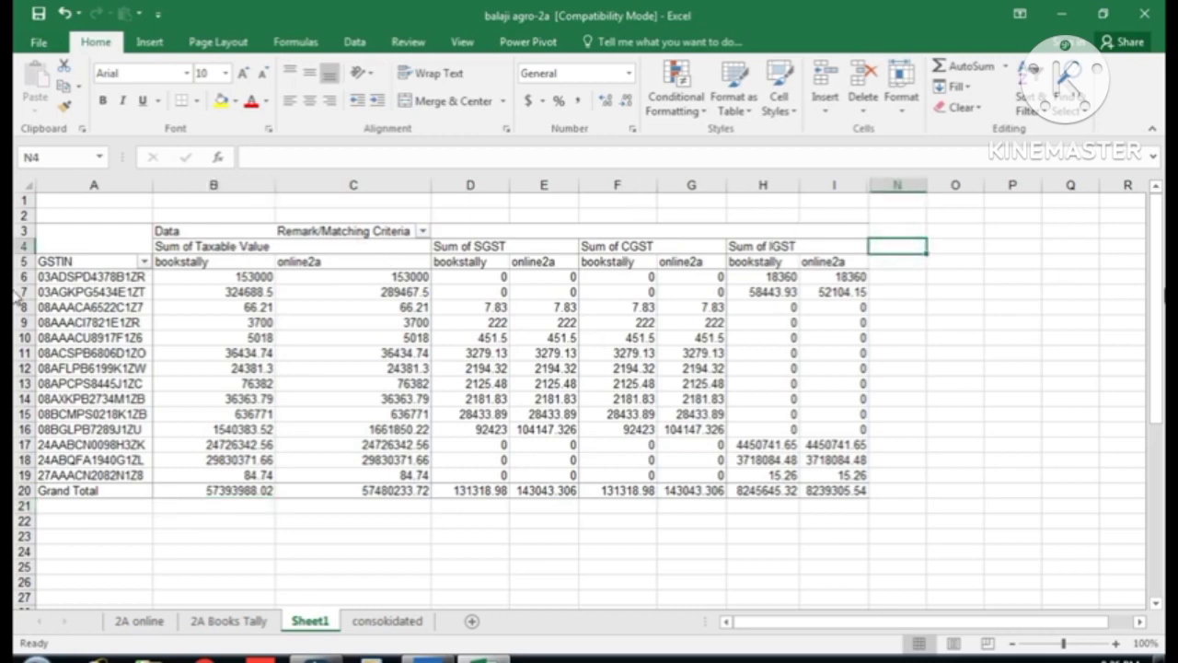
{"action": "type", "text": "taxable"}
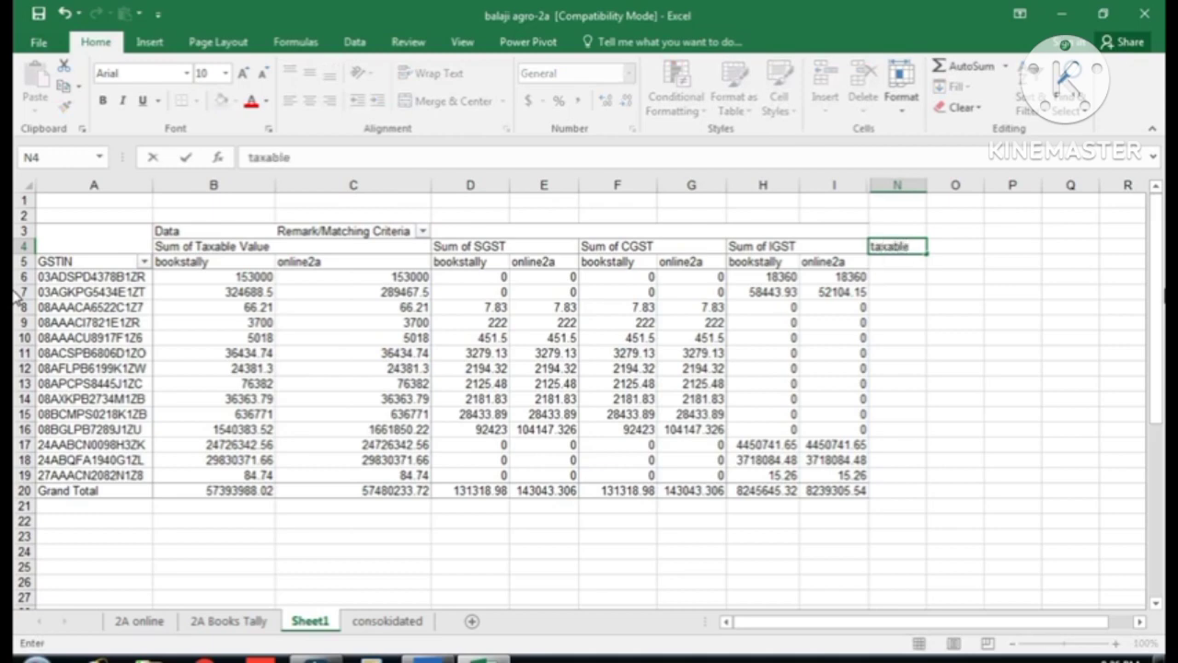
{"action": "key", "text": "Right"}
{"action": "key", "text": "Left"}
{"action": "key", "text": "Right"}
{"action": "type", "text": "c"}
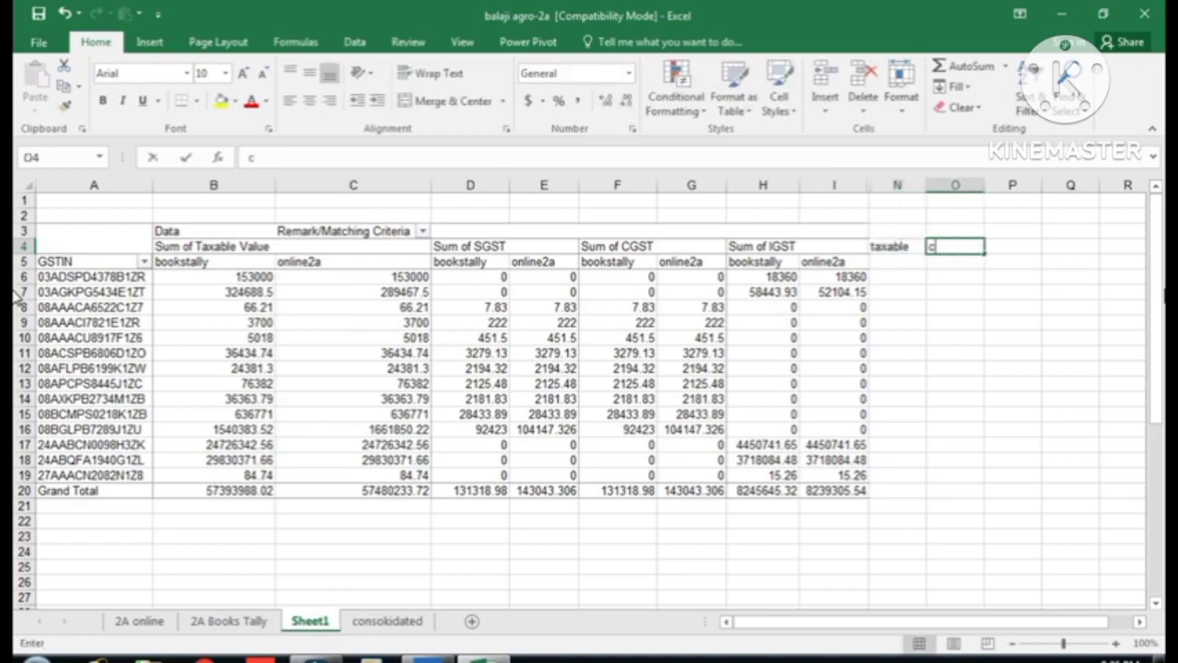
{"action": "key", "text": "Right"}
{"action": "type", "text": "s"}
{"action": "key", "text": "Right"}
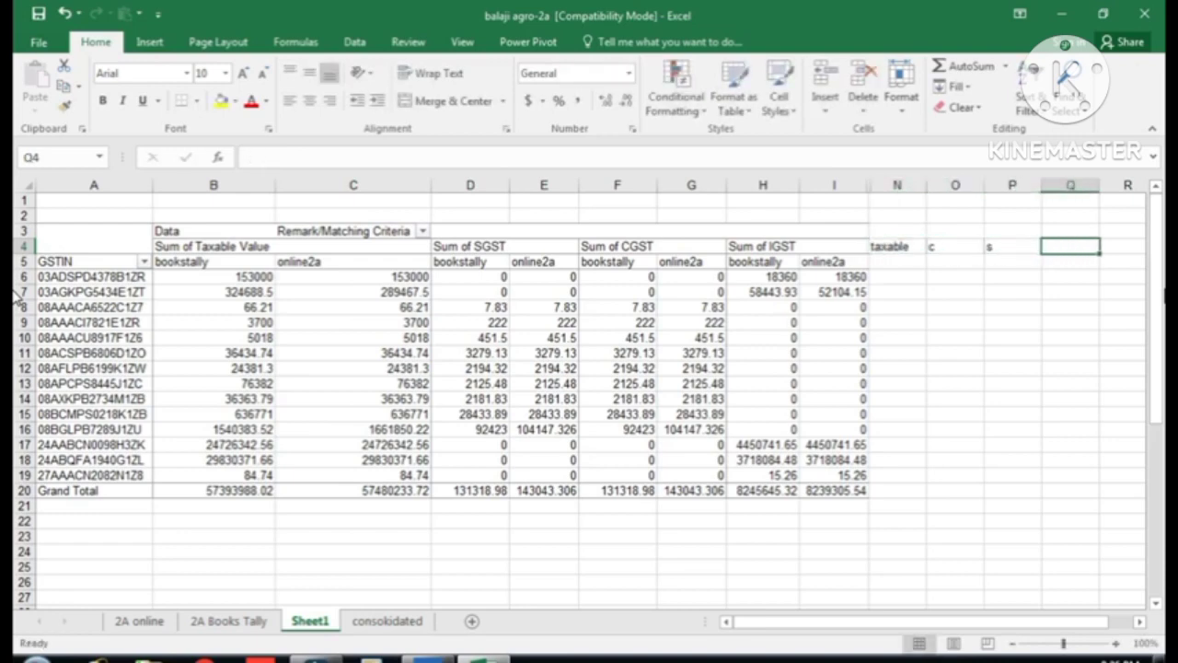
{"action": "type", "text": "i"}
{"action": "key", "text": "Right"}
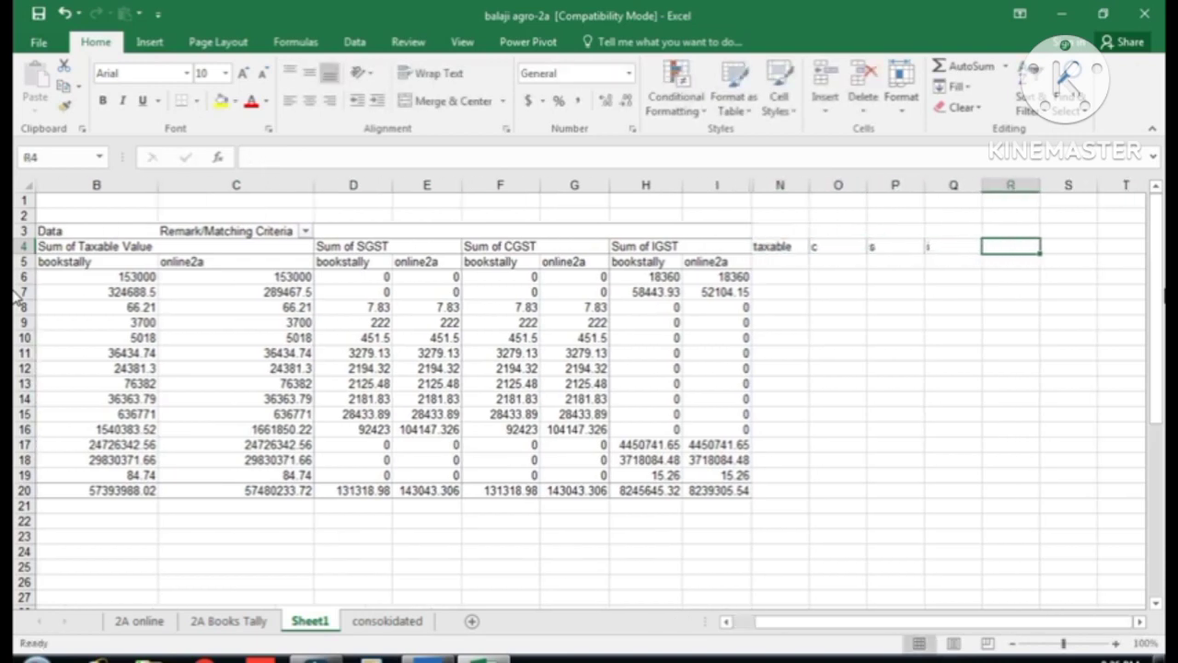
- Look over the taxable value and SGST cells in the first GSTIN row of the PivotTable
{"action": "key", "text": "Left"}
{"action": "key", "text": "Left"}
{"action": "key", "text": "Left"}
{"action": "key", "text": "Down"}
{"action": "key", "text": "Left"}
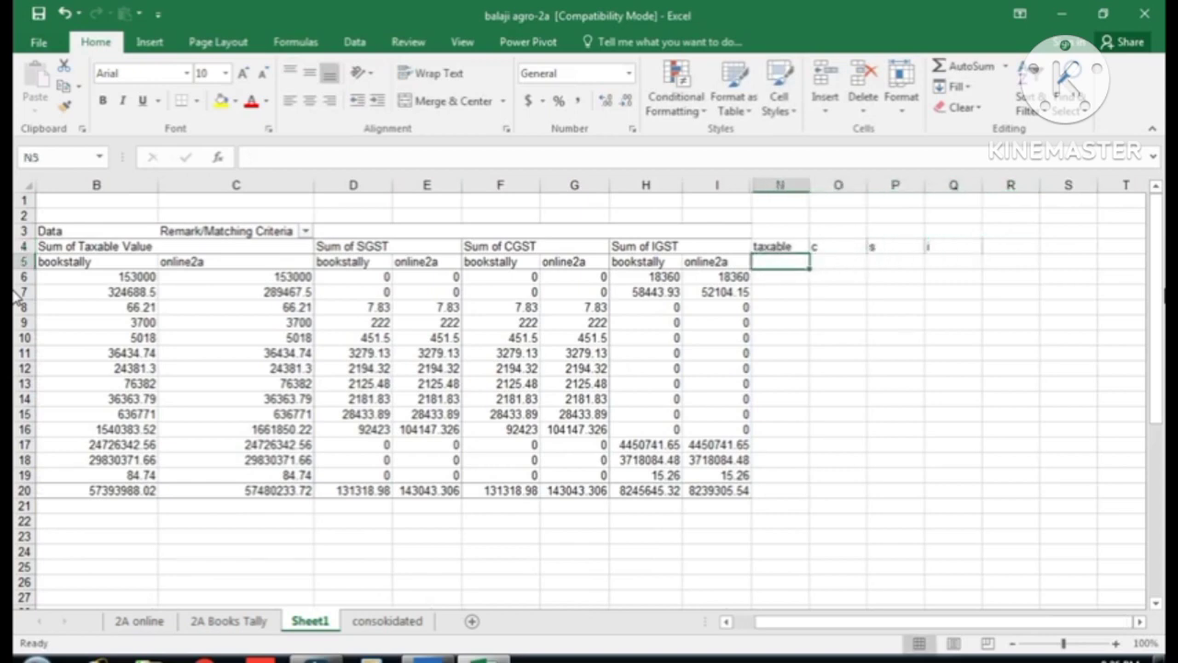
{"action": "key", "text": "Left"}
{"action": "key", "text": "Home"}
{"action": "key", "text": "Down"}
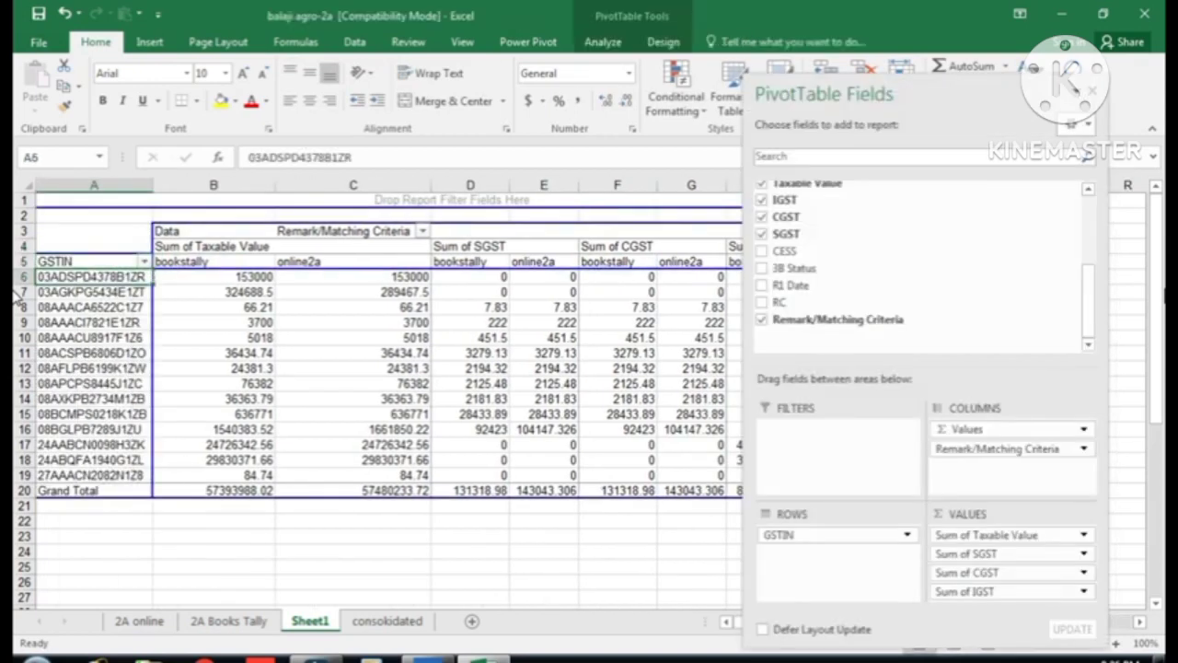
{"action": "key", "text": "Right"}
{"action": "key", "text": "Right"}
{"action": "key", "text": "Right"}
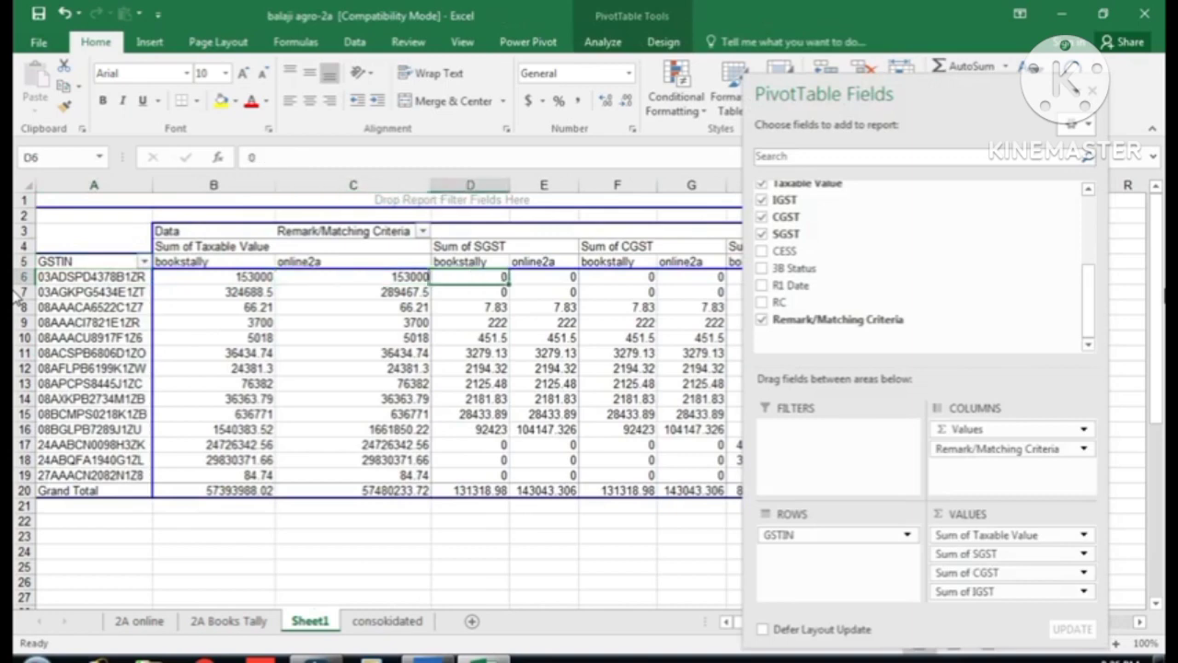
{"action": "left_click", "coordinate": [619, 553]}
- Calculate the first GSTIN's taxable value difference in N6 with the formula =b6-c6
{"action": "left_click", "coordinate": [900, 280]}
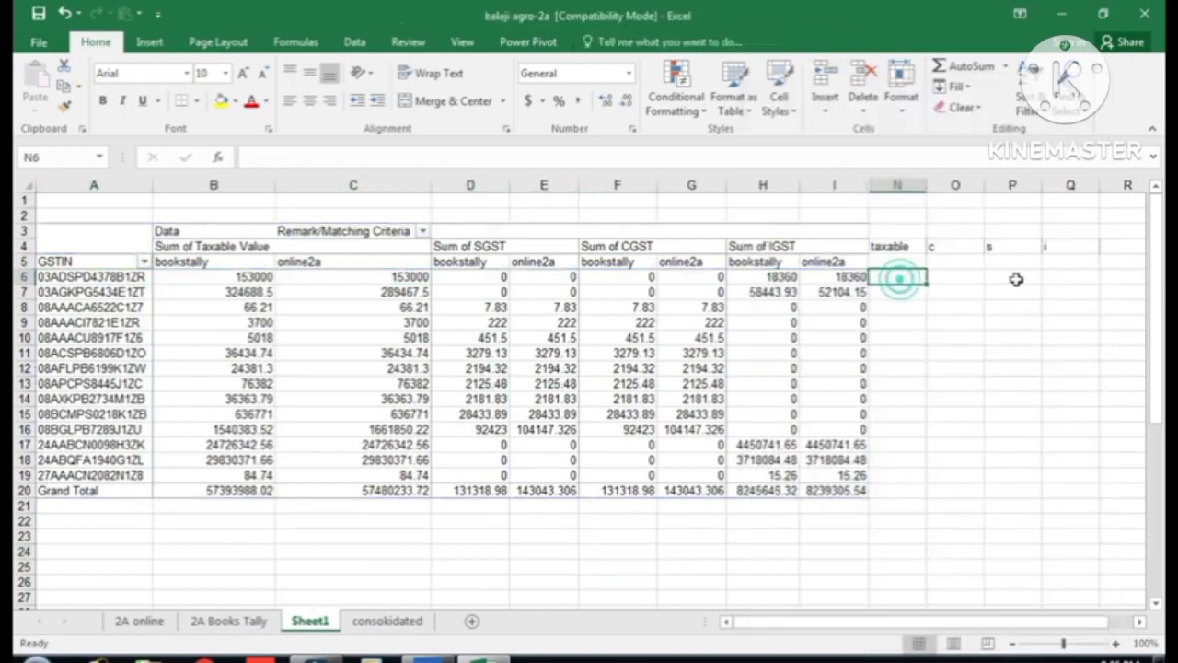
{"action": "type", "text": "="}
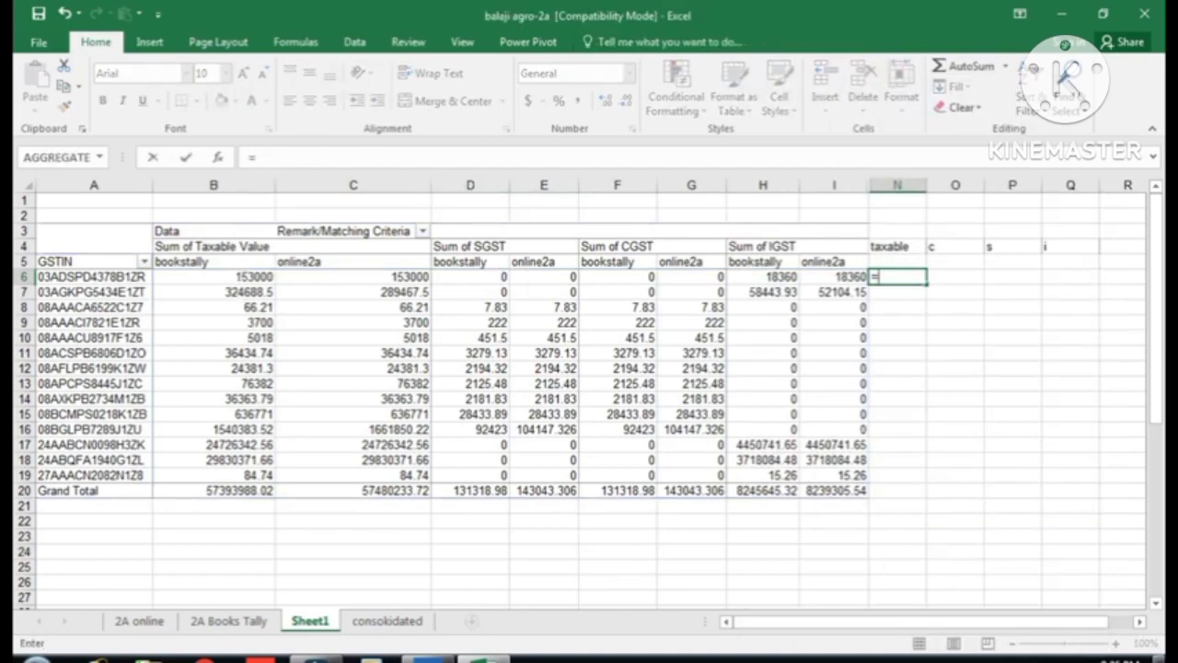
{"action": "left_click", "coordinate": [1165, 657]}
{"action": "type", "text": "b"}
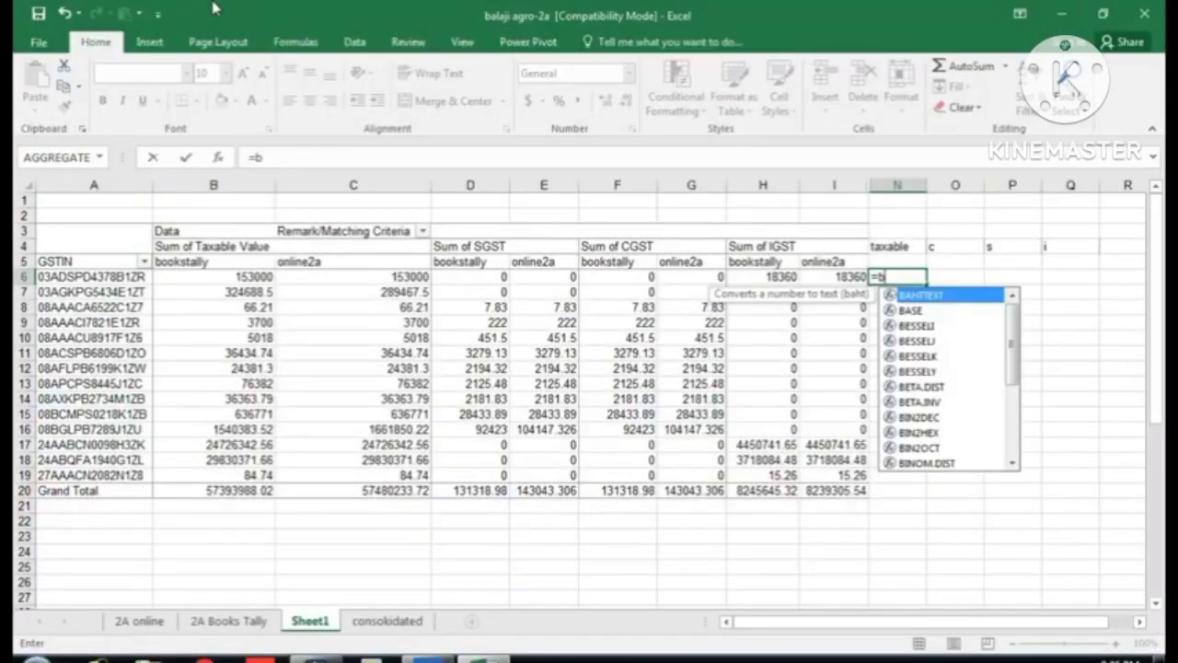
{"action": "type", "text": "6"}
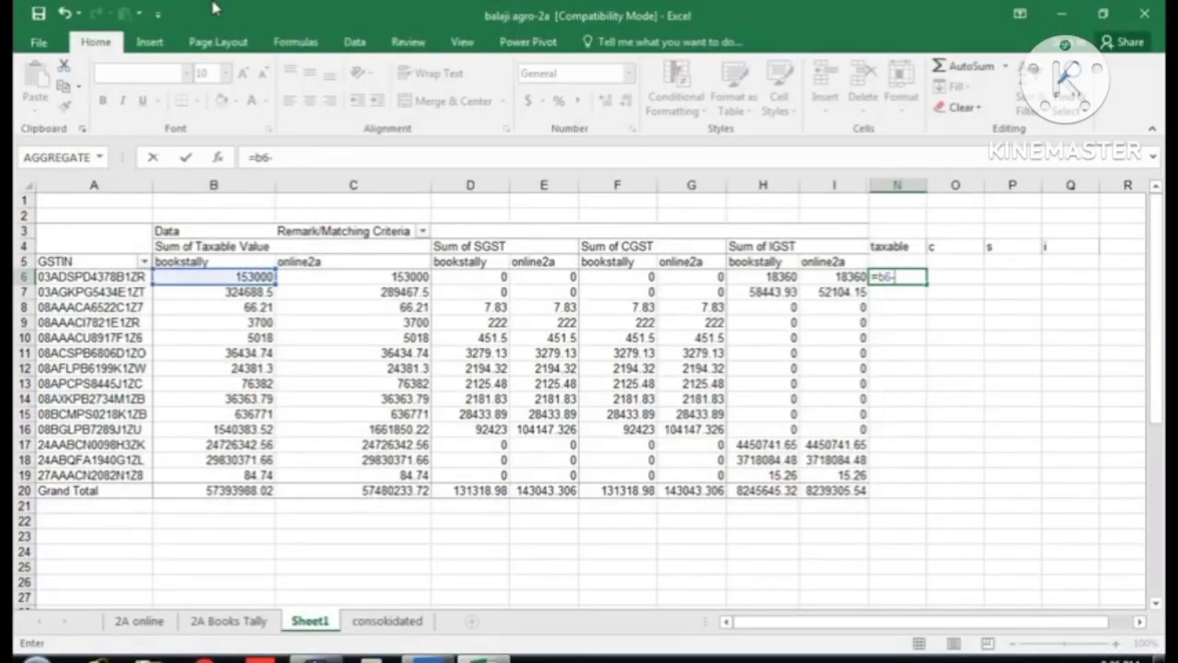
{"action": "type", "text": "-c6"}
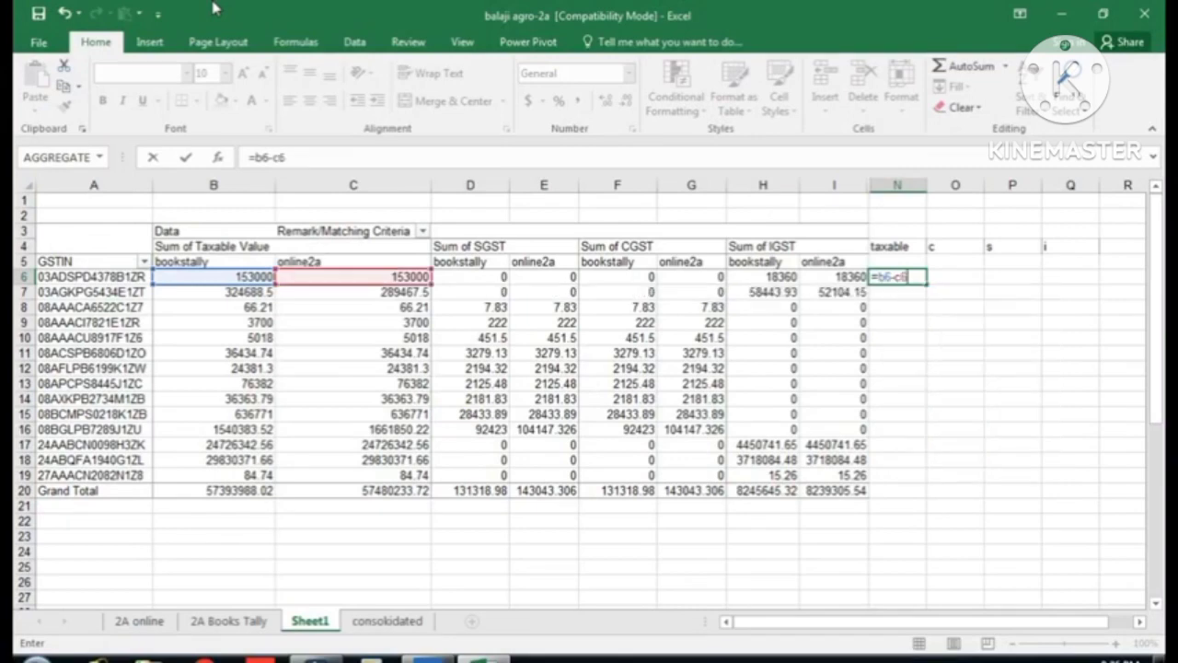
{"action": "key", "text": "Return"}
{"action": "key", "text": "Up"}
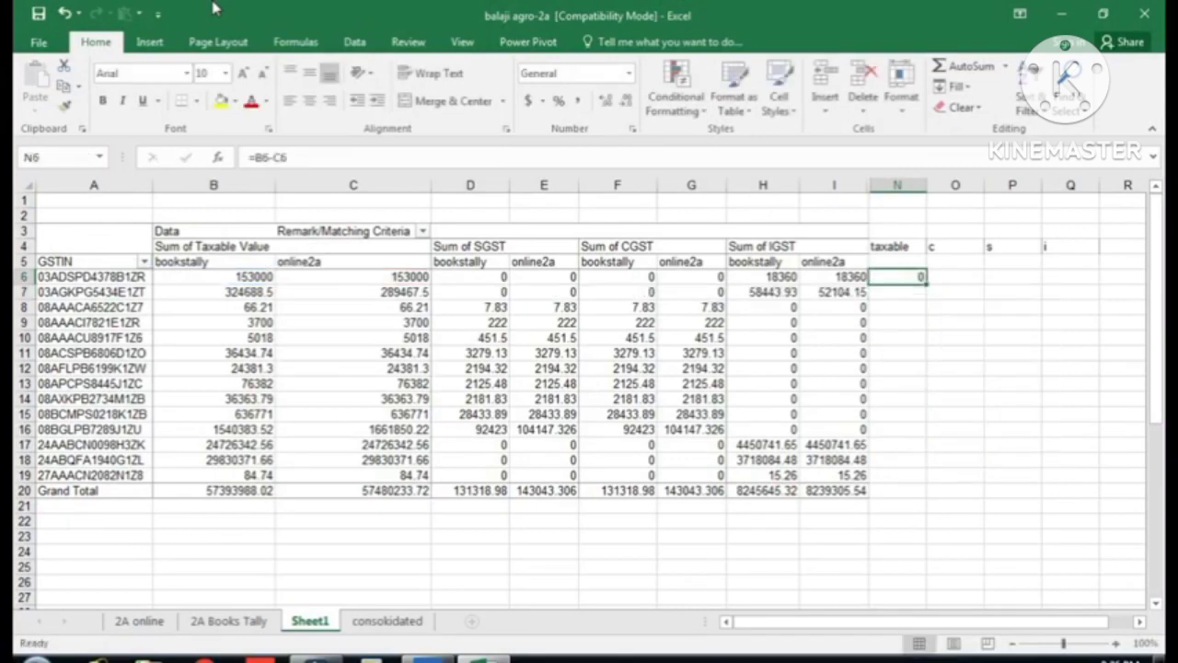
- Swap the two headings to match the PivotTable's tax order, with s in O4 and c in P4
{"action": "key", "text": "Right"}
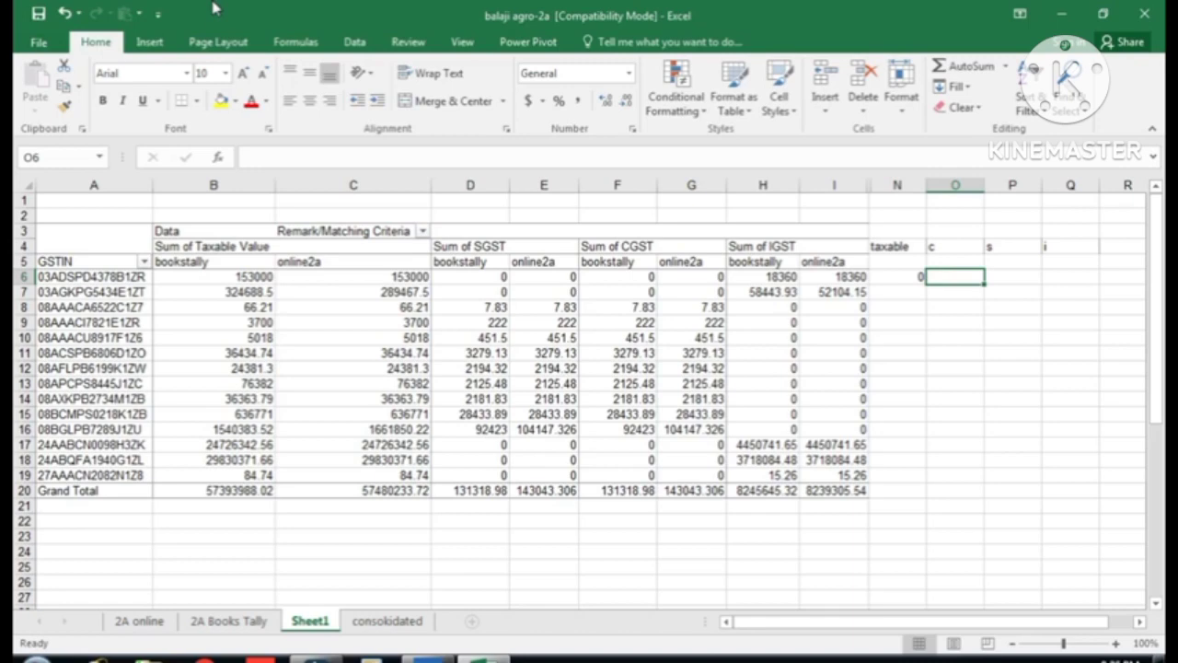
{"action": "left_click", "coordinate": [955, 247]}
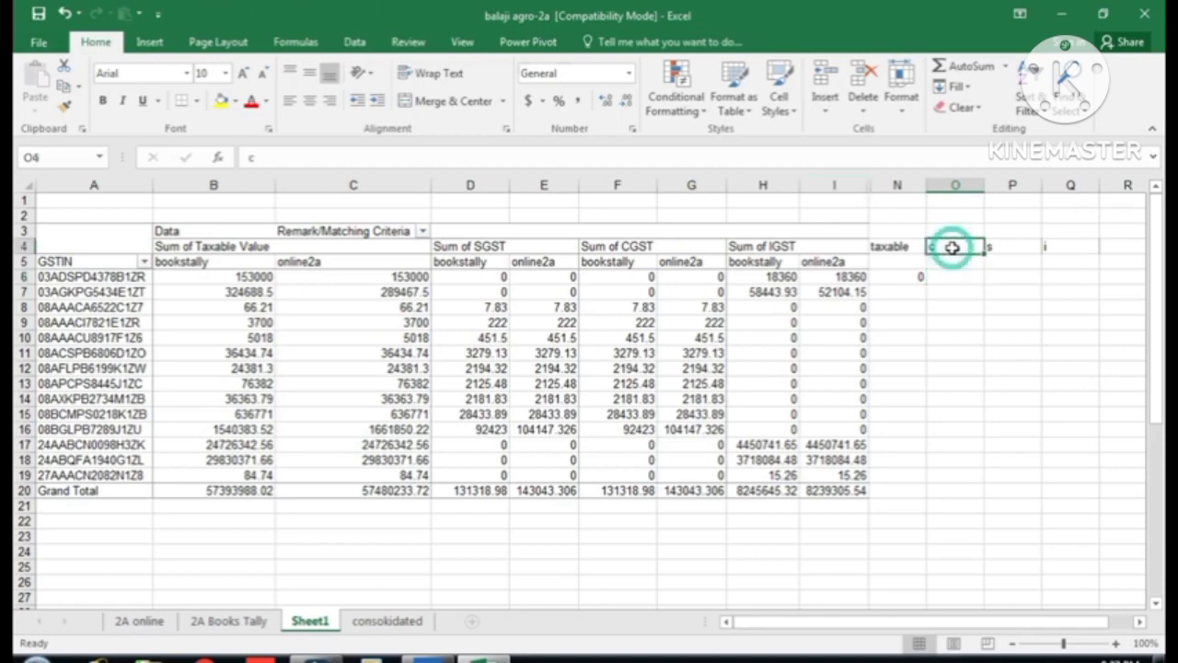
{"action": "type", "text": "s"}
{"action": "key", "text": "Tab"}
{"action": "type", "text": "c"}
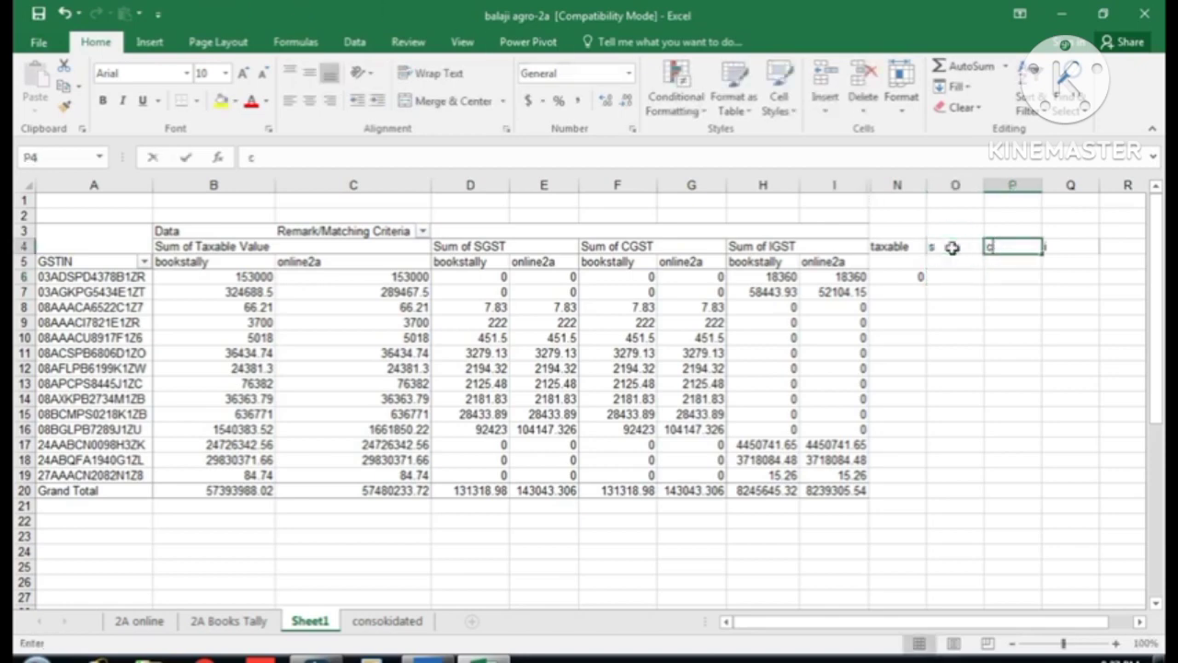
{"action": "key", "text": "Down"}
- Calculate the first GSTIN's SGST difference in O6 with the formula =d6-e6
{"action": "key", "text": "Left"}
{"action": "key", "text": "Down"}
{"action": "type", "text": "="}
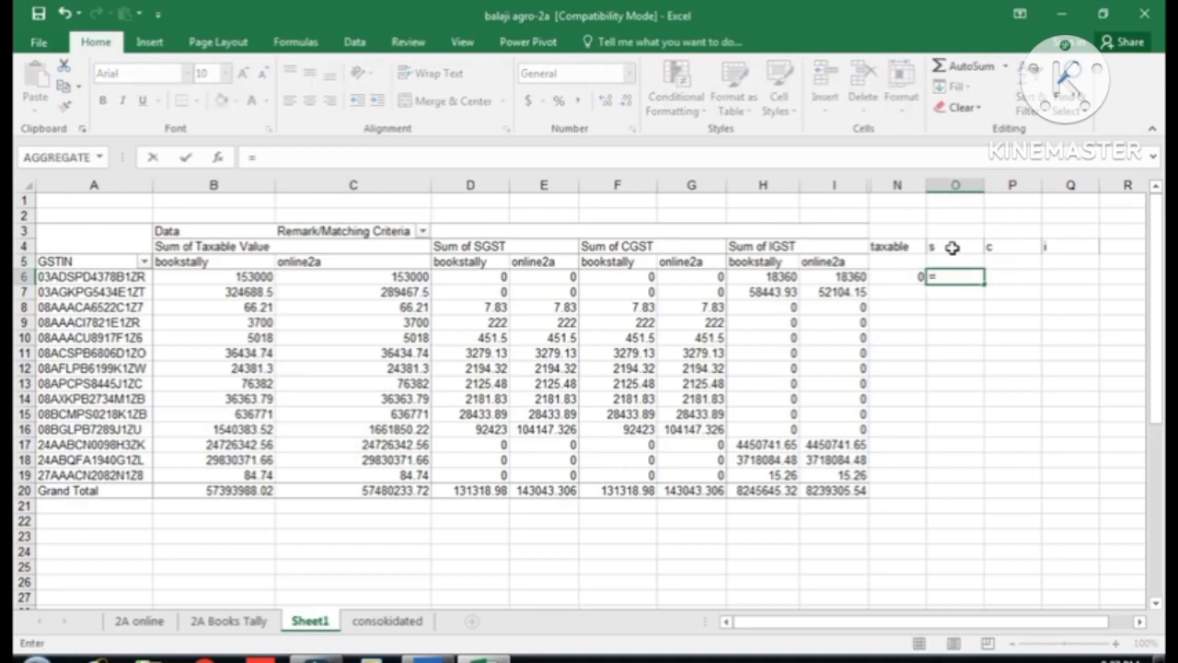
{"action": "type", "text": "d6"}
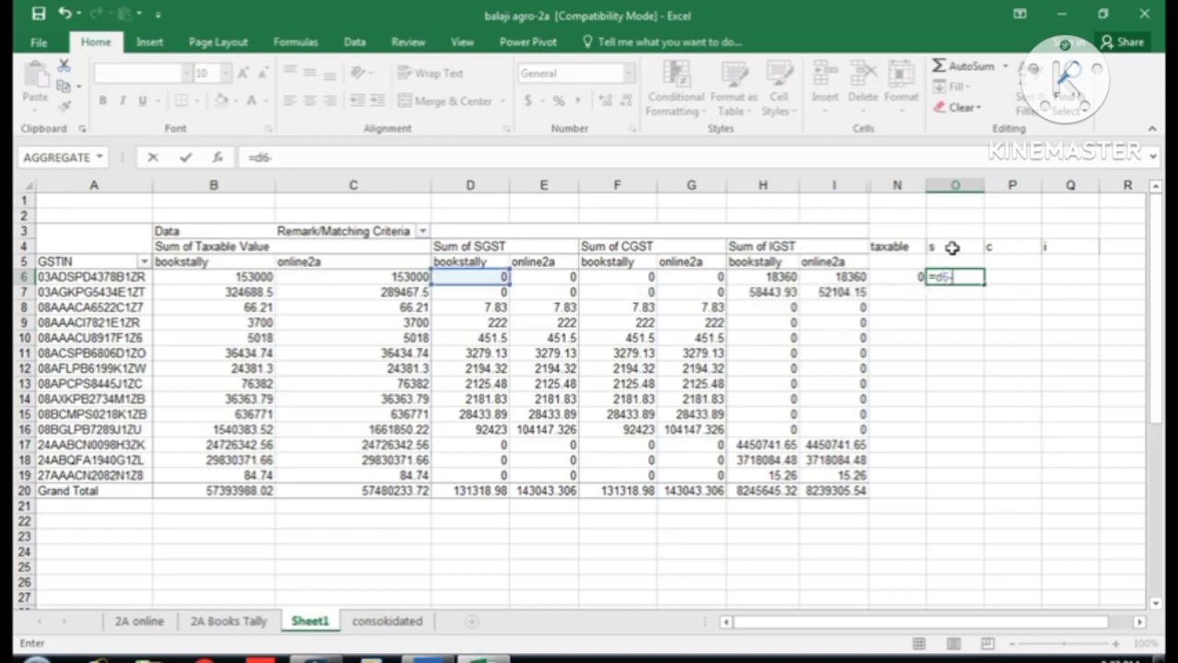
{"action": "type", "text": "-e6"}
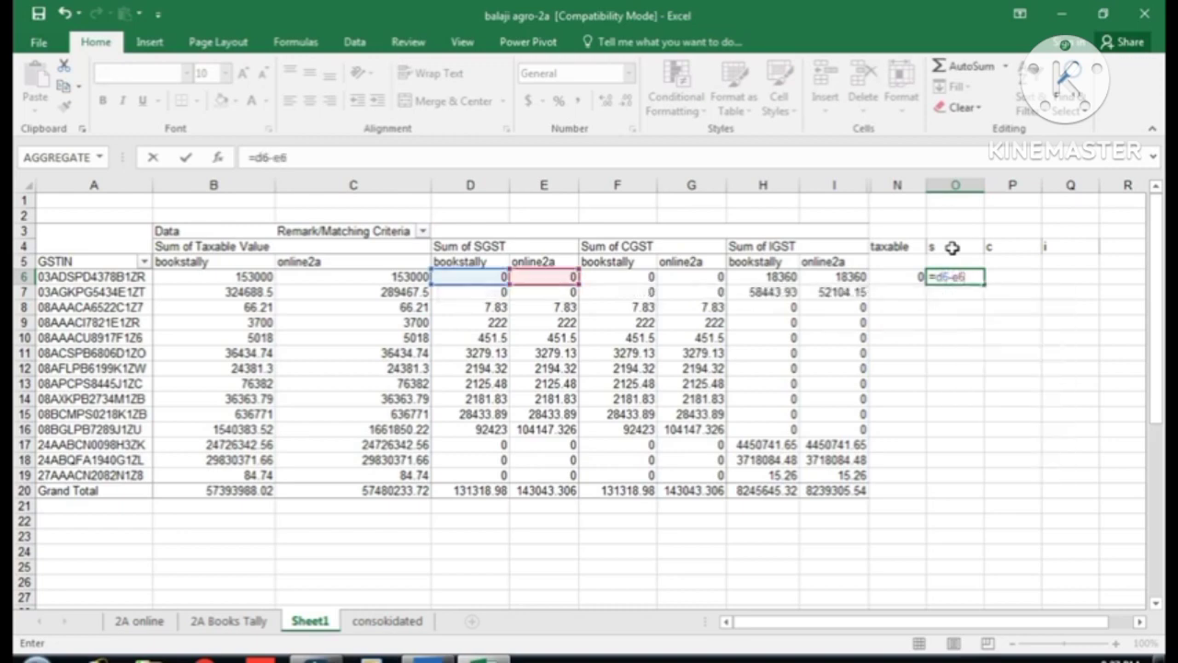
{"action": "key", "text": "Return"}
{"action": "key", "text": "Up"}
{"action": "key", "text": "Right"}
{"action": "key", "text": "Left"}
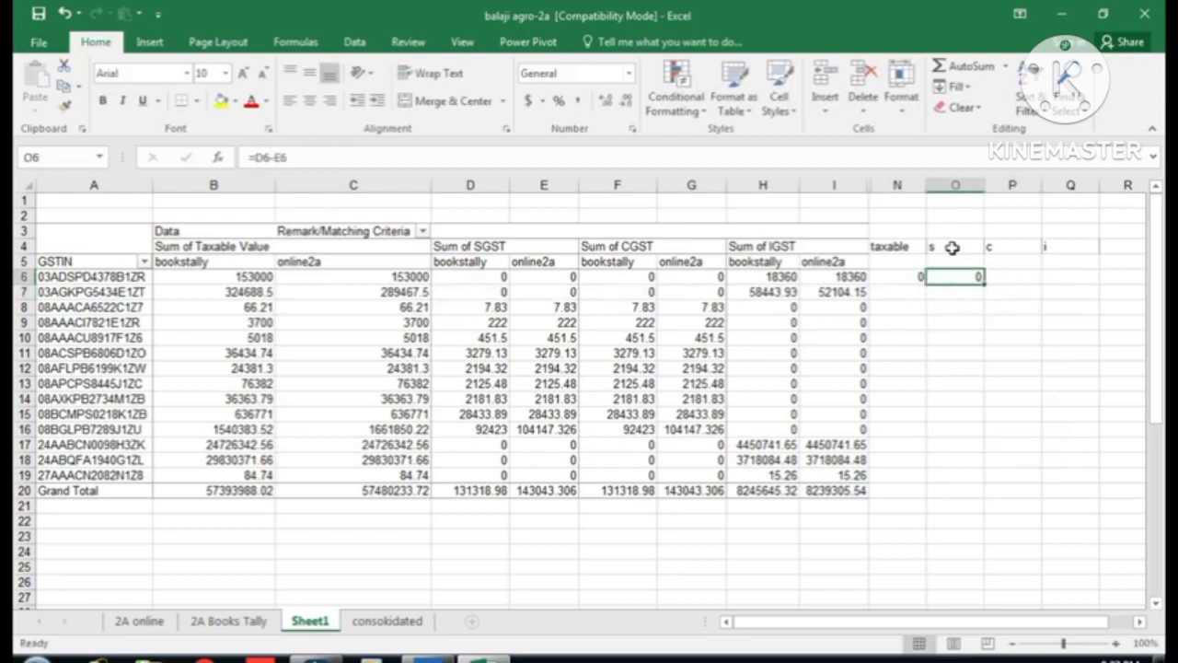
- Calculate the first GSTIN's CGST difference in P6 with the formula =f6-g6
{"action": "key", "text": "Right"}
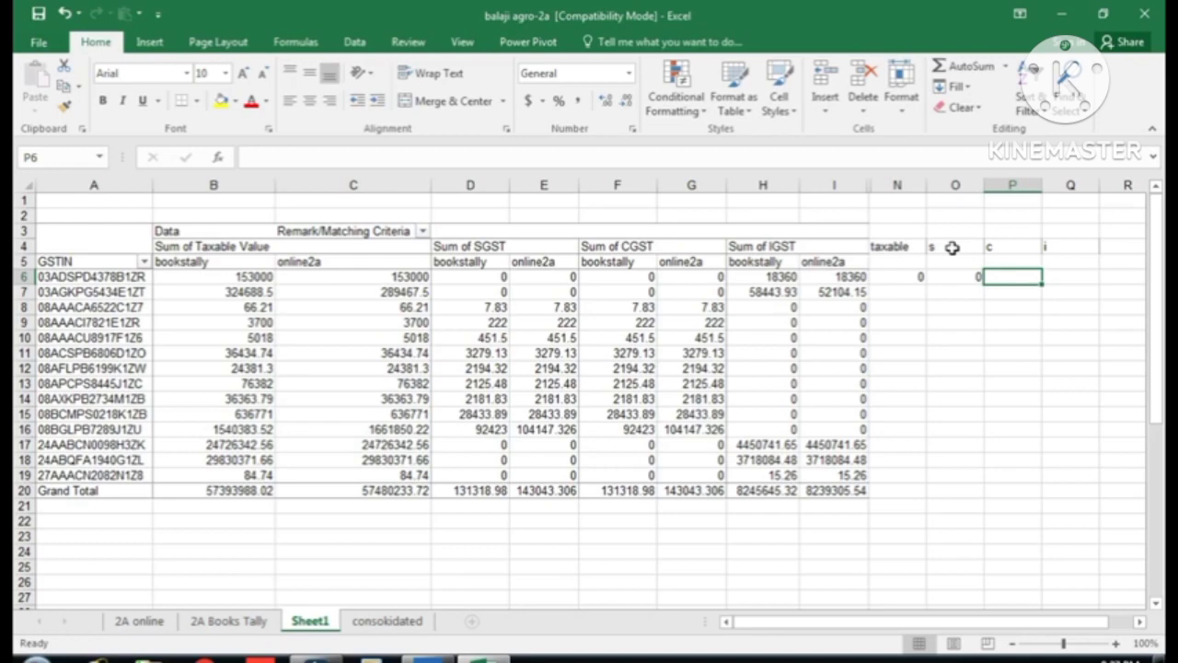
{"action": "type", "text": "=f6"}
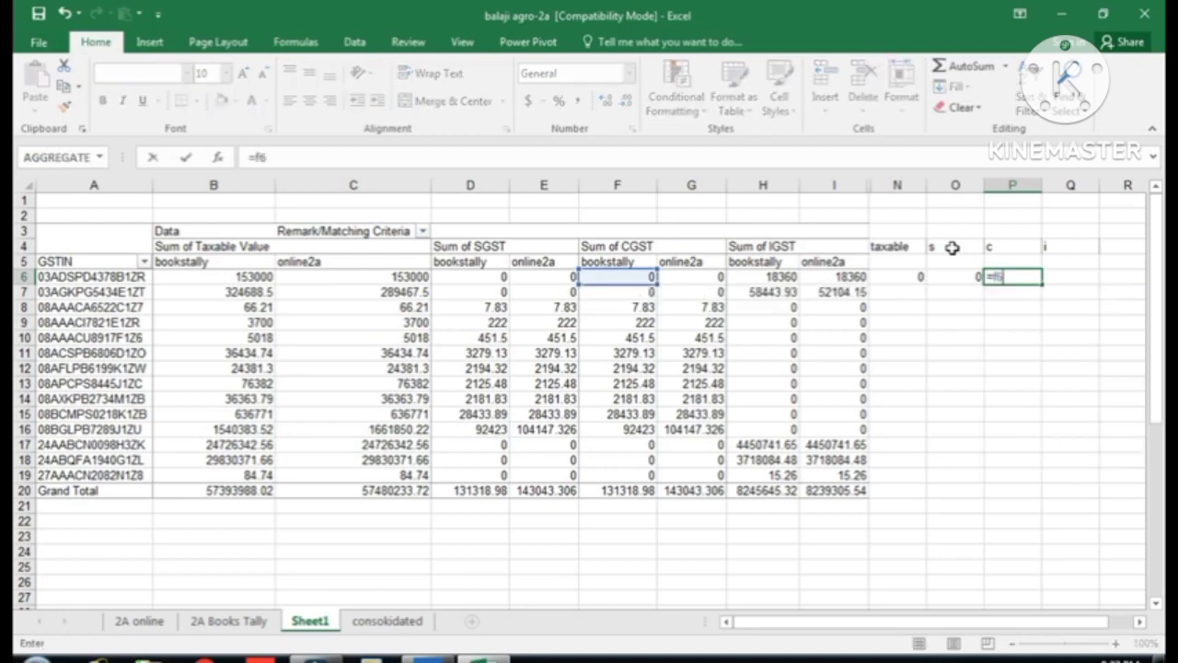
{"action": "type", "text": "-g"}
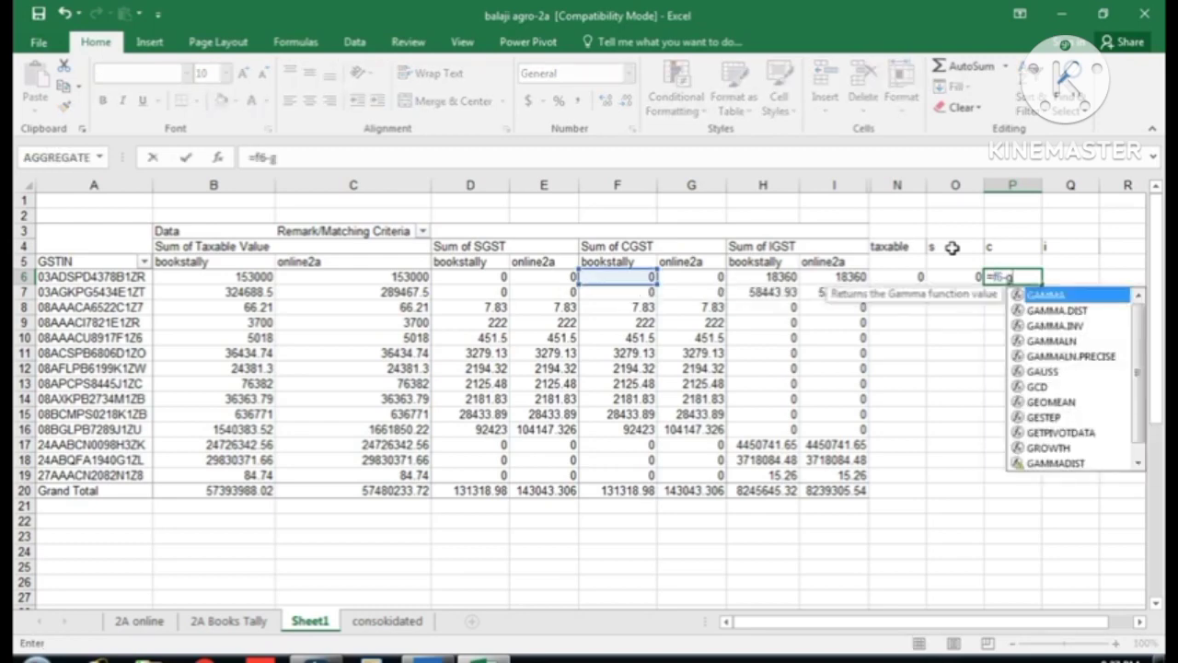
{"action": "type", "text": "6"}
{"action": "key", "text": "Return"}
{"action": "key", "text": "Up"}
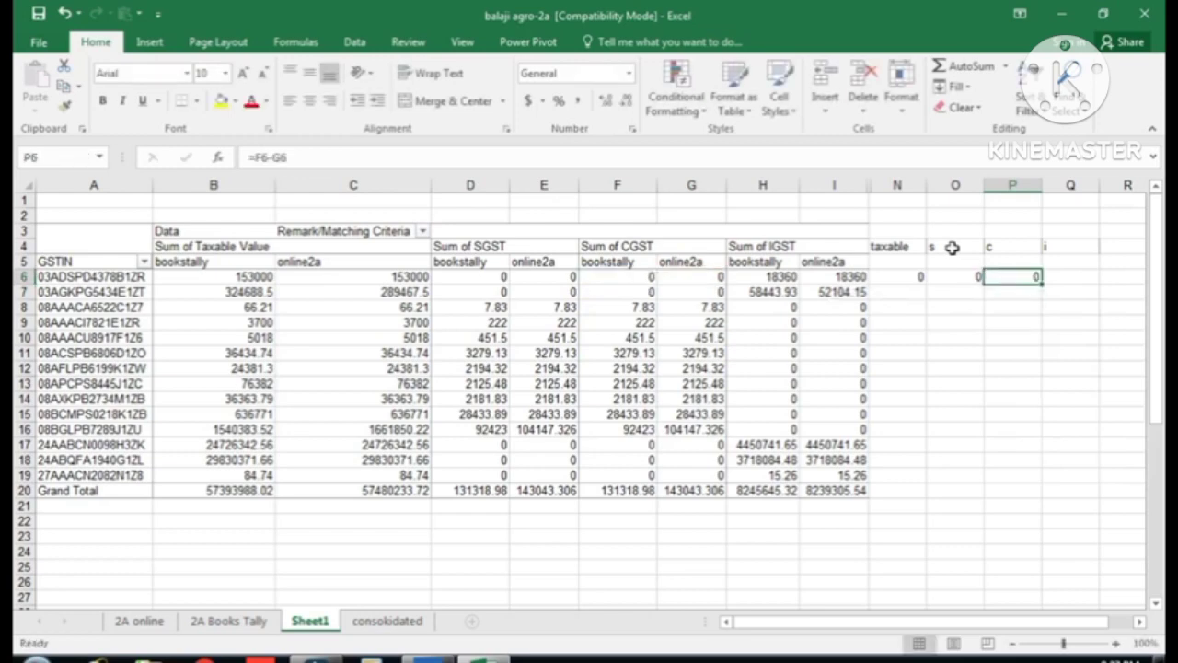
- Calculate the first GSTIN's IGST difference in Q6 with the formula =h6-i6
{"action": "key", "text": "Right"}
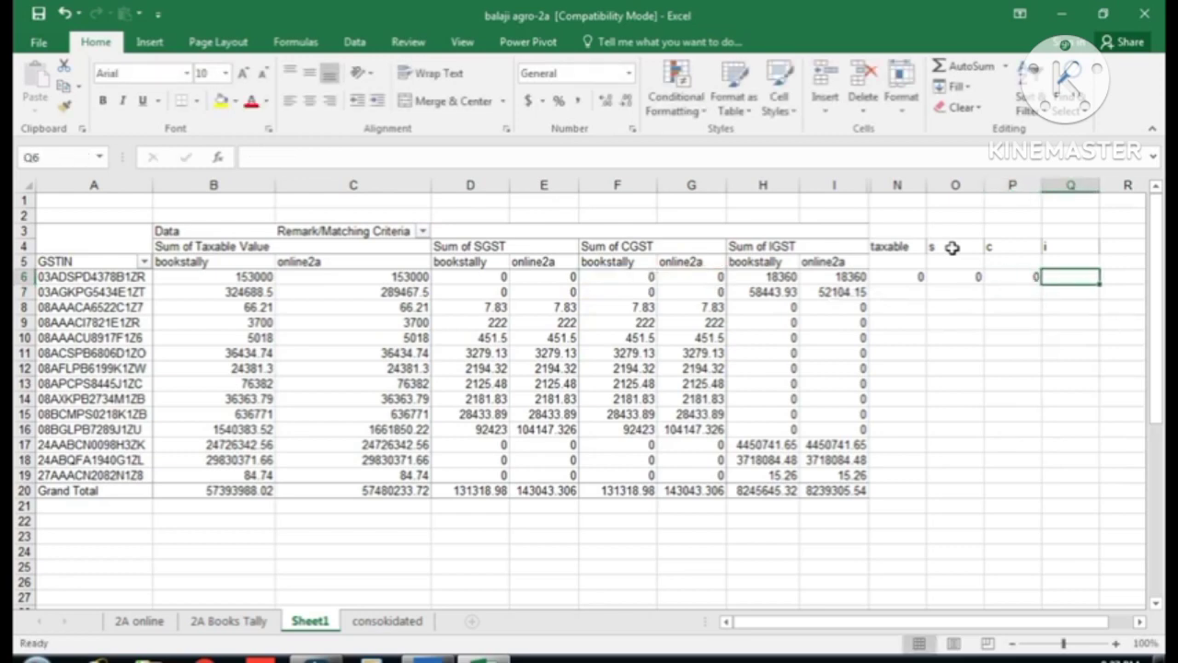
{"action": "type", "text": "=h6"}
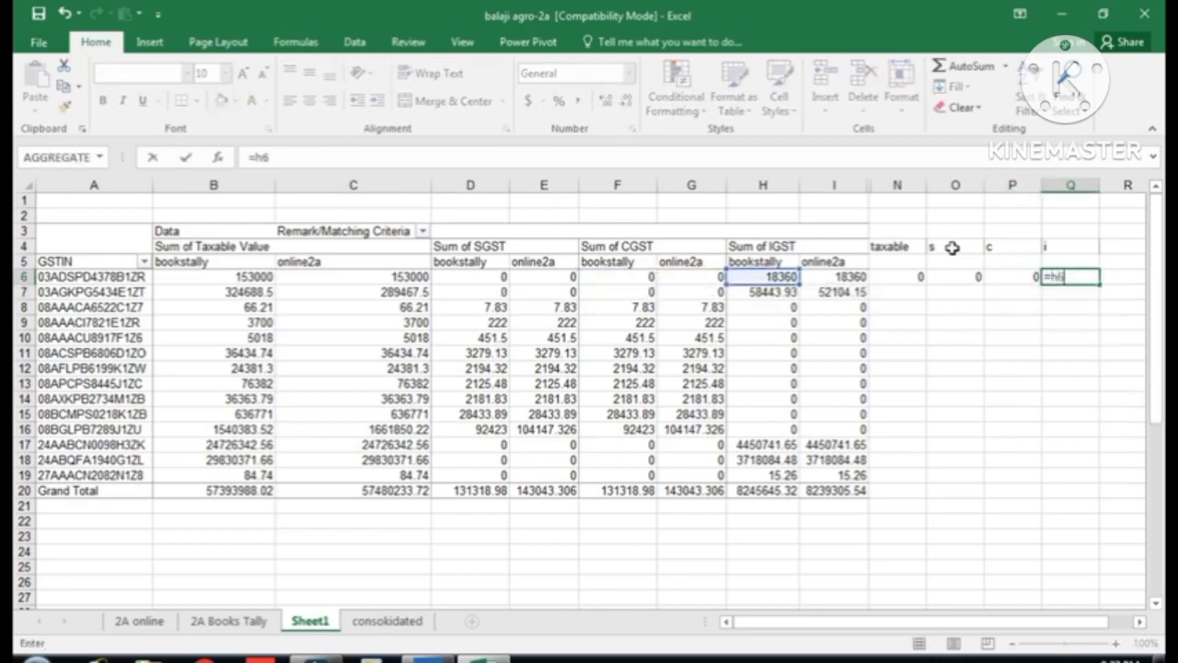
{"action": "type", "text": "-i6"}
{"action": "key", "text": "Return"}
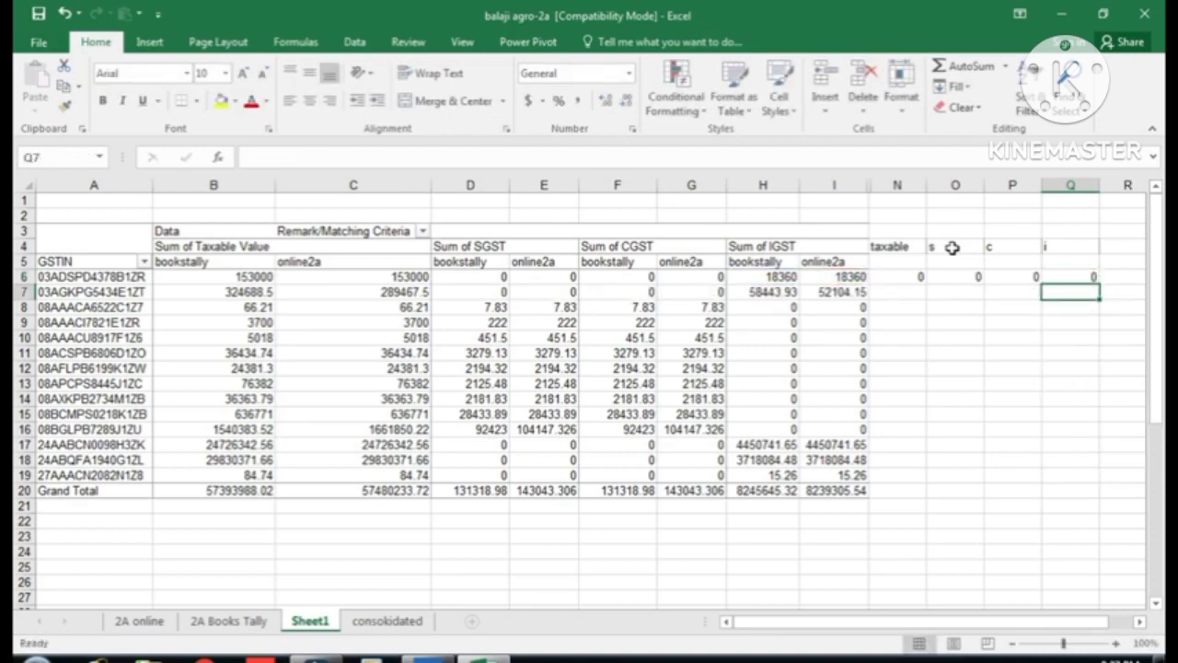
- Copy the four difference formulas in N6:Q6 down to the remaining GSTIN rows, 7 through 19
{"action": "key", "text": "Up"}
{"action": "key", "text": "Left"}
{"action": "key", "text": "Left"}
{"action": "key", "text": "Left"}
{"action": "key", "text": "Left"}
{"action": "key", "text": "Right"}
{"action": "key", "text": "Right"}
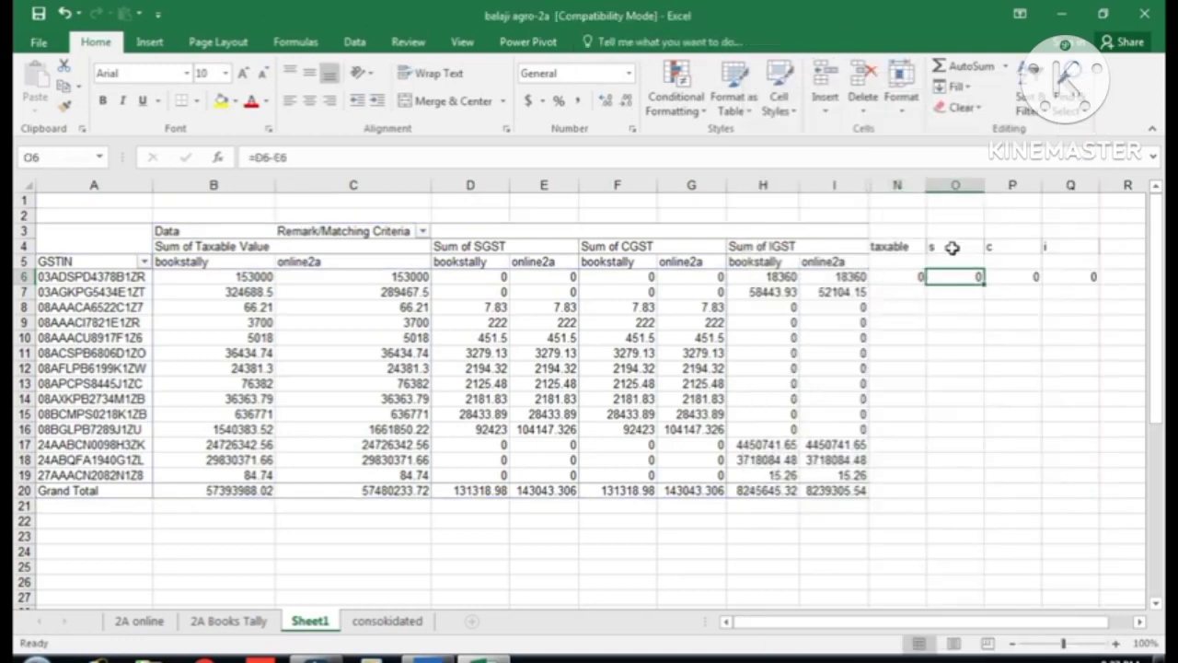
{"action": "key", "text": "Left"}
{"action": "key", "text": "shift+Right"}
{"action": "key", "text": "shift+Right"}
{"action": "key", "text": "shift+Right"}
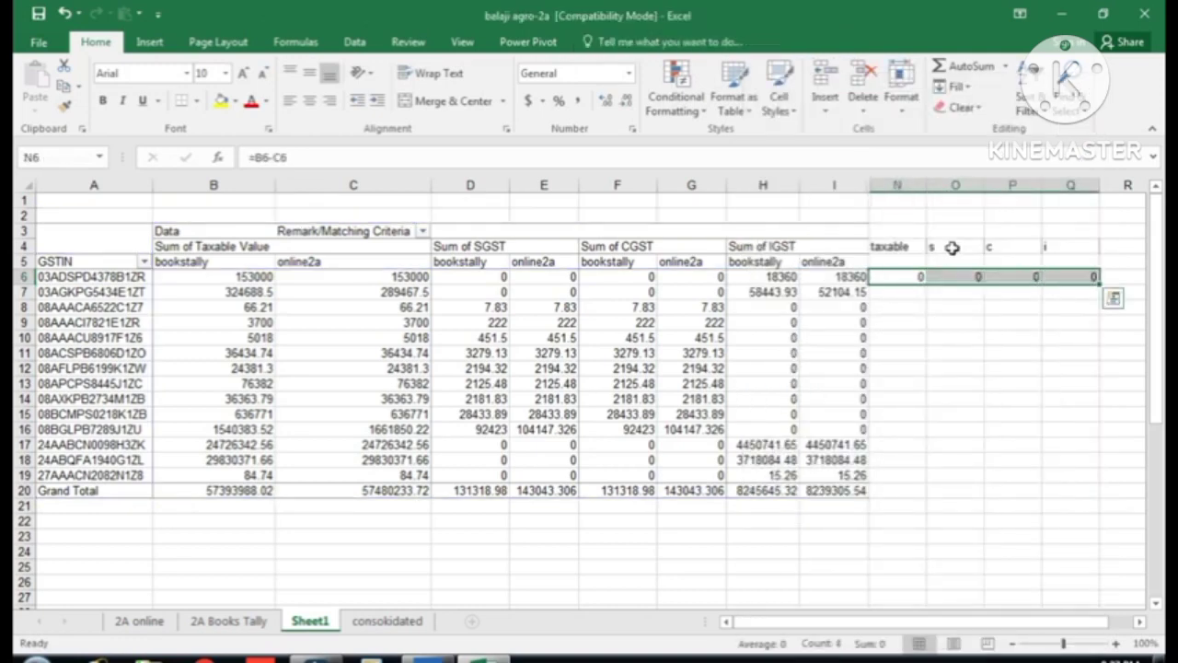
{"action": "key", "text": "ctrl+c"}
{"action": "key", "text": "Down"}
{"action": "key", "text": "shift+Down"}
{"action": "key", "text": "shift+Down"}
{"action": "key", "text": "shift+Down"}
{"action": "key", "text": "shift+Down"}
{"action": "key", "text": "shift+Down"}
{"action": "key", "text": "shift+Down"}
{"action": "key", "text": "shift+Down"}
{"action": "key", "text": "shift+Down"}
{"action": "key", "text": "shift+Down"}
{"action": "key", "text": "shift+Down"}
{"action": "key", "text": "shift+Down"}
{"action": "key", "text": "shift+Down"}
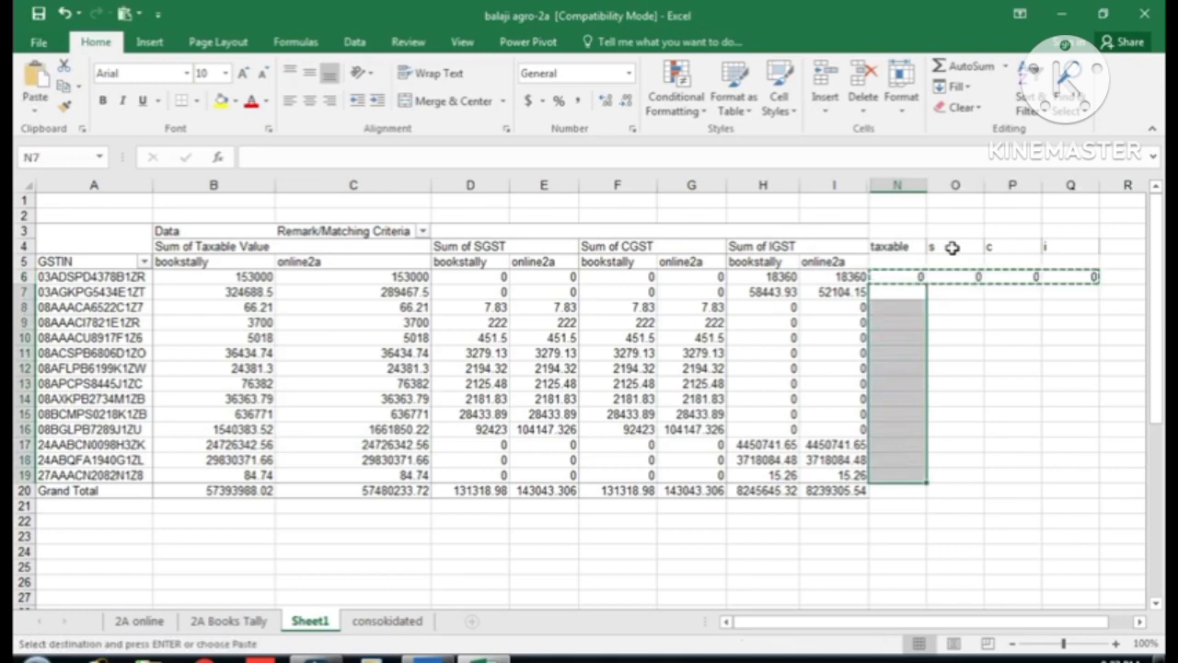
{"action": "key", "text": "ctrl+v"}
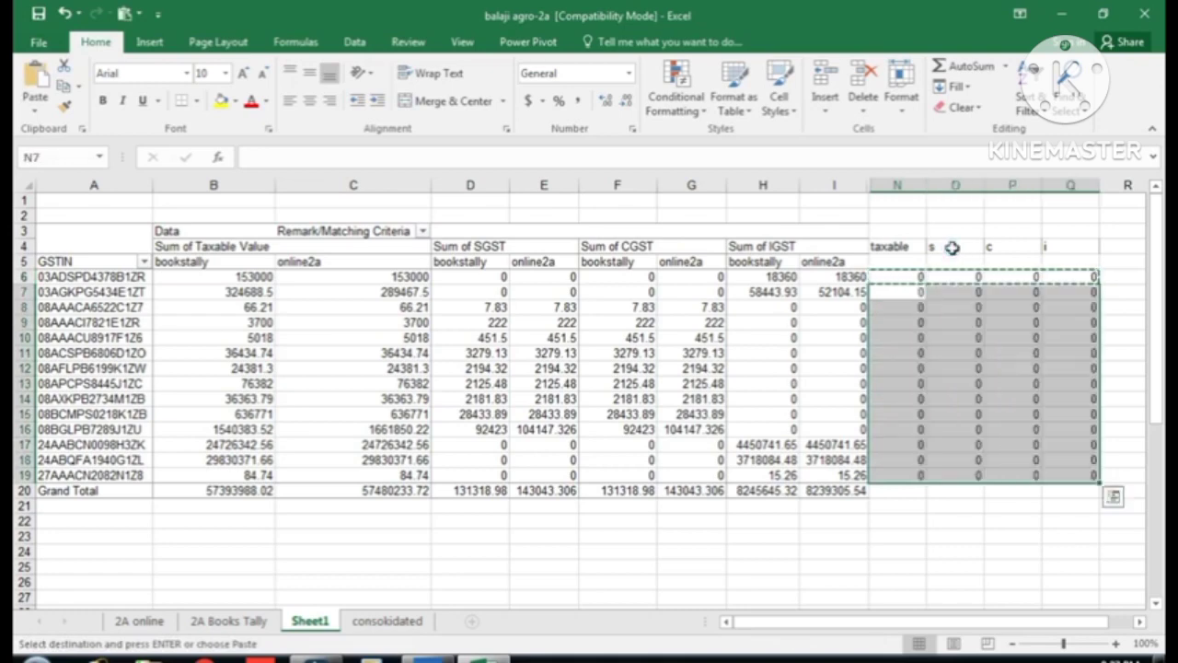
{"action": "key", "text": "Escape"}
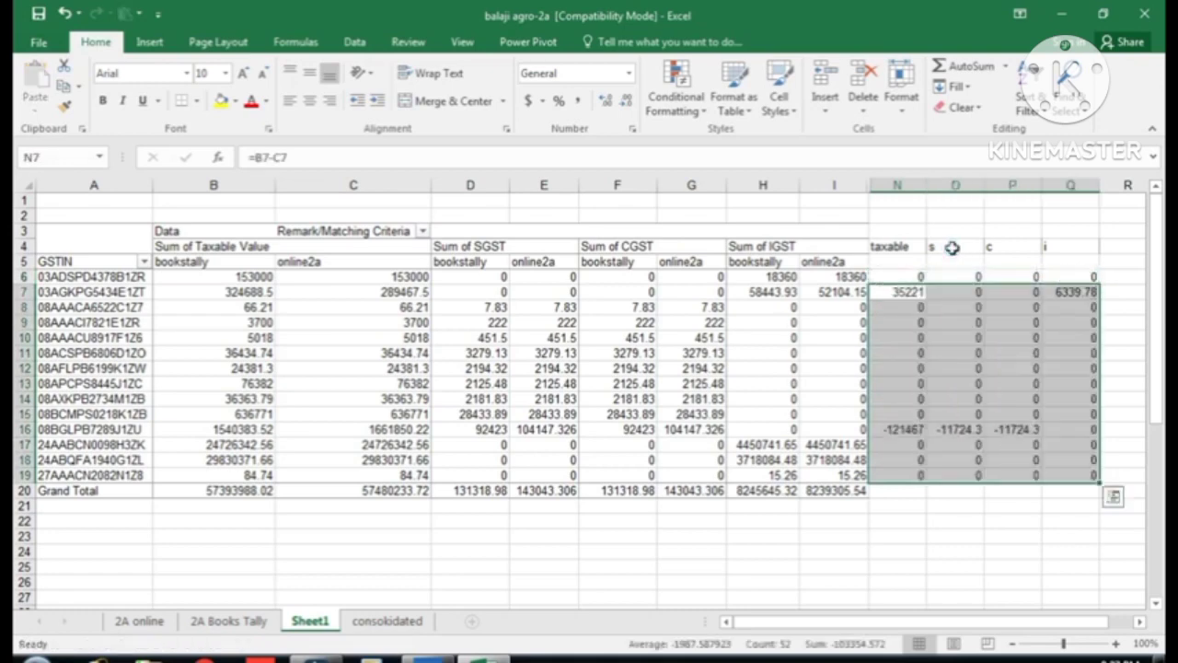
- Look down the taxable difference column for GSTIN rows where books and online figures do not match
{"action": "key", "text": "Down"}
{"action": "key", "text": "Down"}
{"action": "key", "text": "Down"}
{"action": "key", "text": "Down"}
{"action": "key", "text": "Down"}
{"action": "key", "text": "Down"}
{"action": "key", "text": "Down"}
{"action": "key", "text": "Down"}
{"action": "key", "text": "Down"}
{"action": "key", "text": "Down"}
{"action": "key", "text": "Down"}
{"action": "key", "text": "Down"}
{"action": "key", "text": "Down"}
{"action": "key", "text": "Down"}
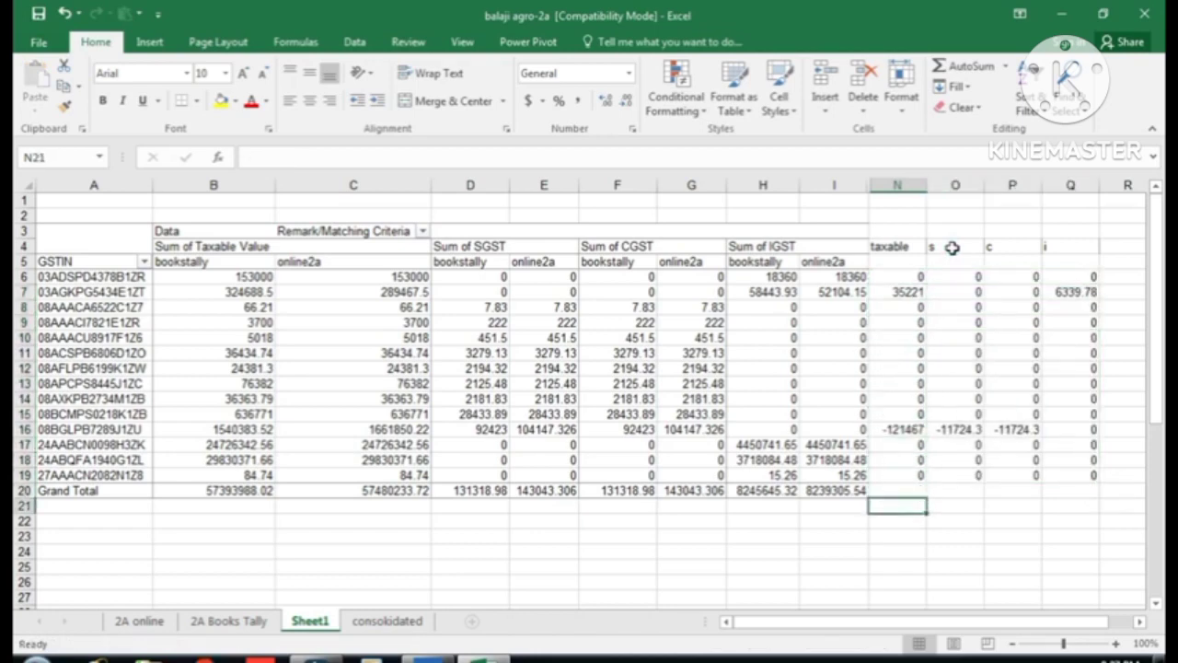
{"action": "key", "text": "Up"}
{"action": "key", "text": "Up"}
{"action": "key", "text": "Up"}
{"action": "key", "text": "Up"}
{"action": "key", "text": "Up"}
{"action": "key", "text": "Up"}
{"action": "key", "text": "Up"}
{"action": "key", "text": "Up"}
{"action": "key", "text": "Up"}
{"action": "key", "text": "Up"}
{"action": "key", "text": "Up"}
{"action": "key", "text": "Up"}
{"action": "key", "text": "Up"}
{"action": "key", "text": "Up"}
{"action": "key", "text": "Up"}
{"action": "key", "text": "Up"}
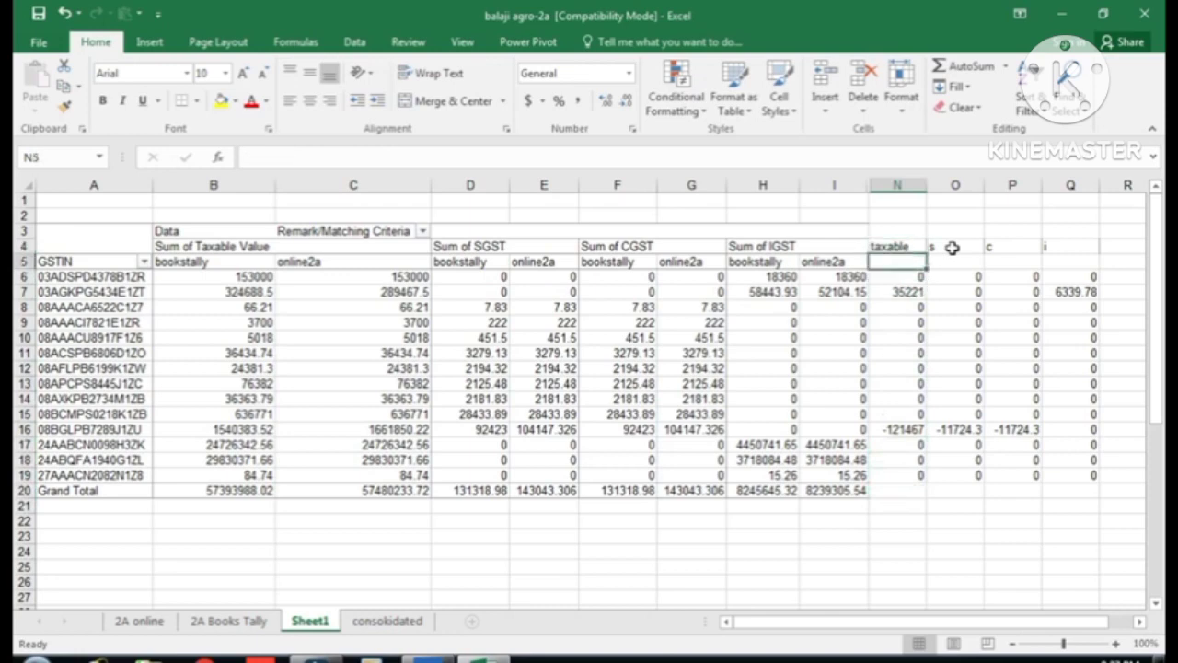
{"action": "key", "text": "Down"}
{"action": "key", "text": "Down"}
{"action": "key", "text": "Down"}
{"action": "key", "text": "Down"}
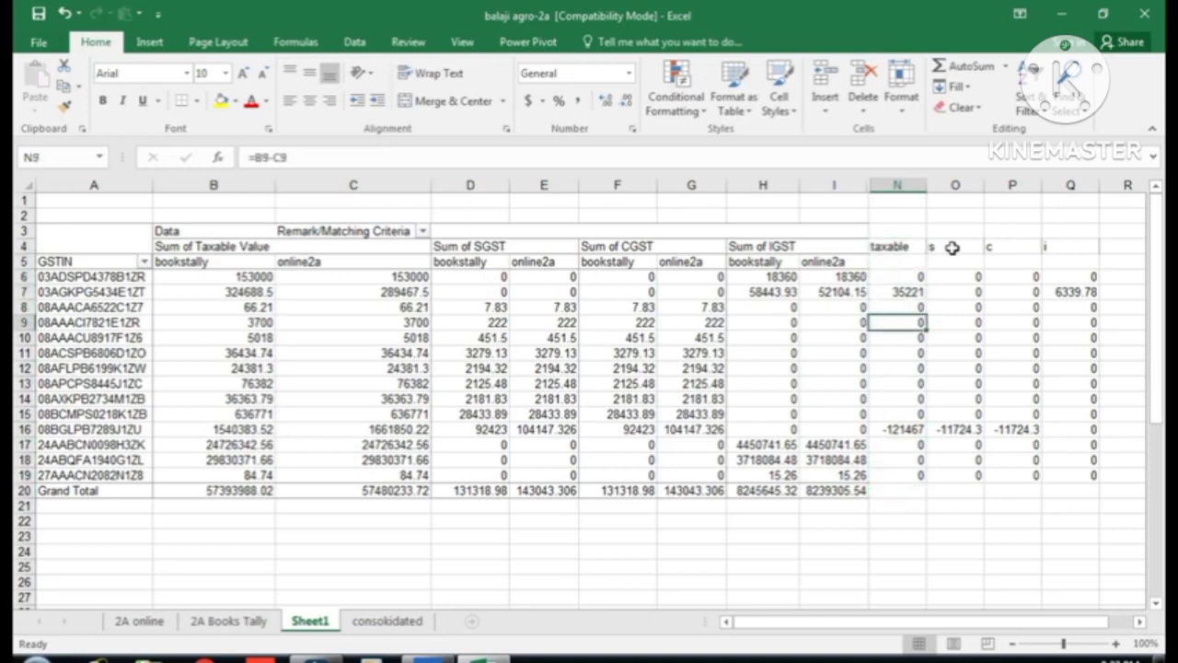
{"action": "key", "text": "Up"}
{"action": "key", "text": "Up"}
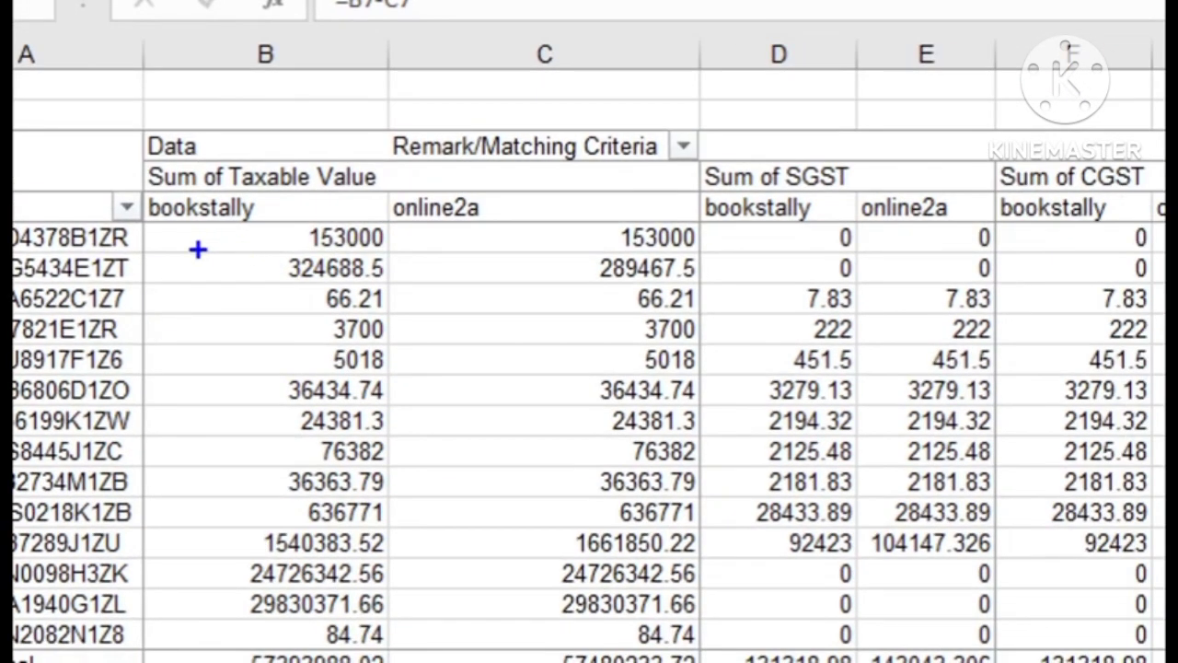
- Compare the bookstally and online2a taxable values of the second GSTIN in row 7
{"action": "mouse_move", "coordinate": [198, 252]}
{"action": "left_mouse_down"}
{"action": "mouse_move", "coordinate": [231, 273]}
{"action": "mouse_move", "coordinate": [371, 291]}
{"action": "mouse_move", "coordinate": [395, 282]}
{"action": "left_mouse_up"}
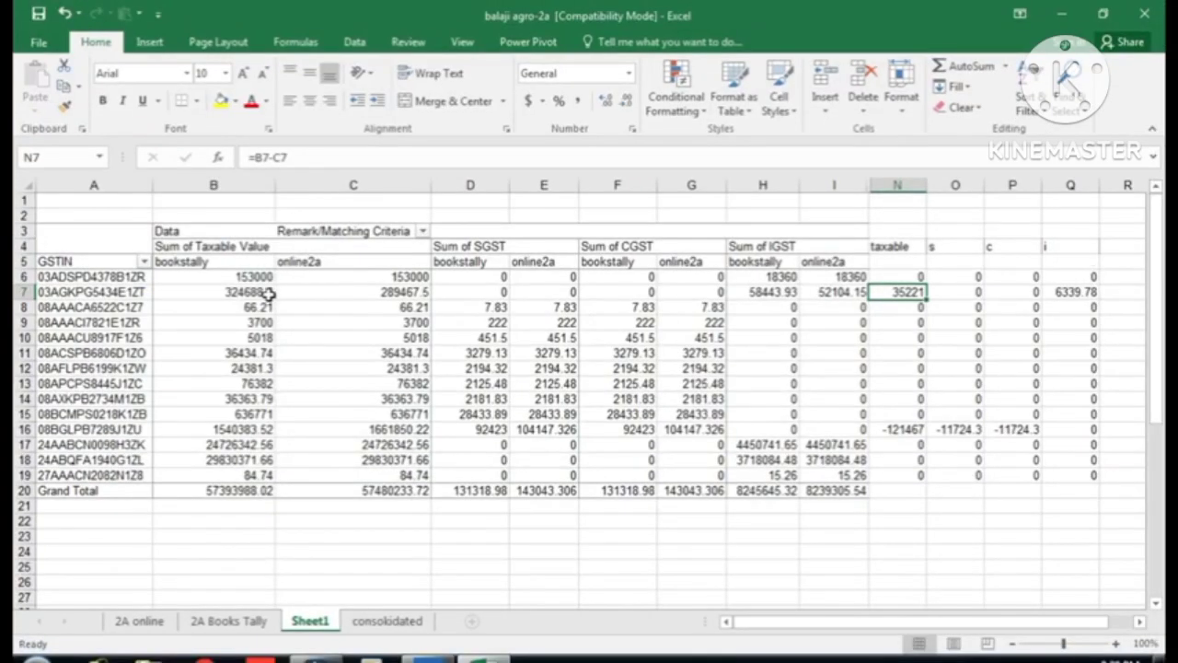
{"action": "left_click", "coordinate": [368, 268]}
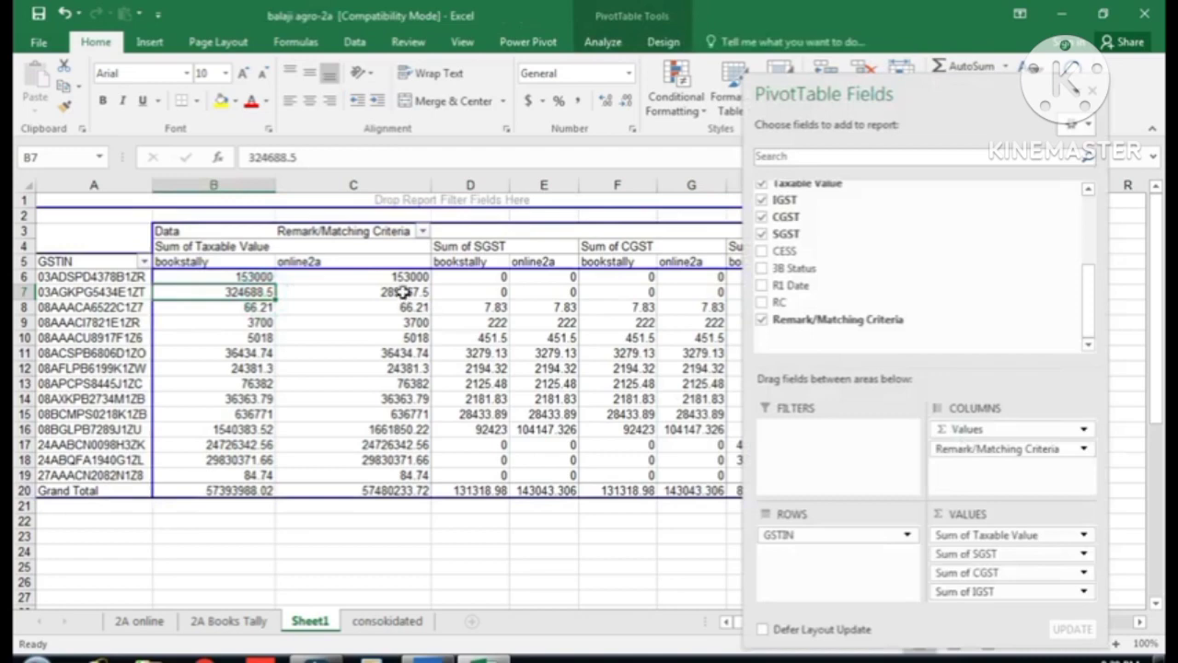
{"action": "left_click", "coordinate": [403, 292]}
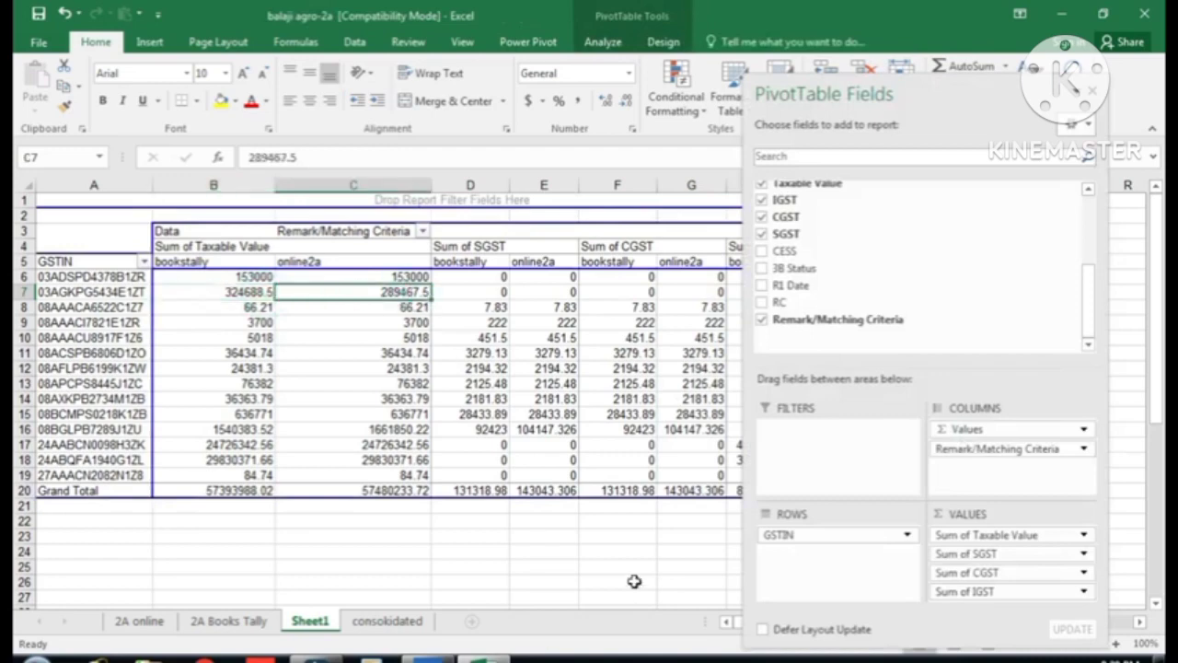
{"action": "left_click", "coordinate": [614, 553]}
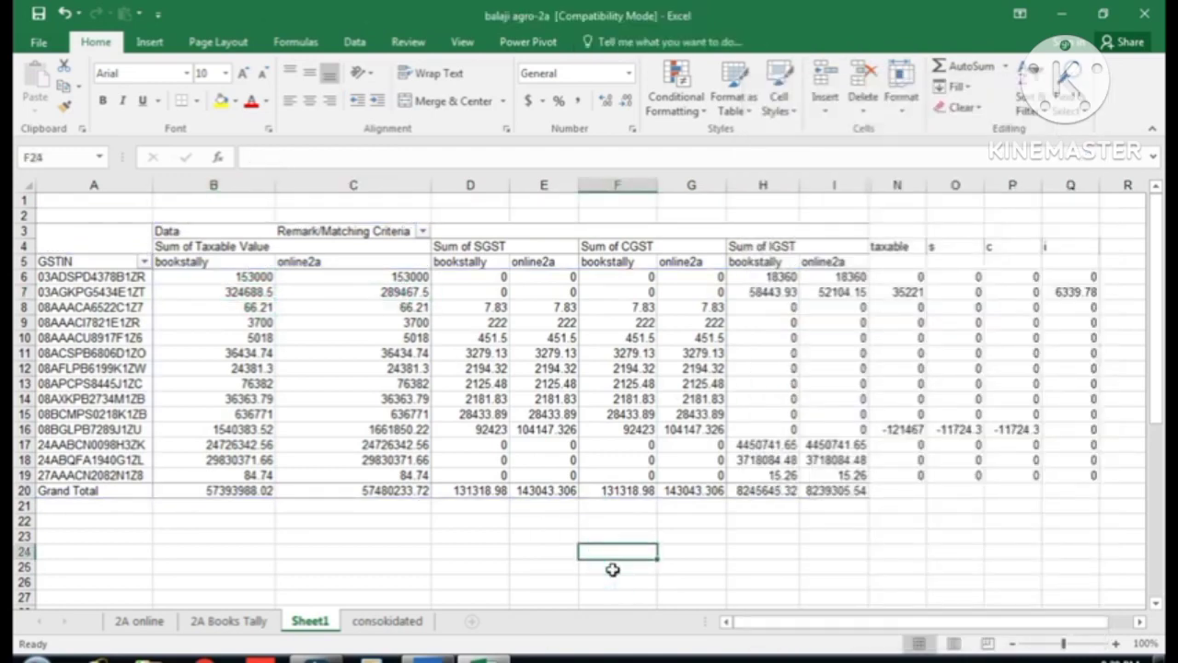
- Compare the bookstally and online2a taxable values of the GSTIN in row 16
{"action": "key", "text": "Up"}
{"action": "key", "text": "Up"}
{"action": "key", "text": "Up"}
{"action": "key", "text": "Up"}
{"action": "key", "text": "Up"}
{"action": "key", "text": "Up"}
{"action": "key", "text": "Right"}
{"action": "key", "text": "Right"}
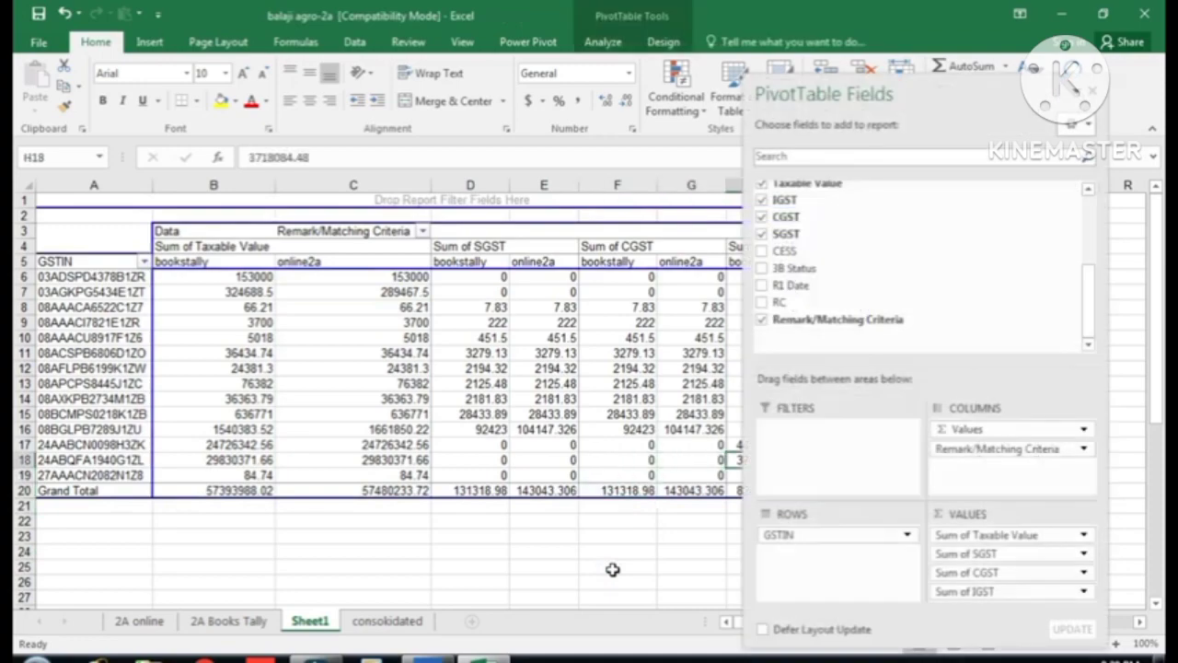
{"action": "left_click", "coordinate": [558, 553]}
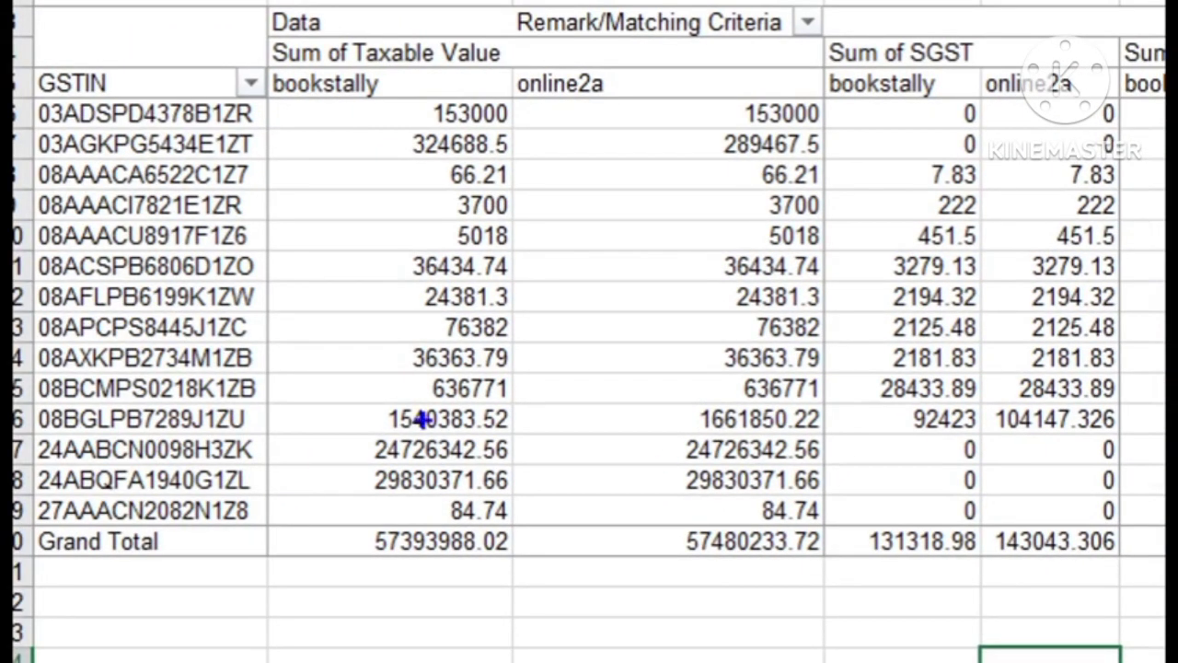
{"action": "left_click_drag", "start_coordinate": [344, 400], "coordinate": [477, 436]}
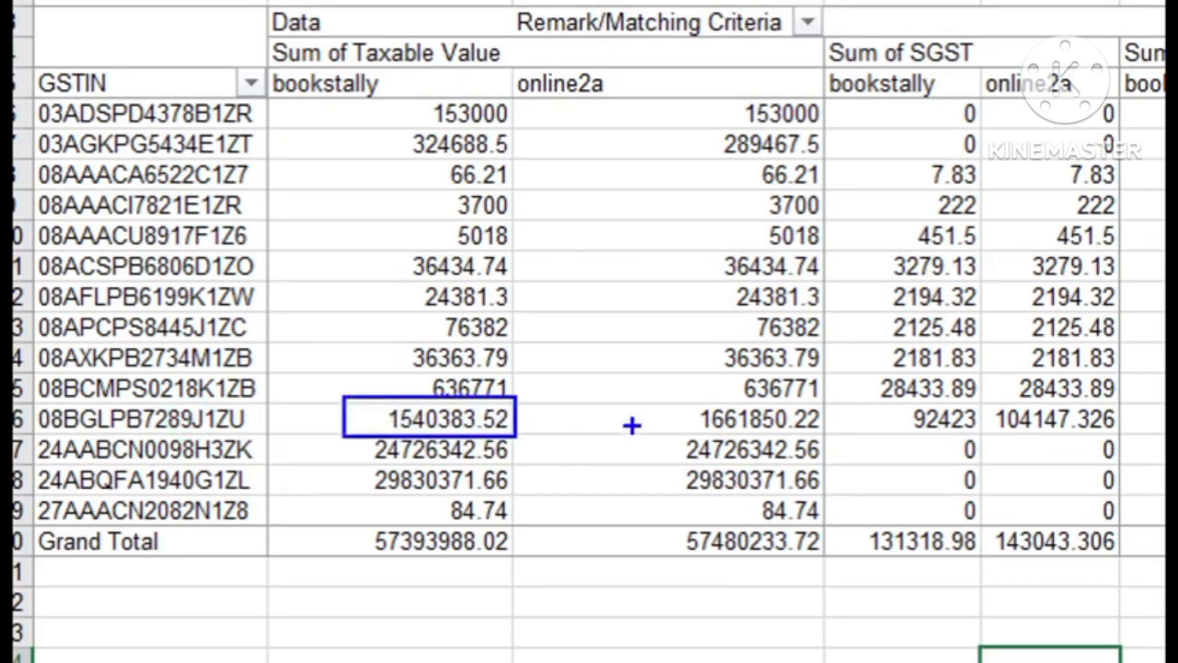
{"action": "left_click_drag", "start_coordinate": [639, 398], "coordinate": [819, 442]}
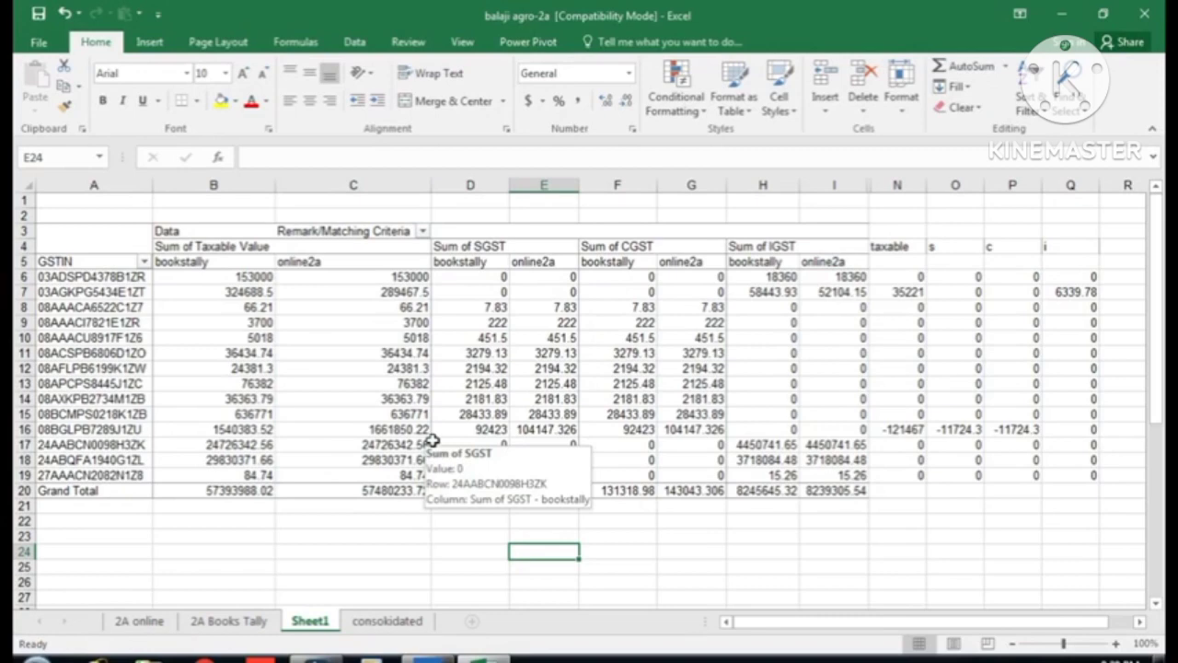
- Examine the taxable, SGST, CGST and IGST differences calculated for the GSTIN in row 16
{"action": "key", "text": "Right"}
{"action": "key", "text": "Right"}
{"action": "key", "text": "Right"}
{"action": "key", "text": "Right"}
{"action": "key", "text": "Right"}
{"action": "key", "text": "Right"}
{"action": "key", "text": "Up"}
{"action": "key", "text": "Up"}
{"action": "key", "text": "Up"}
{"action": "key", "text": "Up"}
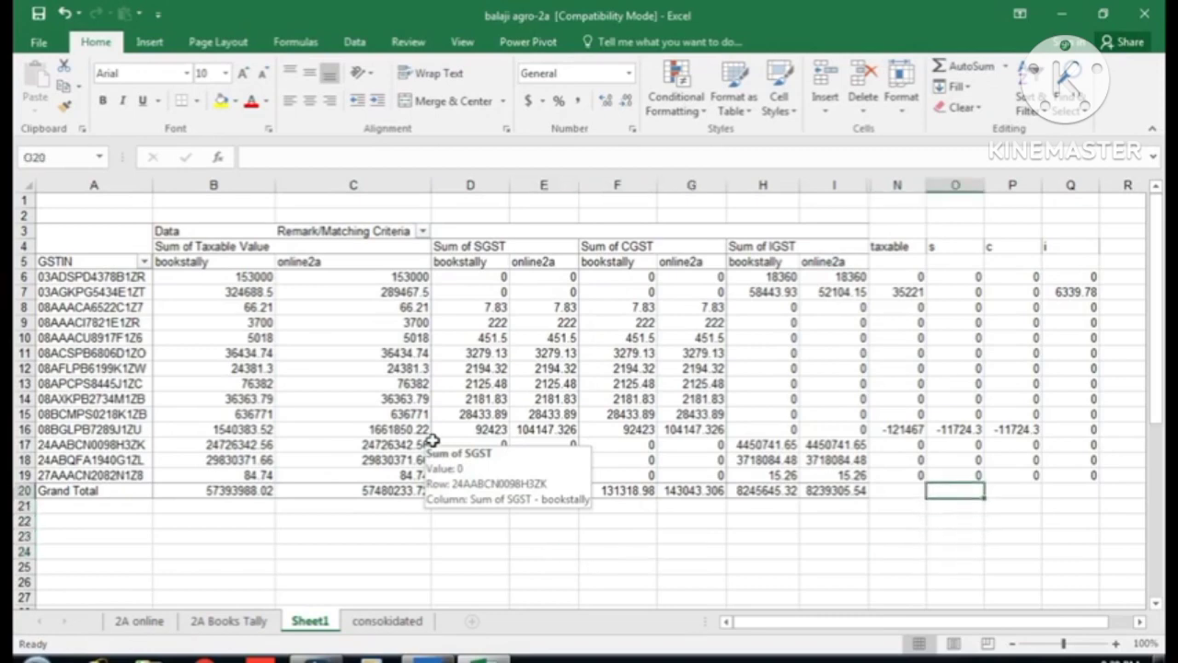
{"action": "key", "text": "Up"}
{"action": "key", "text": "Up"}
{"action": "key", "text": "Up"}
{"action": "key", "text": "Up"}
{"action": "key", "text": "Left"}
{"action": "key", "text": "Right"}
{"action": "key", "text": "Right"}
{"action": "key", "text": "Right"}
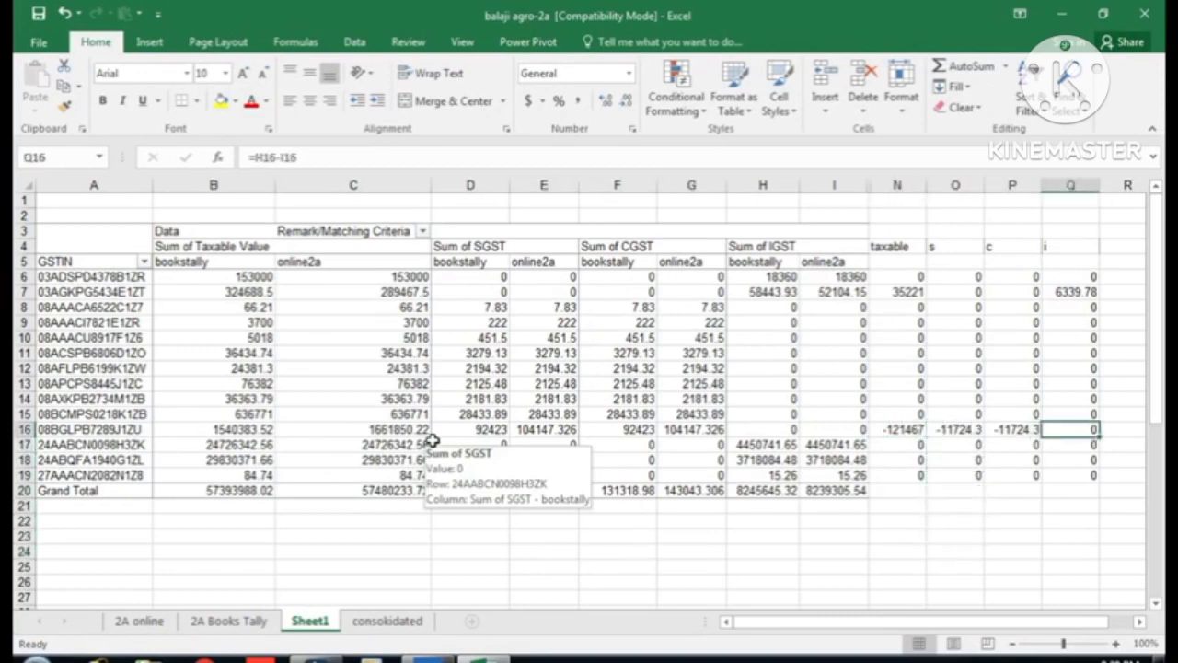
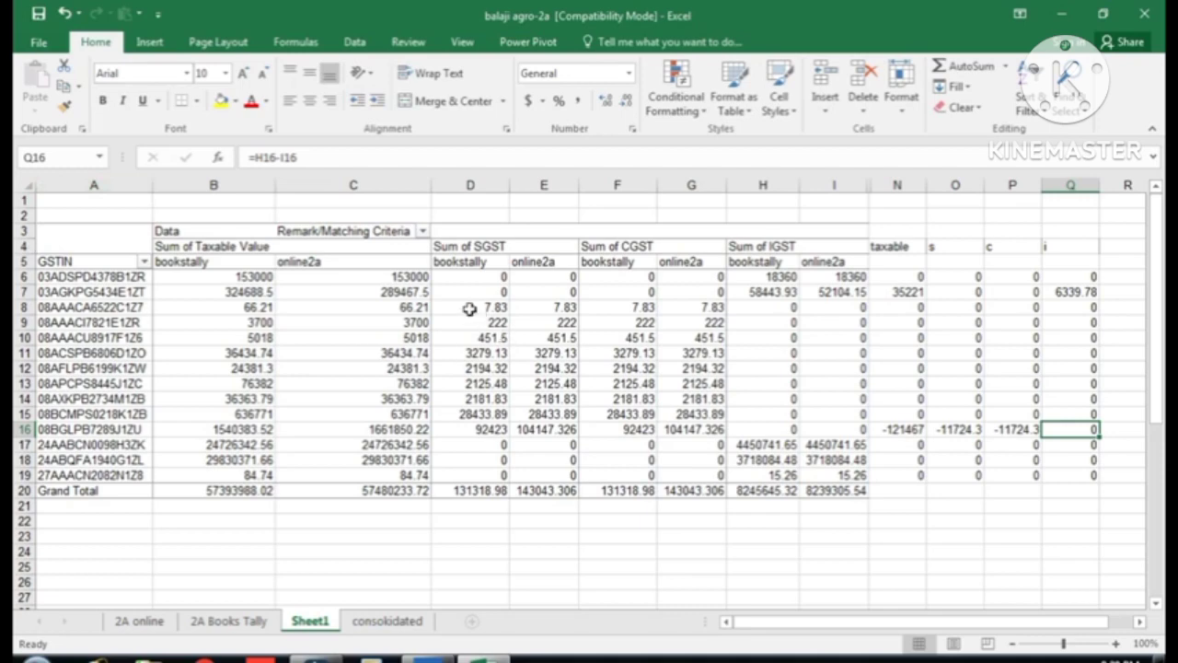
- Drill down into the second GSTIN's bookstally taxable value in B7 to list its invoices on a new sheet
{"action": "left_click", "coordinate": [236, 294]}
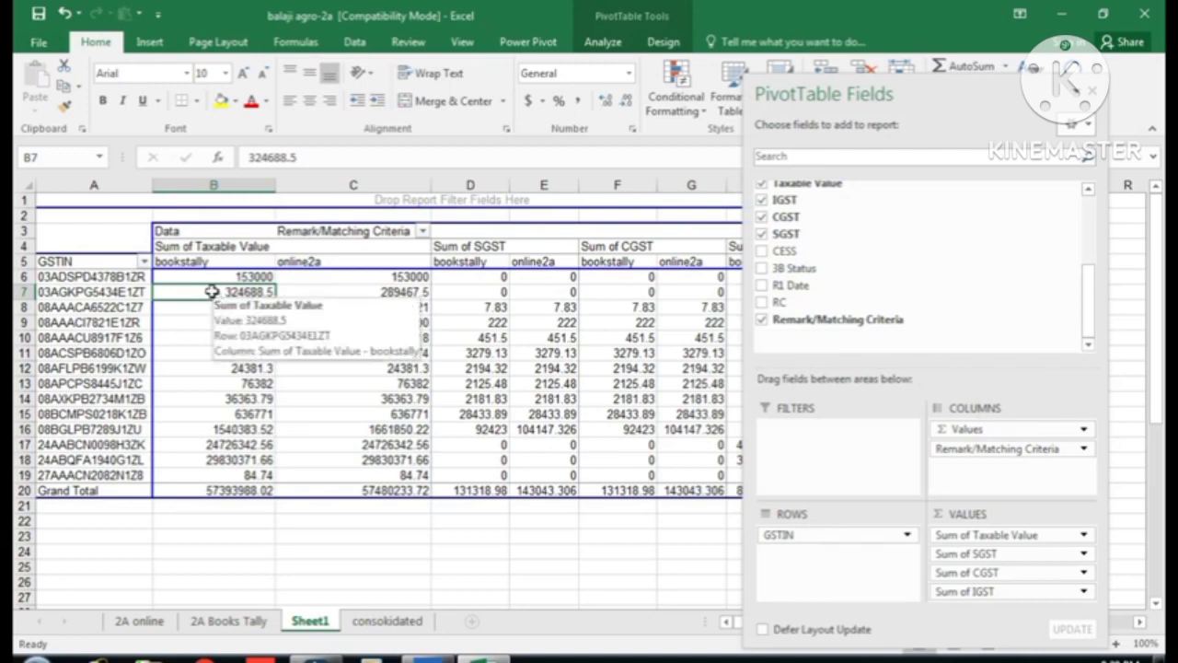
{"action": "double_click", "coordinate": [226, 291]}
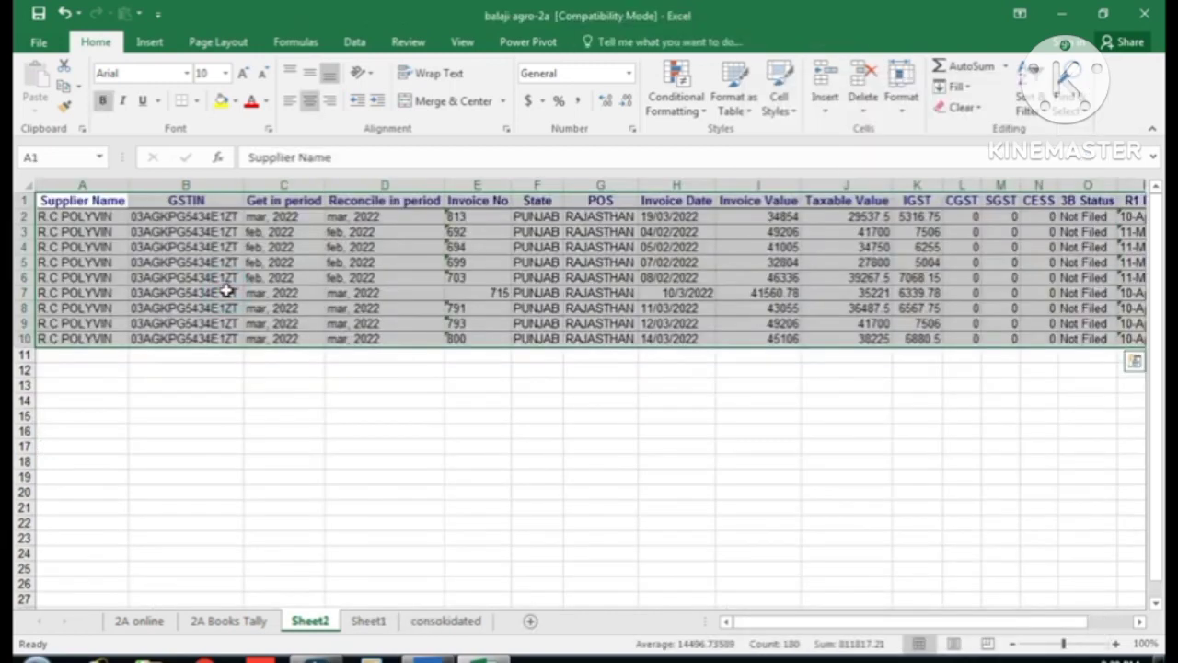
{"action": "left_click", "coordinate": [400, 403]}
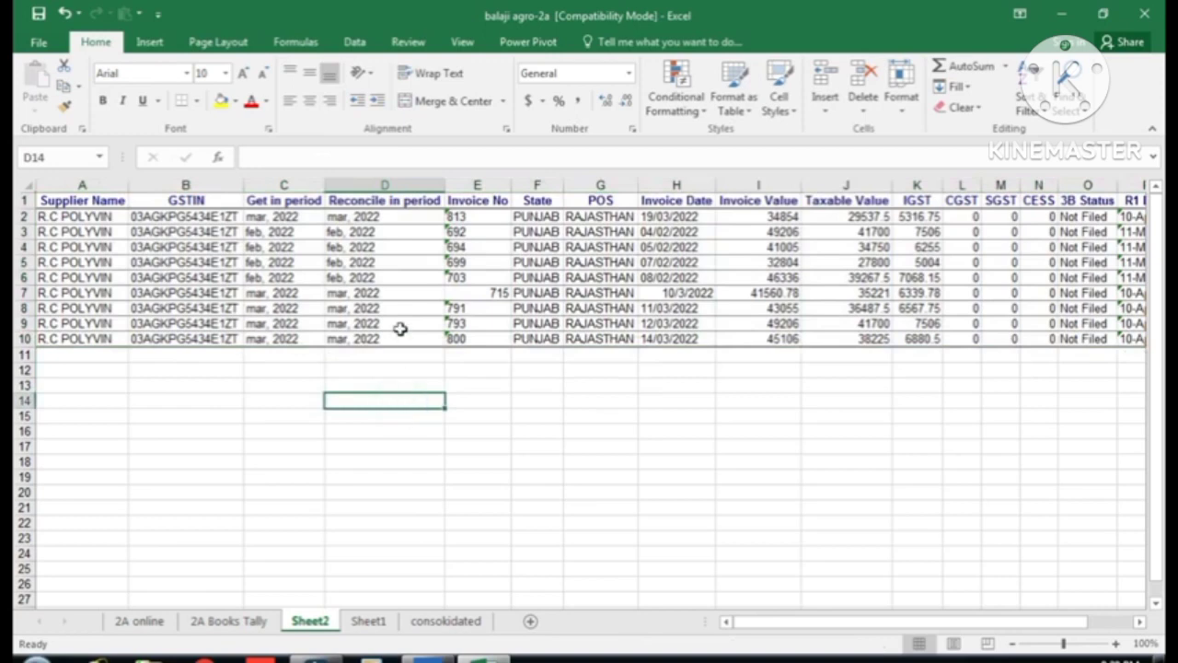
- Check the PivotTable's B7 value against the drill-down sheet and review the GSTIN column in B2:B10
{"action": "left_click", "coordinate": [368, 620]}
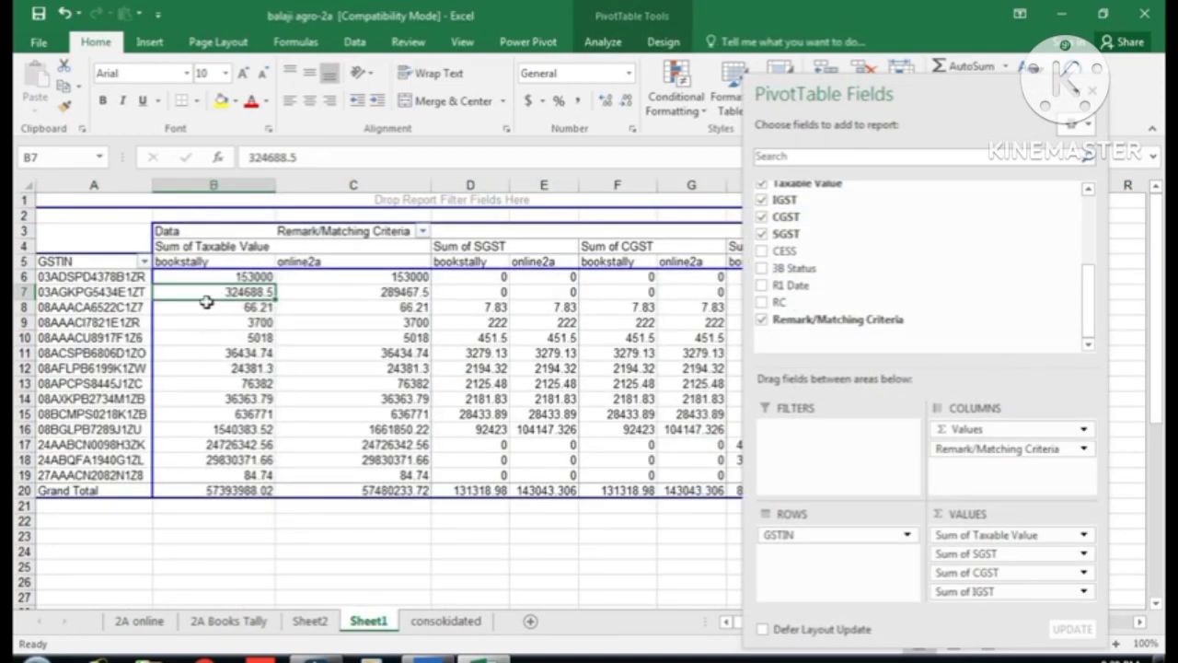
{"action": "left_click", "coordinate": [310, 622]}
{"action": "left_click", "coordinate": [310, 444]}
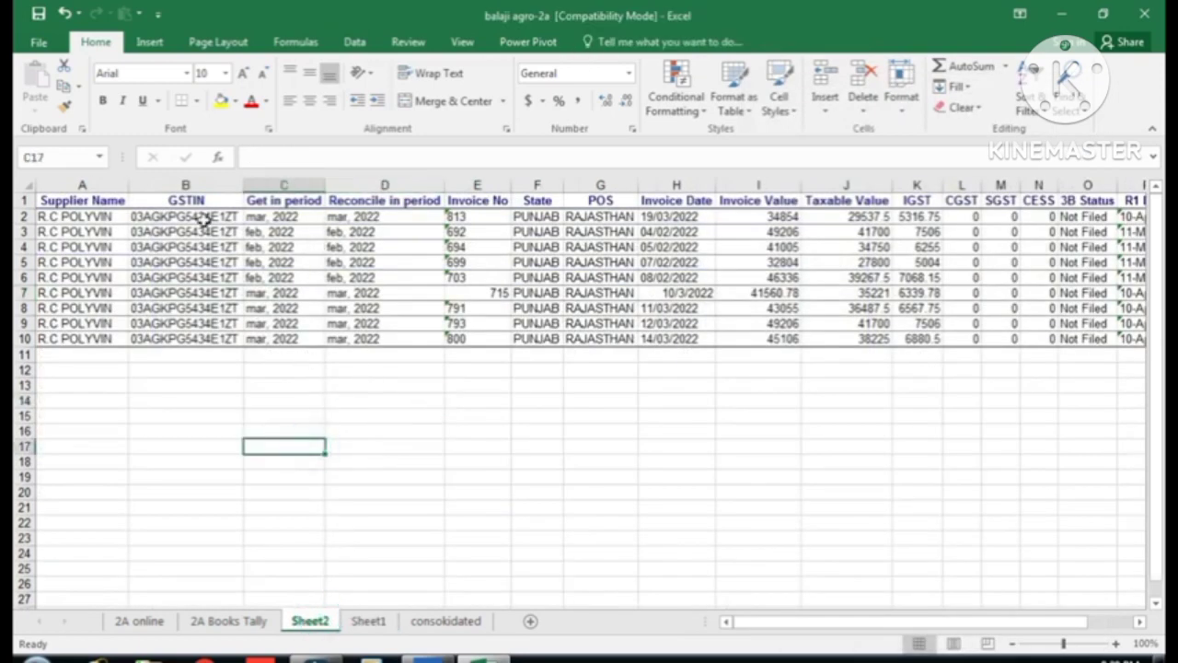
{"action": "left_click_drag", "start_coordinate": [203, 217], "coordinate": [202, 337]}
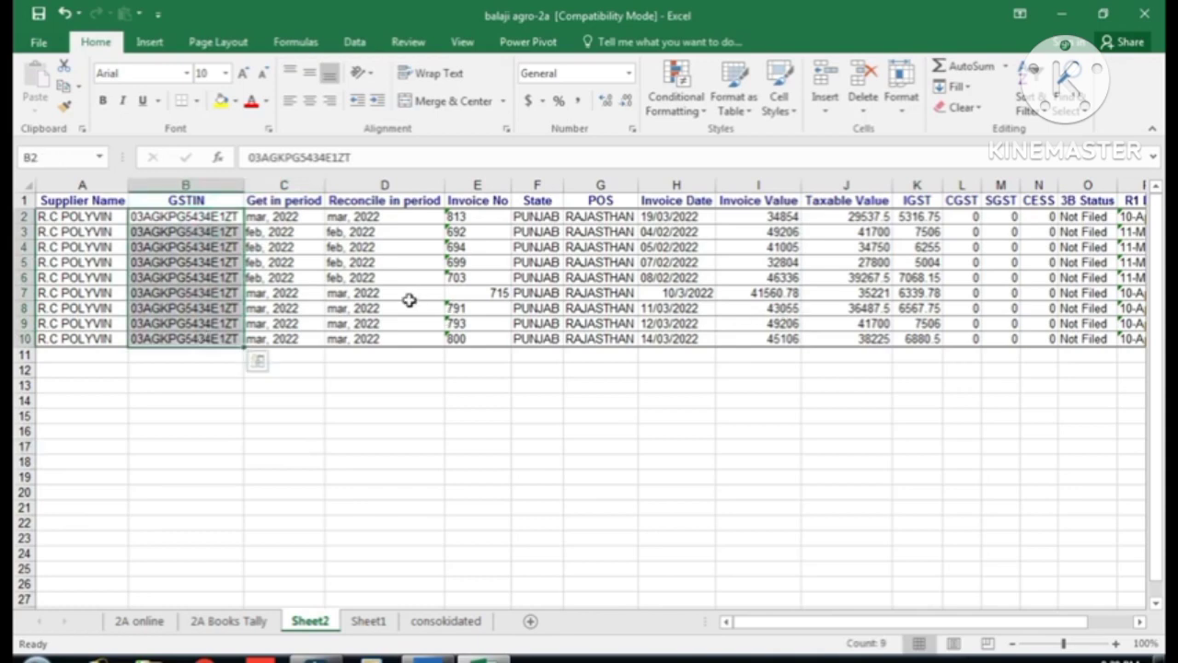
- Drill down into the second GSTIN's online2a taxable value in C7 of the PivotTable to list its invoices on a new sheet
{"action": "left_click", "coordinate": [369, 622]}
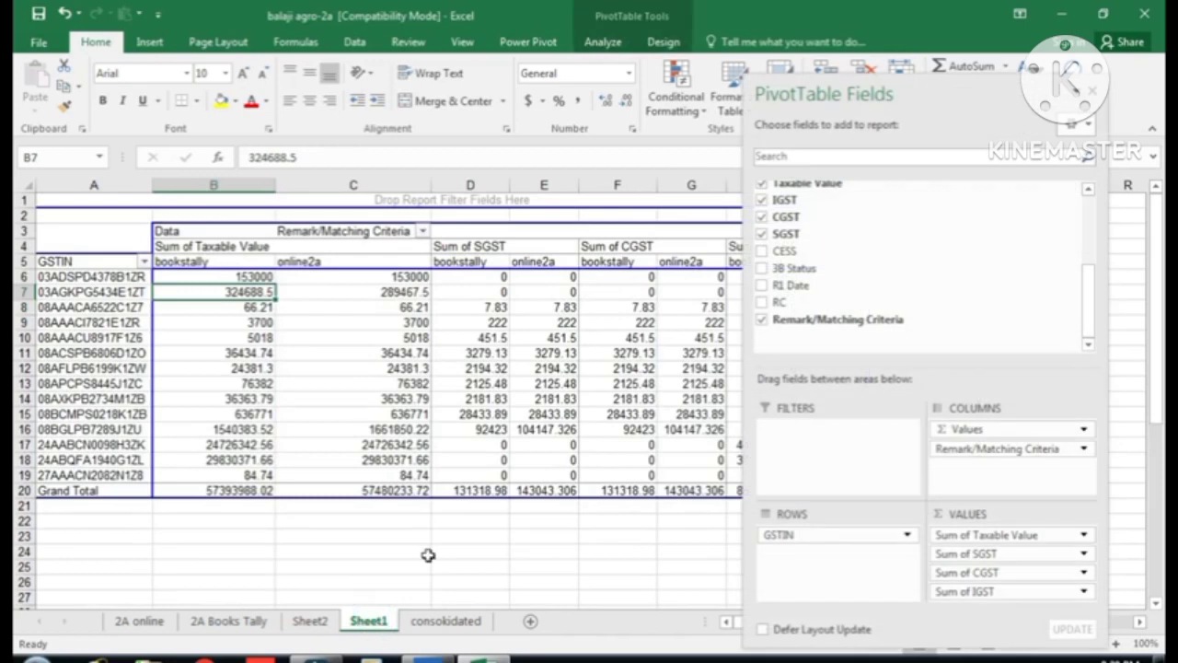
{"action": "left_click", "coordinate": [367, 291]}
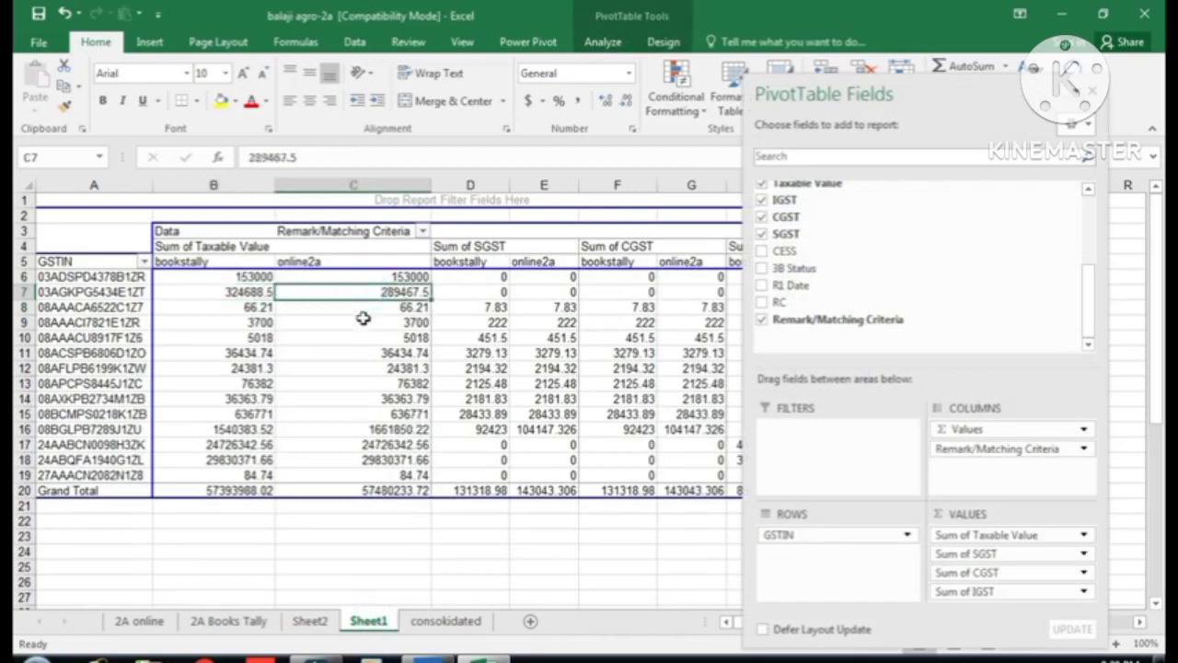
{"action": "double_click", "coordinate": [373, 292]}
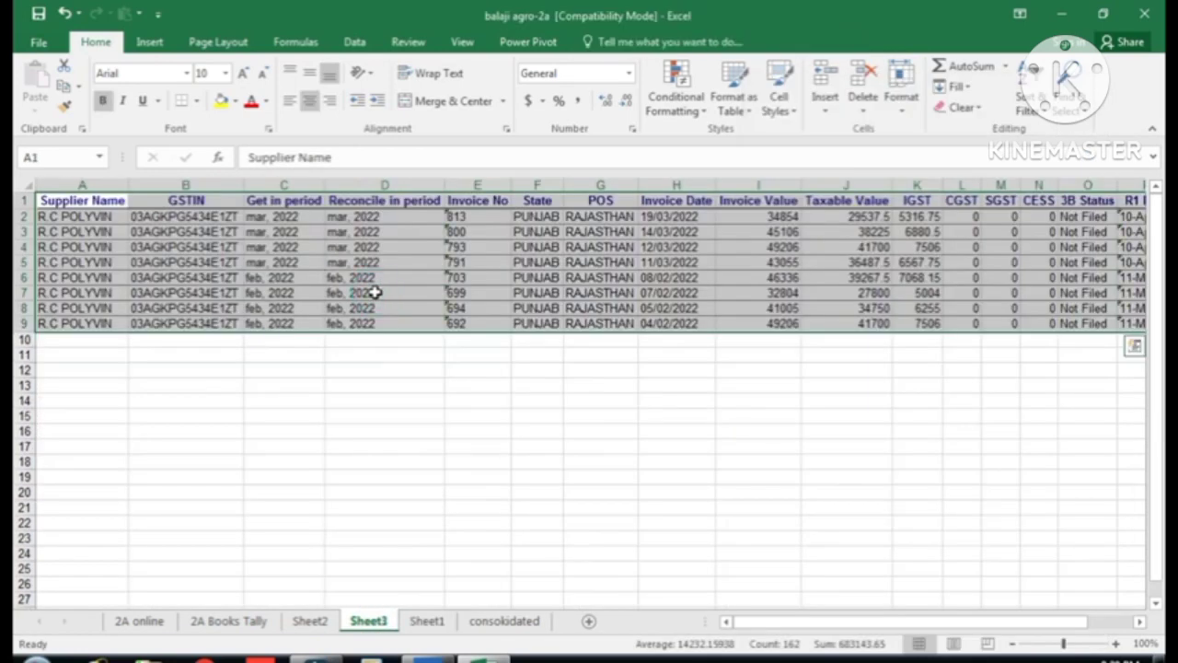
{"action": "left_click", "coordinate": [407, 413]}
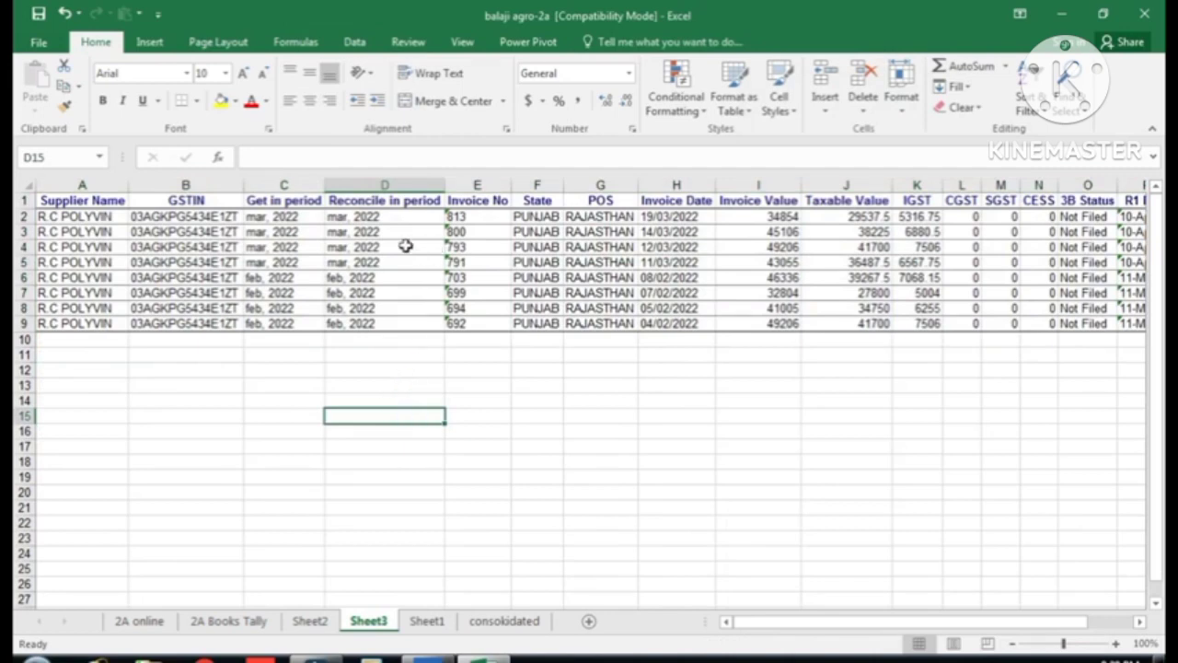
- Copy the online2a invoice rows in A2:R9 of the new drill-down sheet, leaving out the header row
{"action": "left_click", "coordinate": [137, 219]}
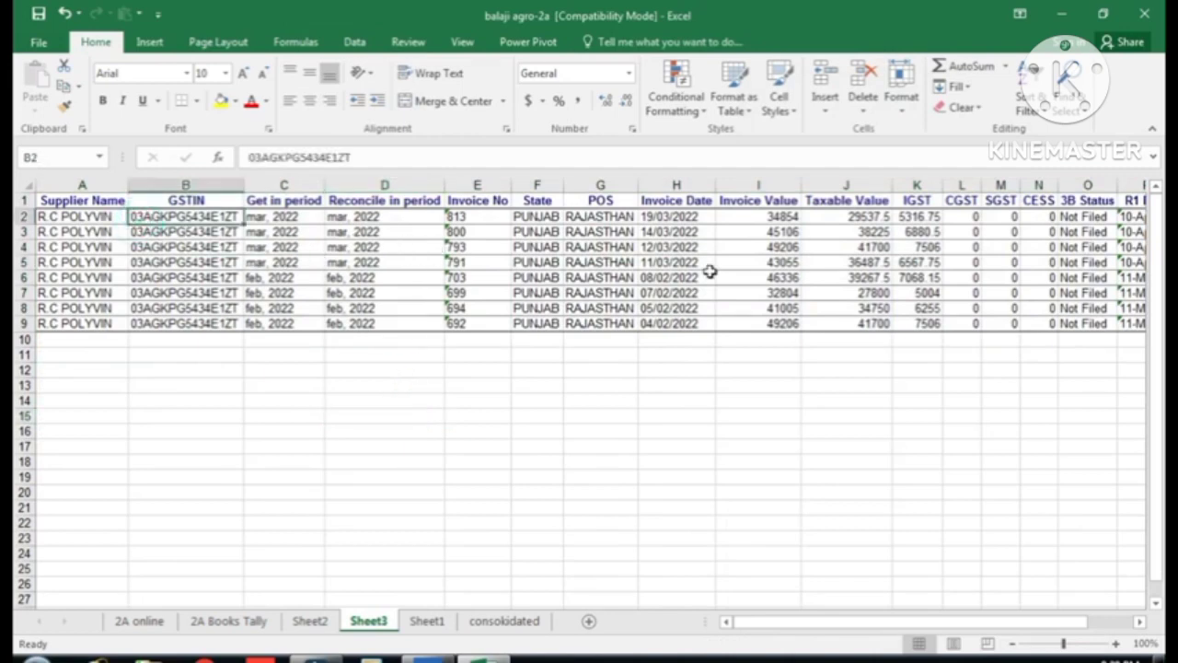
{"action": "key", "text": "Left"}
{"action": "key", "text": "shift+Down"}
{"action": "key", "text": "shift+Down"}
{"action": "key", "text": "shift+Down"}
{"action": "key", "text": "shift+Down"}
{"action": "key", "text": "shift+Down"}
{"action": "key", "text": "shift+Down"}
{"action": "key", "text": "shift+Down"}
{"action": "key", "text": "shift+Down"}
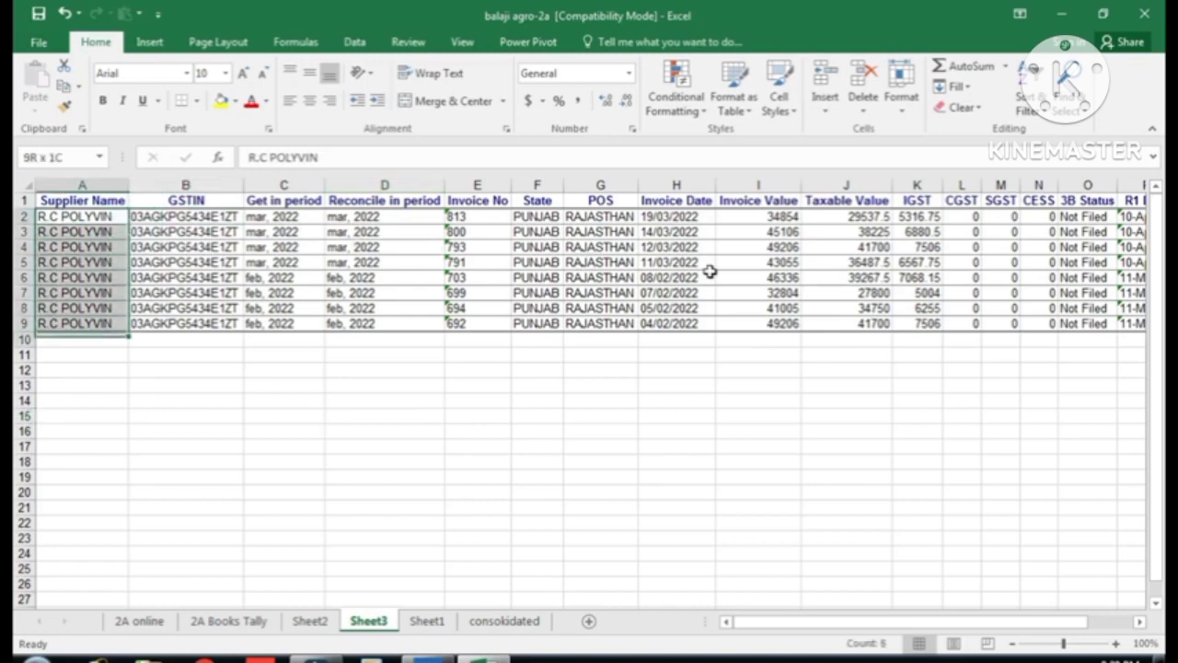
{"action": "key", "text": "ctrl+q"}
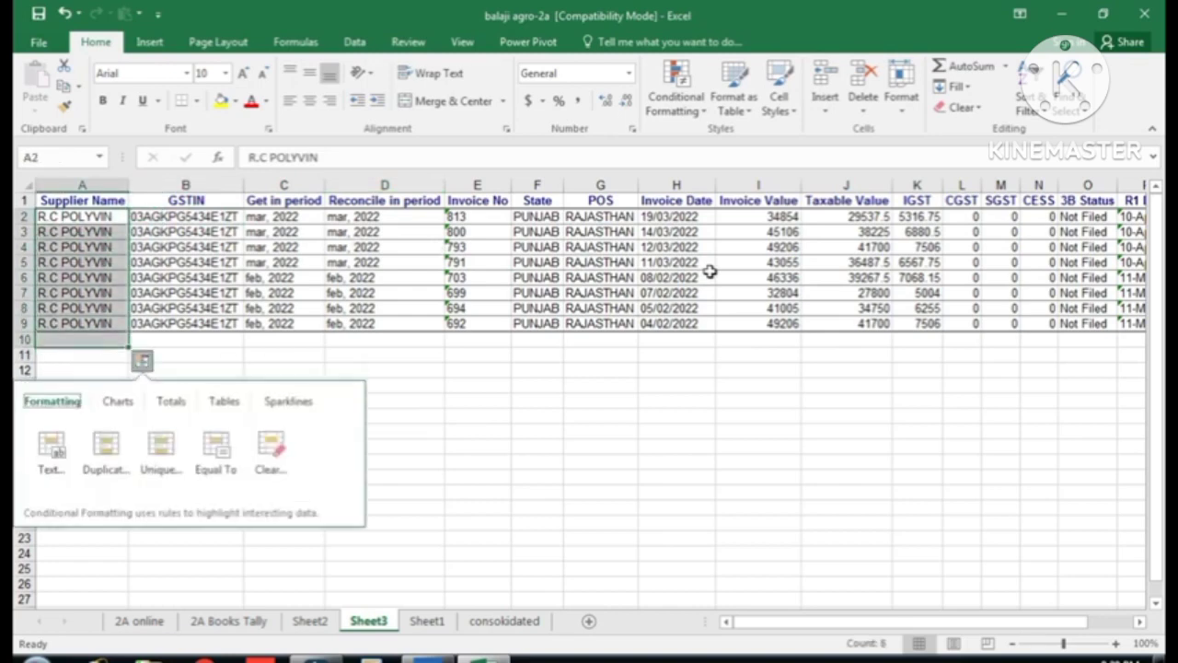
{"action": "key", "text": "Escape"}
{"action": "key", "text": "shift+Up"}
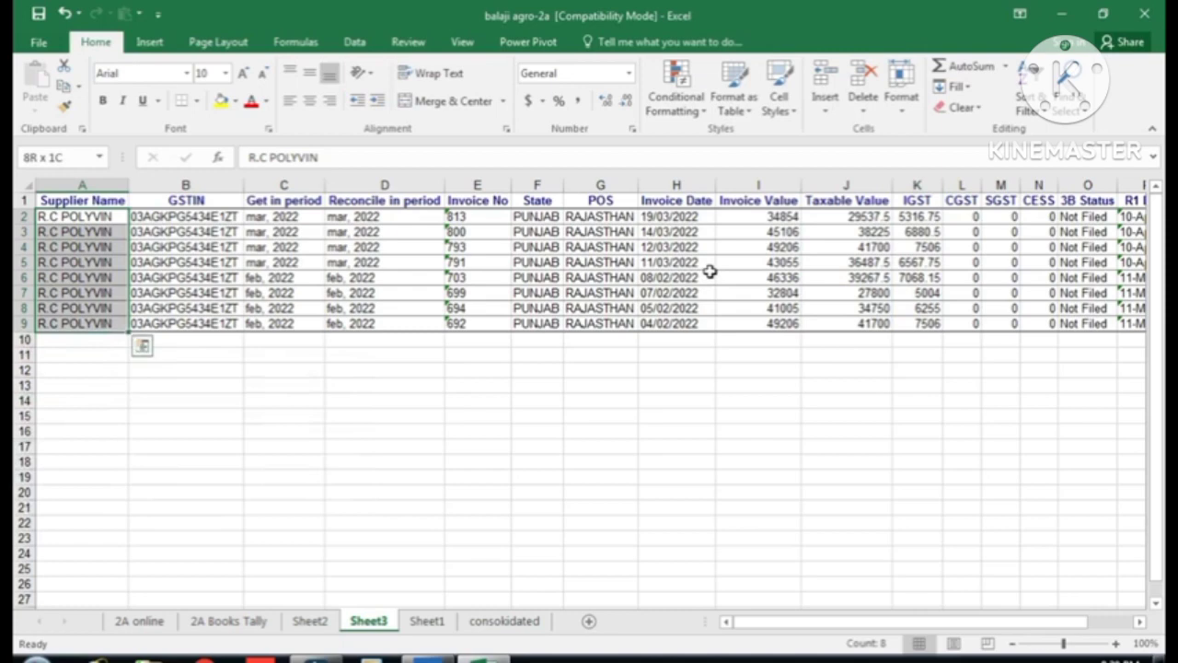
{"action": "key", "text": "ctrl+shift+Right"}
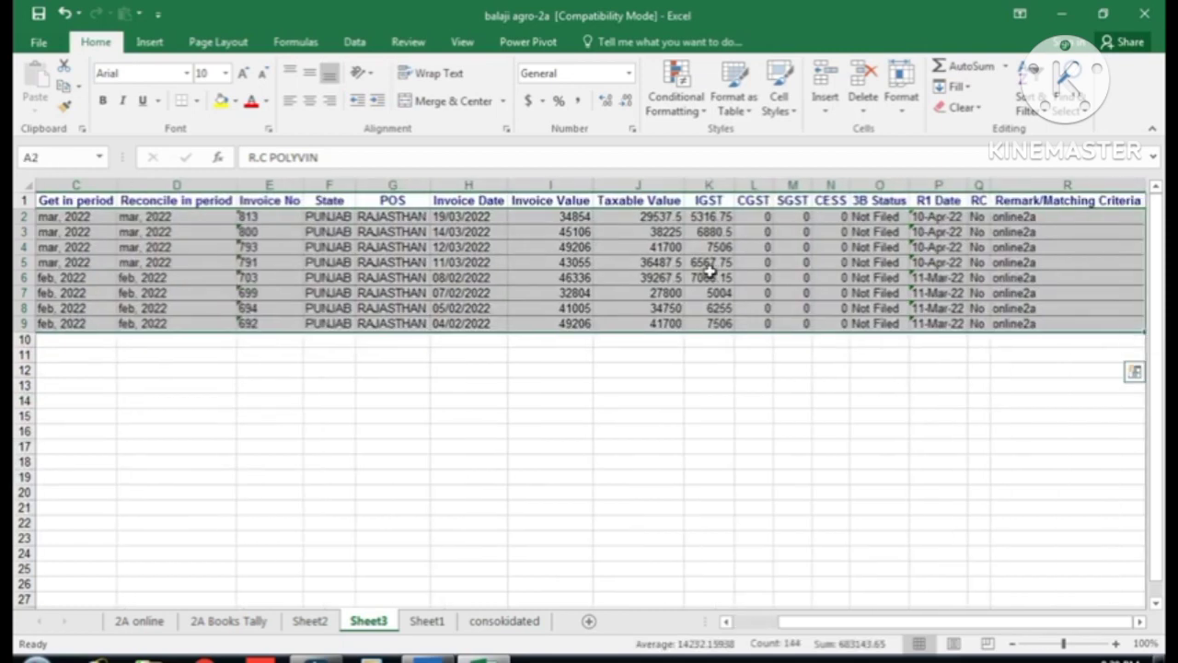
{"action": "key", "text": "ctrl+c"}
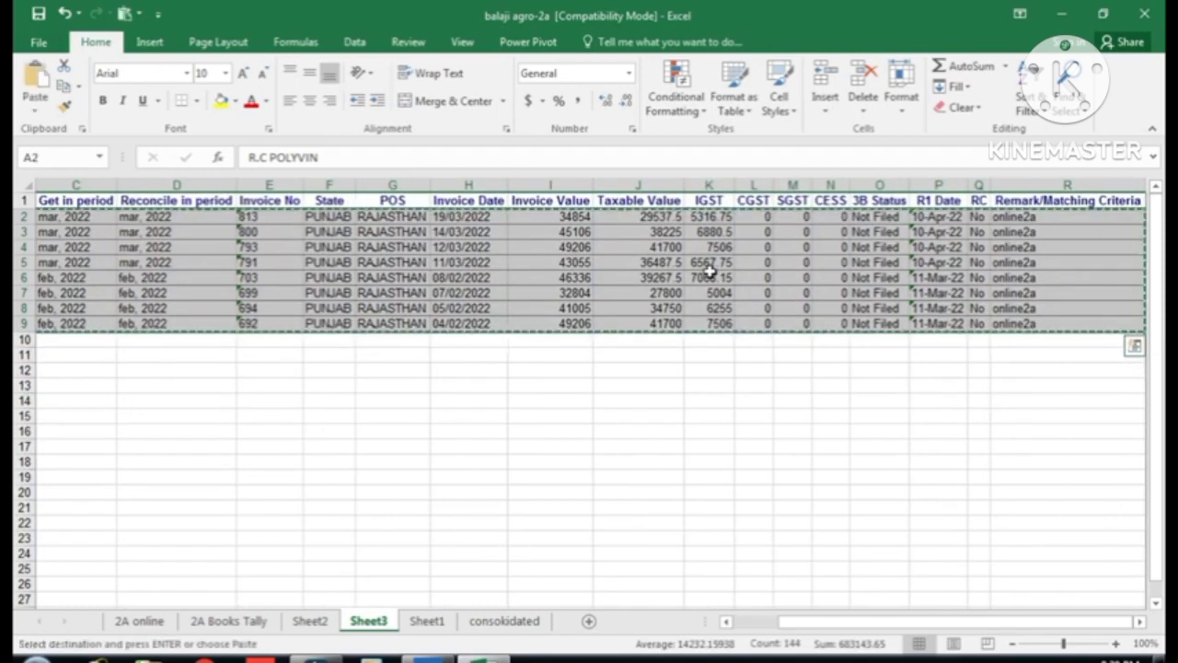
- Paste the copied online2a rows below the bookstally invoices on Sheet2, starting in cell A11
{"action": "left_click", "coordinate": [310, 621]}
{"action": "left_click", "coordinate": [58, 356]}
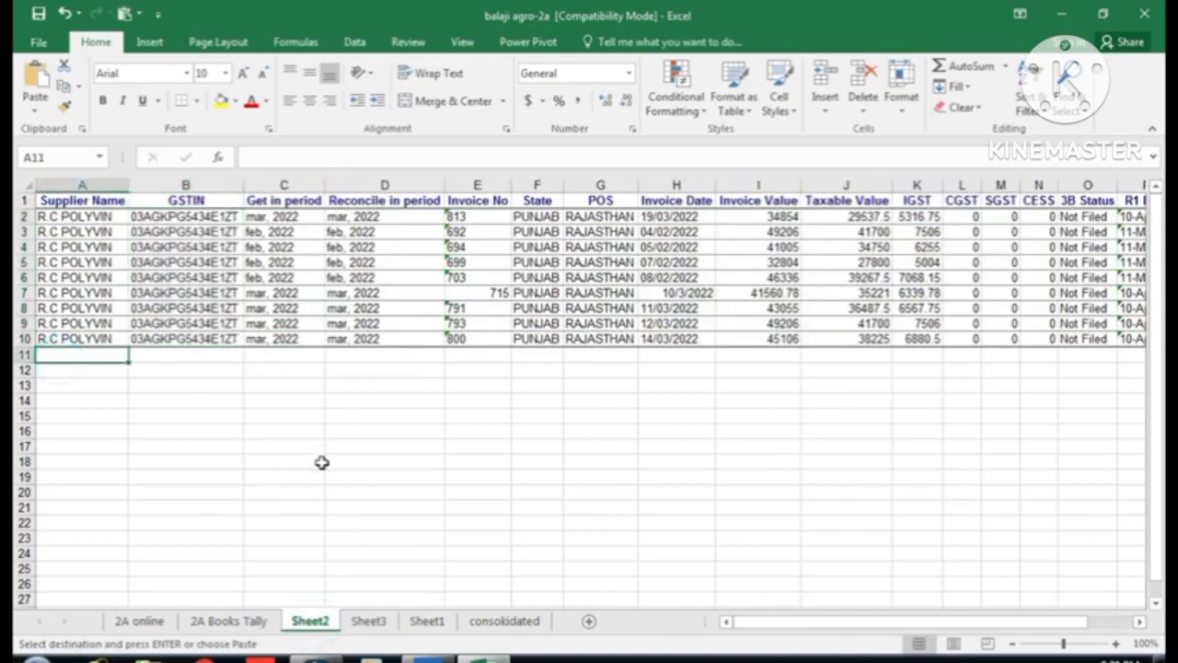
{"action": "key", "text": "ctrl+v"}
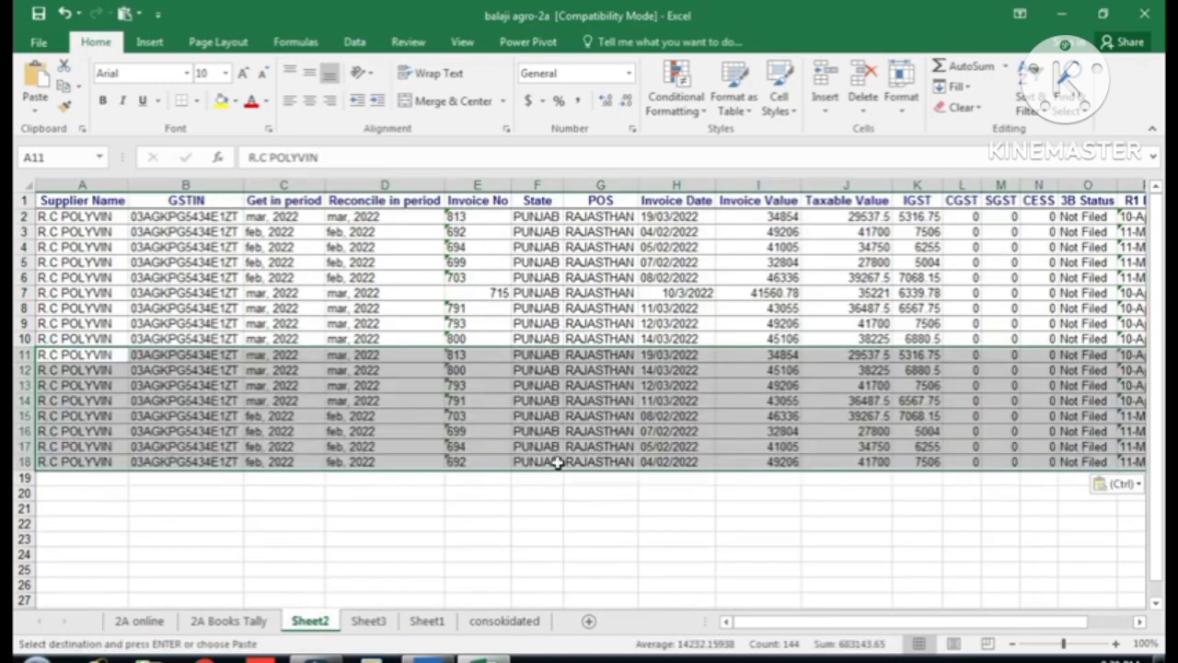
{"action": "key", "text": "Escape"}
{"action": "left_click", "coordinate": [472, 521]}
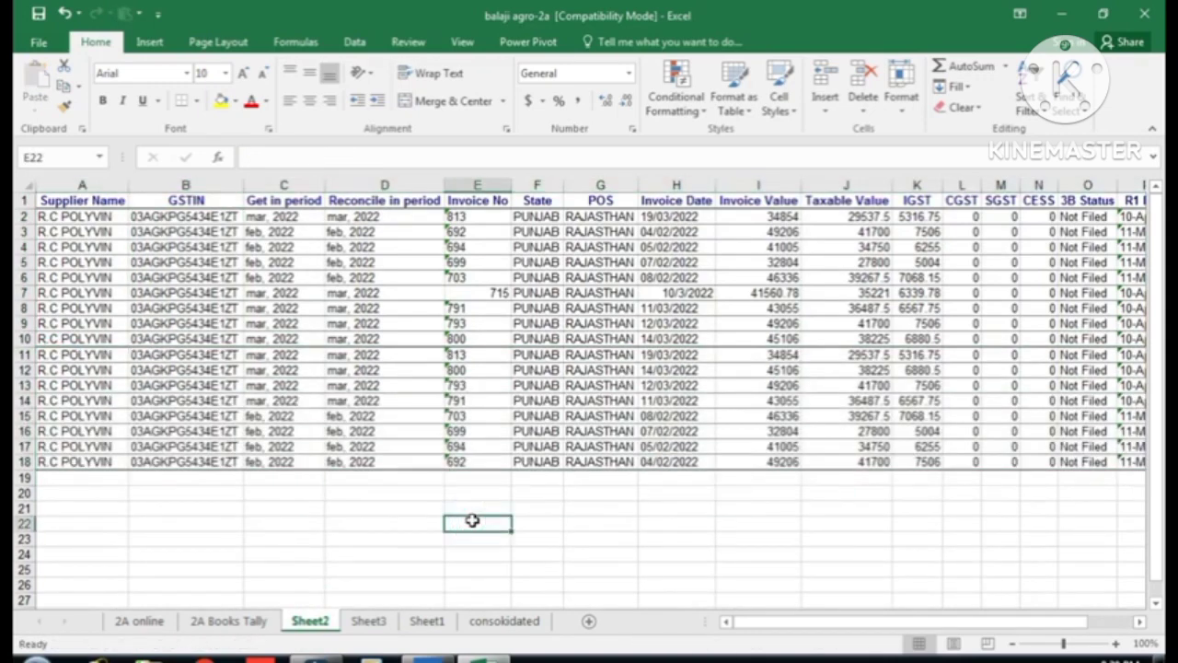
- Examine the Remark/Matching Criteria column on Sheet2 to distinguish the bookstally rows from the pasted online2a rows
{"action": "key", "text": "Up"}
{"action": "key", "text": "Up"}
{"action": "key", "text": "Up"}
{"action": "key", "text": "Up"}
{"action": "key", "text": "Up"}
{"action": "key", "text": "Up"}
{"action": "key", "text": "Up"}
{"action": "key", "text": "Up"}
{"action": "key", "text": "Up"}
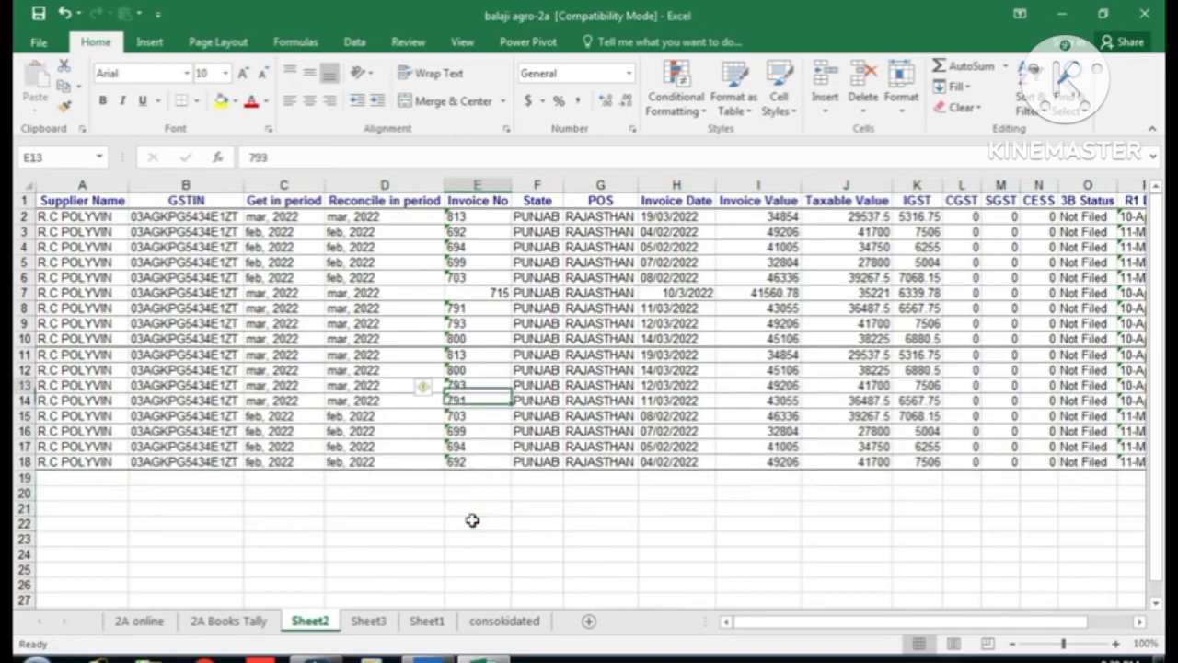
{"action": "key", "text": "Right"}
{"action": "key", "text": "Right"}
{"action": "key", "text": "Right"}
{"action": "key", "text": "Right"}
{"action": "key", "text": "Right"}
{"action": "key", "text": "Right"}
{"action": "key", "text": "Right"}
{"action": "key", "text": "Right"}
{"action": "key", "text": "Right"}
{"action": "key", "text": "Right"}
{"action": "key", "text": "Right"}
{"action": "key", "text": "Right"}
{"action": "key", "text": "Right"}
{"action": "key", "text": "Right"}
{"action": "key", "text": "Right"}
{"action": "key", "text": "Right"}
{"action": "key", "text": "Right"}
{"action": "key", "text": "Right"}
{"action": "key", "text": "Right"}
{"action": "key", "text": "Right"}
{"action": "key", "text": "Right"}
{"action": "key", "text": "Left"}
{"action": "key", "text": "Left"}
{"action": "key", "text": "Left"}
{"action": "key", "text": "Left"}
{"action": "key", "text": "Left"}
{"action": "key", "text": "Left"}
{"action": "key", "text": "Left"}
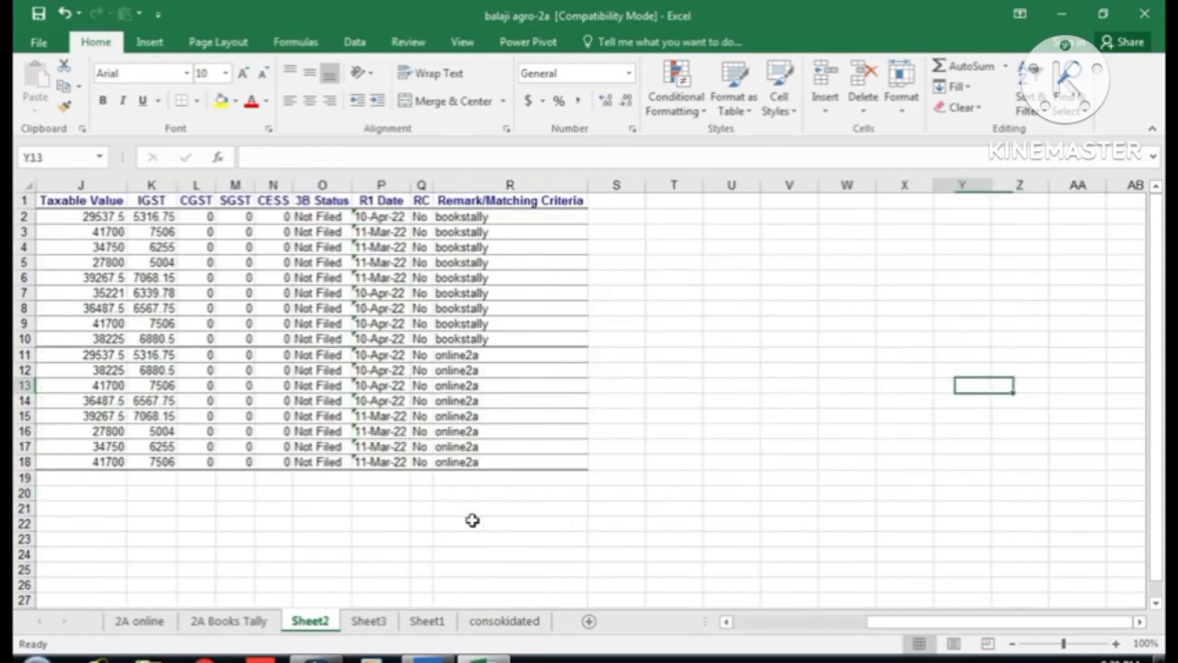
{"action": "key", "text": "Up"}
{"action": "key", "text": "Left"}
{"action": "key", "text": "Left"}
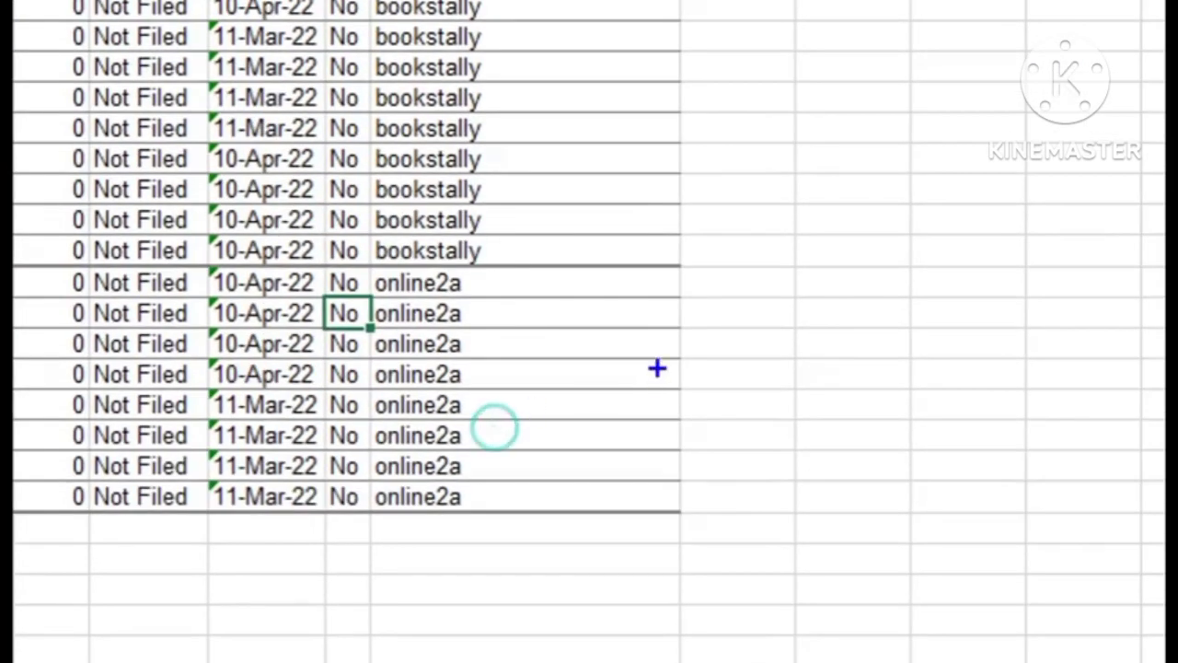
{"action": "mouse_move", "coordinate": [578, 269]}
{"action": "left_mouse_down"}
{"action": "mouse_move", "coordinate": [633, 274]}
{"action": "mouse_move", "coordinate": [543, 586]}
{"action": "mouse_move", "coordinate": [361, 554]}
{"action": "left_mouse_up"}
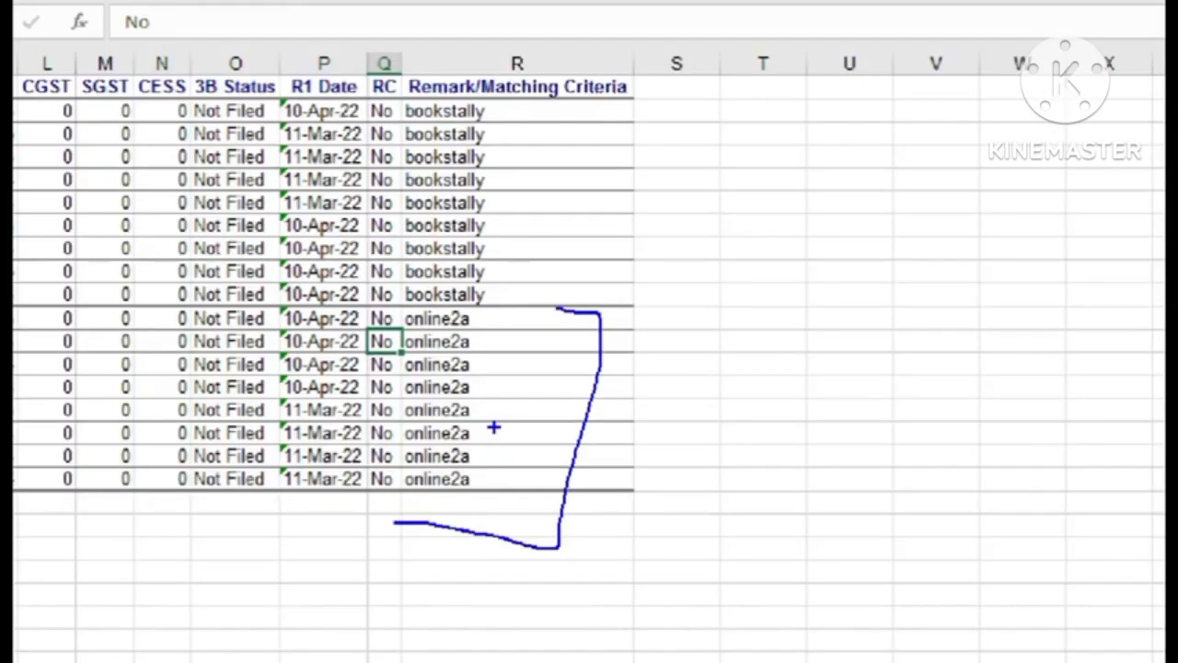
{"action": "mouse_move", "coordinate": [515, 107]}
{"action": "left_mouse_down"}
{"action": "mouse_move", "coordinate": [539, 114]}
{"action": "mouse_move", "coordinate": [520, 280]}
{"action": "left_mouse_up"}
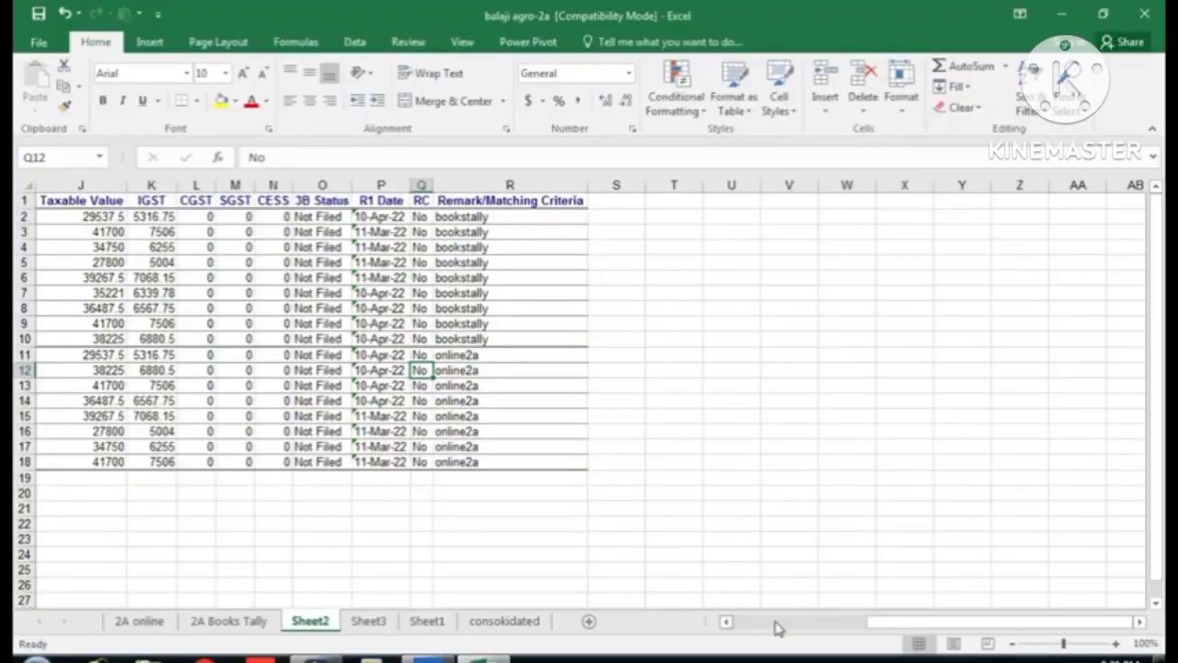
- Apply a duplicate-values conditional format with a custom yellow fill to the Invoice Value column I on Sheet2
{"action": "left_click_drag", "start_coordinate": [907, 623], "coordinate": [793, 632]}
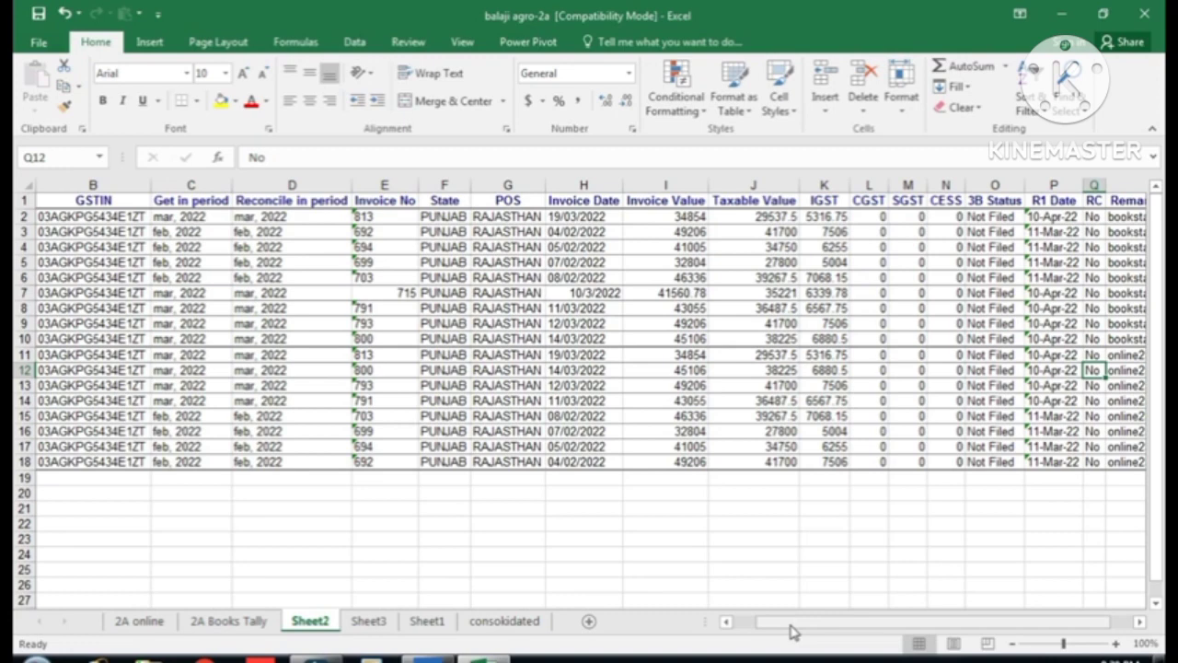
{"action": "left_click", "coordinate": [678, 177]}
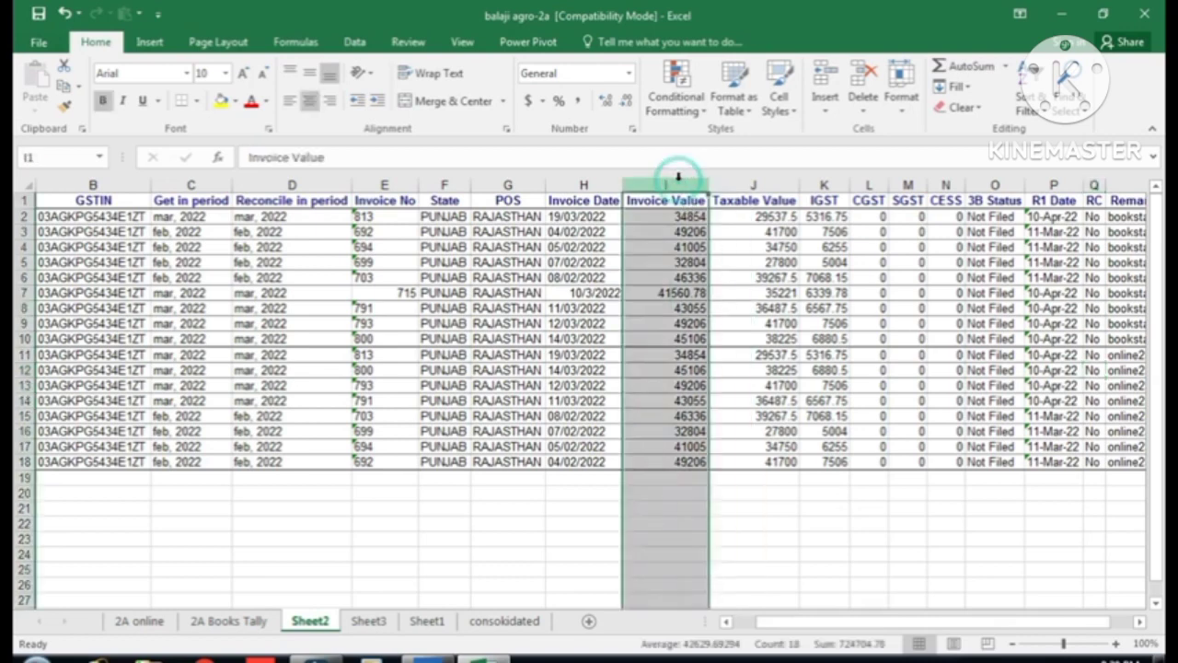
{"action": "left_click", "coordinate": [679, 101]}
{"action": "mouse_move", "coordinate": [747, 144]}
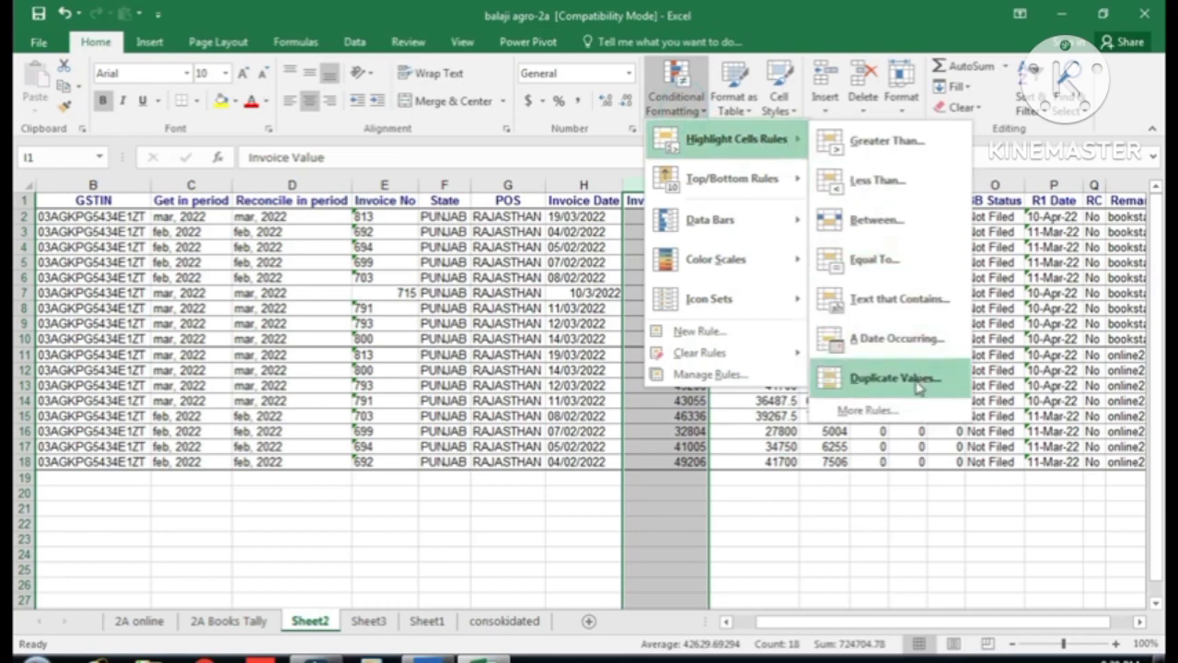
{"action": "left_click", "coordinate": [917, 387]}
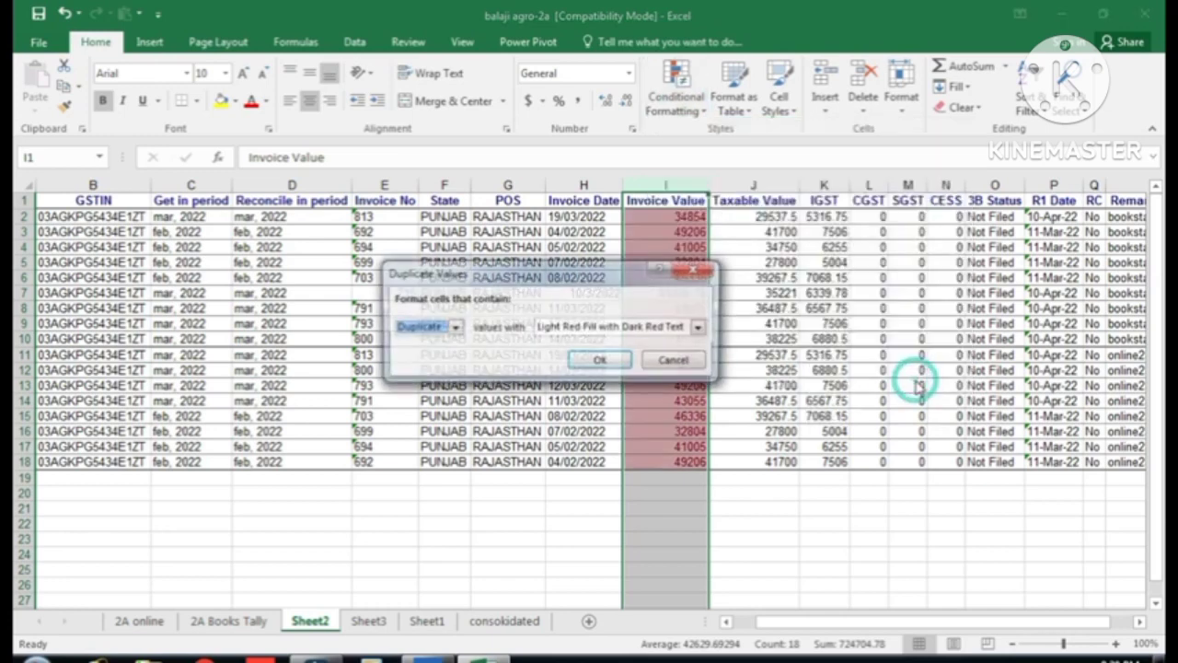
{"action": "left_click", "coordinate": [699, 328]}
{"action": "left_click", "coordinate": [594, 415]}
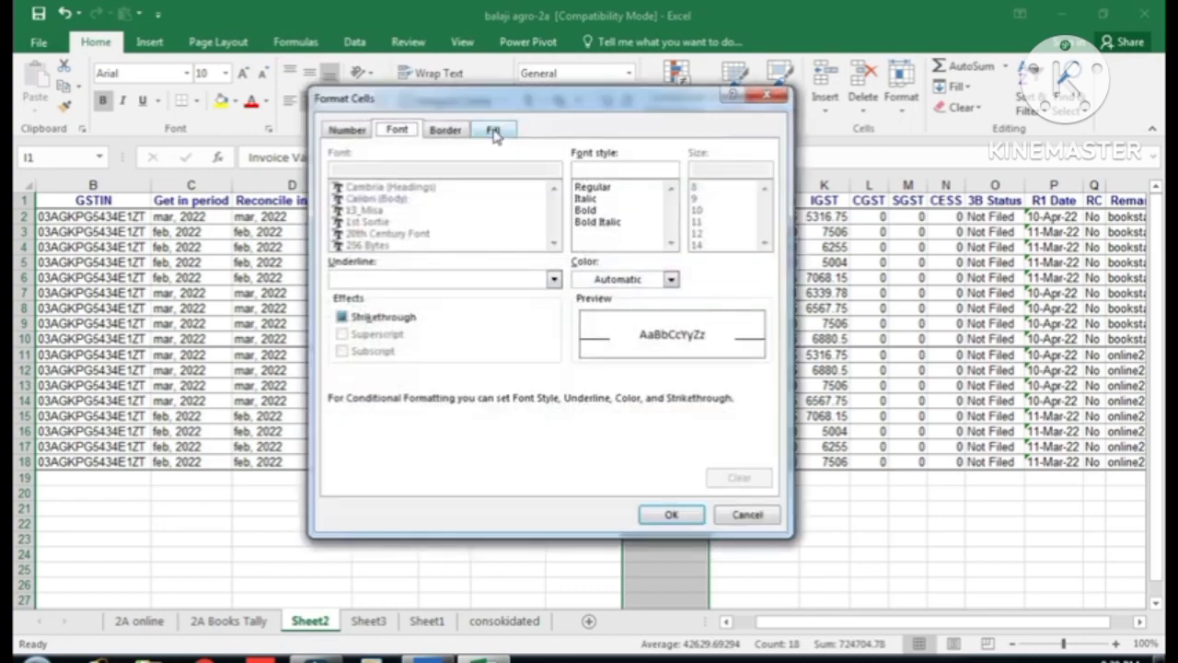
{"action": "left_click", "coordinate": [494, 129]}
{"action": "left_click", "coordinate": [393, 306]}
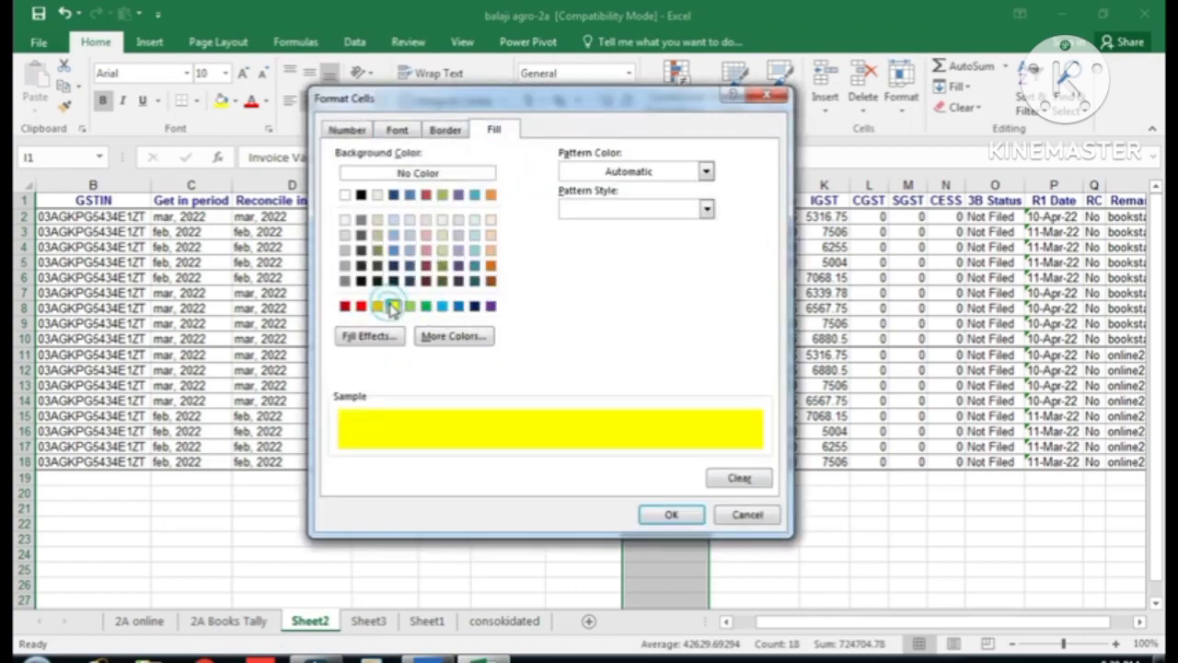
{"action": "left_click", "coordinate": [670, 517]}
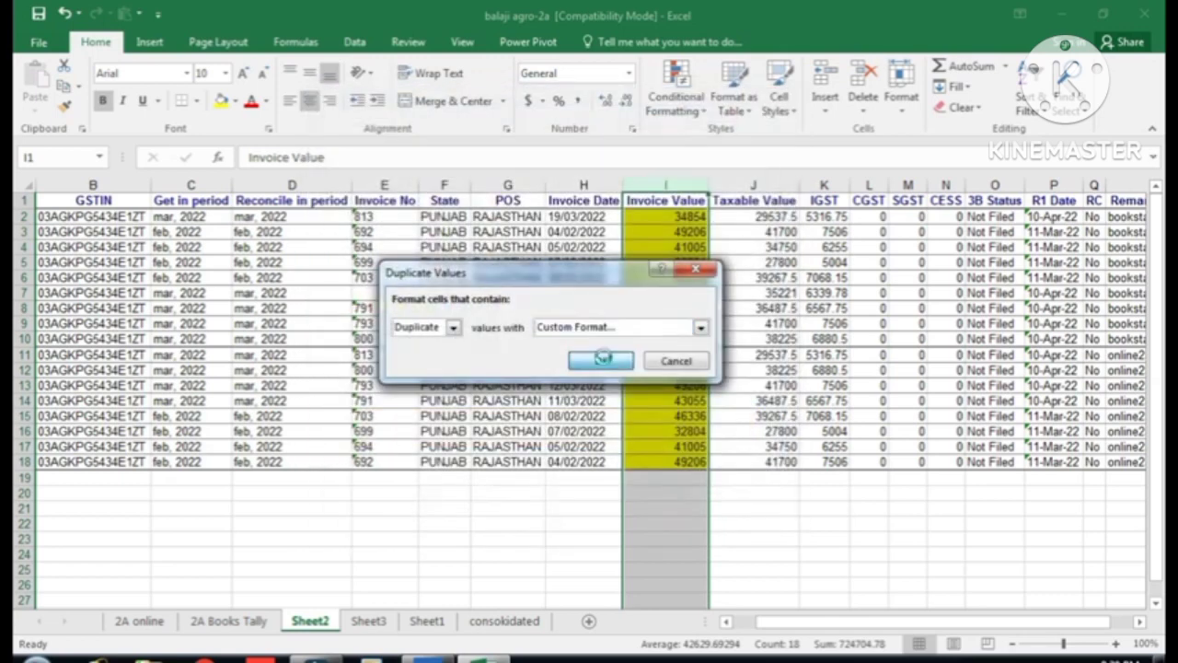
{"action": "left_click", "coordinate": [608, 360]}
{"action": "left_click", "coordinate": [711, 496]}
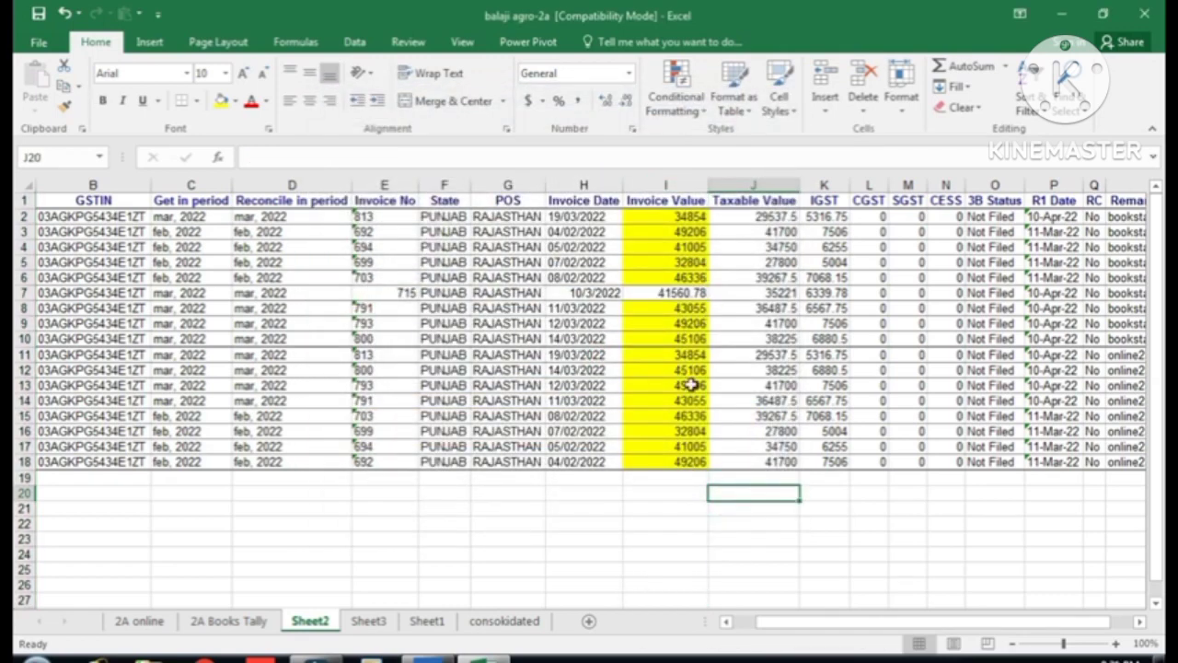
- Examine the invoice in row 7, checking its invoice value, date, invoice number and taxable value
{"action": "left_click", "coordinate": [679, 323]}
{"action": "key", "text": "Up"}
{"action": "key", "text": "Up"}
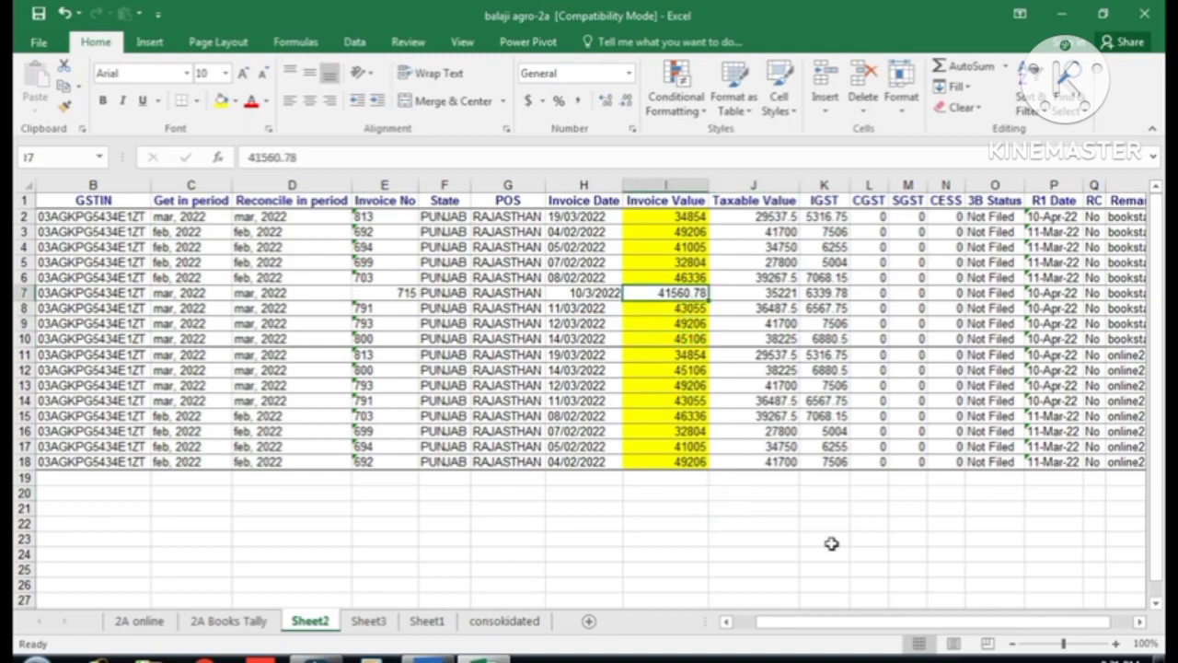
{"action": "key", "text": "Left"}
{"action": "key", "text": "Left"}
{"action": "key", "text": "Left"}
{"action": "key", "text": "Left"}
{"action": "key", "text": "Left"}
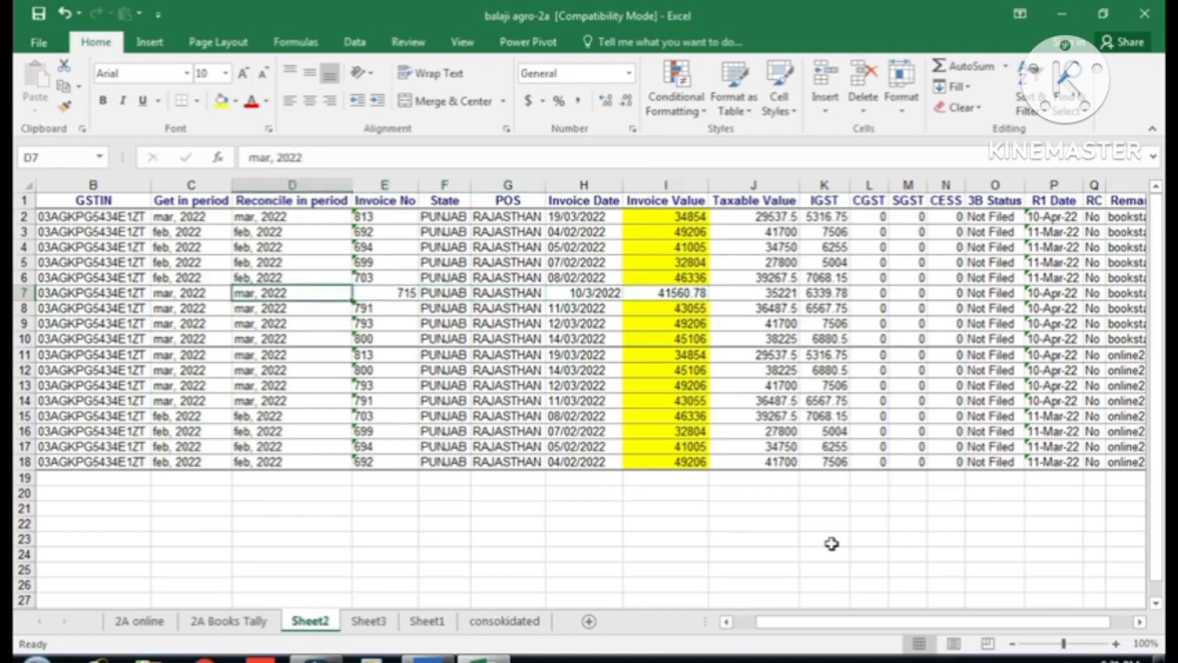
{"action": "key", "text": "Right"}
{"action": "key", "text": "Right"}
{"action": "key", "text": "Right"}
{"action": "key", "text": "Right"}
{"action": "key", "text": "Right"}
{"action": "key", "text": "Right"}
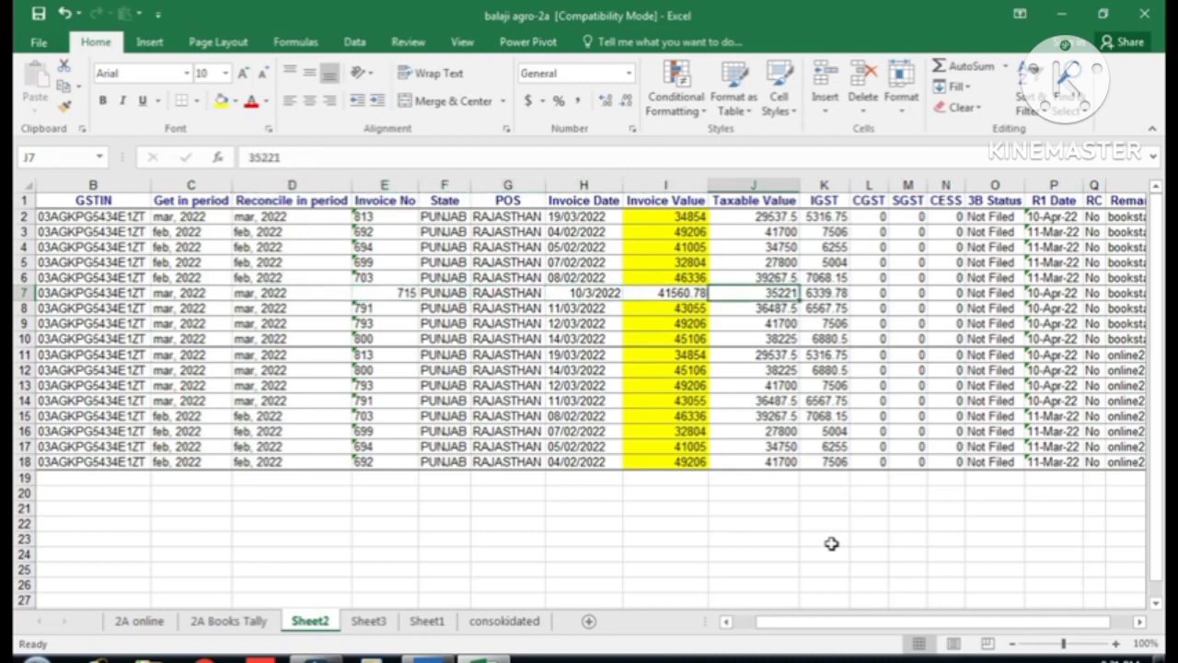
{"action": "key", "text": "Left"}
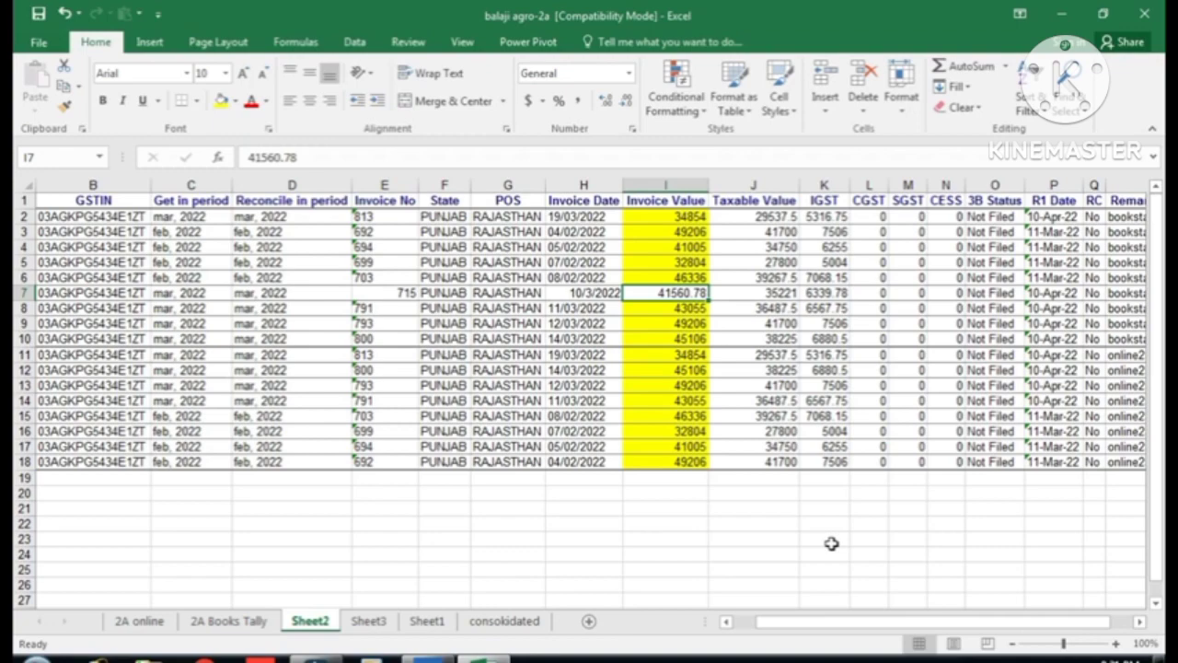
- Check the Remark/Matching Criteria entry in R7 to identify which source the row 7 invoice comes from
{"action": "key", "text": "Right"}
{"action": "key", "text": "Right"}
{"action": "key", "text": "Right"}
{"action": "key", "text": "Right"}
{"action": "key", "text": "Right"}
{"action": "key", "text": "Right"}
{"action": "key", "text": "Right"}
{"action": "key", "text": "Right"}
{"action": "key", "text": "Right"}
{"action": "key", "text": "Right"}
{"action": "key", "text": "Right"}
{"action": "key", "text": "Right"}
{"action": "key", "text": "Right"}
{"action": "key", "text": "Right"}
{"action": "key", "text": "Right"}
{"action": "key", "text": "Right"}
{"action": "key", "text": "Right"}
{"action": "key", "text": "Right"}
{"action": "key", "text": "Right"}
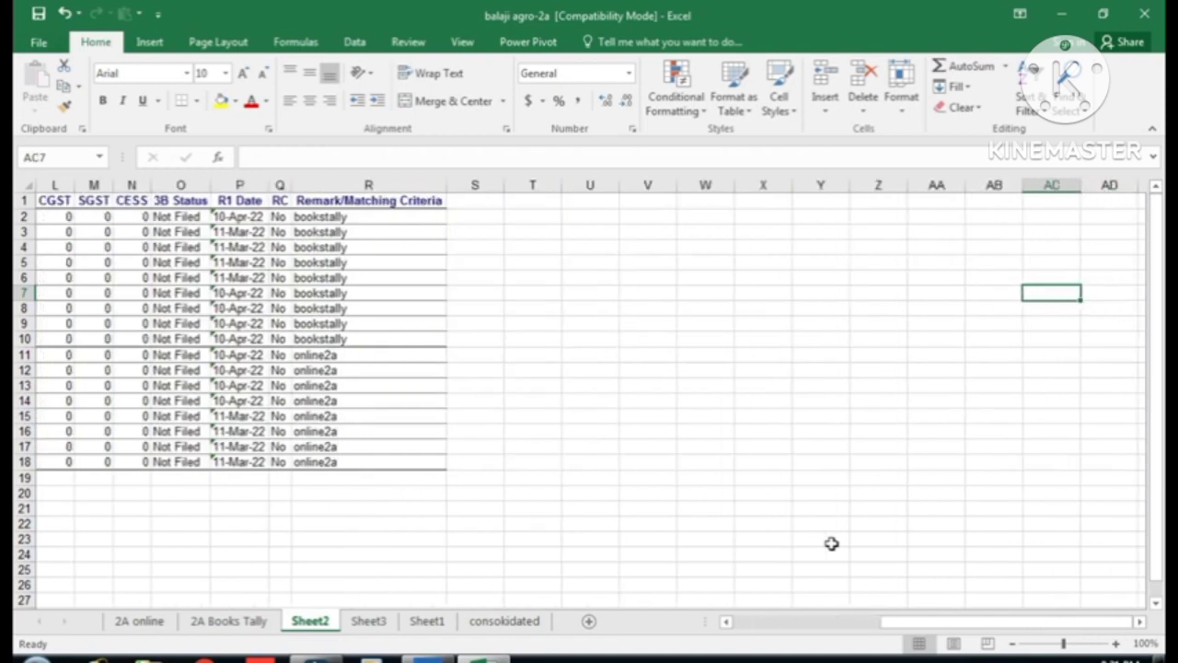
{"action": "key", "text": "Left"}
{"action": "key", "text": "Left"}
{"action": "key", "text": "Left"}
{"action": "key", "text": "Left"}
{"action": "key", "text": "Left"}
{"action": "key", "text": "Left"}
{"action": "key", "text": "Left"}
{"action": "key", "text": "Left"}
{"action": "key", "text": "Left"}
{"action": "key", "text": "Left"}
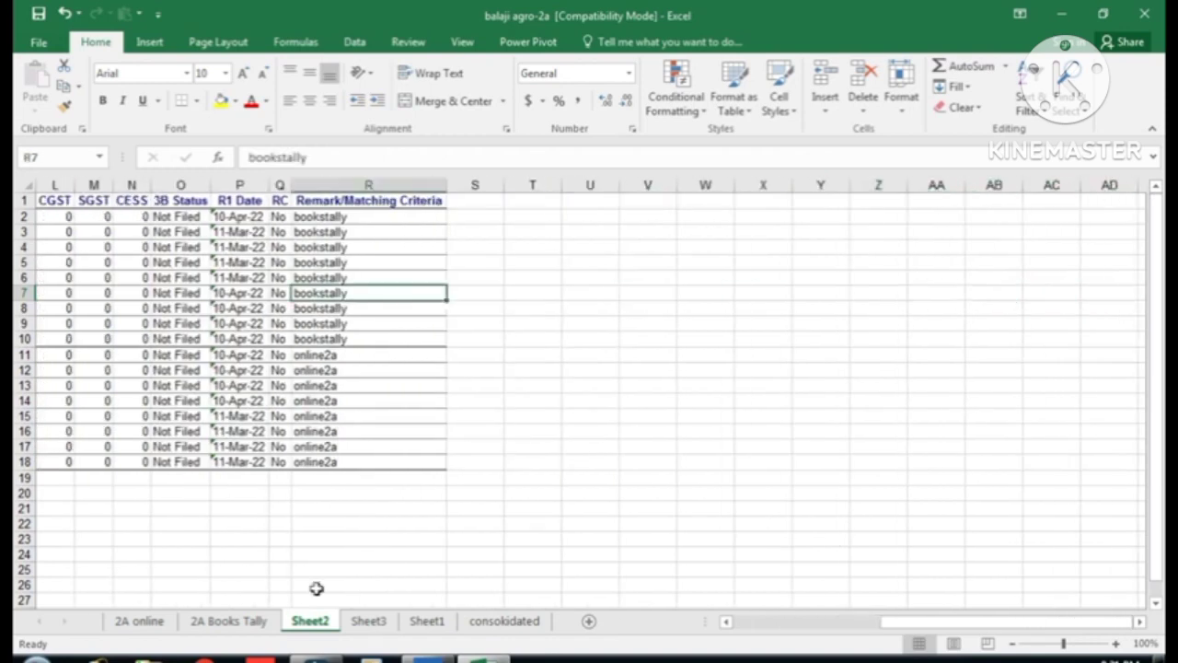
- Drill into the bookstally Sum of Taxable Value in row 16 of the Sheet1 PivotTable to list its invoices on a new sheet
{"action": "left_click", "coordinate": [427, 621]}
{"action": "left_click", "coordinate": [557, 578]}
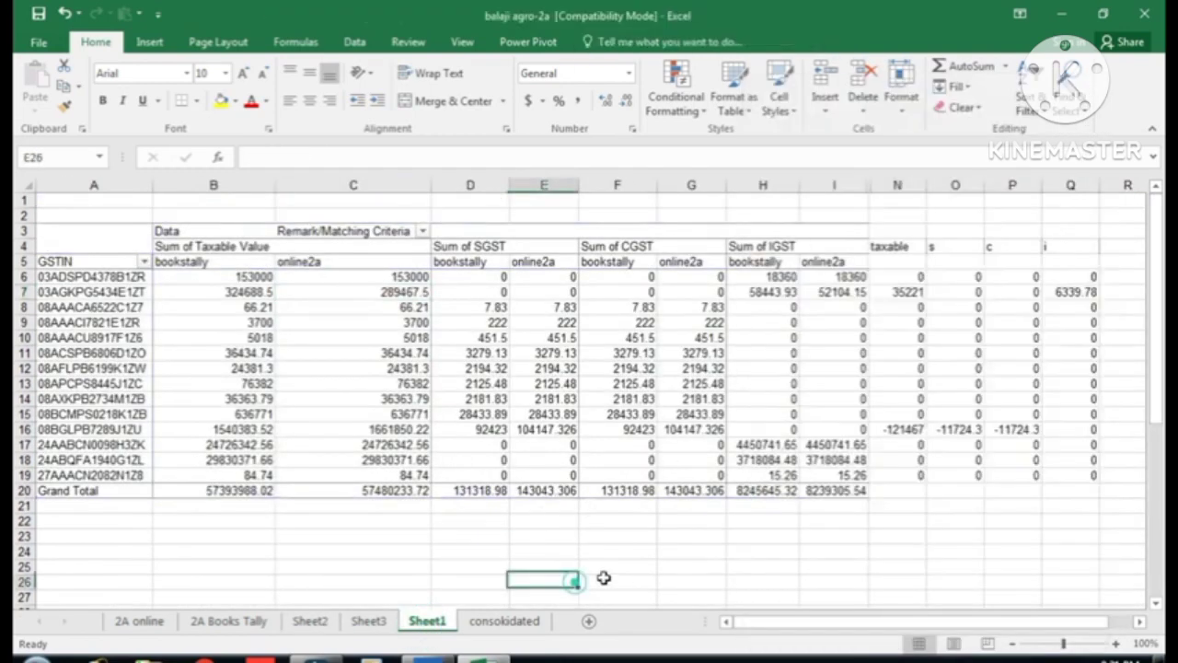
{"action": "scroll", "coordinate": [823, 474], "scroll_direction": "down", "scroll_amount": 1}
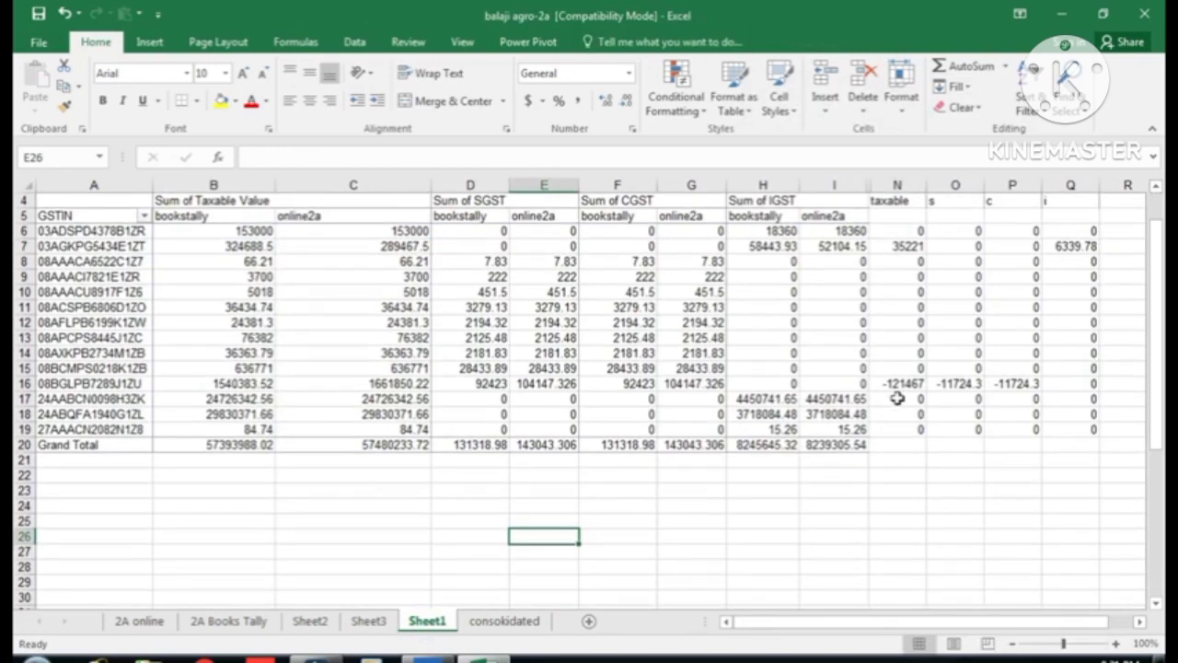
{"action": "left_click", "coordinate": [231, 384]}
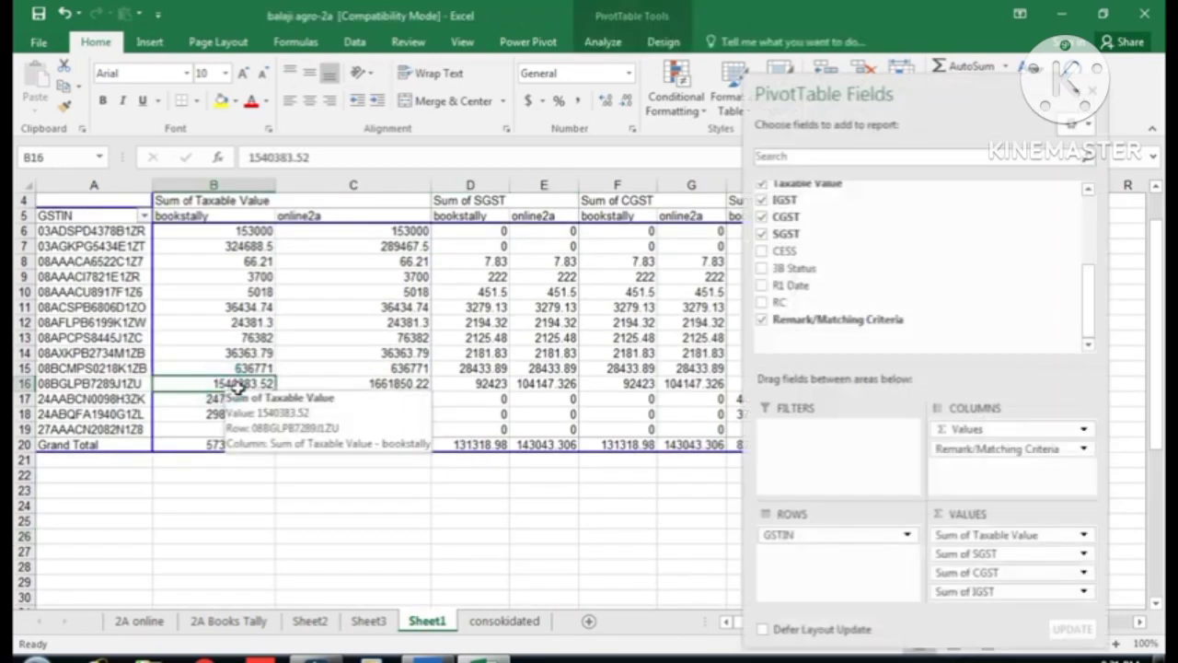
{"action": "double_click", "coordinate": [204, 384]}
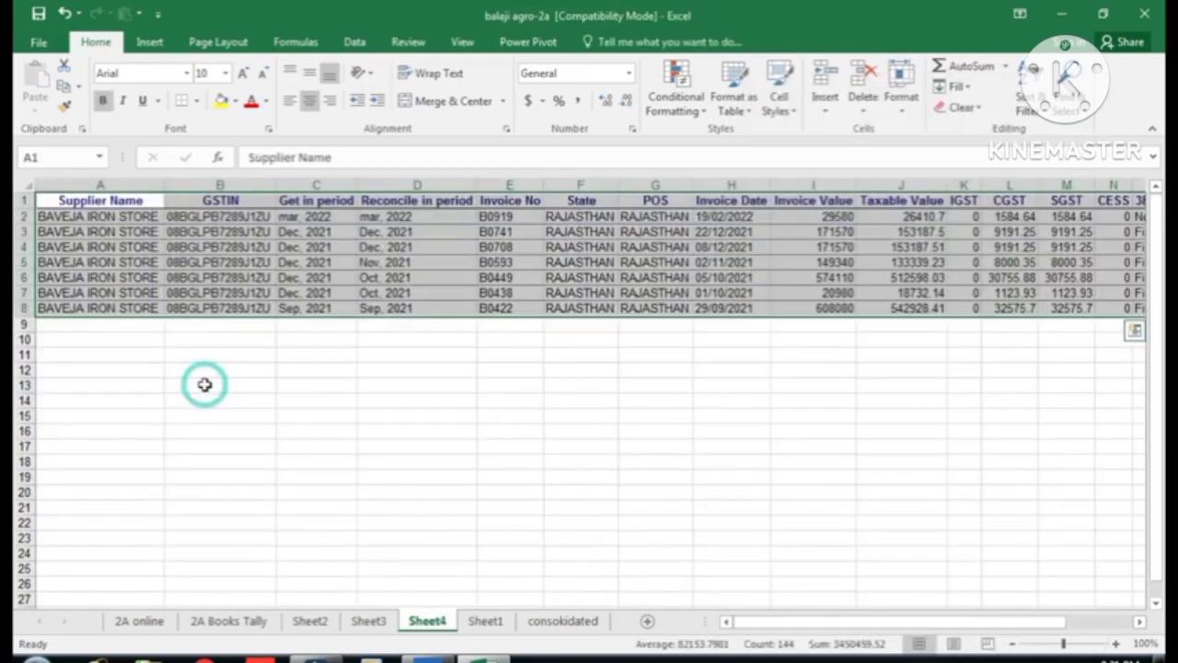
- Drill into the online2a Sum of Taxable Value in row 16 of the PivotTable and compare its invoice list with the bookstally list
{"action": "left_click", "coordinate": [486, 622]}
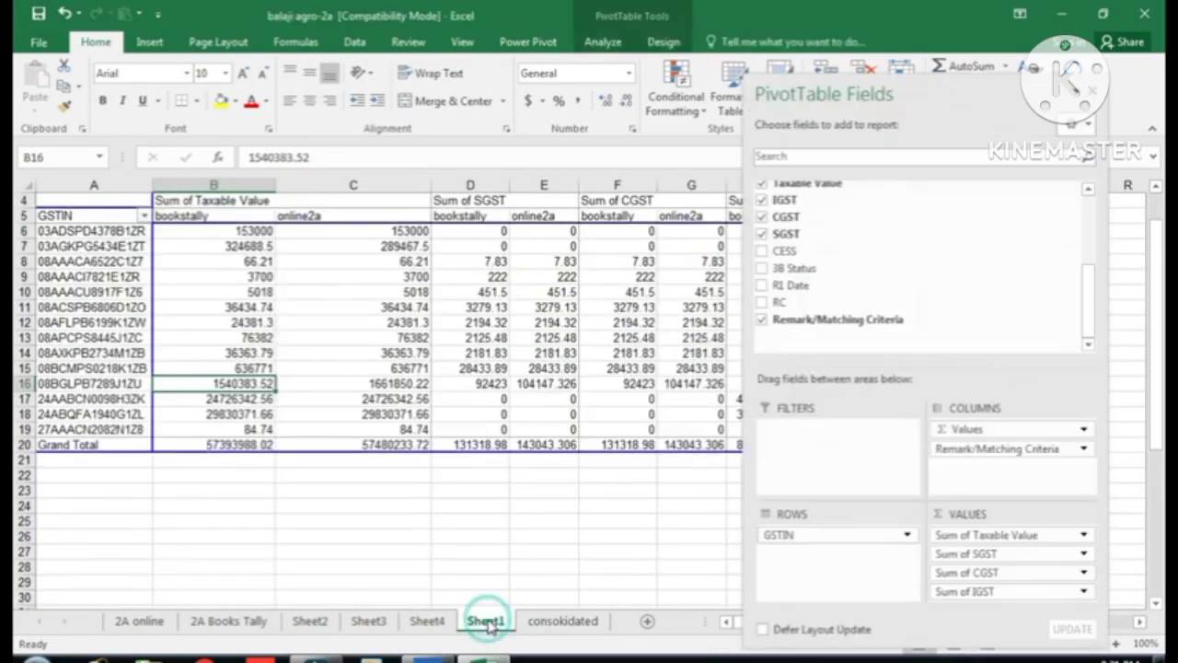
{"action": "left_click", "coordinate": [373, 384]}
{"action": "double_click", "coordinate": [373, 384]}
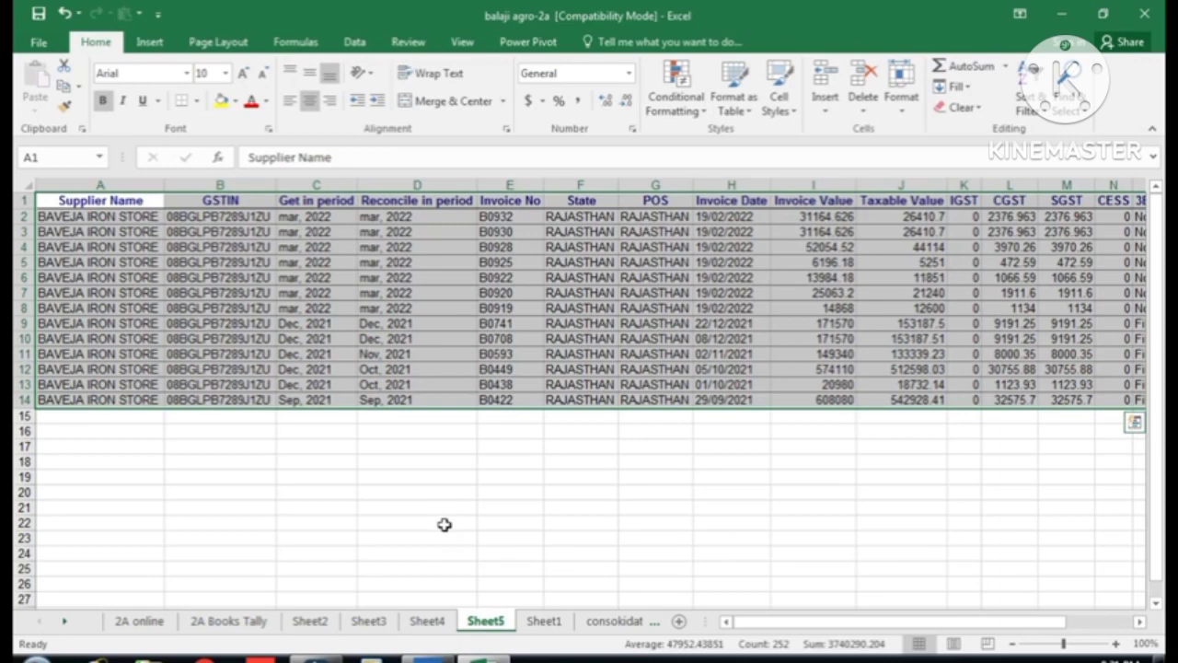
{"action": "left_click", "coordinate": [426, 623]}
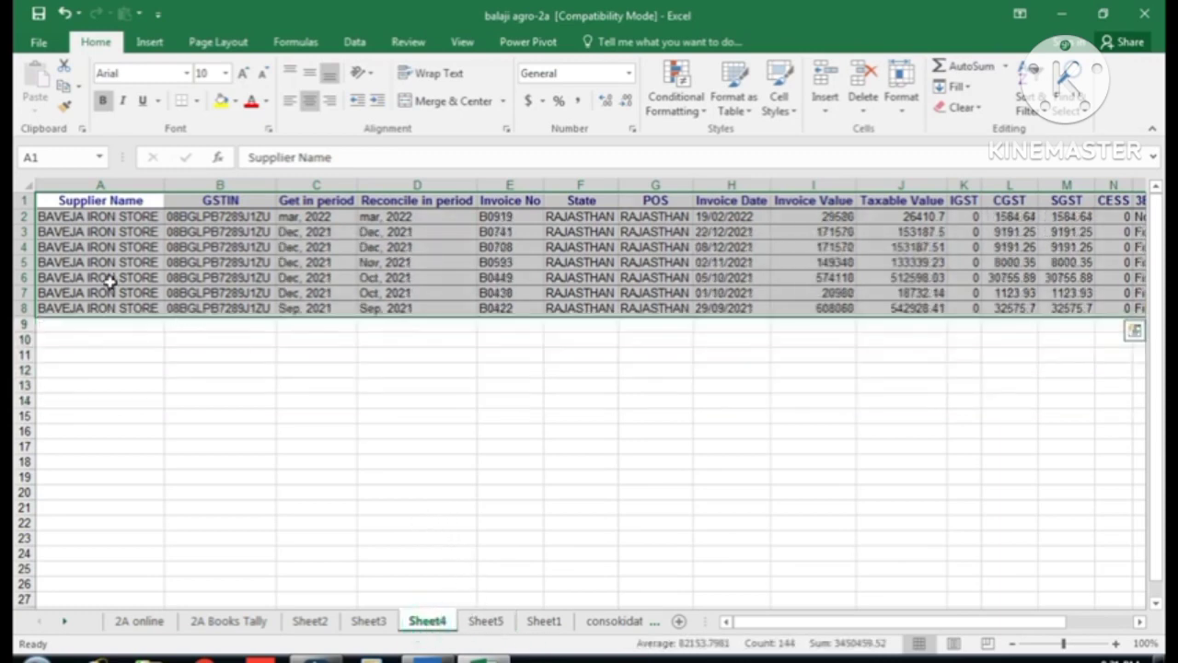
{"action": "left_click", "coordinate": [487, 623]}
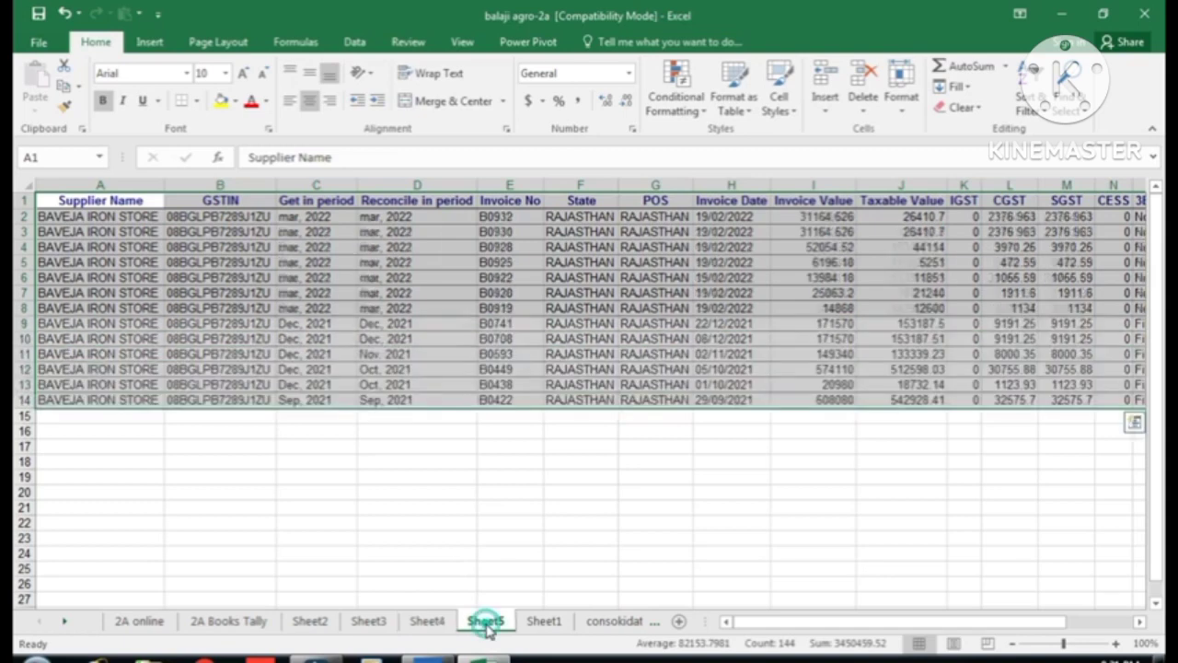
- Copy all the bookstally invoice rows on Sheet4, A2 through the Remark/Matching Criteria column, without the header
{"action": "left_click", "coordinate": [435, 623]}
{"action": "left_click", "coordinate": [85, 216]}
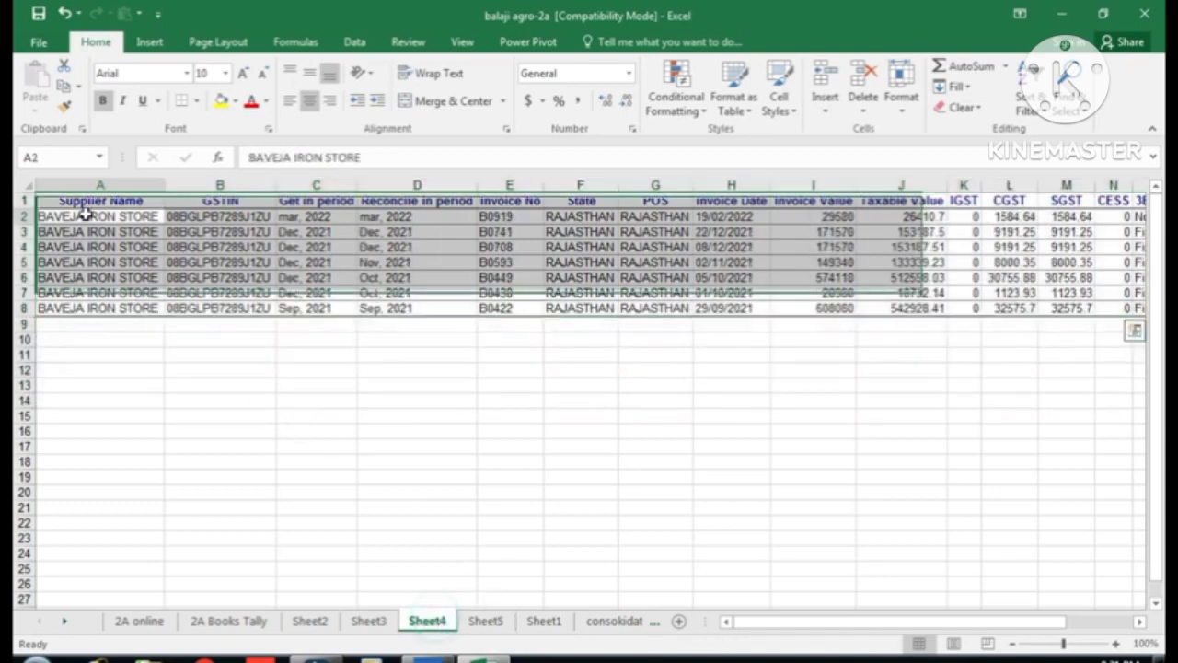
{"action": "key", "text": "shift+Down"}
{"action": "key", "text": "shift+Down"}
{"action": "key", "text": "shift+Down"}
{"action": "key", "text": "shift+Down"}
{"action": "key", "text": "shift+Down"}
{"action": "key", "text": "shift+Down"}
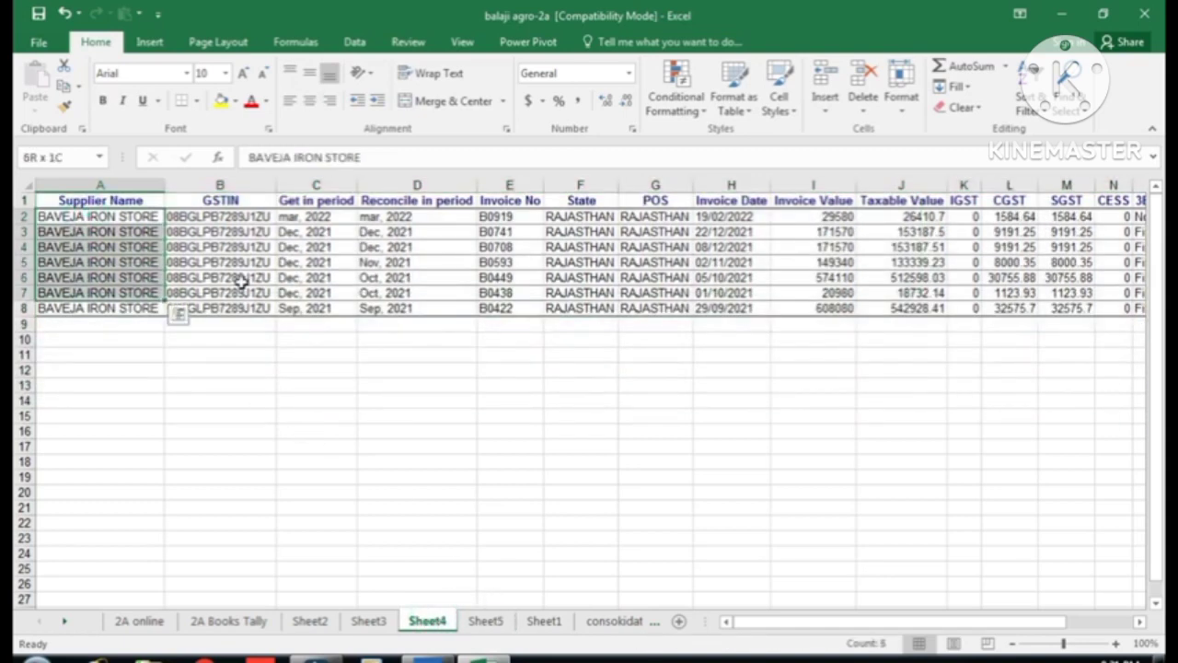
{"action": "key", "text": "ctrl+shift+Right"}
{"action": "key", "text": "ctrl+c"}
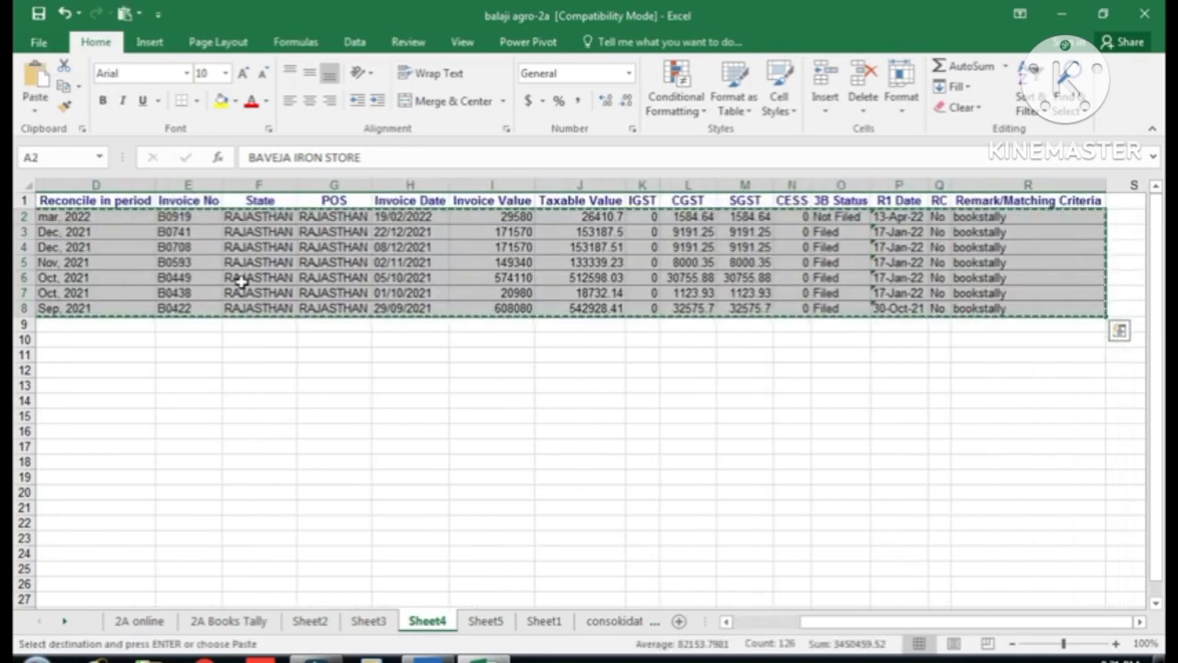
- Paste the copied bookstally rows into Sheet5 from cell A15, directly below the online2a invoices
{"action": "left_click", "coordinate": [486, 622]}
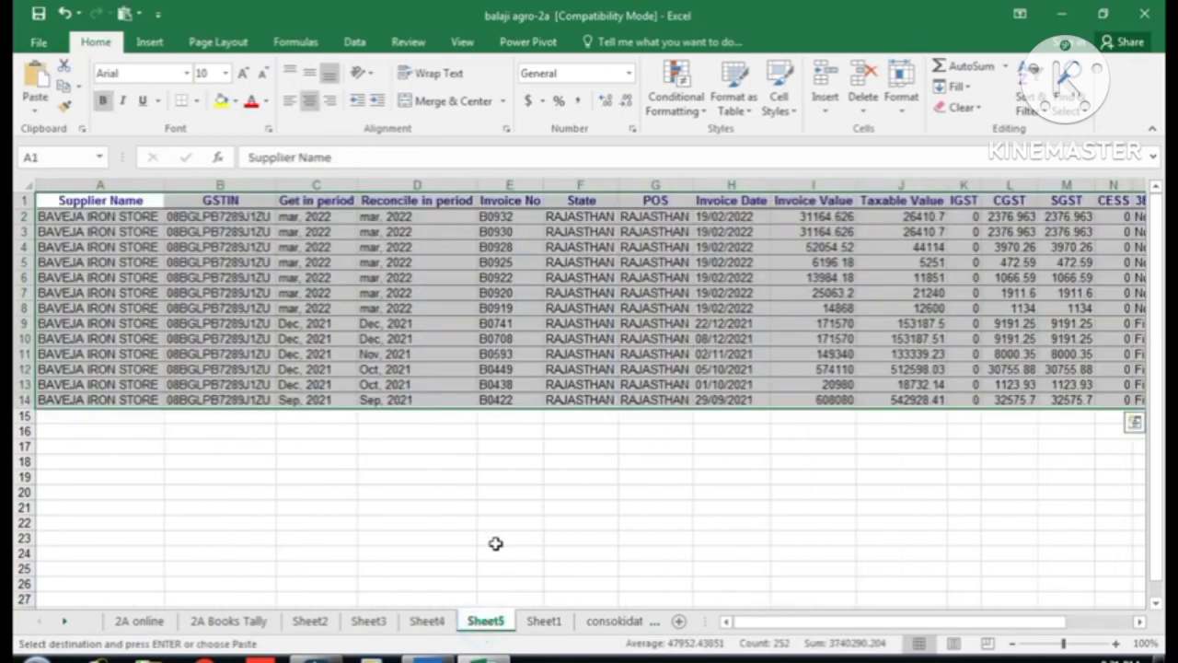
{"action": "left_click", "coordinate": [72, 422]}
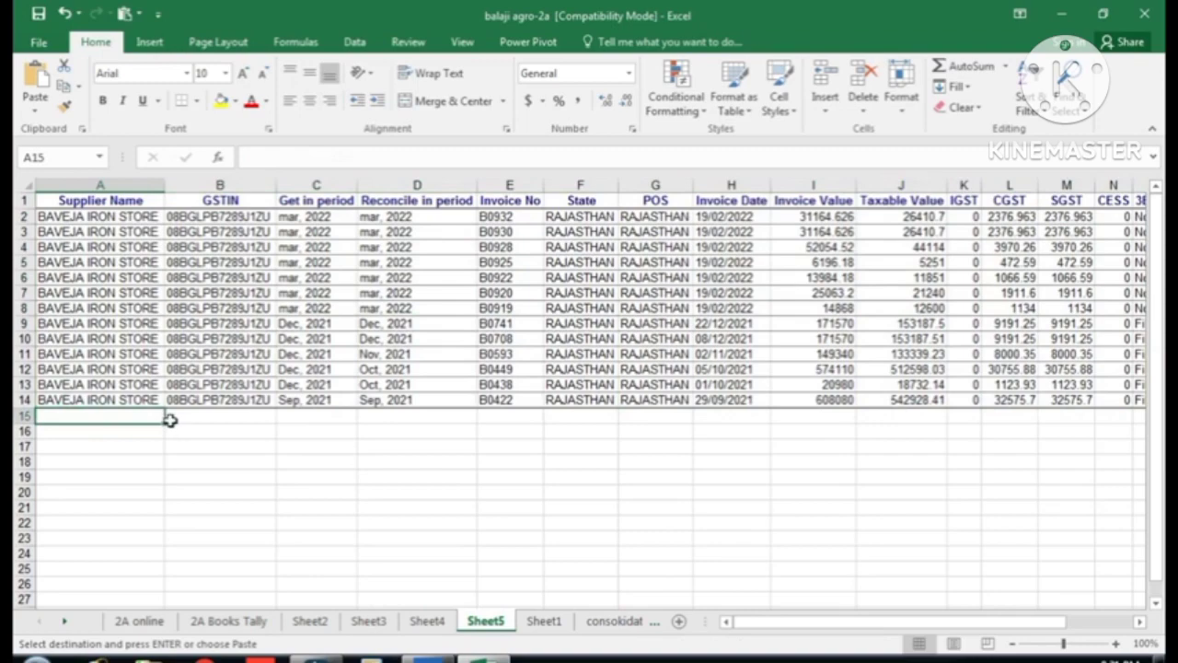
{"action": "key", "text": "ctrl+v"}
{"action": "left_click", "coordinate": [462, 524]}
{"action": "key", "text": "Escape"}
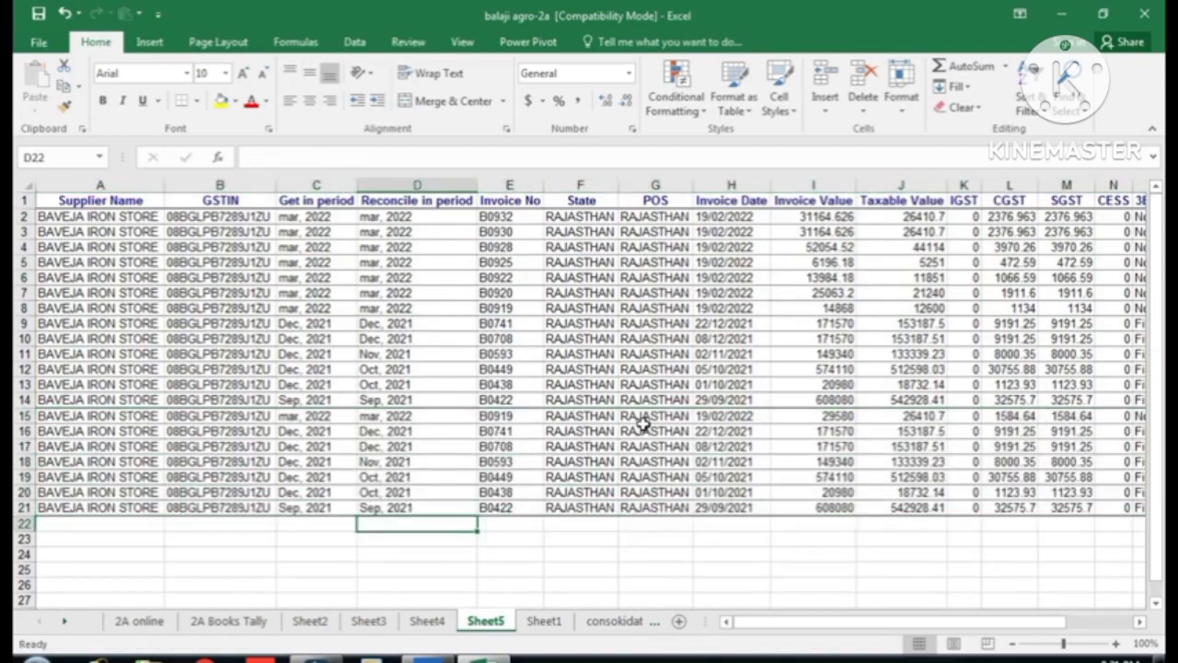
- Examine the Remark/Matching Criteria column on Sheet5 to distinguish the online2a rows from the pasted bookstally rows
{"action": "left_click", "coordinate": [645, 425]}
{"action": "key", "text": "Right"}
{"action": "key", "text": "Right"}
{"action": "key", "text": "Right"}
{"action": "key", "text": "Right"}
{"action": "key", "text": "Right"}
{"action": "key", "text": "Right"}
{"action": "key", "text": "Right"}
{"action": "key", "text": "Right"}
{"action": "key", "text": "Right"}
{"action": "key", "text": "Right"}
{"action": "key", "text": "Right"}
{"action": "key", "text": "Right"}
{"action": "key", "text": "Right"}
{"action": "key", "text": "Right"}
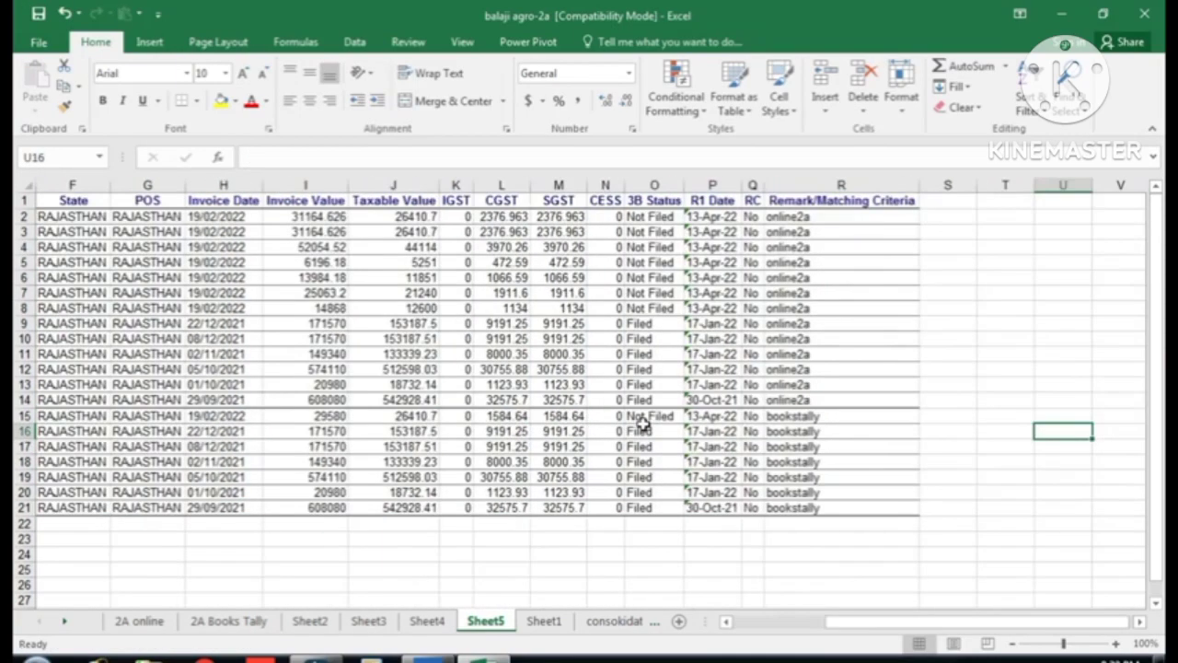
{"action": "key", "text": "Left"}
{"action": "key", "text": "Left"}
{"action": "key", "text": "Left"}
{"action": "key", "text": "Left"}
{"action": "key", "text": "Up"}
{"action": "key", "text": "Right"}
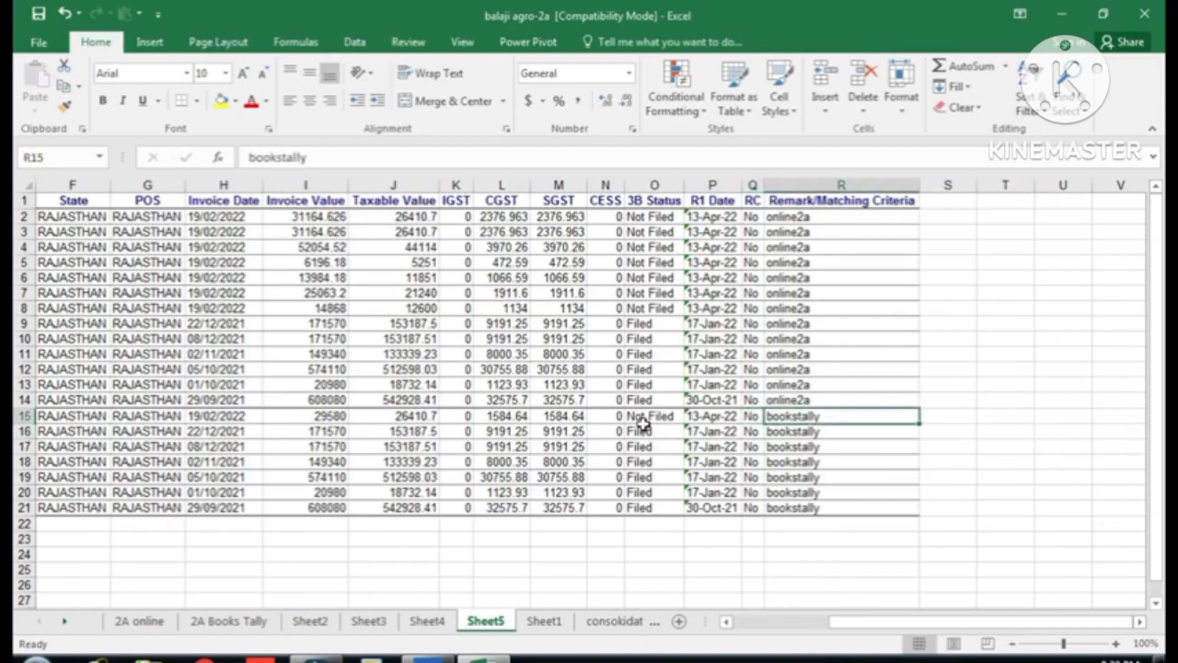
{"action": "key", "text": "Up"}
{"action": "key", "text": "Up"}
{"action": "key", "text": "Up"}
{"action": "key", "text": "Up"}
{"action": "key", "text": "Up"}
{"action": "key", "text": "Up"}
{"action": "key", "text": "Up"}
{"action": "key", "text": "Up"}
{"action": "key", "text": "Up"}
{"action": "key", "text": "Up"}
{"action": "key", "text": "Up"}
{"action": "key", "text": "Up"}
{"action": "key", "text": "Up"}
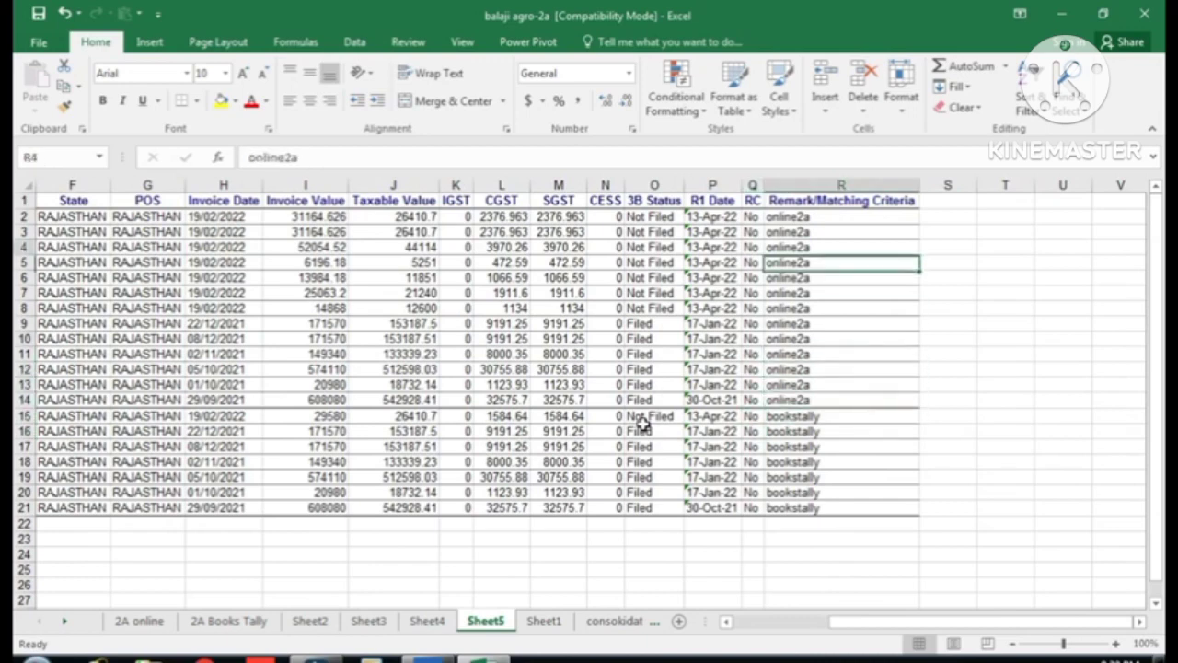
{"action": "key", "text": "Down"}
{"action": "key", "text": "Down"}
{"action": "key", "text": "Down"}
{"action": "key", "text": "Down"}
{"action": "key", "text": "Down"}
{"action": "key", "text": "Down"}
{"action": "key", "text": "Down"}
{"action": "key", "text": "Down"}
{"action": "key", "text": "Down"}
{"action": "key", "text": "Down"}
{"action": "key", "text": "Down"}
{"action": "key", "text": "Down"}
{"action": "key", "text": "Down"}
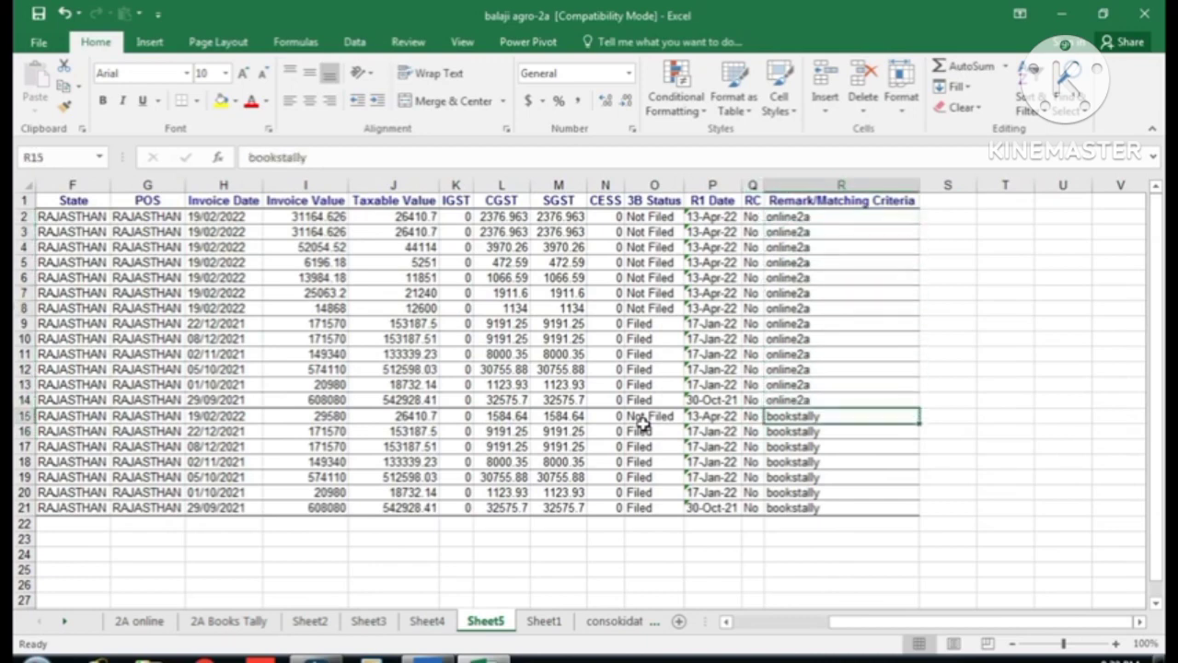
{"action": "key", "text": "Down"}
{"action": "key", "text": "Down"}
{"action": "key", "text": "Down"}
{"action": "key", "text": "Down"}
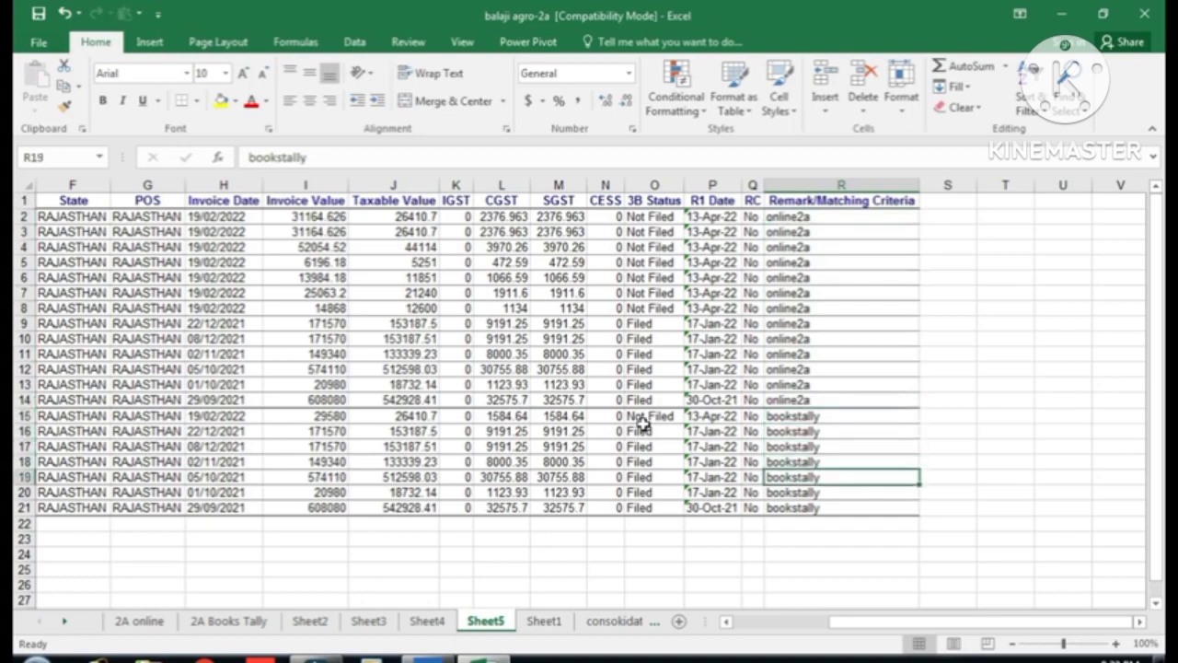
- Apply a duplicate-values conditional format with a custom light green fill to the Invoice No column E on Sheet5
{"action": "key", "text": "Left"}
{"action": "key", "text": "Left"}
{"action": "key", "text": "Left"}
{"action": "key", "text": "Left"}
{"action": "key", "text": "Left"}
{"action": "key", "text": "Left"}
{"action": "key", "text": "Left"}
{"action": "key", "text": "Left"}
{"action": "key", "text": "Left"}
{"action": "key", "text": "Left"}
{"action": "key", "text": "Left"}
{"action": "key", "text": "Left"}
{"action": "key", "text": "Left"}
{"action": "key", "text": "Left"}
{"action": "key", "text": "Left"}
{"action": "key", "text": "Left"}
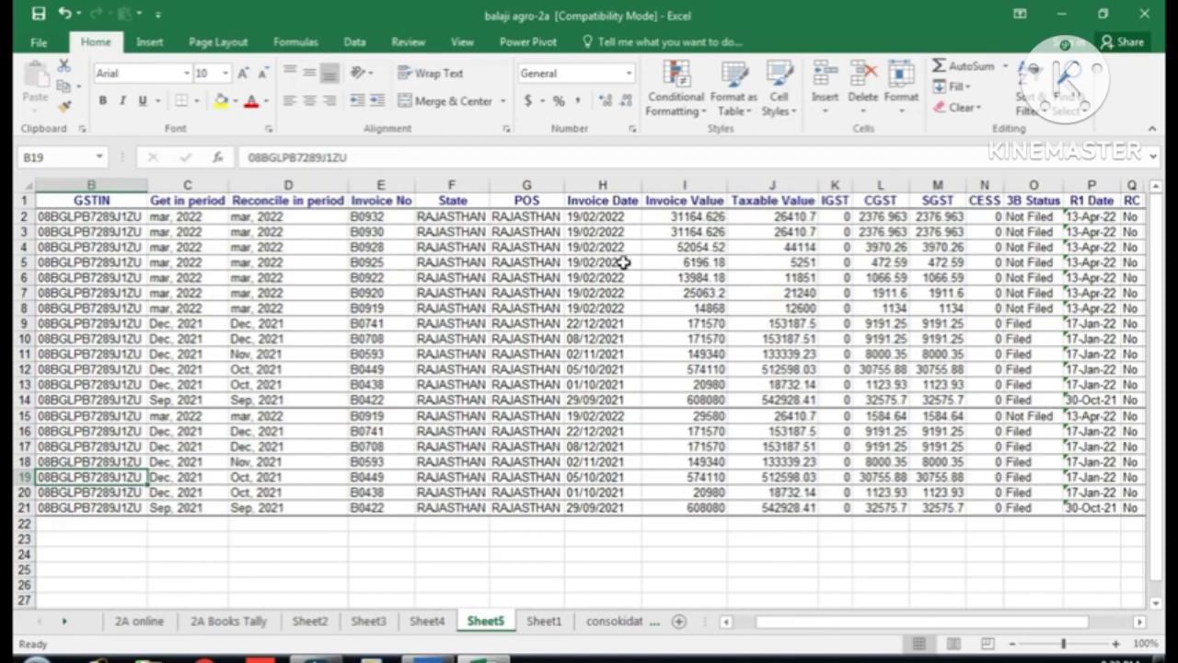
{"action": "left_click_drag", "start_coordinate": [844, 624], "coordinate": [798, 622]}
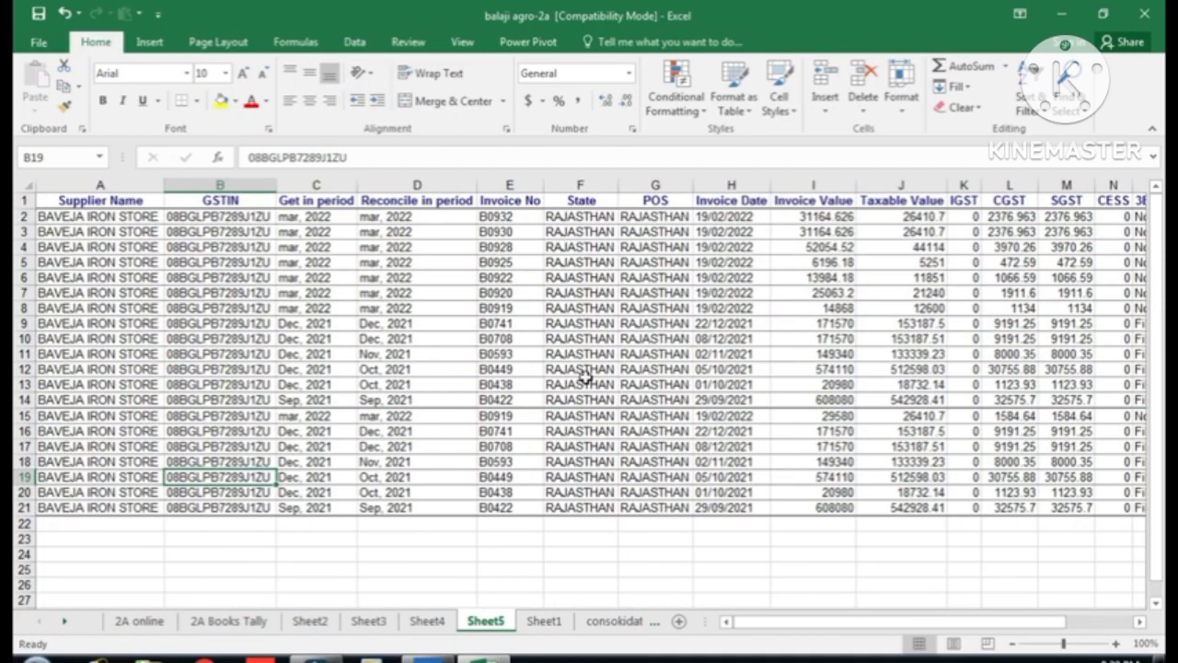
{"action": "left_click", "coordinate": [520, 180]}
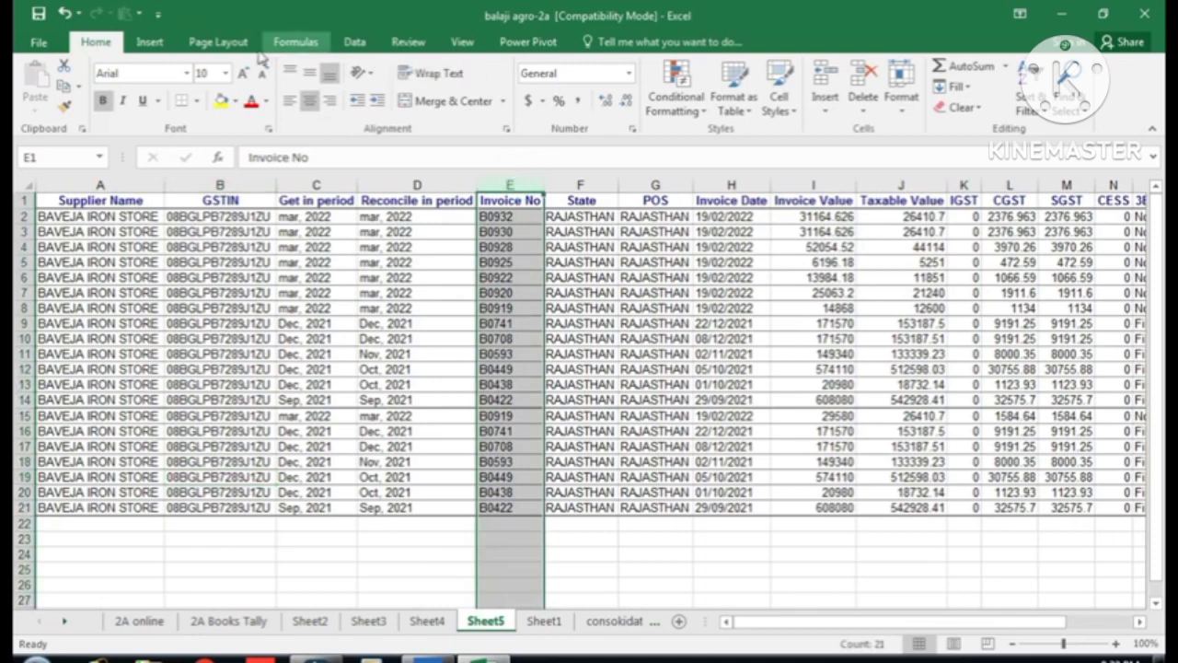
{"action": "left_click", "coordinate": [674, 118]}
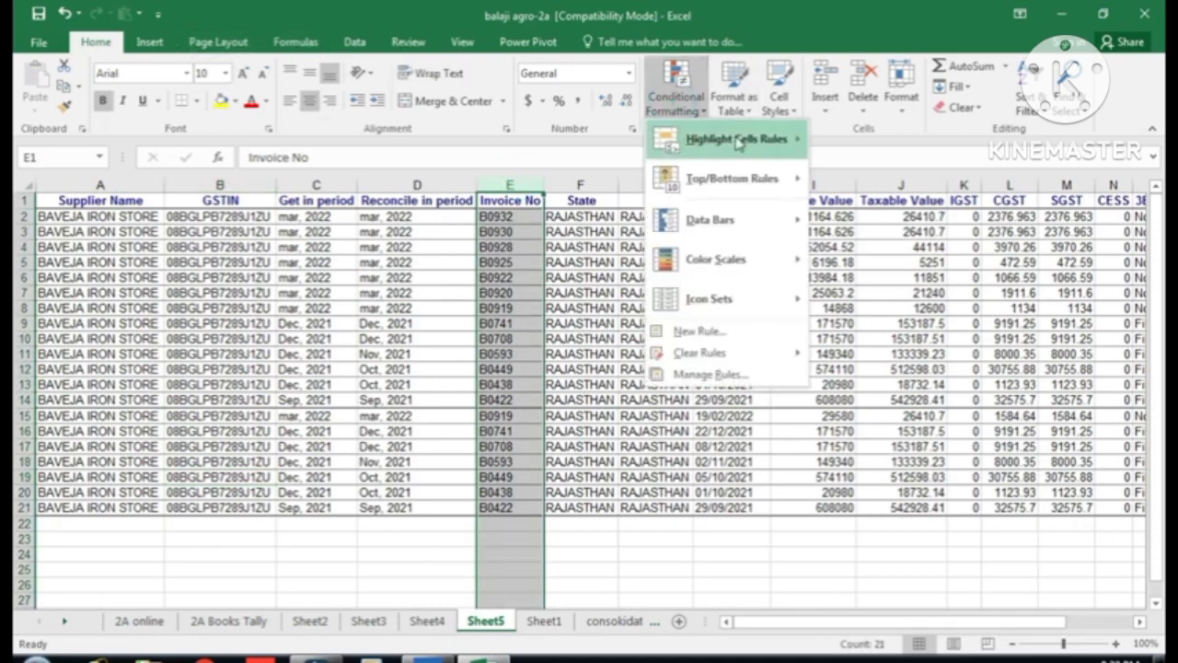
{"action": "mouse_move", "coordinate": [736, 140]}
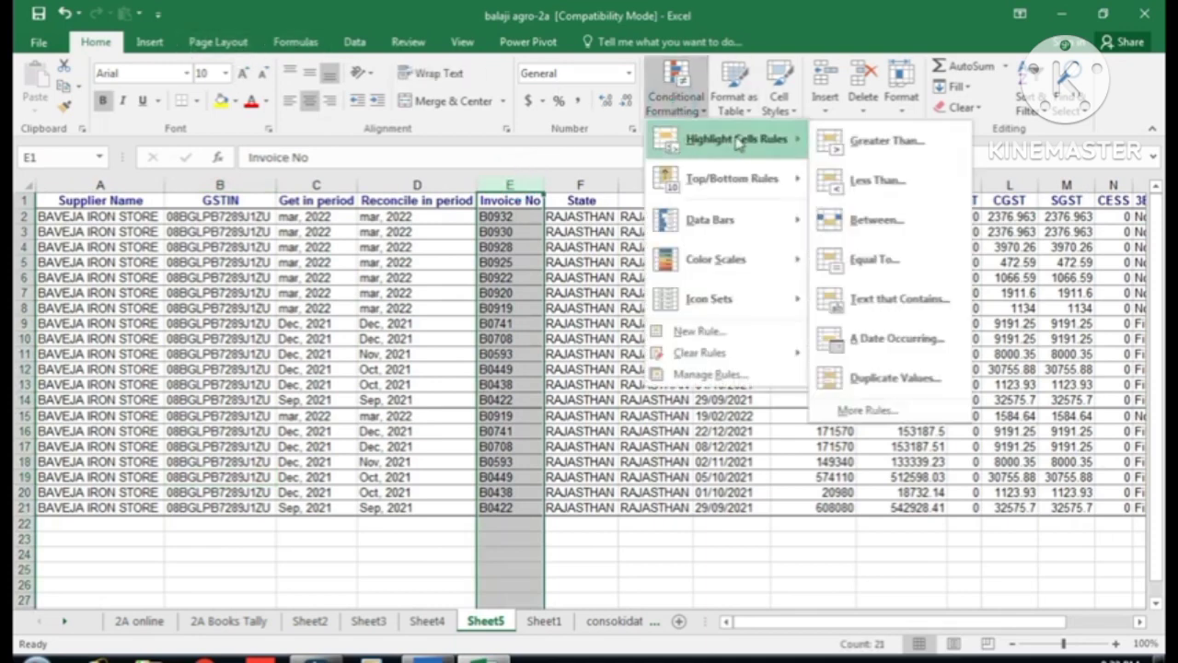
{"action": "left_click", "coordinate": [898, 378]}
{"action": "left_click", "coordinate": [701, 328]}
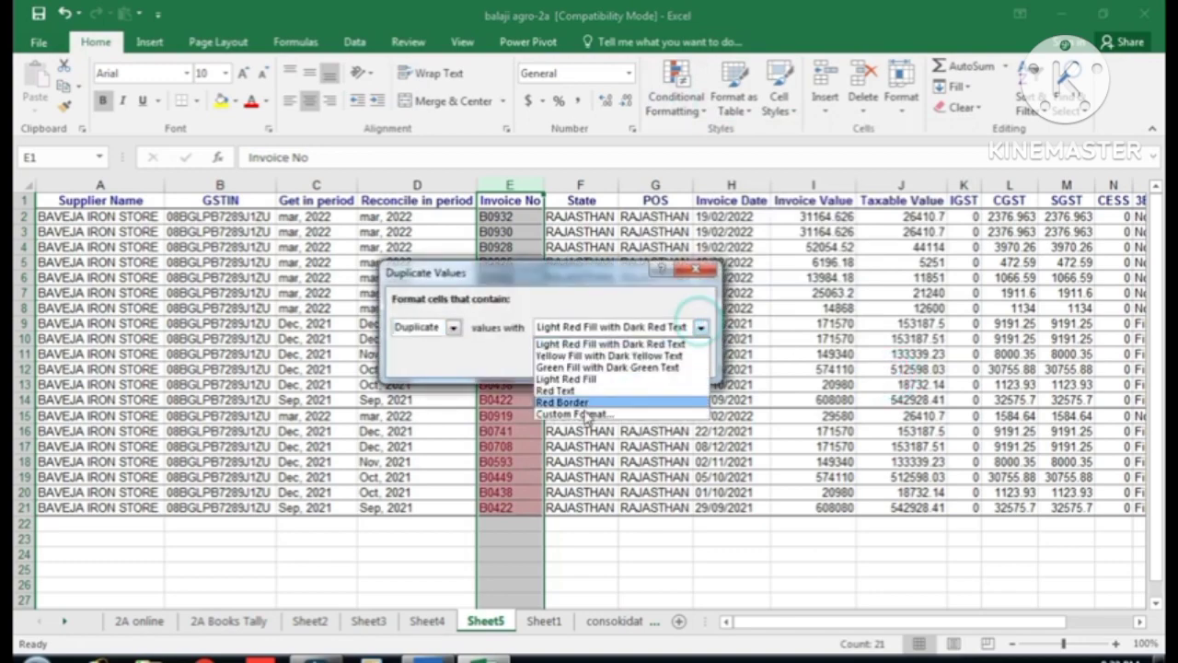
{"action": "left_click", "coordinate": [566, 409]}
{"action": "left_click", "coordinate": [410, 306]}
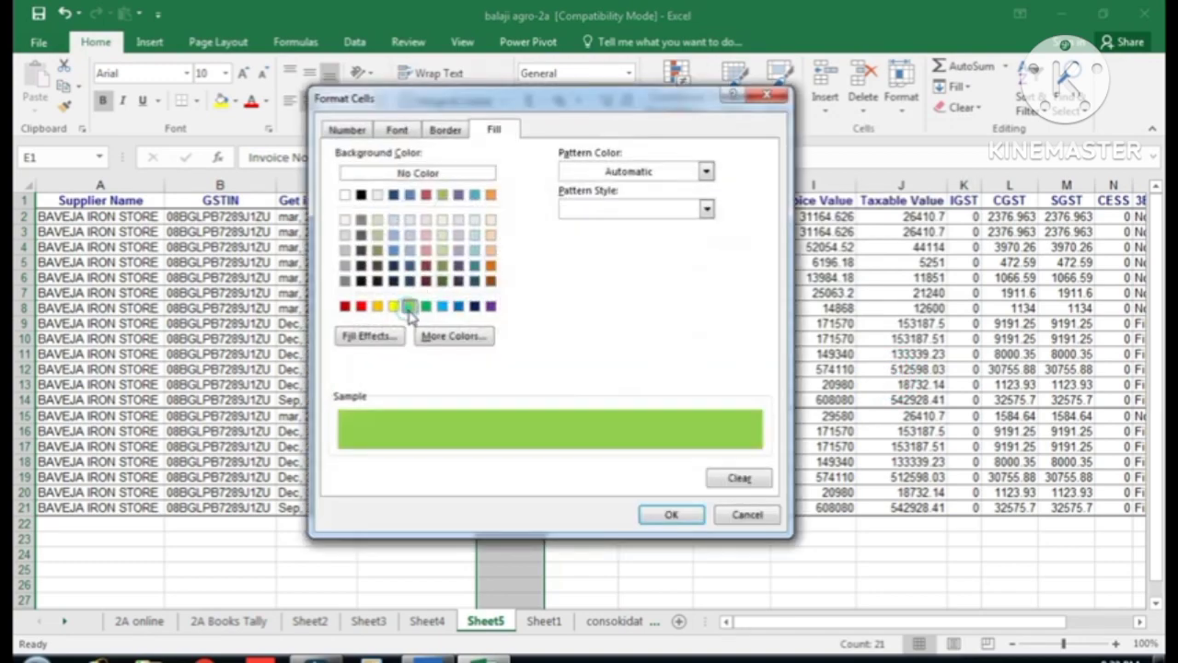
{"action": "left_click", "coordinate": [672, 514]}
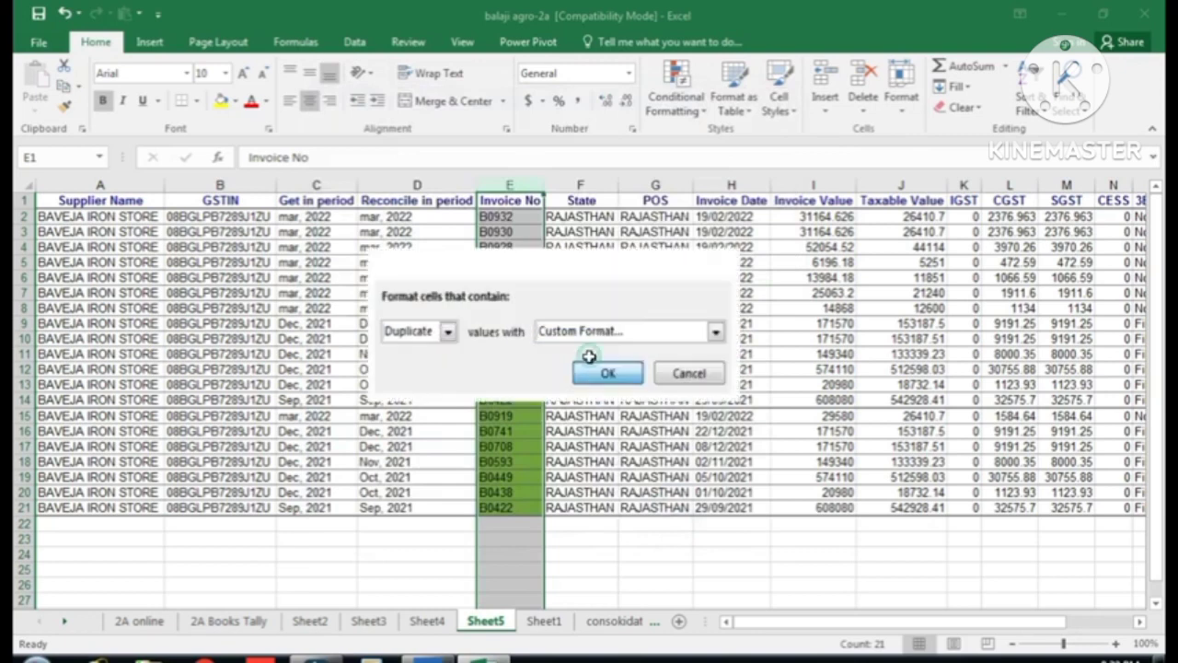
{"action": "left_click", "coordinate": [597, 362]}
{"action": "left_click", "coordinate": [511, 430]}
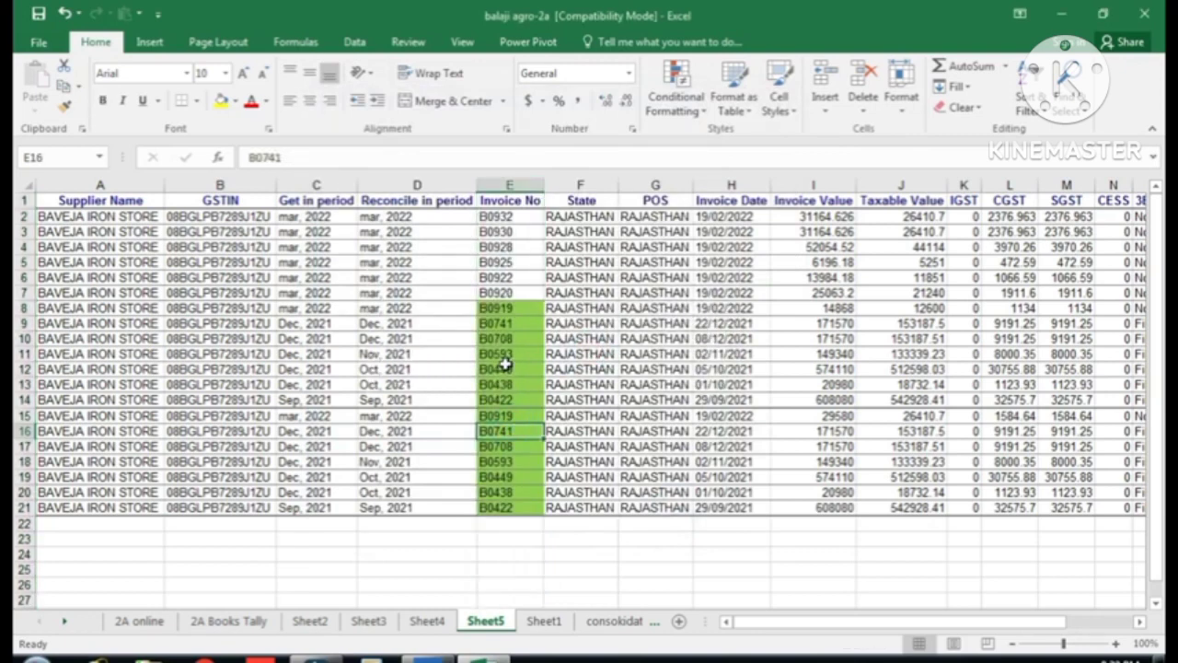
- Examine the unhighlighted invoice numbers in E2:E7, above the green duplicates, to identify the unmatched invoices
{"action": "left_click", "coordinate": [511, 306]}
{"action": "key", "text": "Up"}
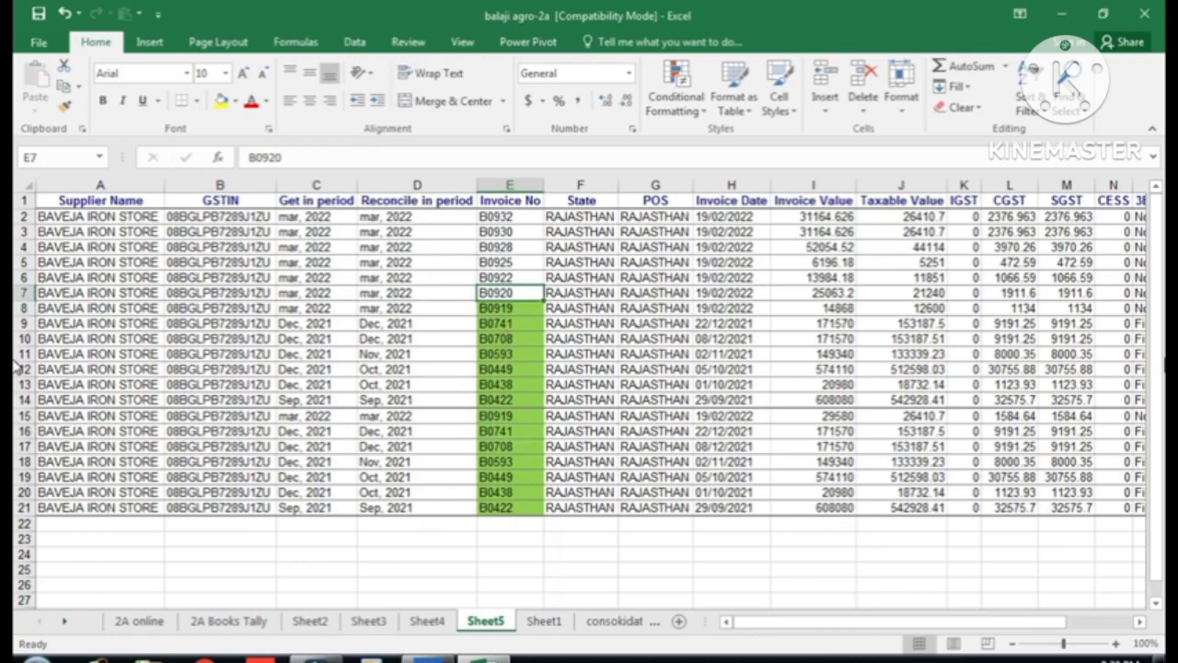
{"action": "key", "text": "Up"}
{"action": "key", "text": "Up"}
{"action": "key", "text": "Up"}
{"action": "key", "text": "Up"}
{"action": "key", "text": "Up"}
{"action": "key", "text": "Down"}
{"action": "key", "text": "Down"}
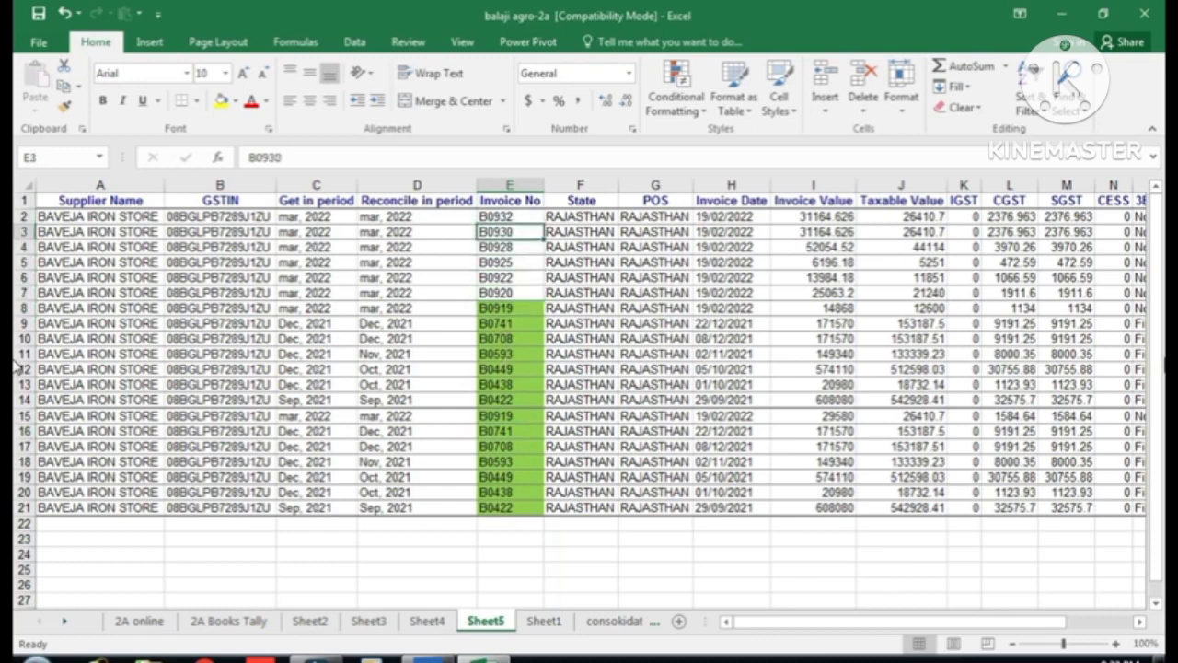
{"action": "key", "text": "Up"}
{"action": "key", "text": "Up"}
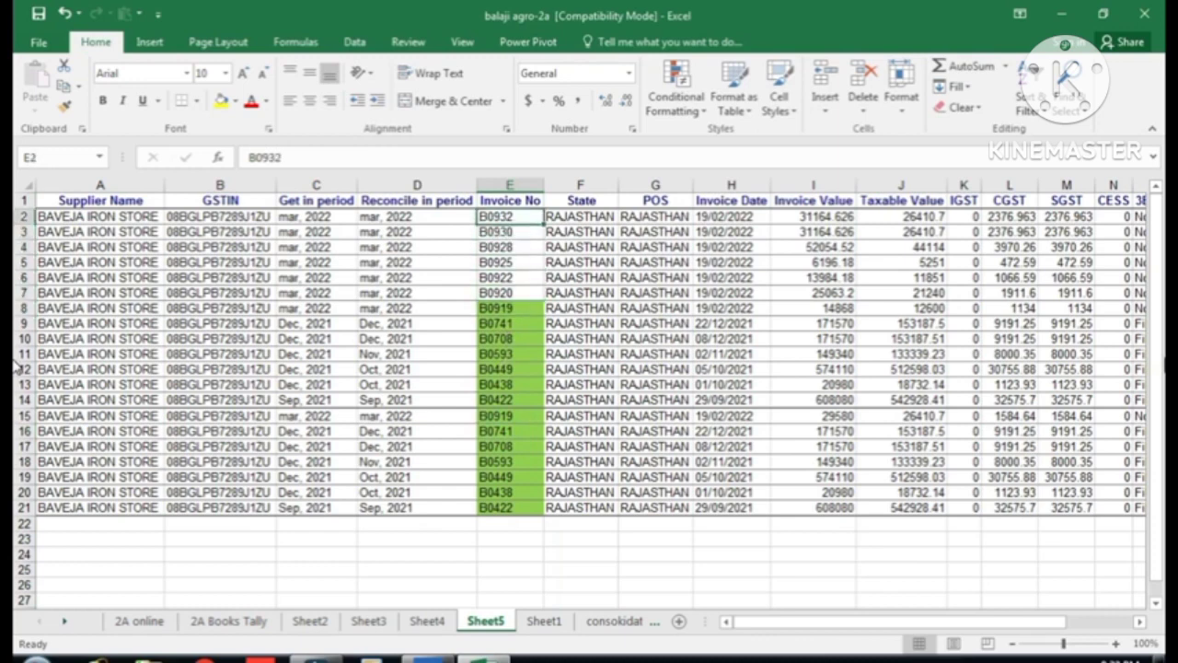
- Select the unmatched invoice rows E2:R7 and check their Remark/Matching Criteria entries to identify which source they come from
{"action": "key", "text": "shift+Down"}
{"action": "key", "text": "shift+Down"}
{"action": "key", "text": "shift+Down"}
{"action": "key", "text": "shift+Down"}
{"action": "key", "text": "shift+Down"}
{"action": "key", "text": "shift+Right"}
{"action": "key", "text": "shift+Right"}
{"action": "key", "text": "shift+Right"}
{"action": "key", "text": "shift+Right"}
{"action": "key", "text": "shift+Right"}
{"action": "key", "text": "shift+Right"}
{"action": "key", "text": "shift+Right"}
{"action": "key", "text": "shift+Right"}
{"action": "key", "text": "shift+Right"}
{"action": "key", "text": "shift+Right"}
{"action": "key", "text": "shift+Right"}
{"action": "key", "text": "shift+Right"}
{"action": "key", "text": "shift+Right"}
{"action": "key", "text": "shift+Right"}
{"action": "key", "text": "shift+Right"}
{"action": "key", "text": "shift+Right"}
{"action": "key", "text": "shift+Right"}
{"action": "key", "text": "shift+Right"}
{"action": "key", "text": "shift+Right"}
{"action": "key", "text": "shift+Right"}
{"action": "key", "text": "shift+Right"}
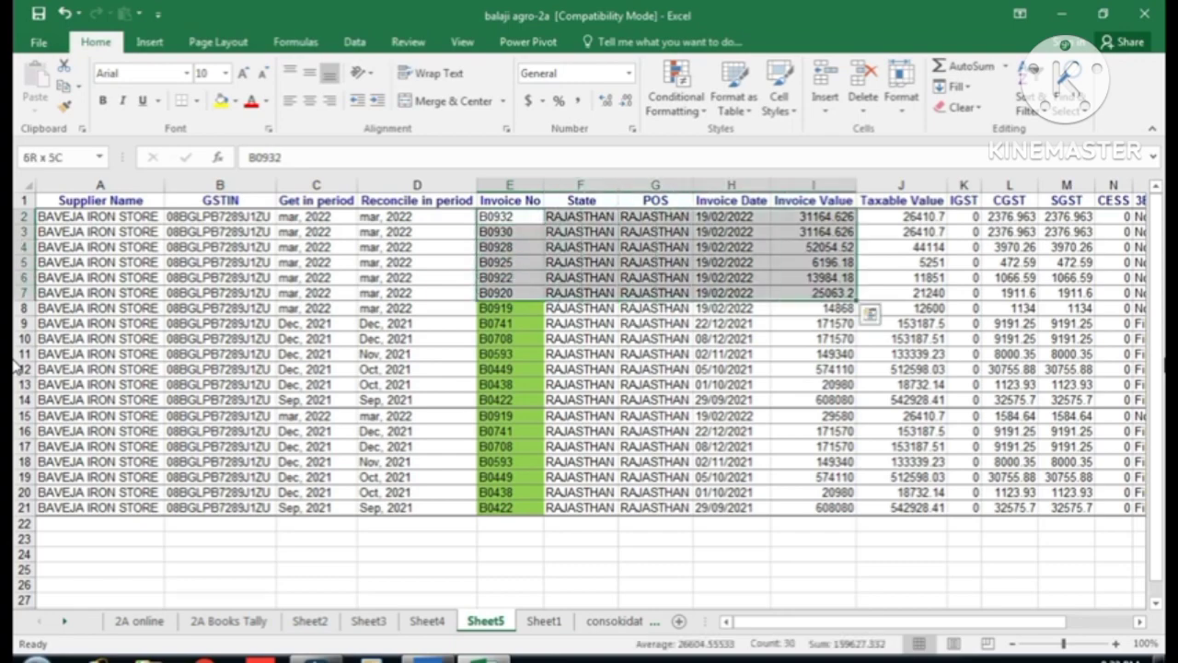
{"action": "key", "text": "shift+Left"}
{"action": "key", "text": "shift+Left"}
{"action": "key", "text": "shift+Left"}
{"action": "key", "text": "shift+Left"}
{"action": "key", "text": "shift+Left"}
{"action": "key", "text": "shift+Left"}
{"action": "key", "text": "shift+Left"}
{"action": "key", "text": "shift+Left"}
{"action": "key", "text": "shift+Left"}
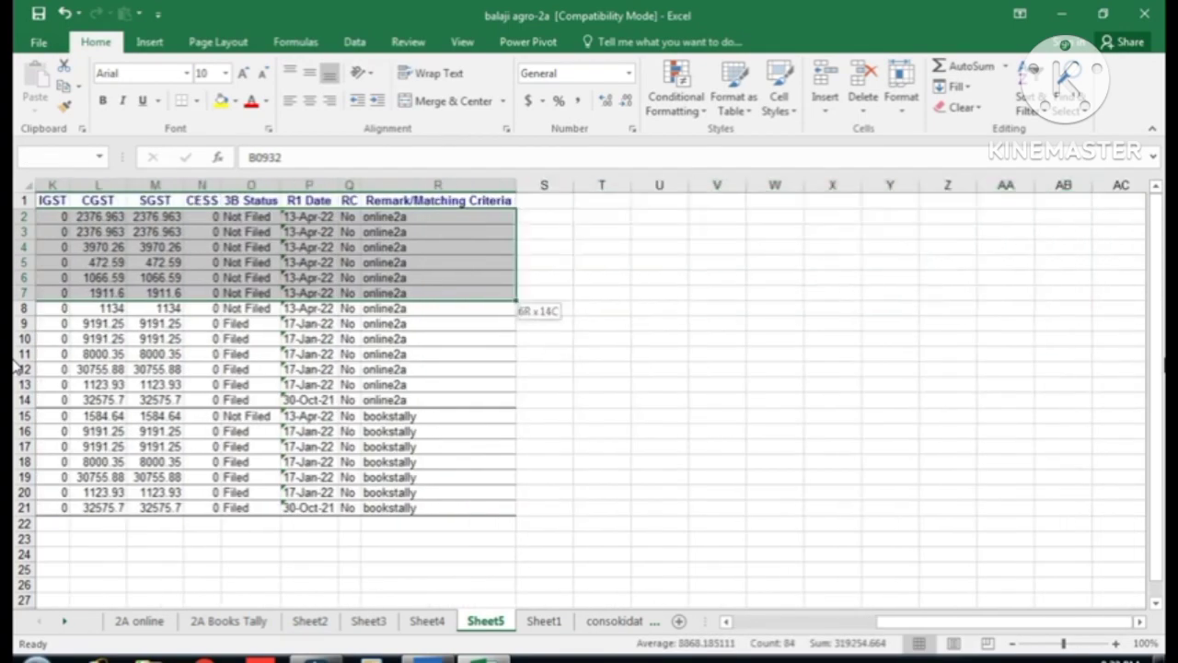
{"action": "key", "text": "shift+Right"}
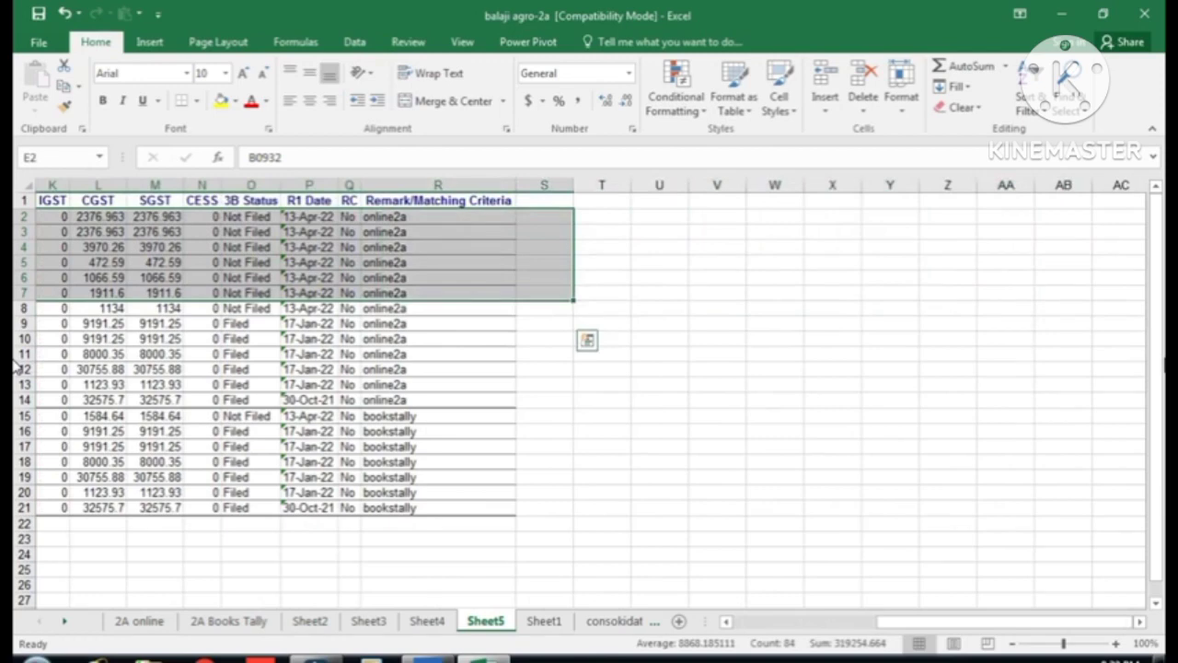
{"action": "key", "text": "shift+Left"}
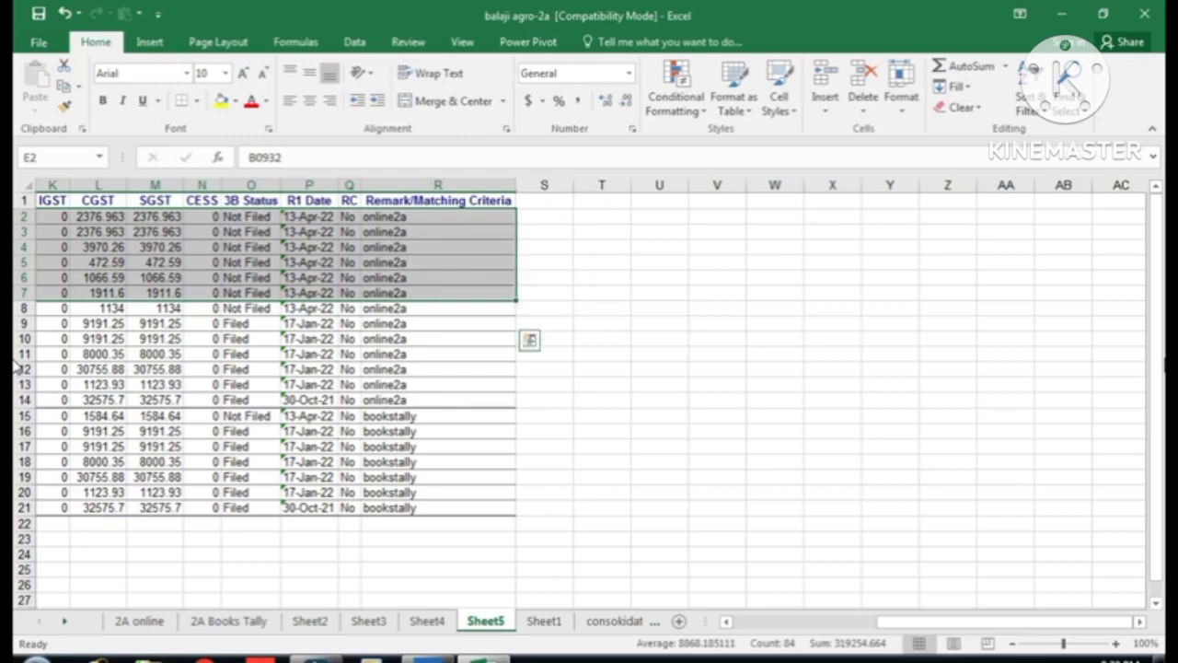
- Examine the unhighlighted invoice numbers at the start of the Invoice No column on Sheet5, above the green duplicates
{"action": "key", "text": "Left"}
{"action": "key", "text": "Left"}
{"action": "key", "text": "Left"}
{"action": "key", "text": "Left"}
{"action": "key", "text": "Right"}
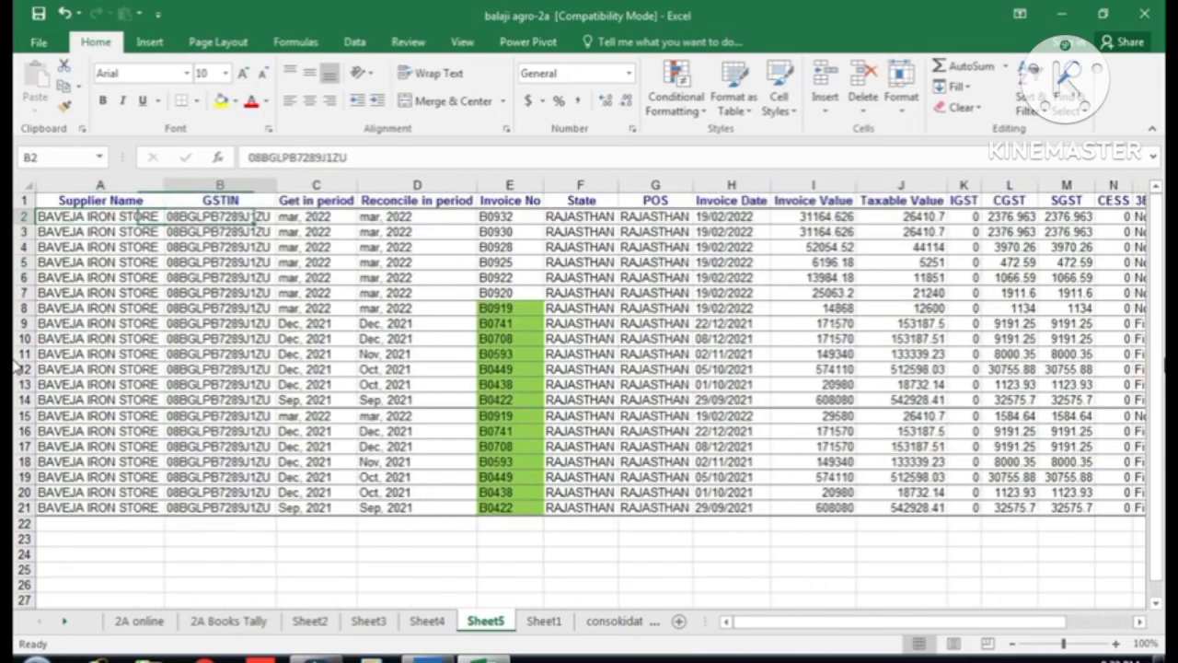
{"action": "key", "text": "Right"}
{"action": "key", "text": "Right"}
{"action": "key", "text": "Right"}
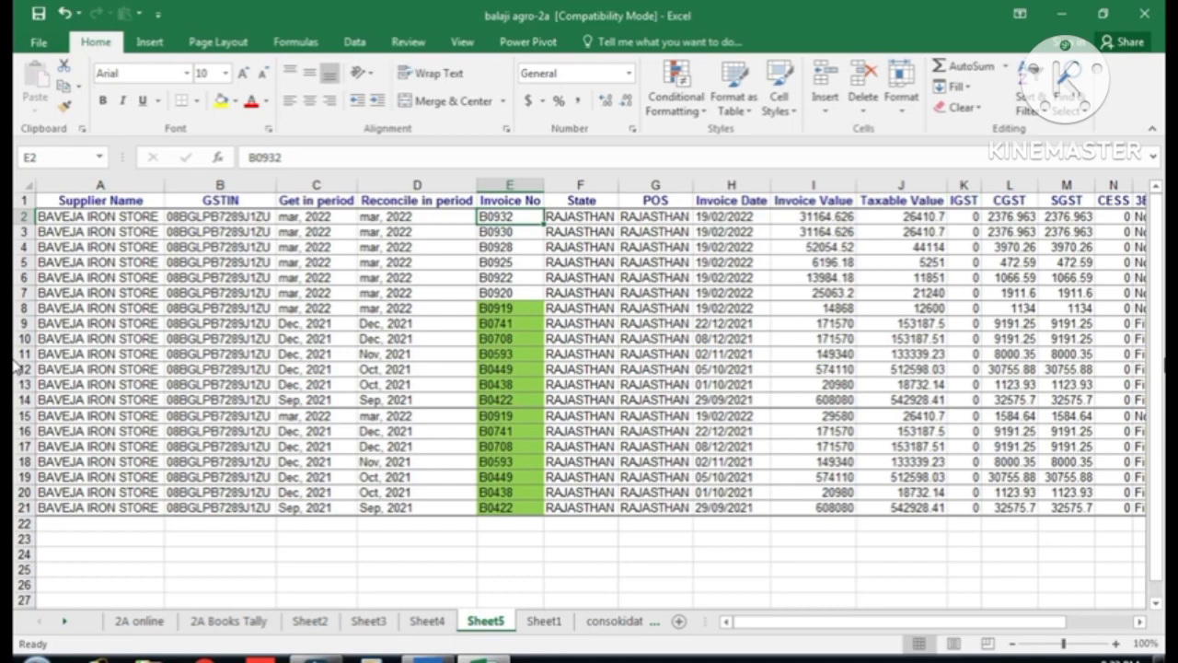
{"action": "key", "text": "Down"}
{"action": "key", "text": "Down"}
{"action": "key", "text": "Down"}
{"action": "key", "text": "Down"}
{"action": "key", "text": "Up"}
{"action": "key", "text": "Up"}
{"action": "key", "text": "Up"}
{"action": "key", "text": "Up"}
{"action": "key", "text": "Down"}
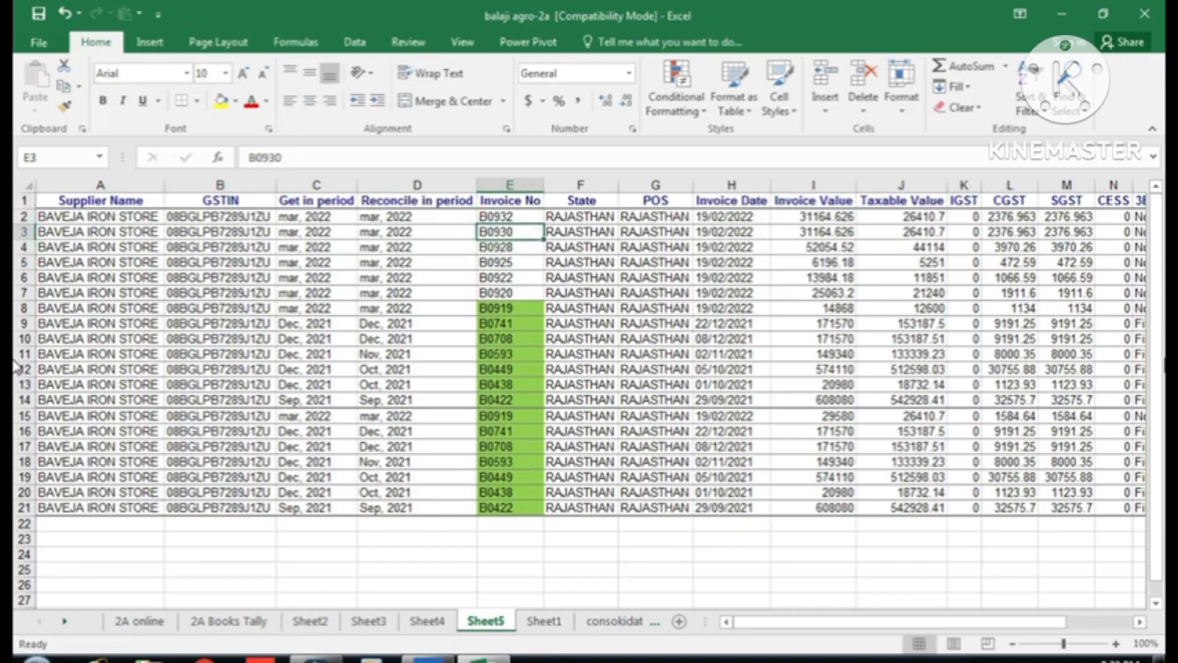
- Add Supplier Name to the Sheet1 PivotTable rows beneath GSTIN, allowing the existing sheet data to be replaced
{"action": "left_click", "coordinate": [544, 620]}
{"action": "scroll", "coordinate": [147, 295], "scroll_direction": "up", "scroll_amount": 1}
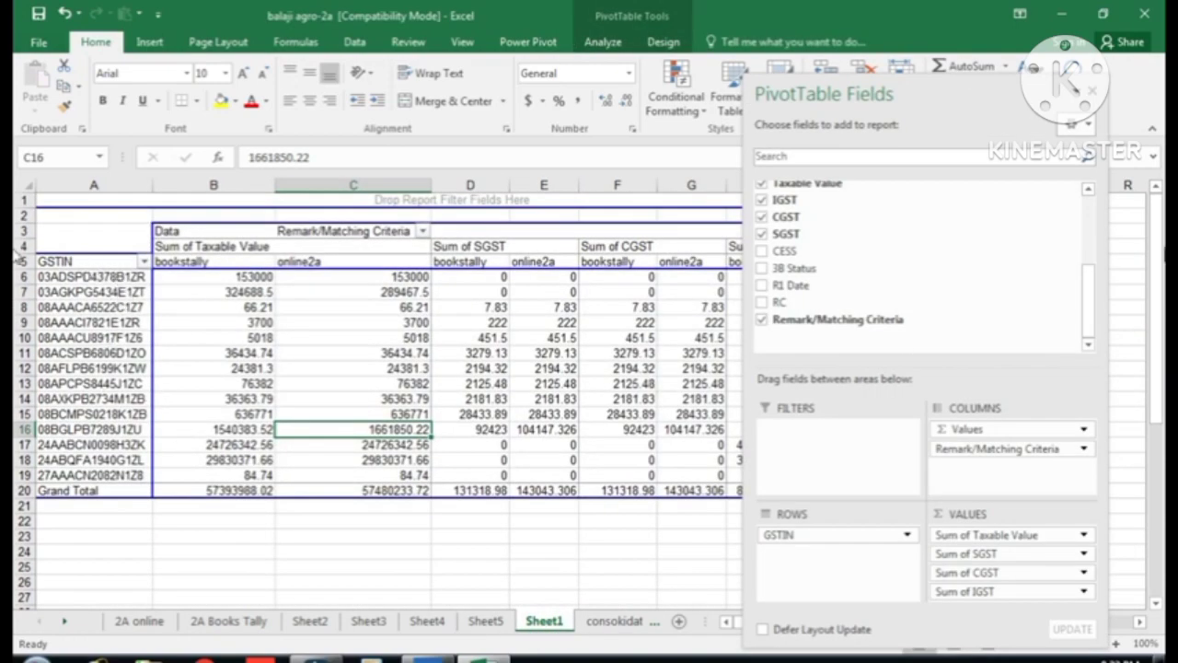
{"action": "left_click_drag", "start_coordinate": [1087, 300], "coordinate": [1093, 213]}
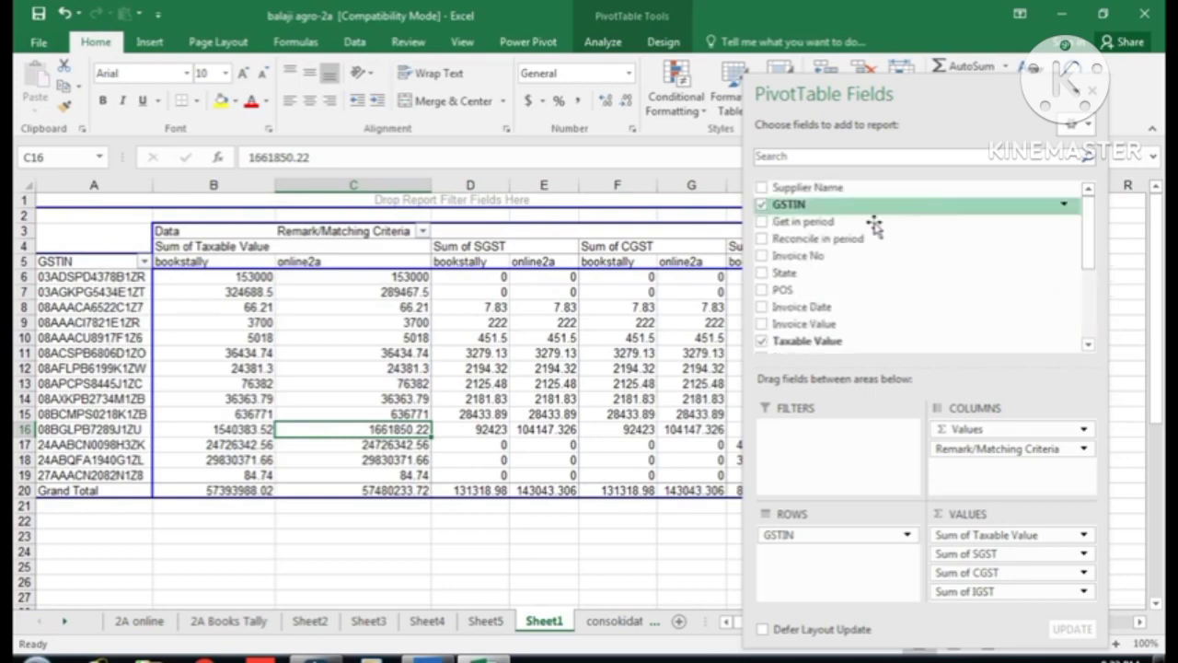
{"action": "left_click_drag", "start_coordinate": [815, 197], "coordinate": [813, 571]}
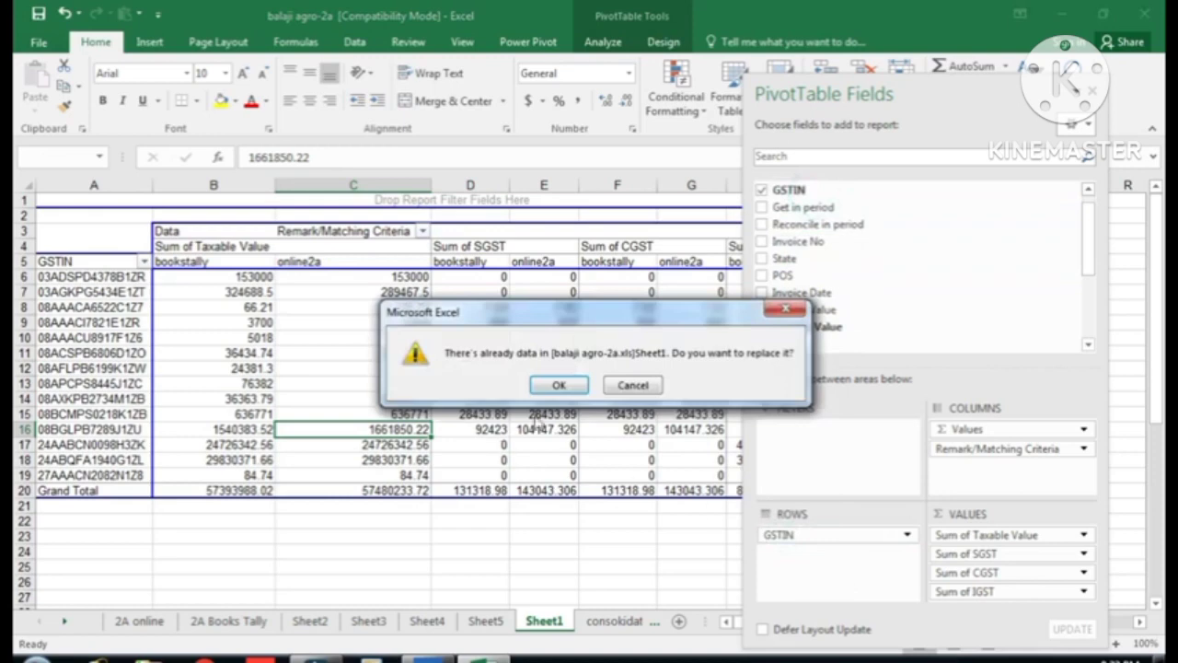
{"action": "left_click", "coordinate": [555, 384]}
{"action": "left_click", "coordinate": [324, 398]}
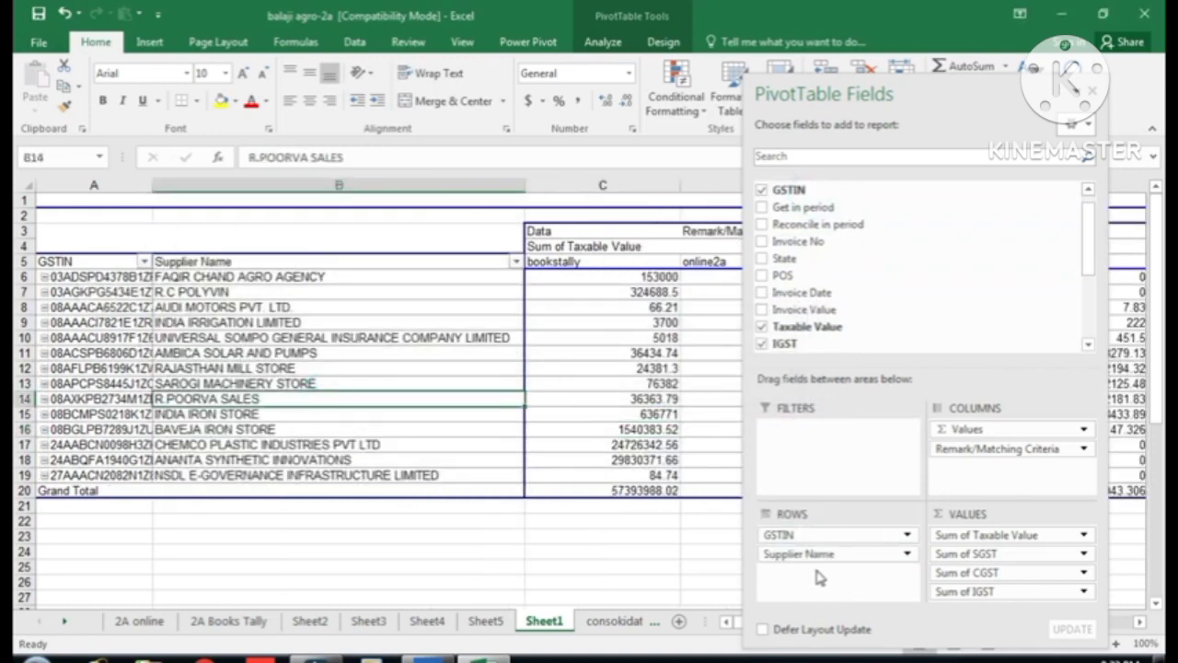
- Examine how each GSTIN in the Sheet1 PivotTable pairs with its supplier name in the first few rows
{"action": "left_click", "coordinate": [92, 276]}
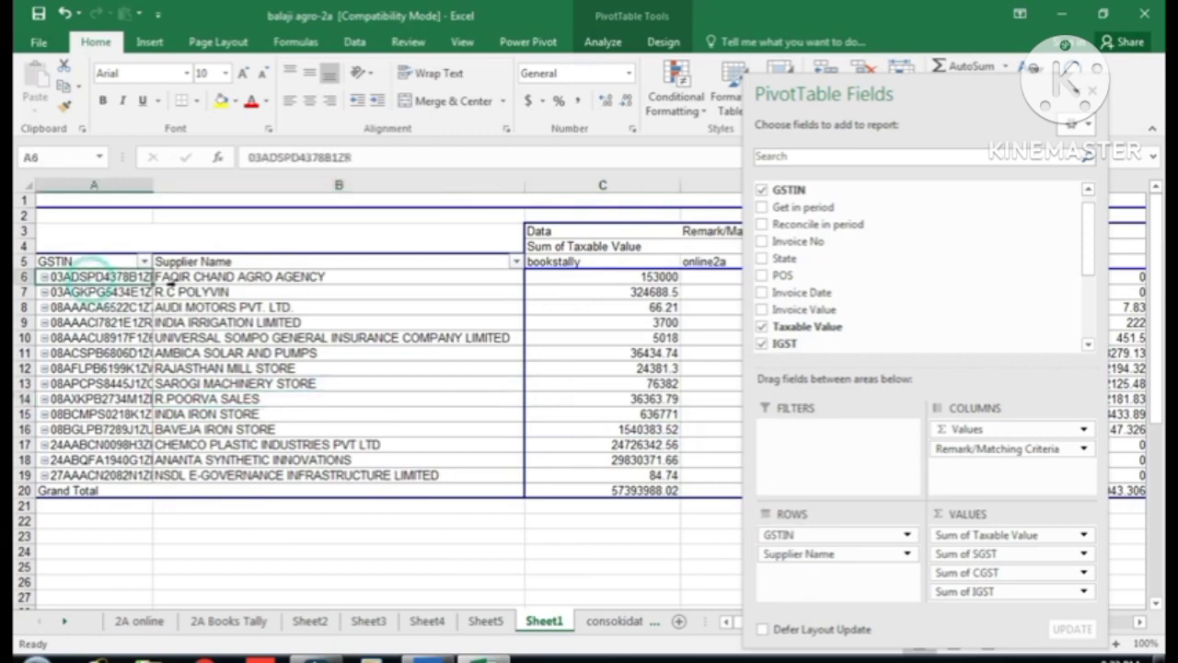
{"action": "left_click", "coordinate": [194, 277]}
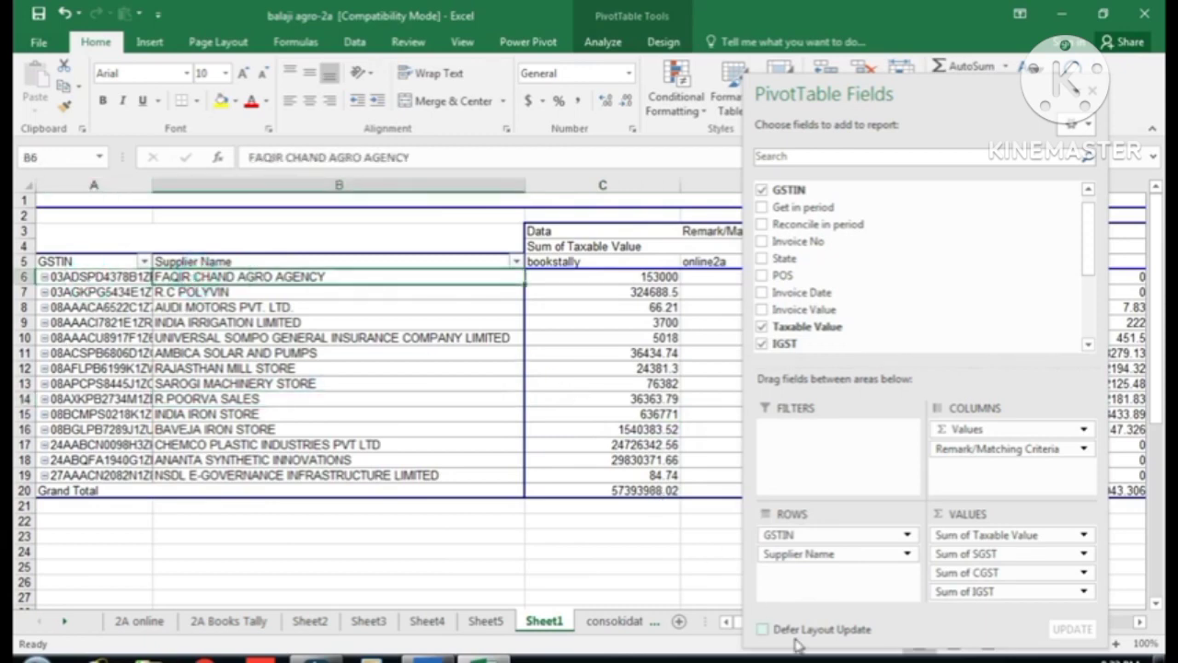
{"action": "key", "text": "Down"}
{"action": "key", "text": "Down"}
{"action": "key", "text": "Left"}
{"action": "key", "text": "Right"}
{"action": "key", "text": "Down"}
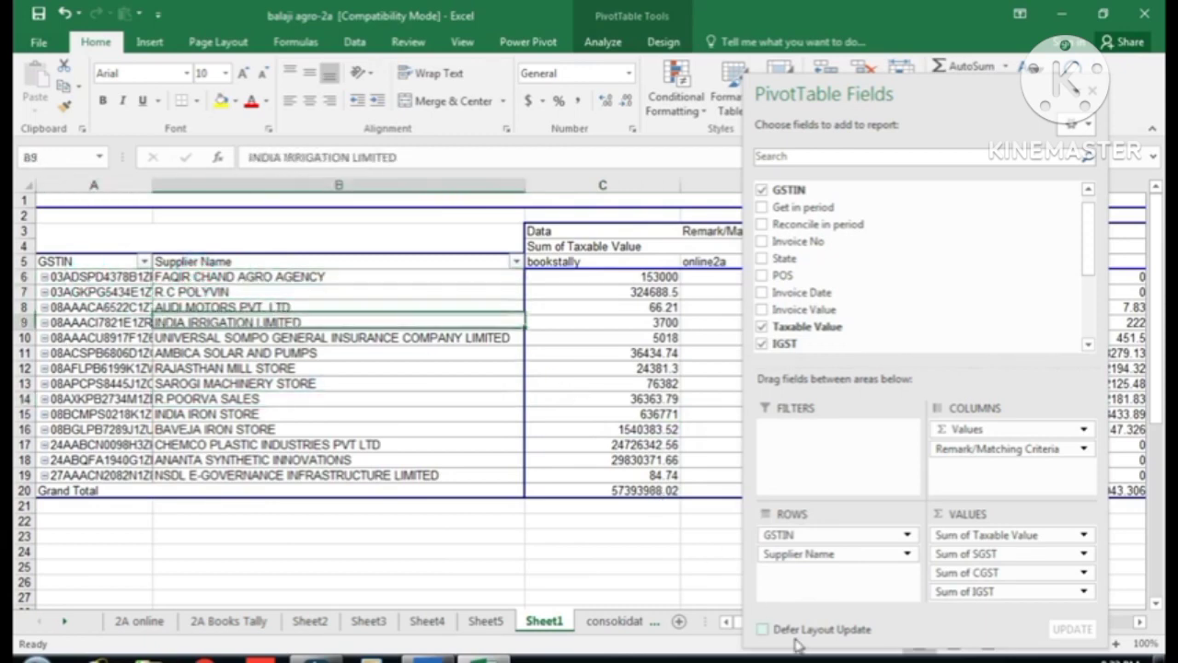
{"action": "key", "text": "Left"}
{"action": "key", "text": "Right"}
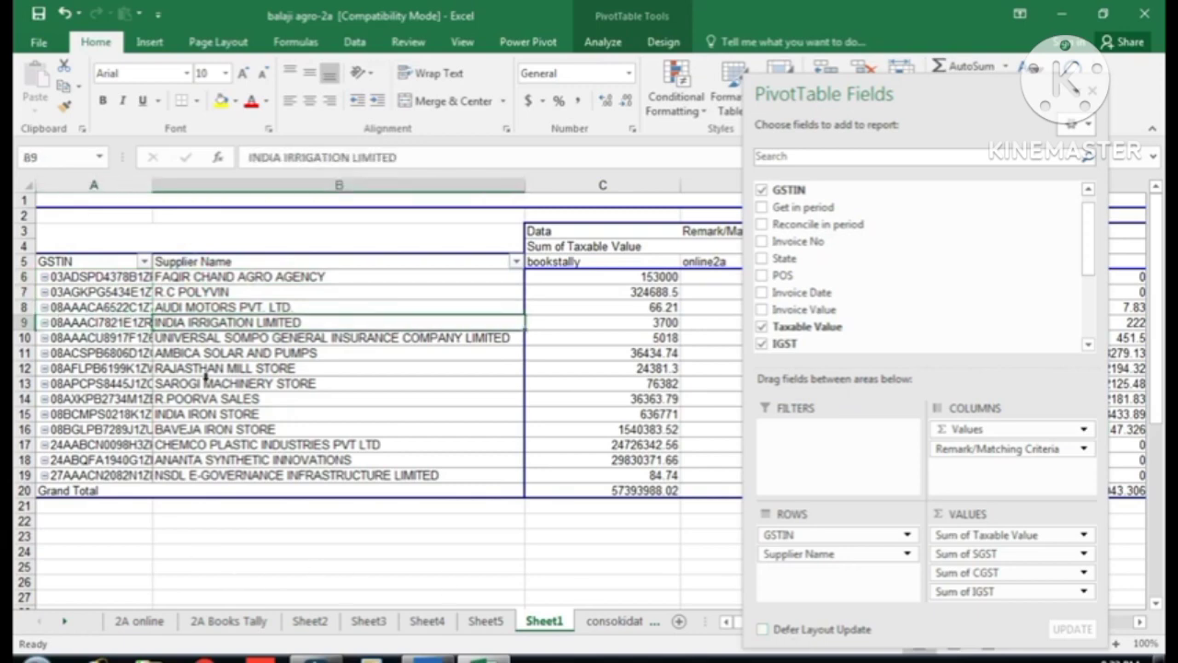
{"action": "double_click", "coordinate": [244, 323]}
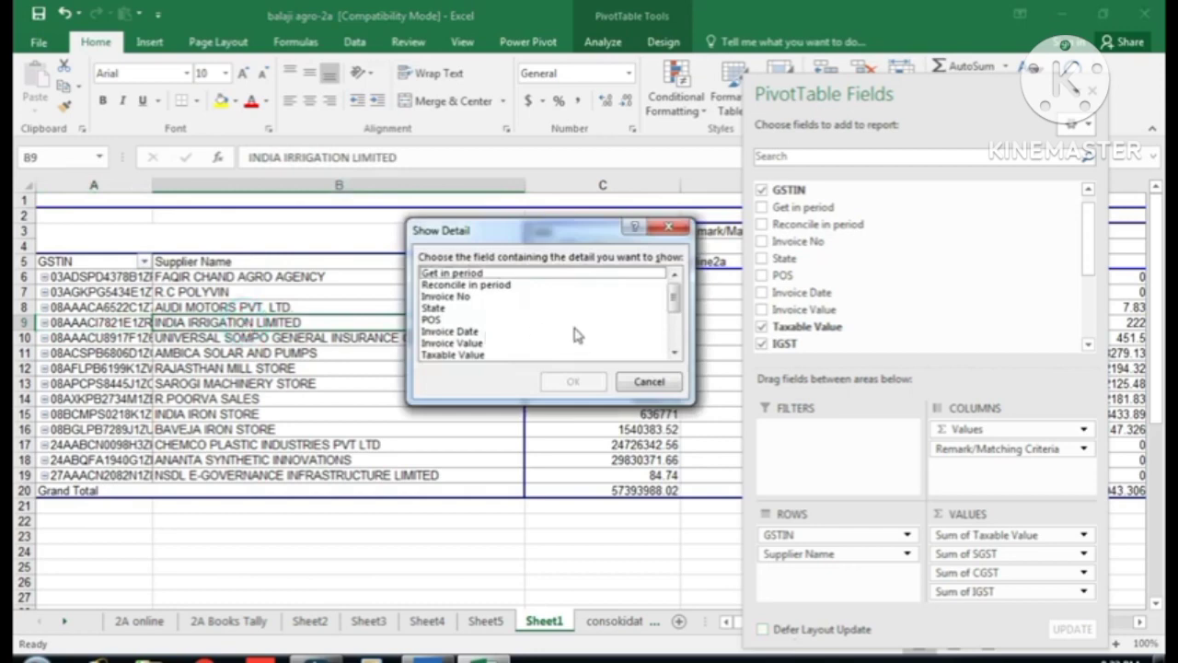
{"action": "left_click", "coordinate": [501, 286]}
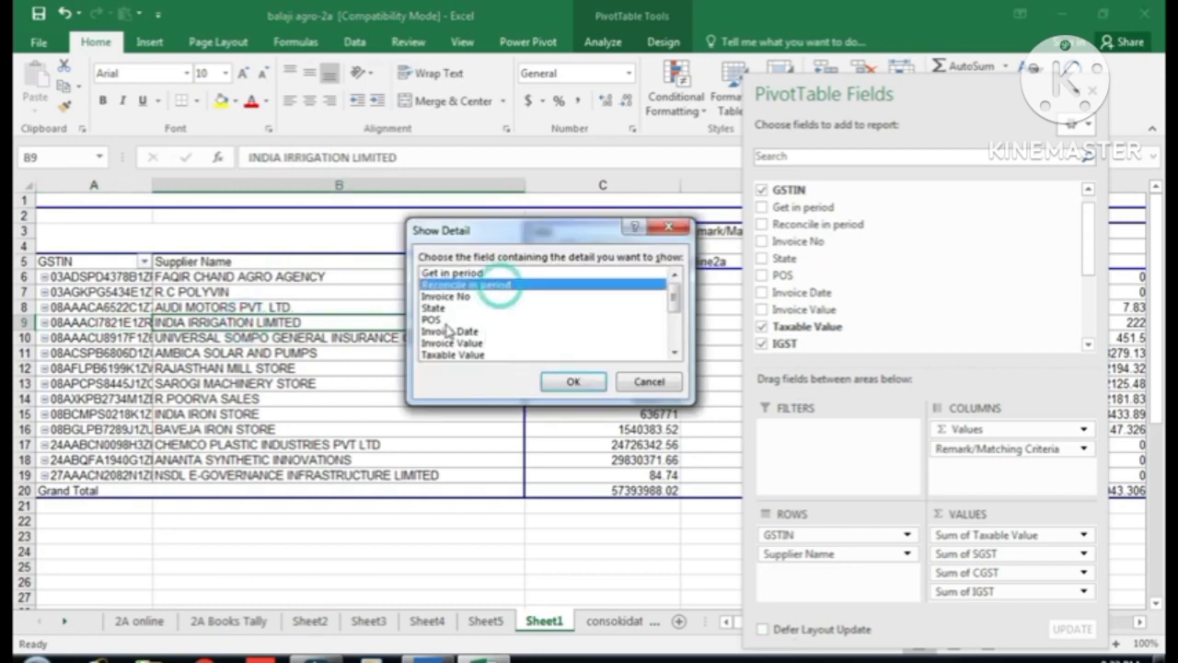
{"action": "left_click", "coordinate": [443, 321]}
{"action": "left_click", "coordinate": [457, 342]}
{"action": "left_click", "coordinate": [649, 382]}
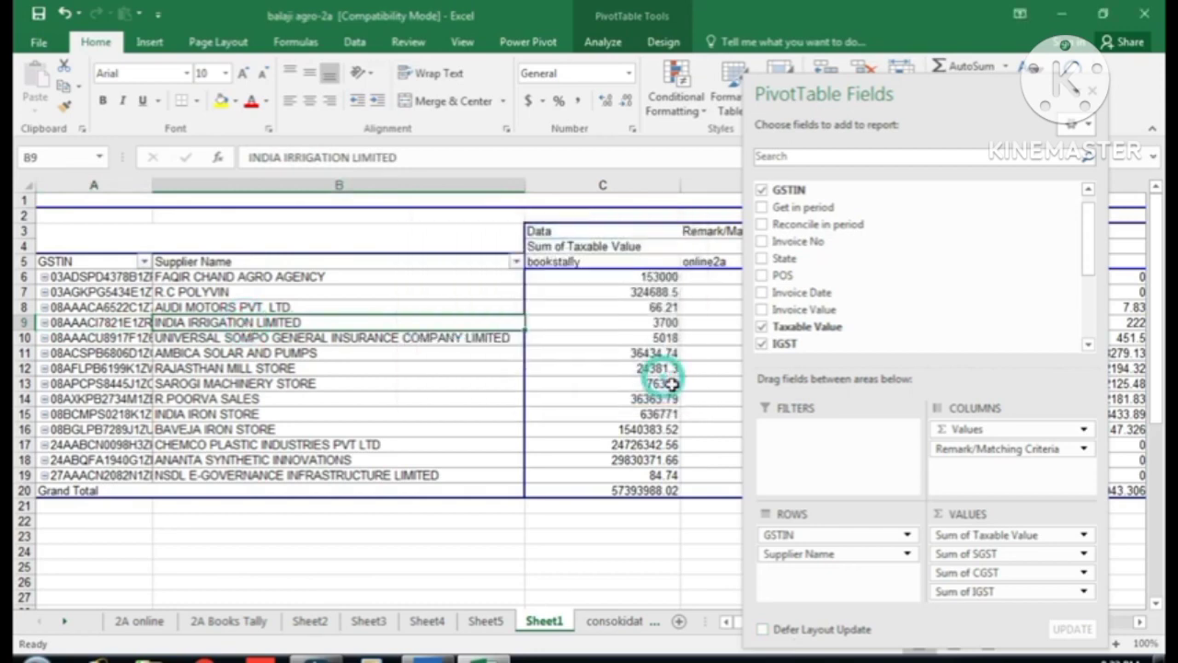
- Try Supplier Name ahead of GSTIN in the PivotTable rows, and restore GSTIN as the first row field
{"action": "scroll", "coordinate": [801, 524], "scroll_direction": "down", "scroll_amount": 1}
{"action": "left_click_drag", "start_coordinate": [814, 534], "coordinate": [817, 570]}
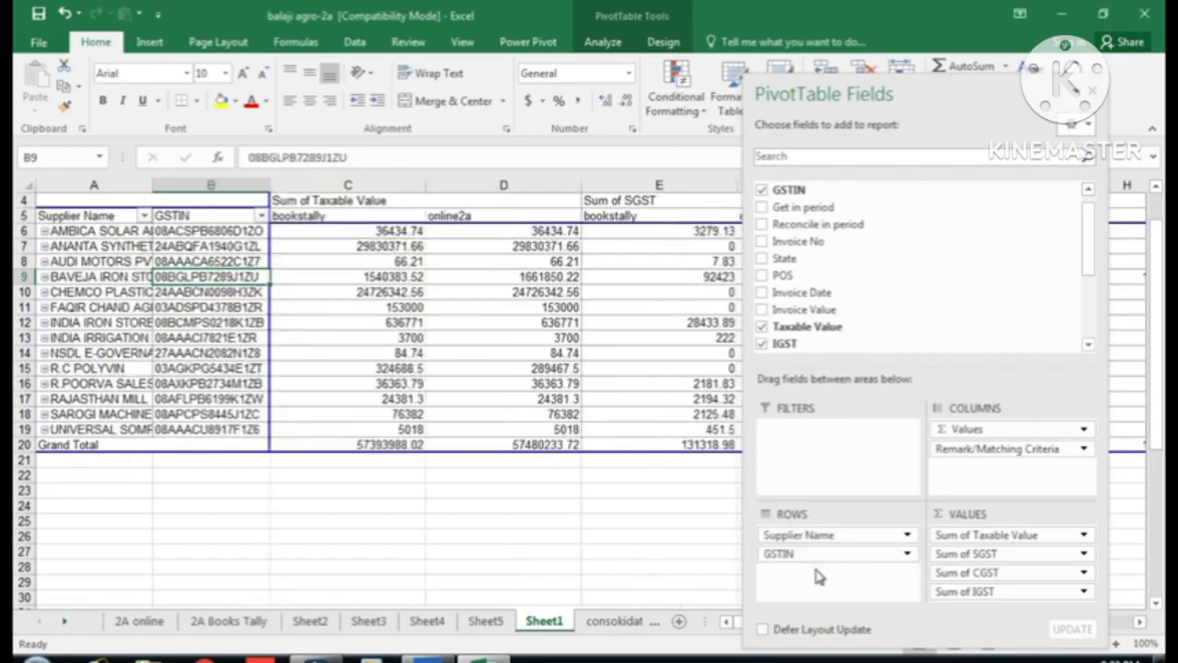
{"action": "left_click", "coordinate": [83, 231]}
{"action": "left_click", "coordinate": [183, 232]}
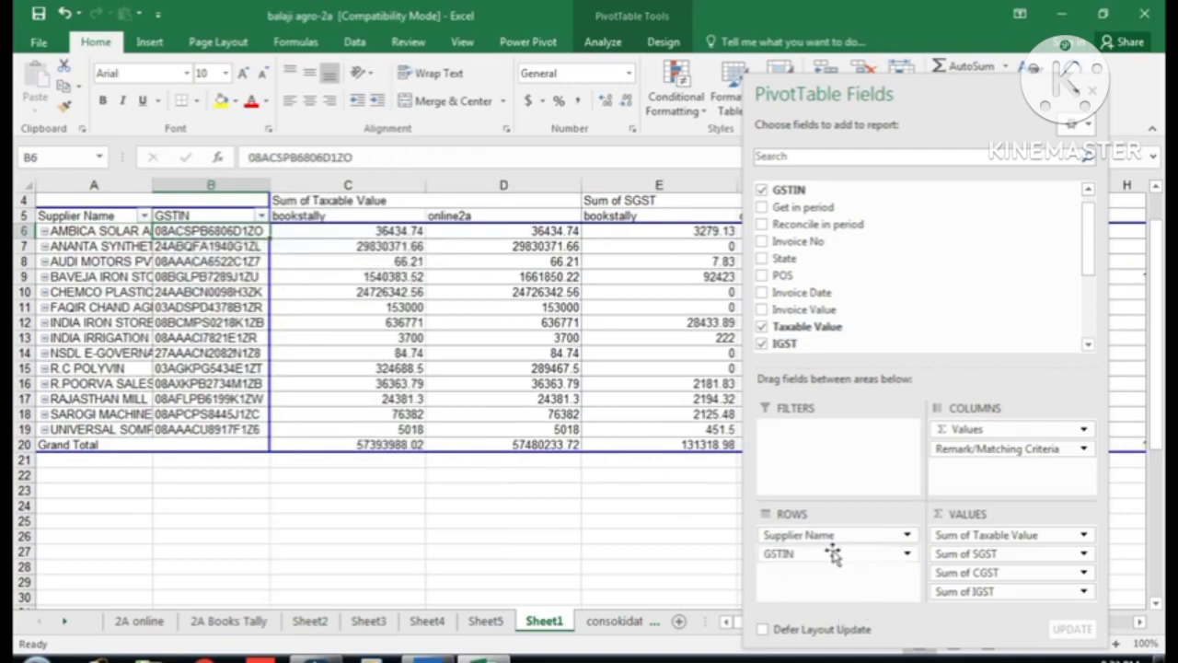
{"action": "left_click_drag", "start_coordinate": [808, 537], "coordinate": [792, 565]}
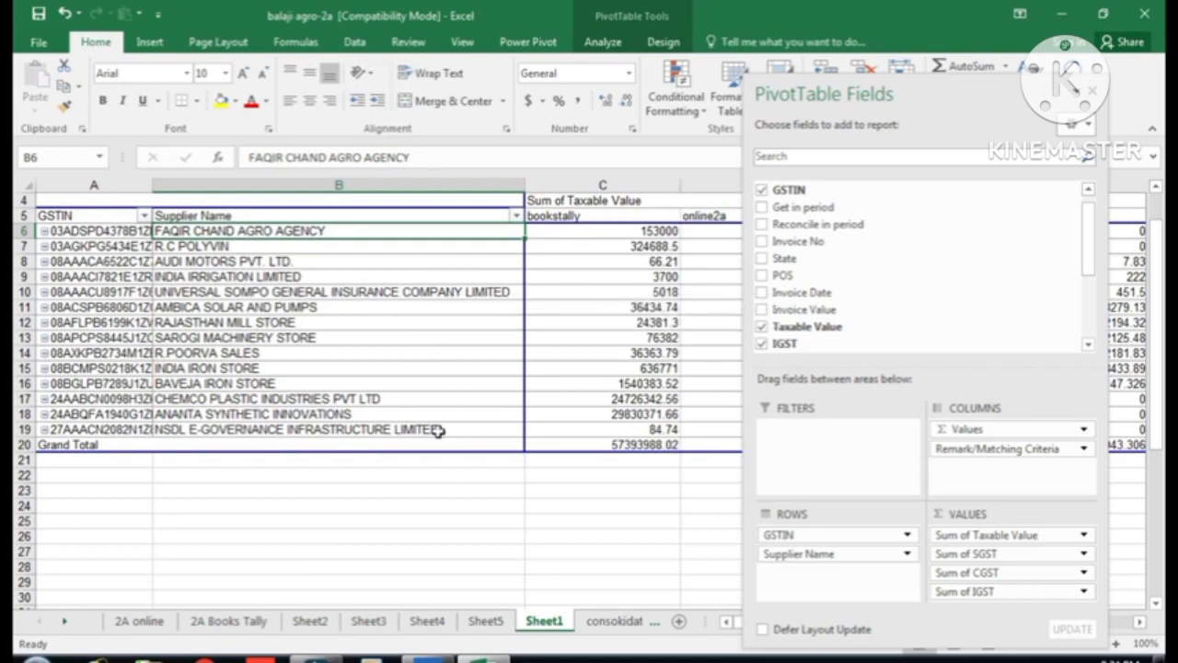
{"action": "left_click", "coordinate": [443, 521]}
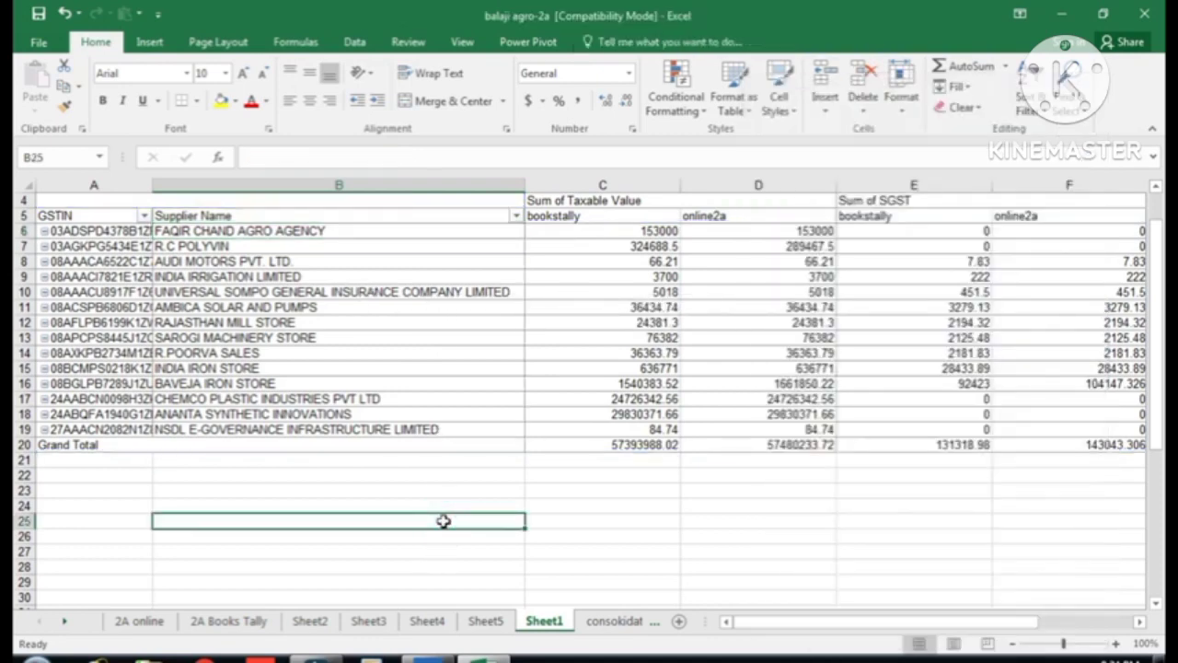